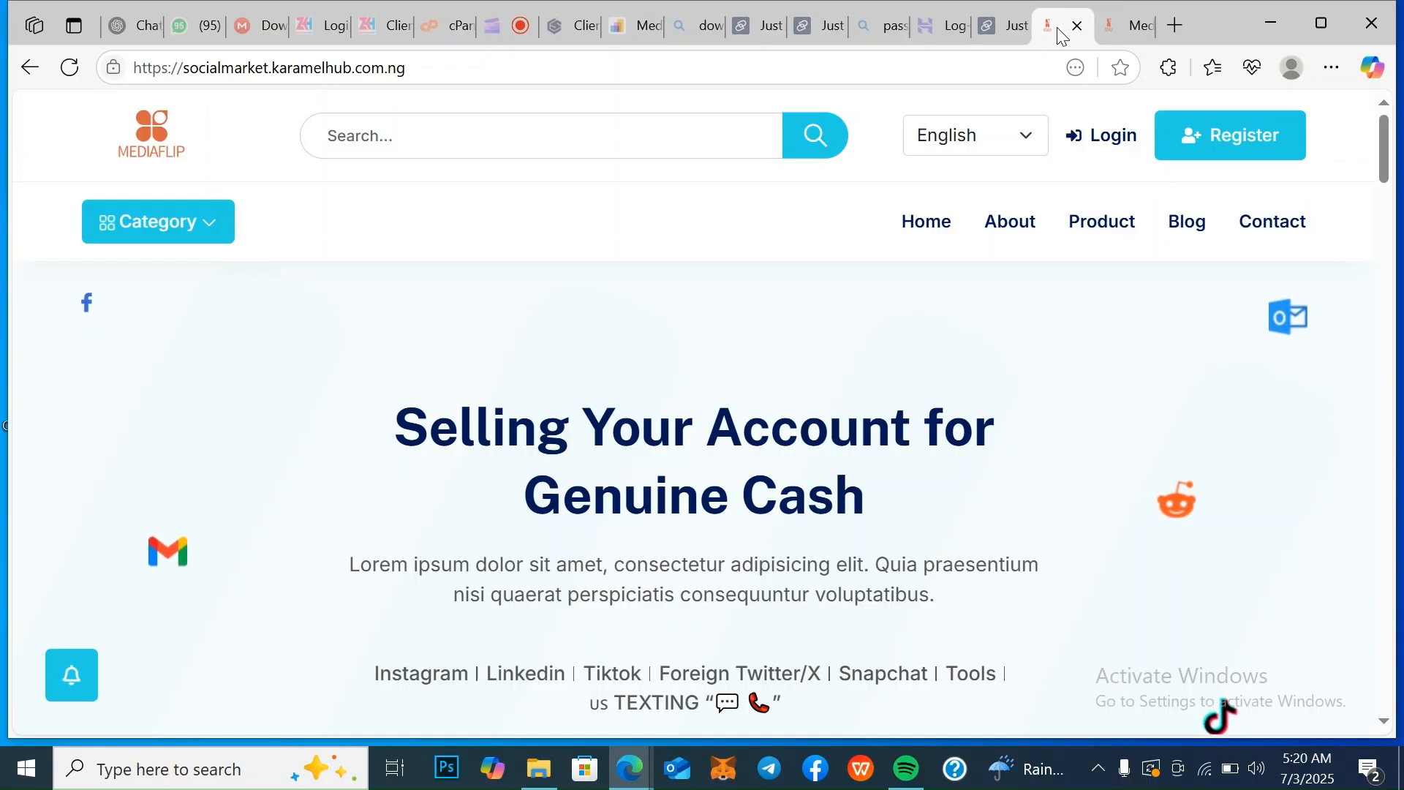
Look over the marketplace homepage's header and hero banner with its account categories and Explore Us and Contact Us links
key("Down")
key("Down")
key("Down")
key("Down")
key("Down")
key("Down")
key("Down")
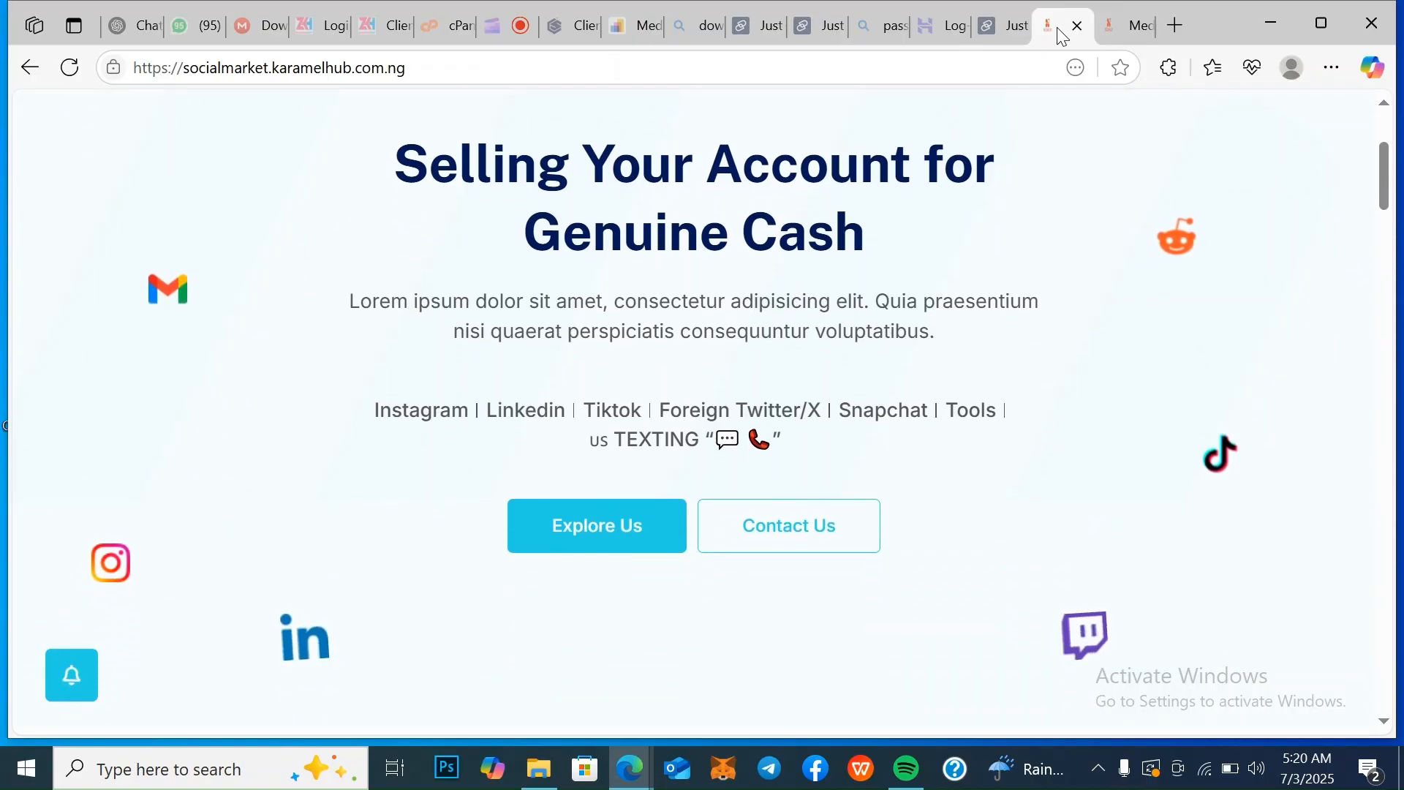
key("Up")
key("Up")
key("Up")
key("Up")
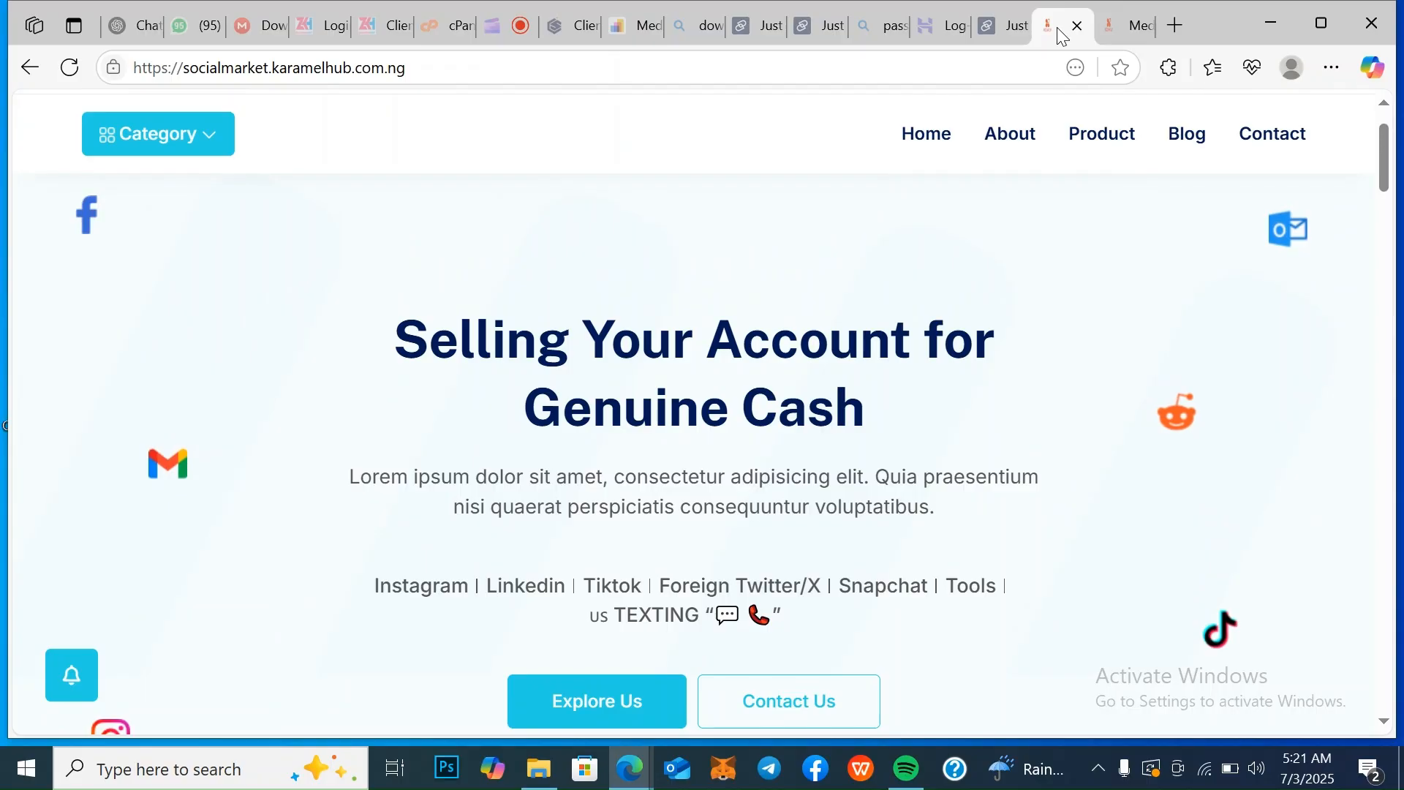
key("Down")
key("Down")
key("Down")
key("Down")
key("Down")
key("Down")
key("Down")
key("Down")
key("Down")
key("Down")
key("Down")
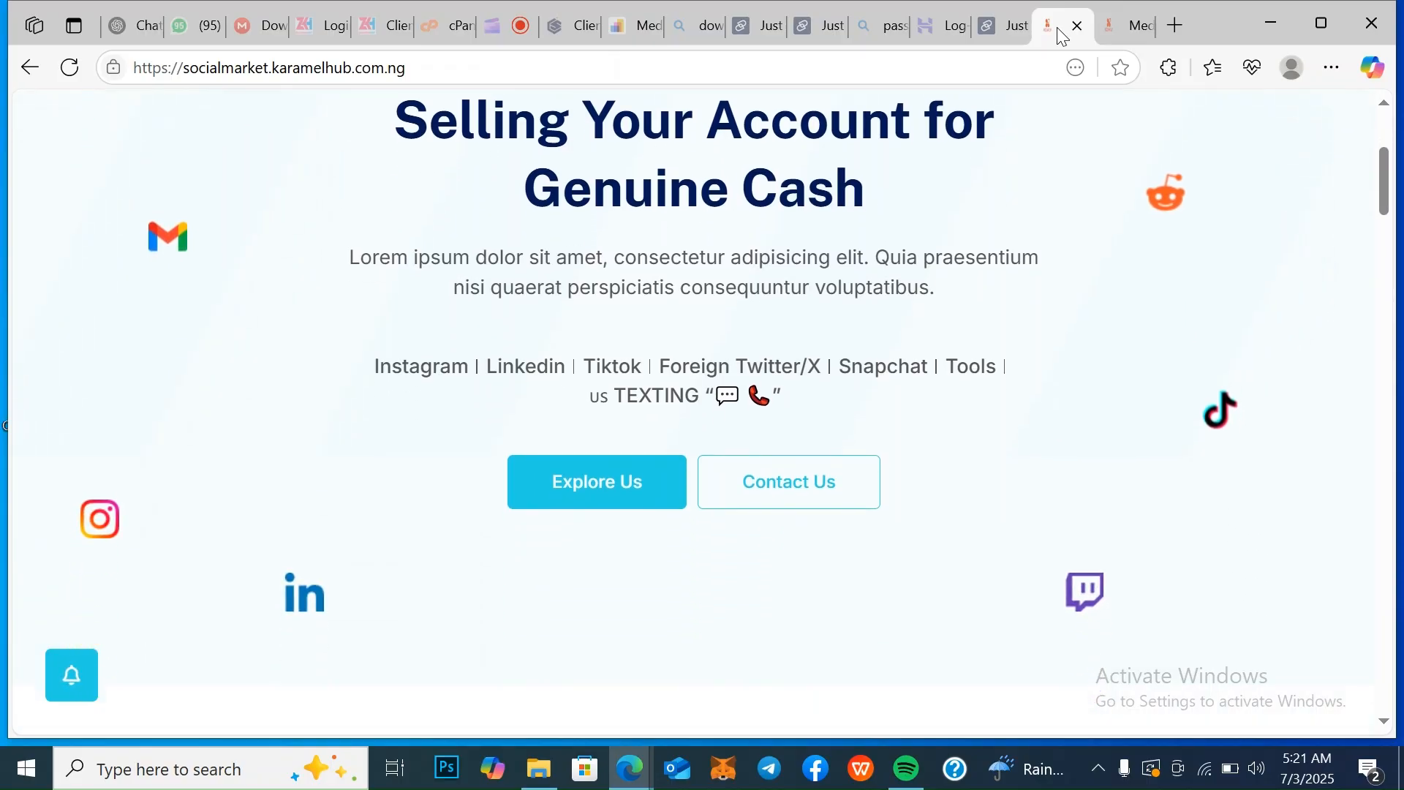
Review the homepage's About Us, features, testimonials, latest articles and footer sections
key("Down")
key("Down")
key("Down")
key("Down")
key("Down")
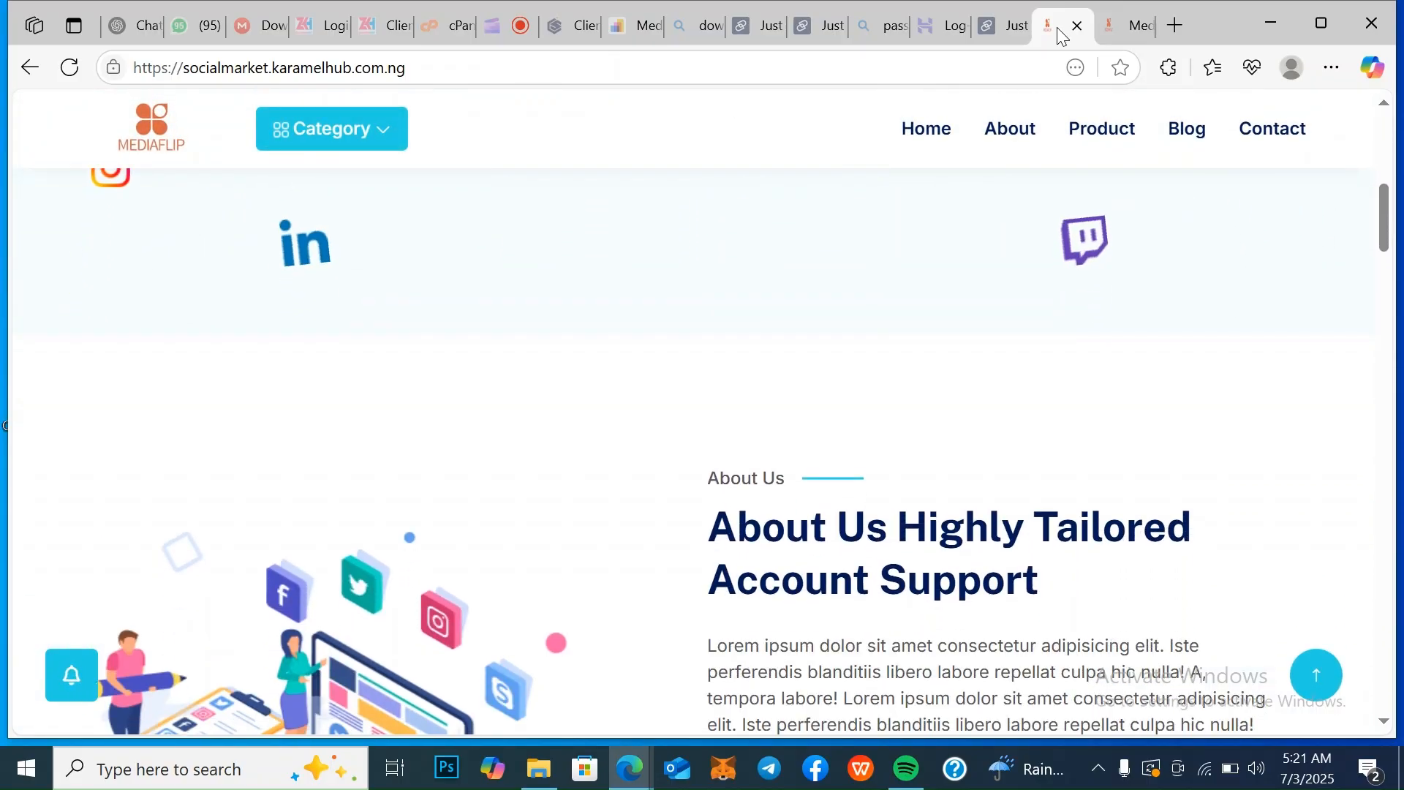
key("Down")
key("Down")
key("Down")
key("Down")
key("Down")
key("Down")
key("Down")
key("Down")
key("Down")
key("Down")
key("Down")
key("Down")
key("Down")
key("Down")
key("Down")
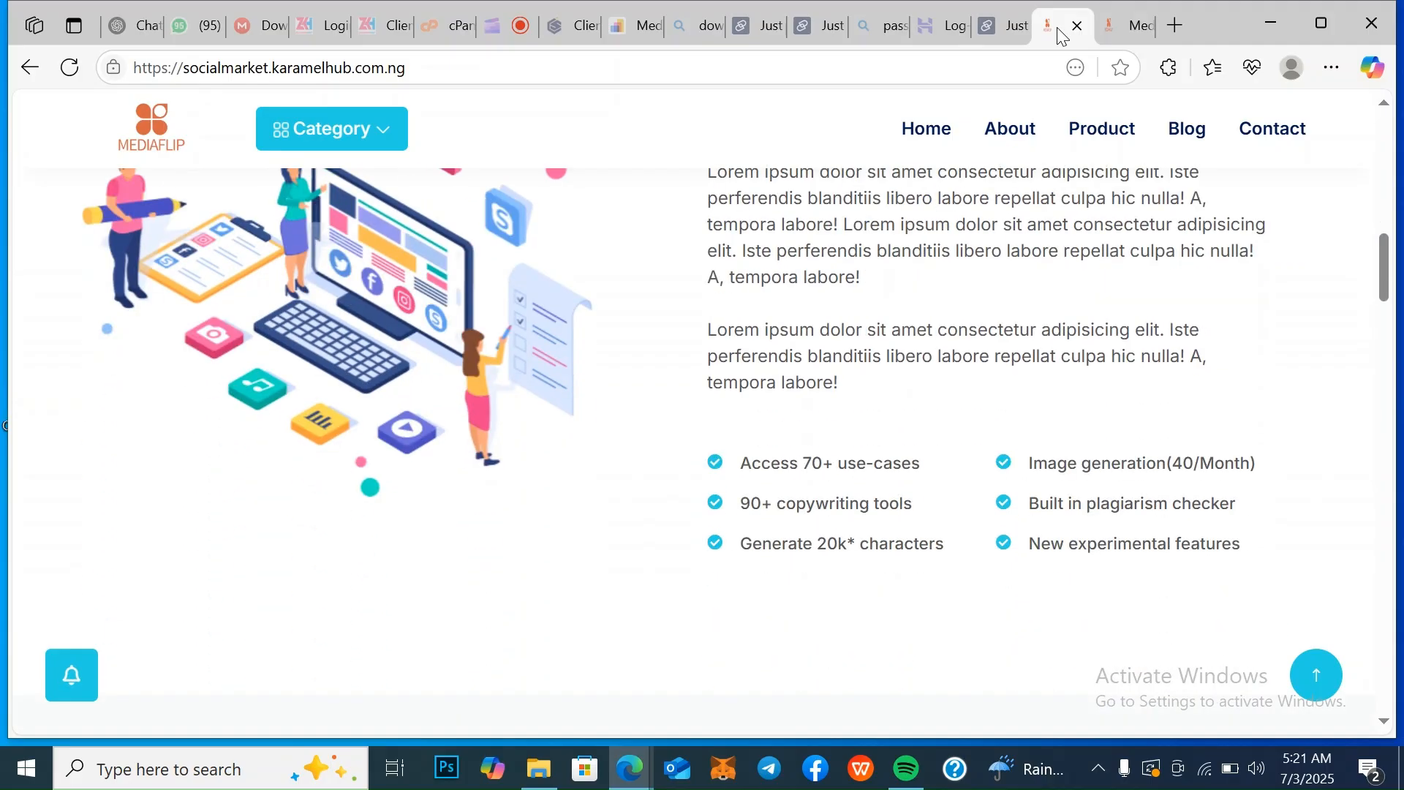
key("Down")
key("Down")
key("Down")
key("Down")
key("Down")
key("Down")
key("Down")
key("Down")
key("Down")
key("Down")
key("Down")
key("Down")
key("Down")
key("Down")
key("Down")
key("Down")
key("Down")
key("Down")
key("Down")
key("Down")
key("Down")
key("Down")
key("Down")
key("Down")
key("Down")
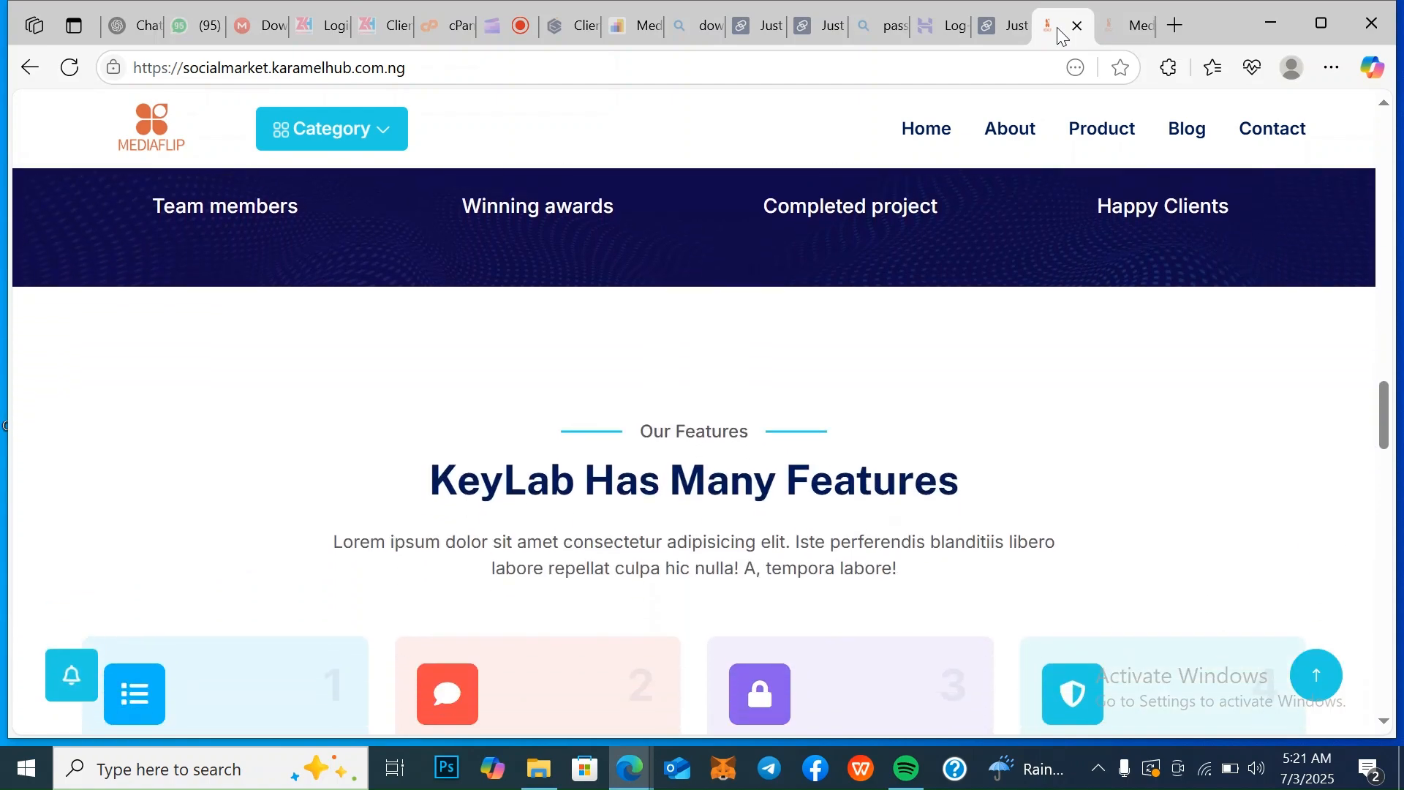
key("Down")
key("Down")
key("Down")
key("Down")
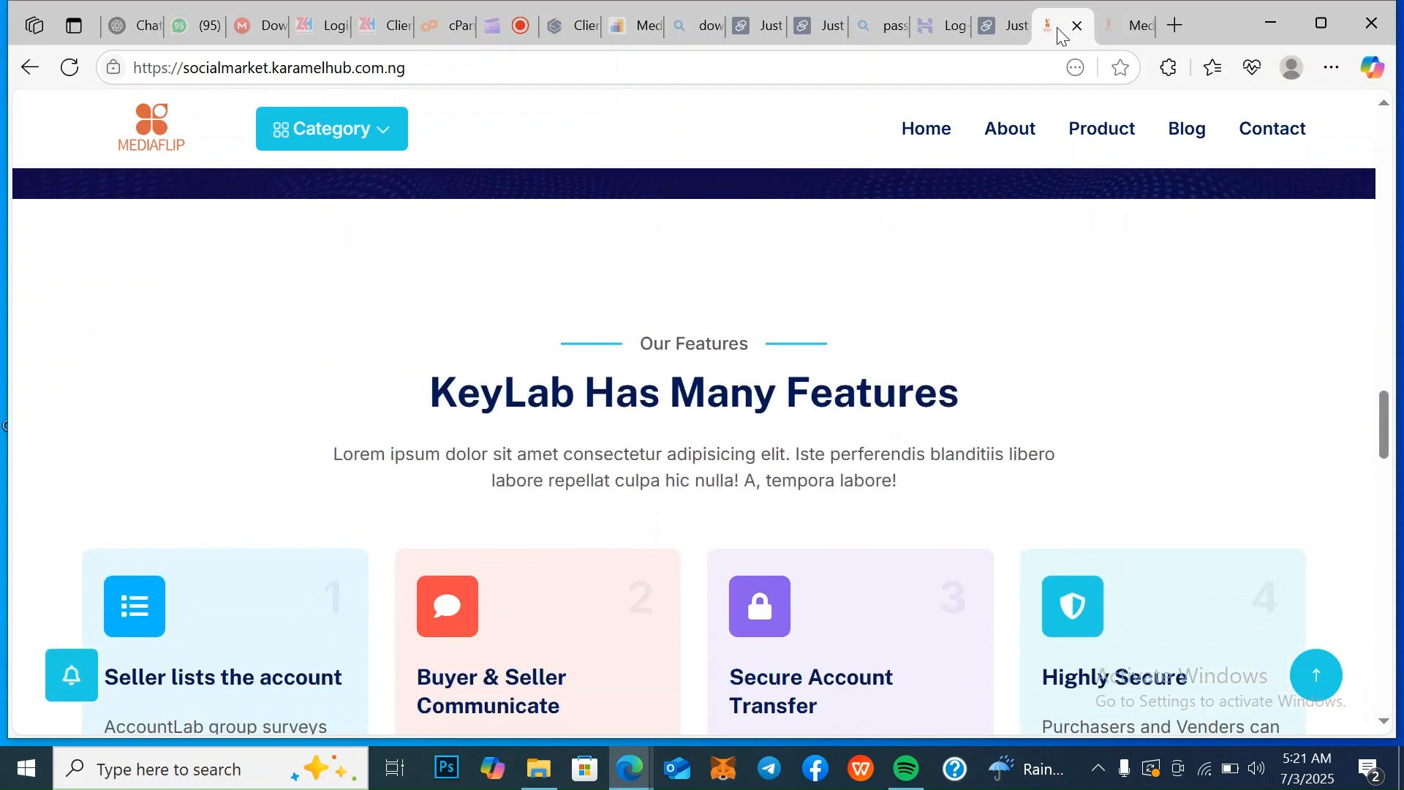
key("Down")
key("Down")
key("Down")
key("Down")
key("Down")
key("Down")
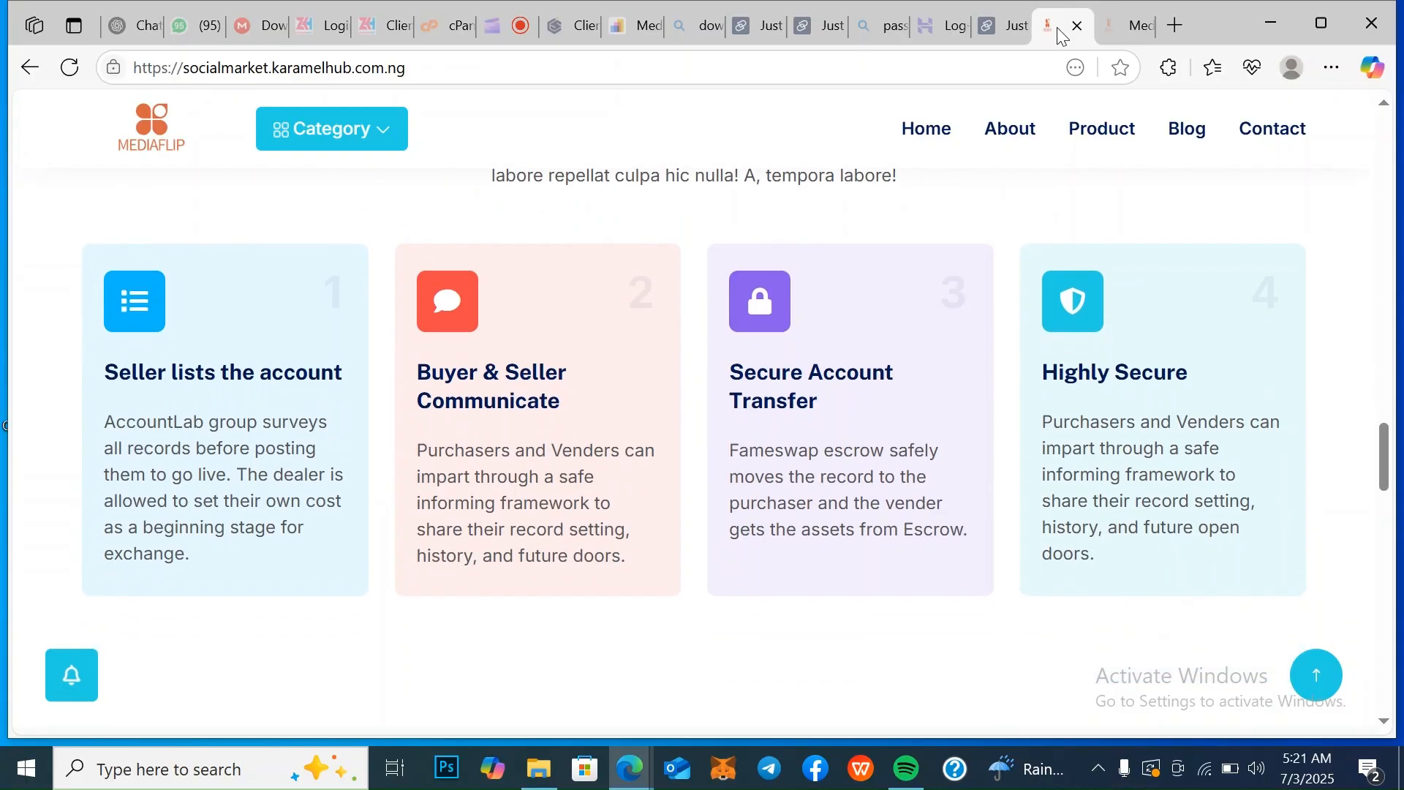
key("Down")
key("Down")
key("Down")
key("Down")
key("Down")
key("Down")
key("Down")
key("Down")
key("Down")
key("Down")
key("Down")
key("Down")
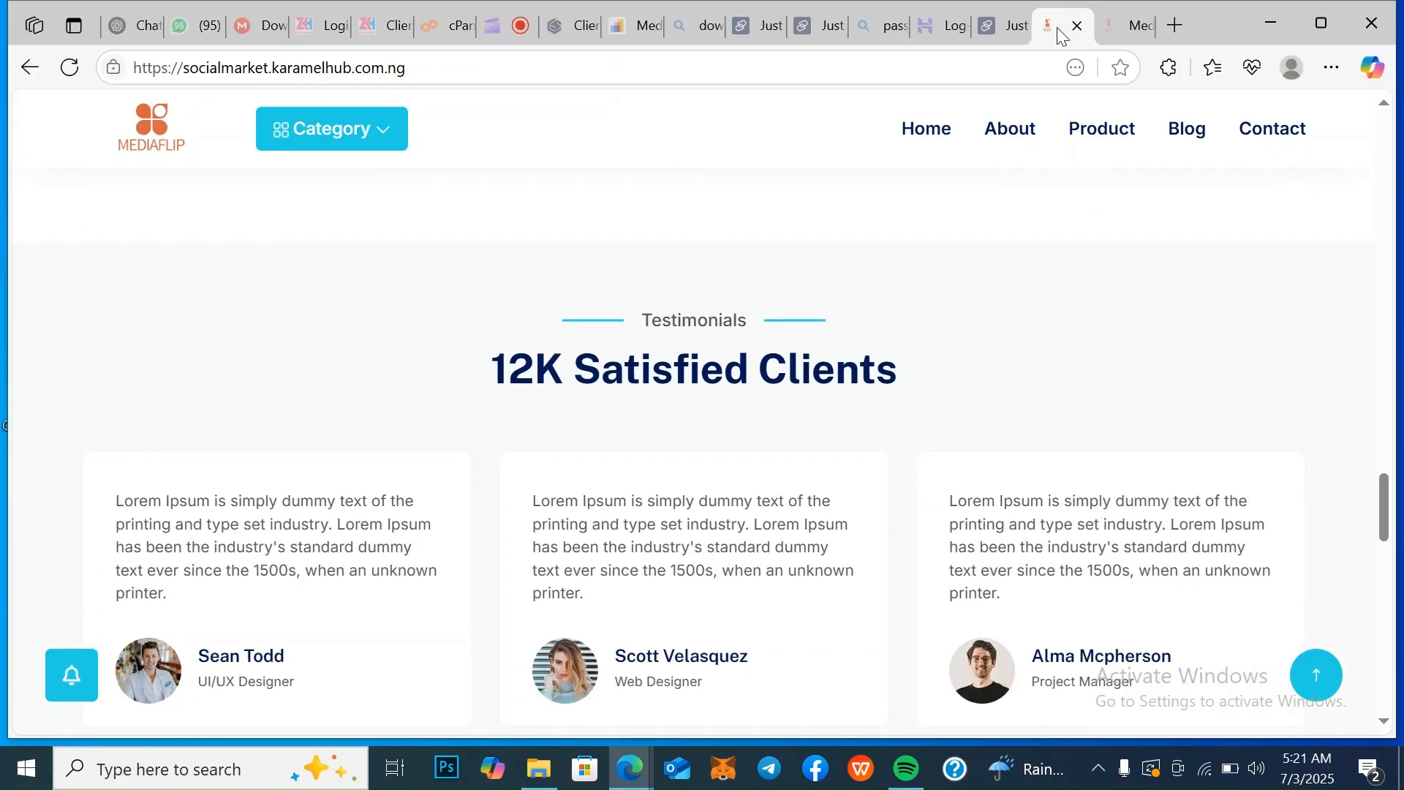
key("Down")
key("Down")
key("Down")
key("Down")
key("Down")
key("Down")
key("Down")
key("Down")
key("Down")
key("Down")
key("Down")
key("Down")
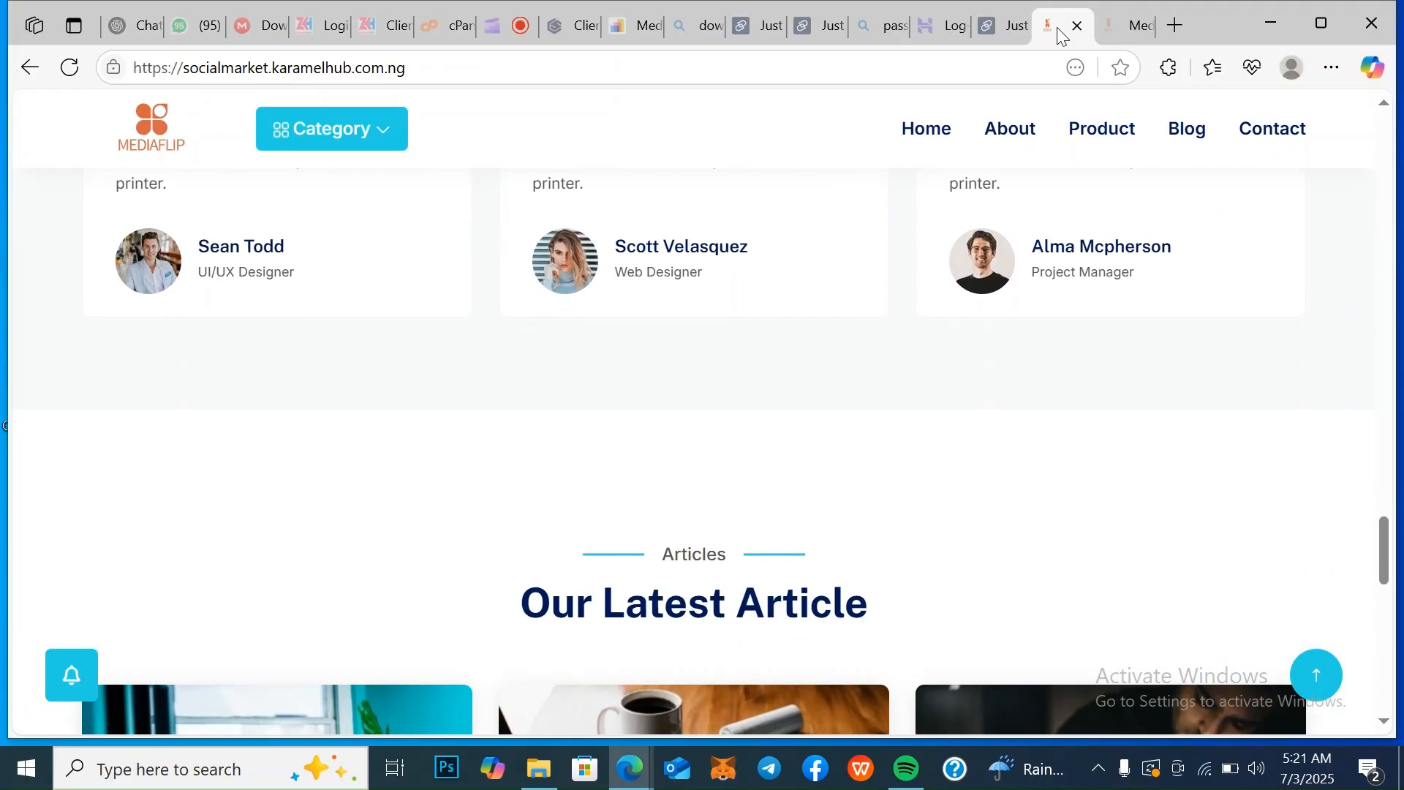
key("Down")
key("Down")
key("Down")
key("Down")
key("Down")
key("Down")
key("Down")
key("Down")
key("Down")
key("Down")
key("Down")
key("Down")
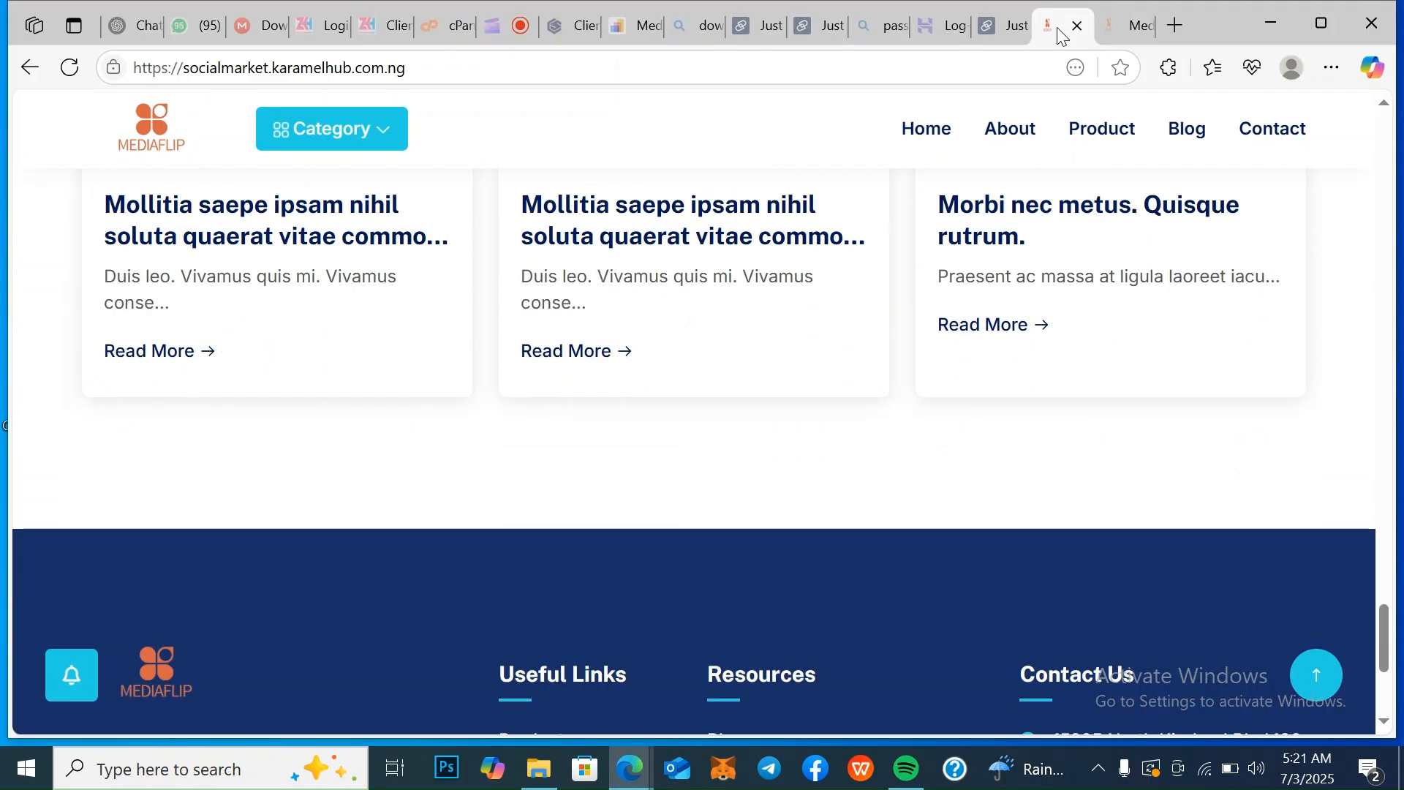
key("Down")
key("Down")
key("Down")
key("Down")
key("Down")
key("Down")
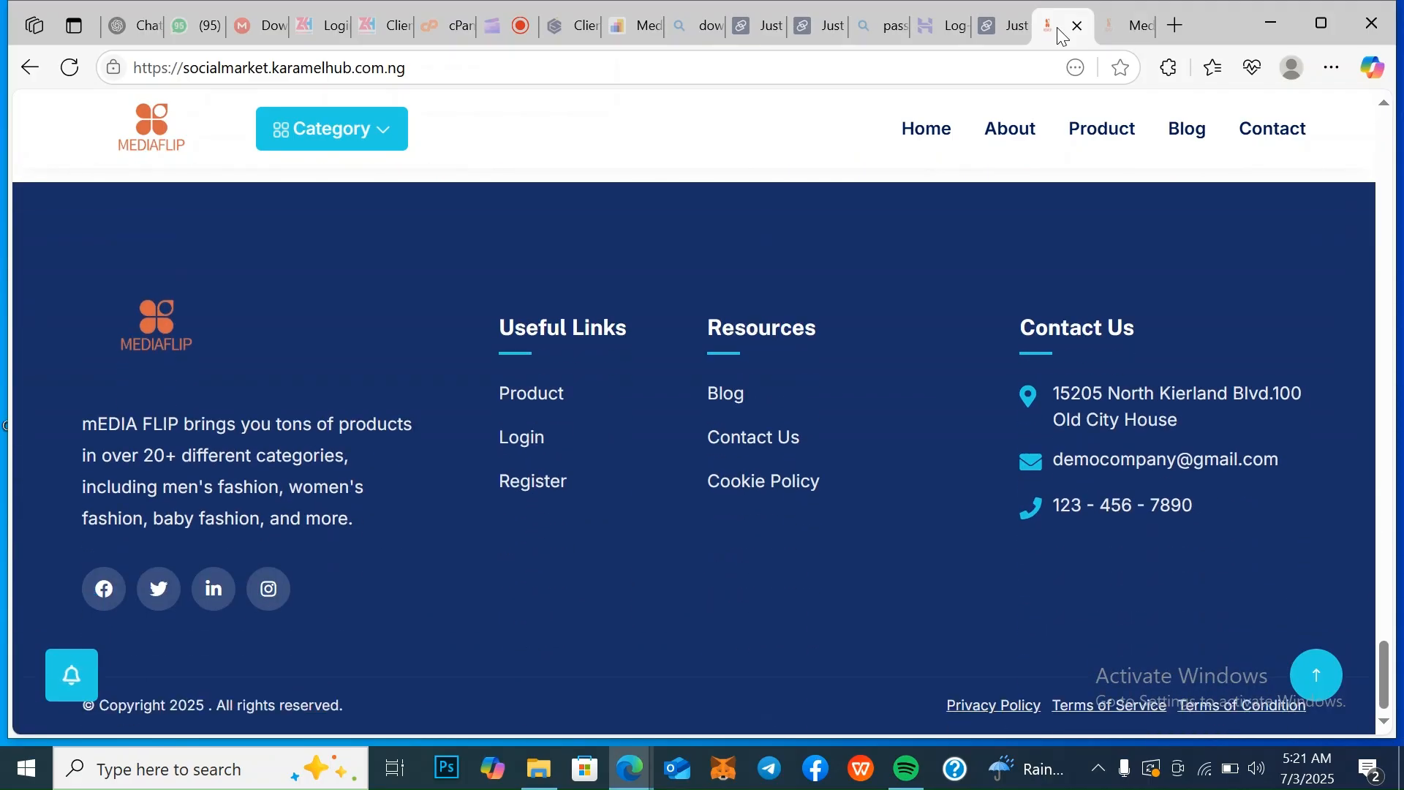
Go back up through the homepage, reviewing the testimonials, Working Process and About Us sections up to the hero banner
key("Up")
key("Up")
key("Up")
key("Up")
key("Up")
key("Up")
key("Up")
key("Up")
key("Up")
key("Up")
key("Up")
key("Up")
key("Up")
key("Up")
key("Up")
key("Up")
key("Up")
key("Up")
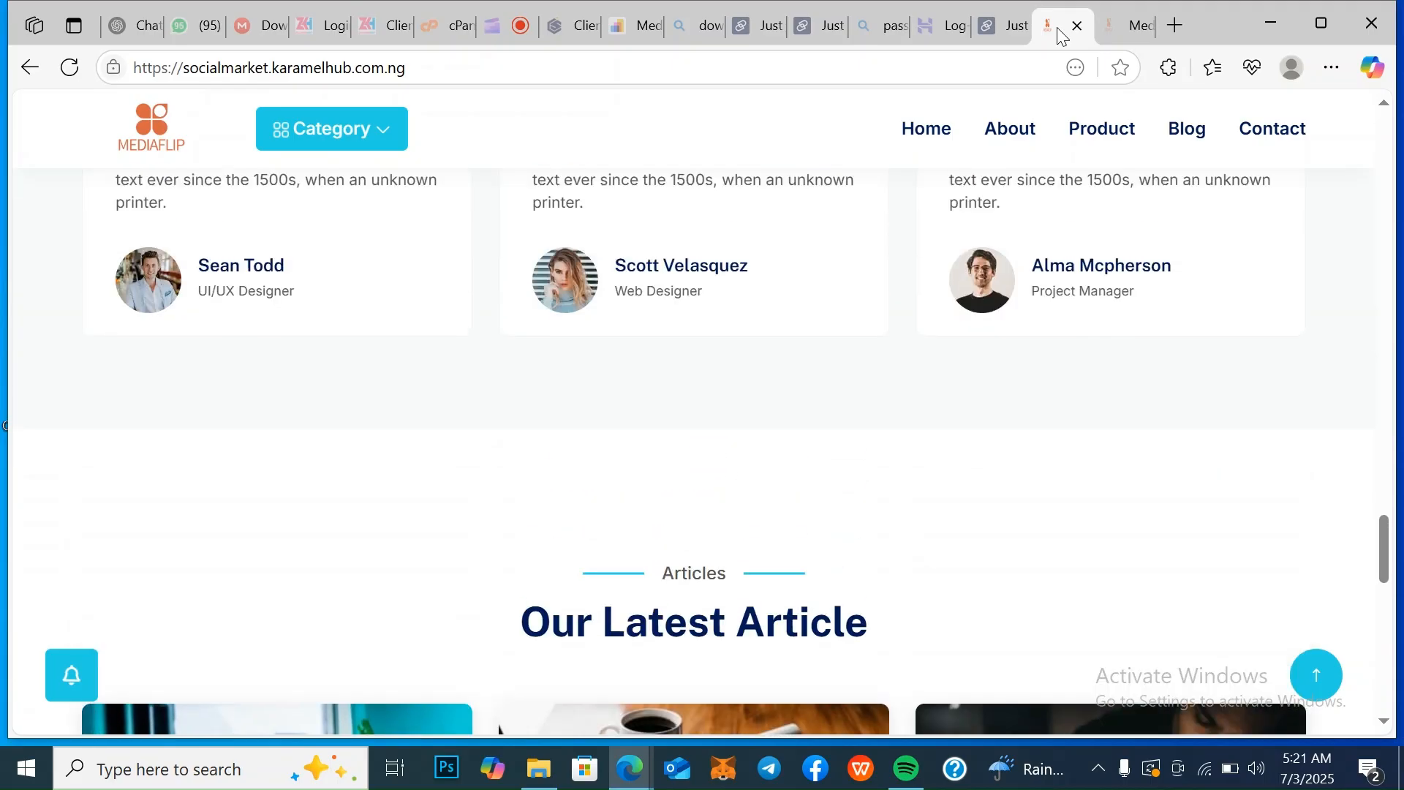
key("Up")
key("Up")
key("Up")
key("Up")
key("Up")
key("Up")
key("Up")
key("Up")
key("Up")
key("Up")
key("Up")
key("Up")
key("Up")
key("Up")
key("Up")
key("Up")
key("Up")
key("Up")
key("Up")
key("Up")
key("Up")
key("Up")
key("Up")
key("Up")
key("Up")
key("Up")
key("Up")
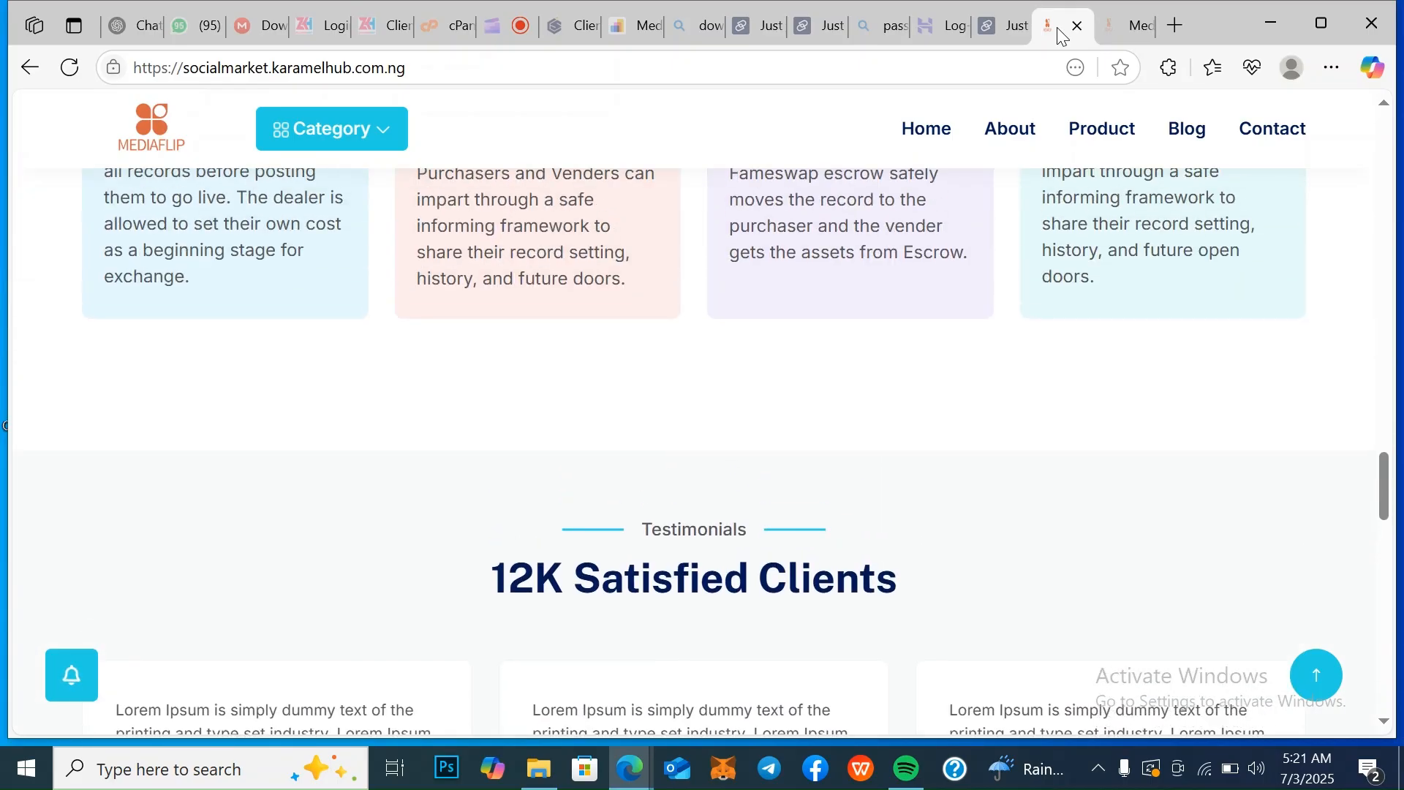
key("Up")
key("Up")
key("Up")
key("Up")
key("Up")
key("Up")
key("Up")
key("Up")
key("Up")
key("Up")
key("Up")
key("Up")
key("Up")
key("Up")
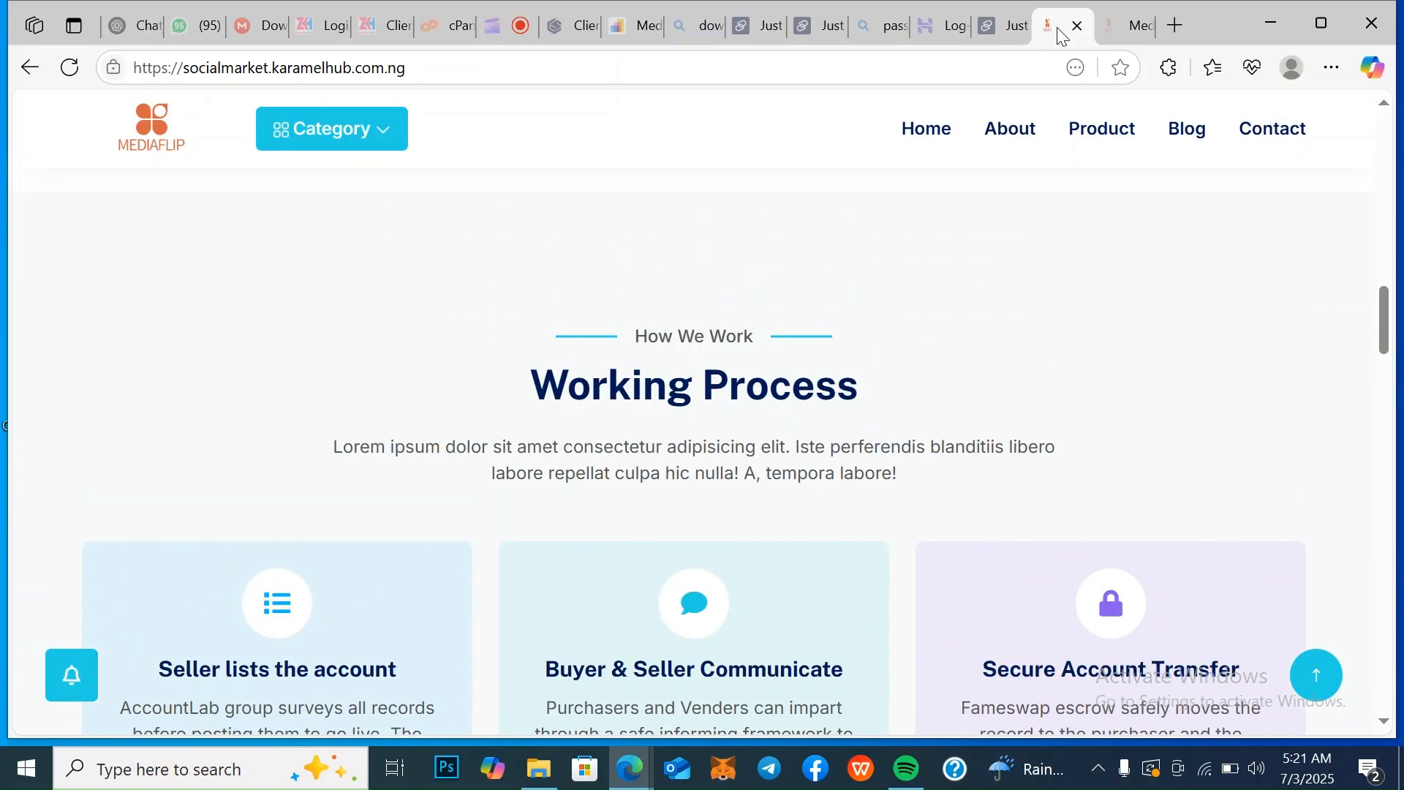
key("Up")
key("Up")
key("Up")
key("Up")
key("Up")
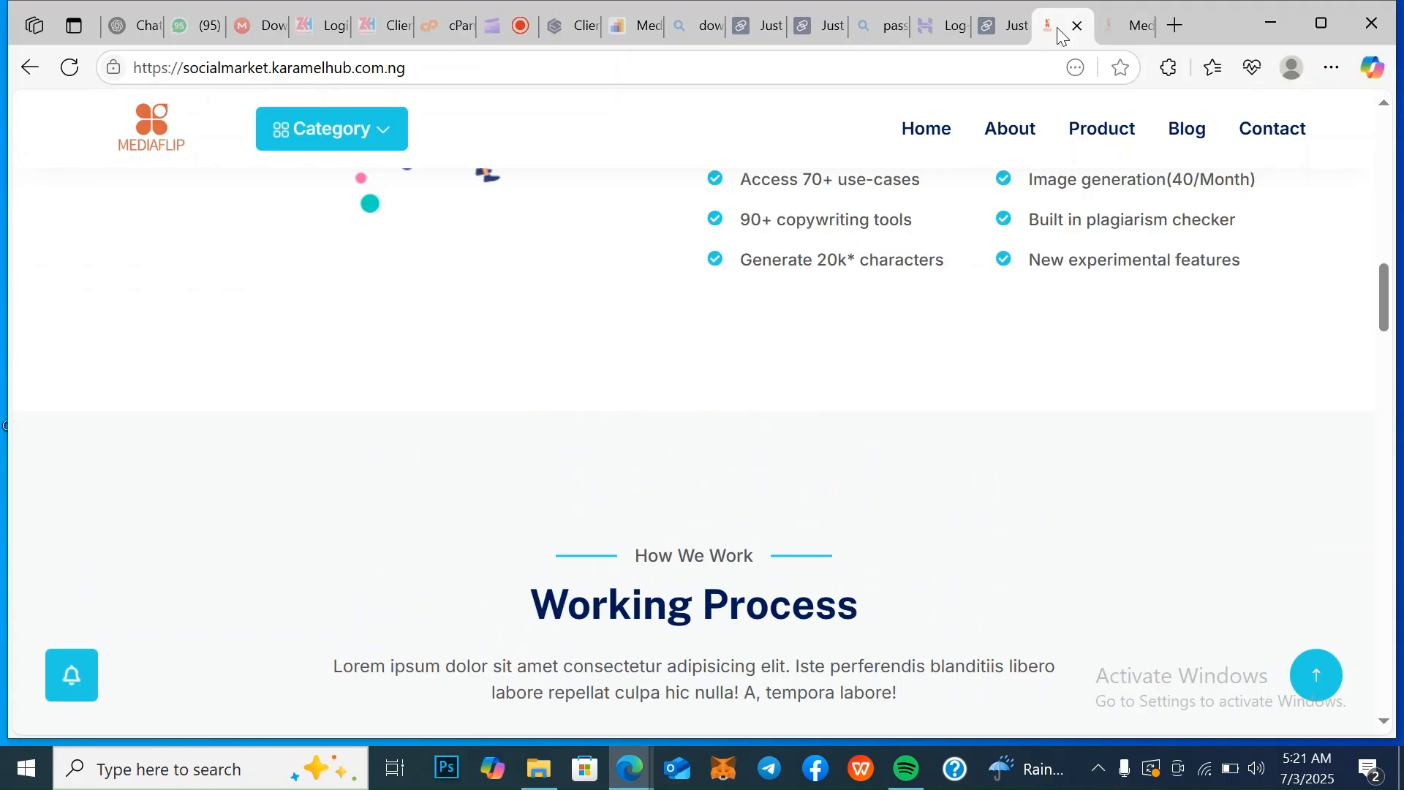
key("Up")
key("Up")
key("Up")
key("Up")
key("Up")
key("Up")
key("Up")
key("Up")
key("Up")
key("Up")
key("Up")
key("Up")
key("Up")
key("Up")
key("Up")
key("Up")
key("Up")
key("Up")
key("Up")
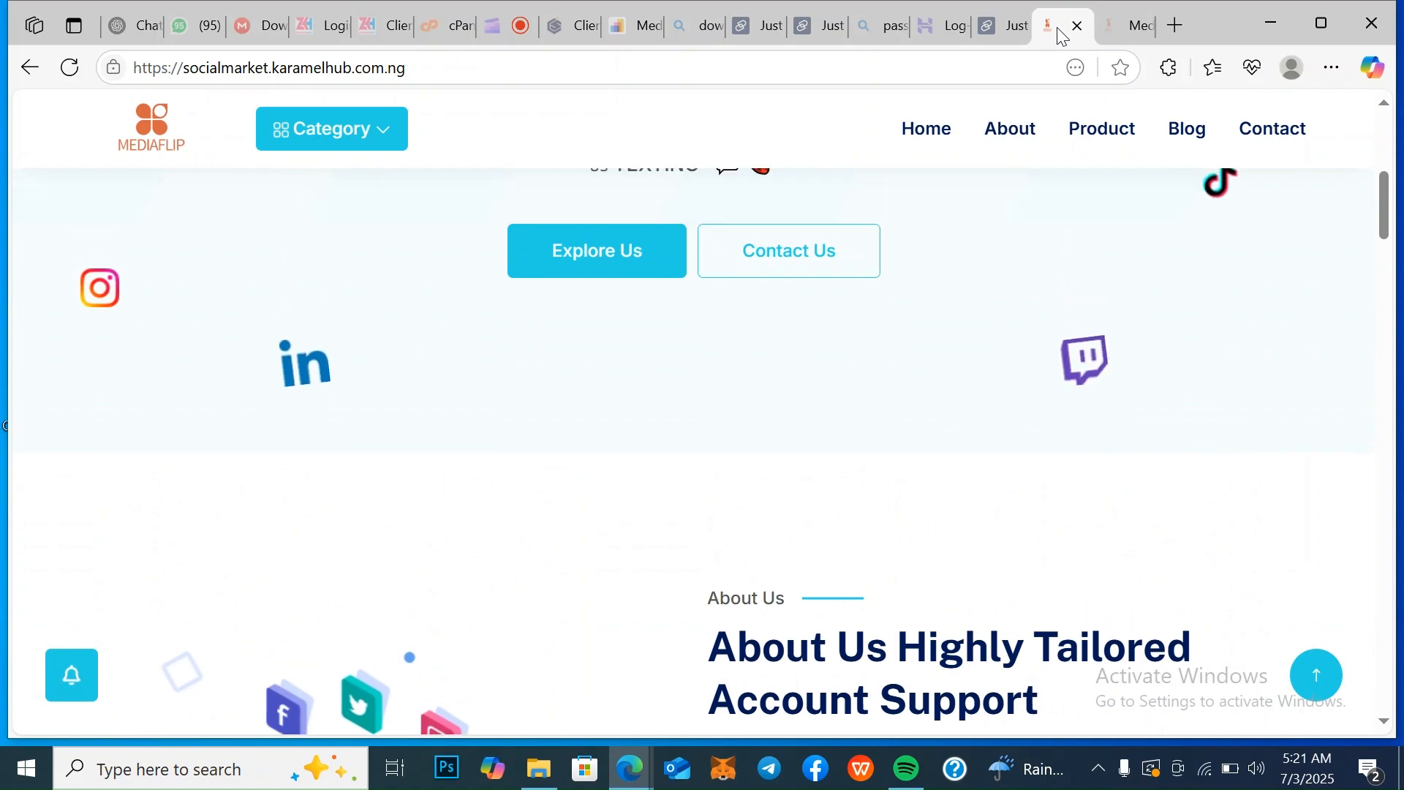
key("Up")
key("Up")
key("Up")
key("Up")
key("Up")
key("Up")
key("Up")
key("Up")
key("Up")
key("Up")
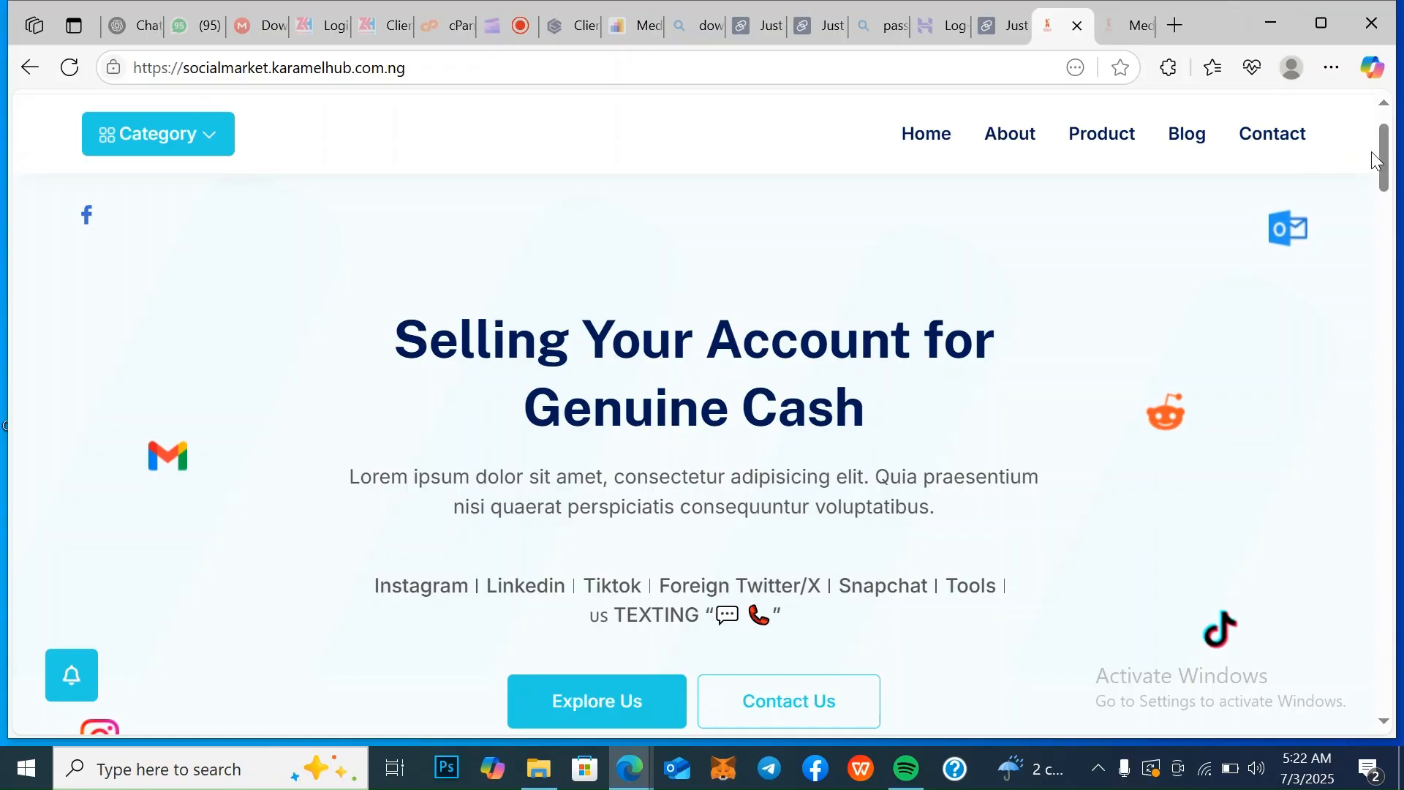
Open the site's user login page and bring its login form into view
mouse_move(1384, 157)
left_mouse_down()
mouse_move(1391, 229)
mouse_move(1392, 138)
left_mouse_up()
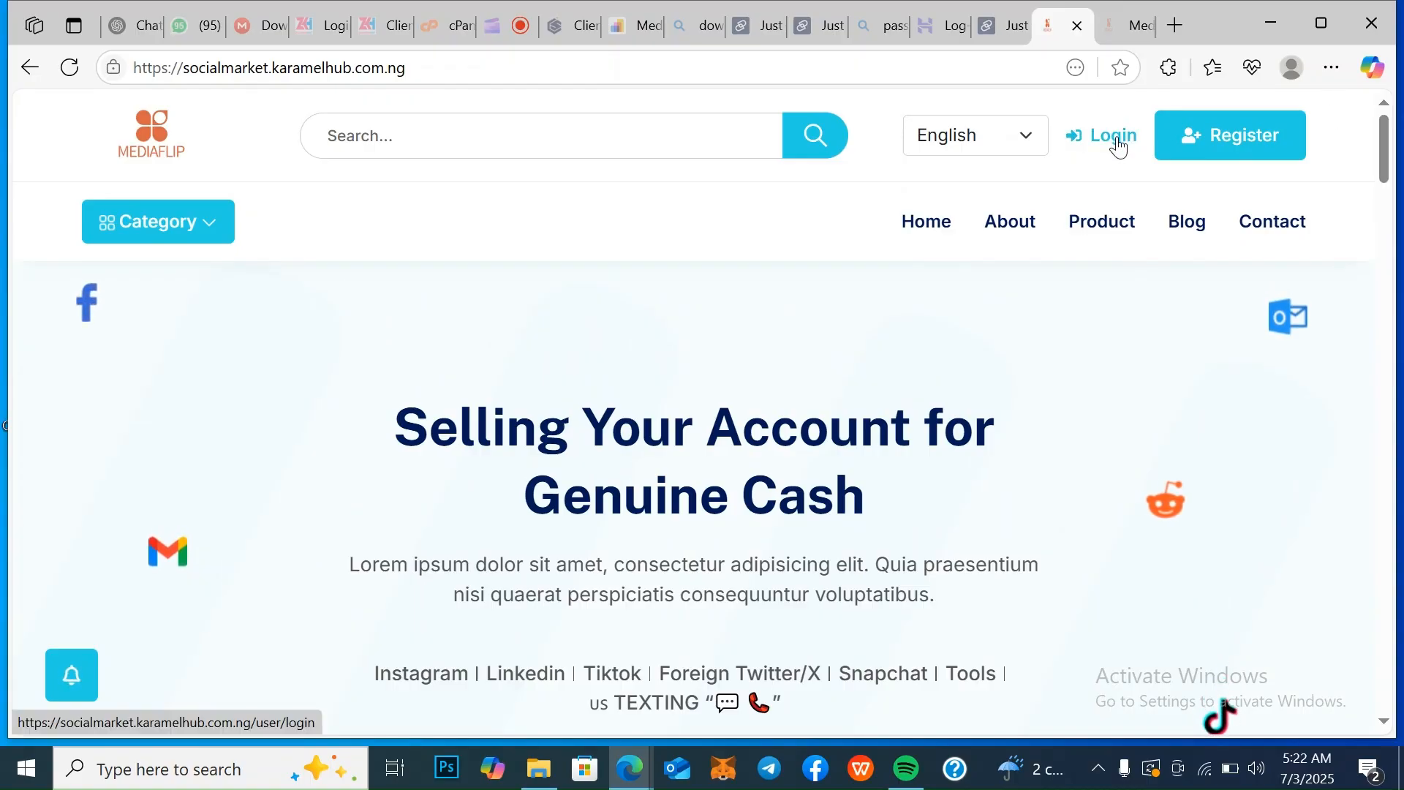
left_click(1118, 142)
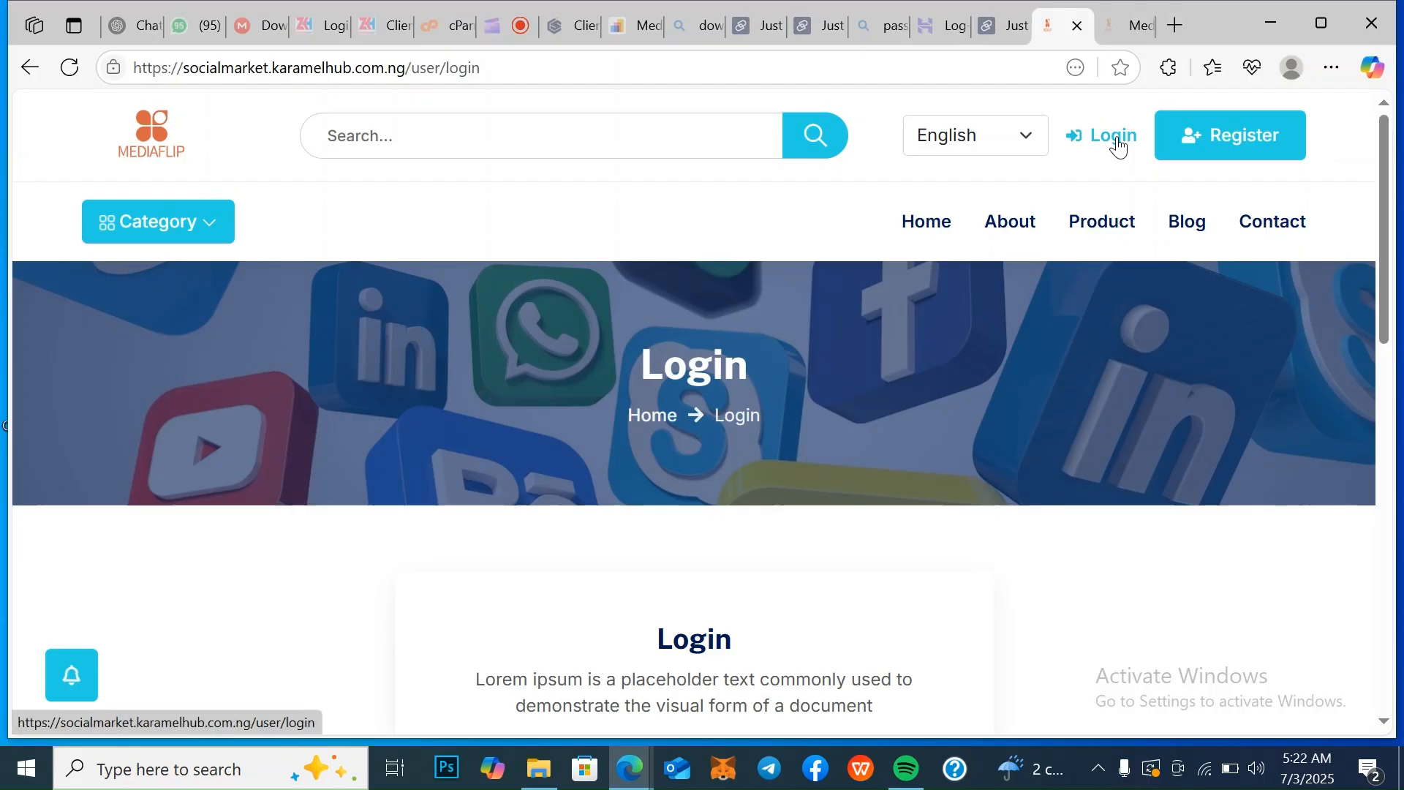
scroll(1117, 145, "down", 5)
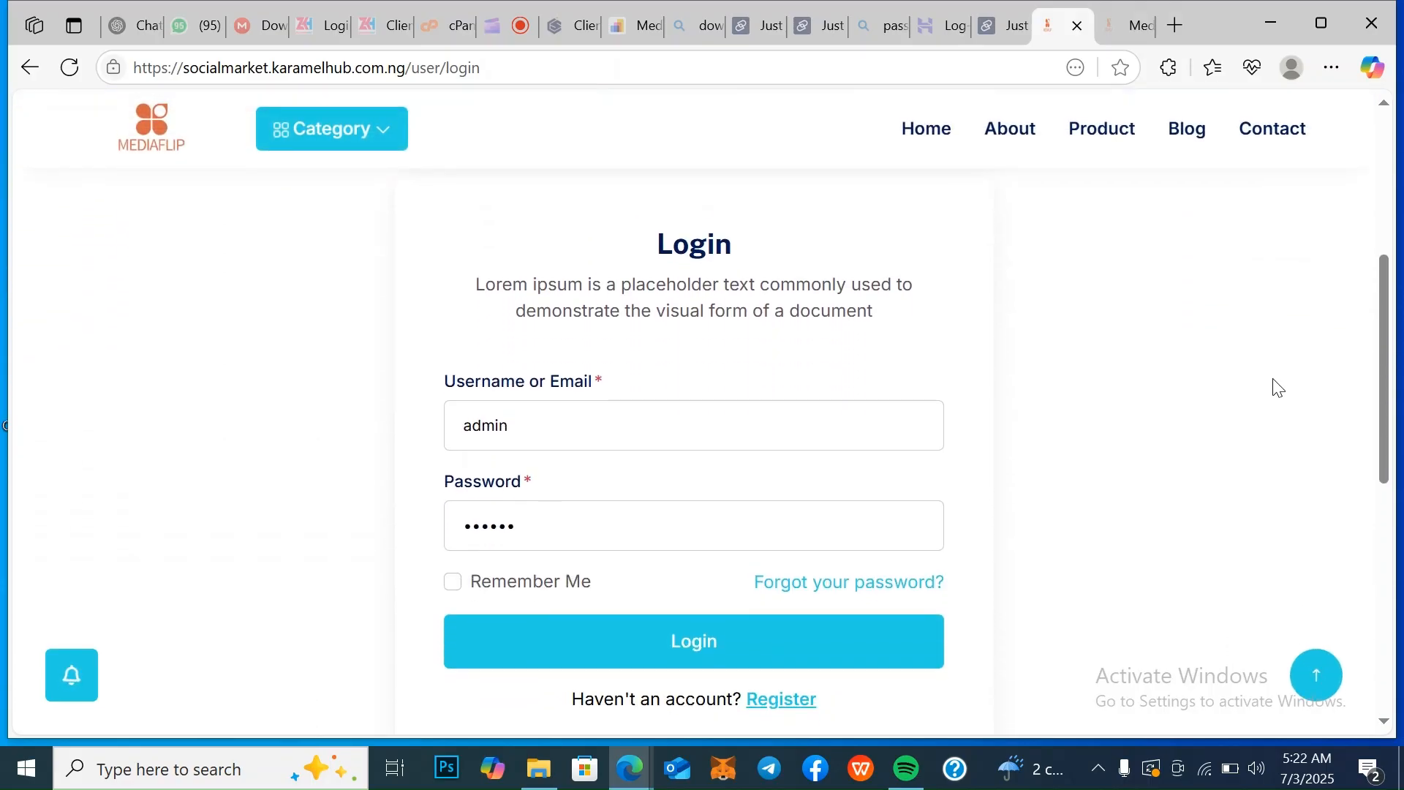
Try to log in with the saved username "user" and its saved account password
left_click(538, 431)
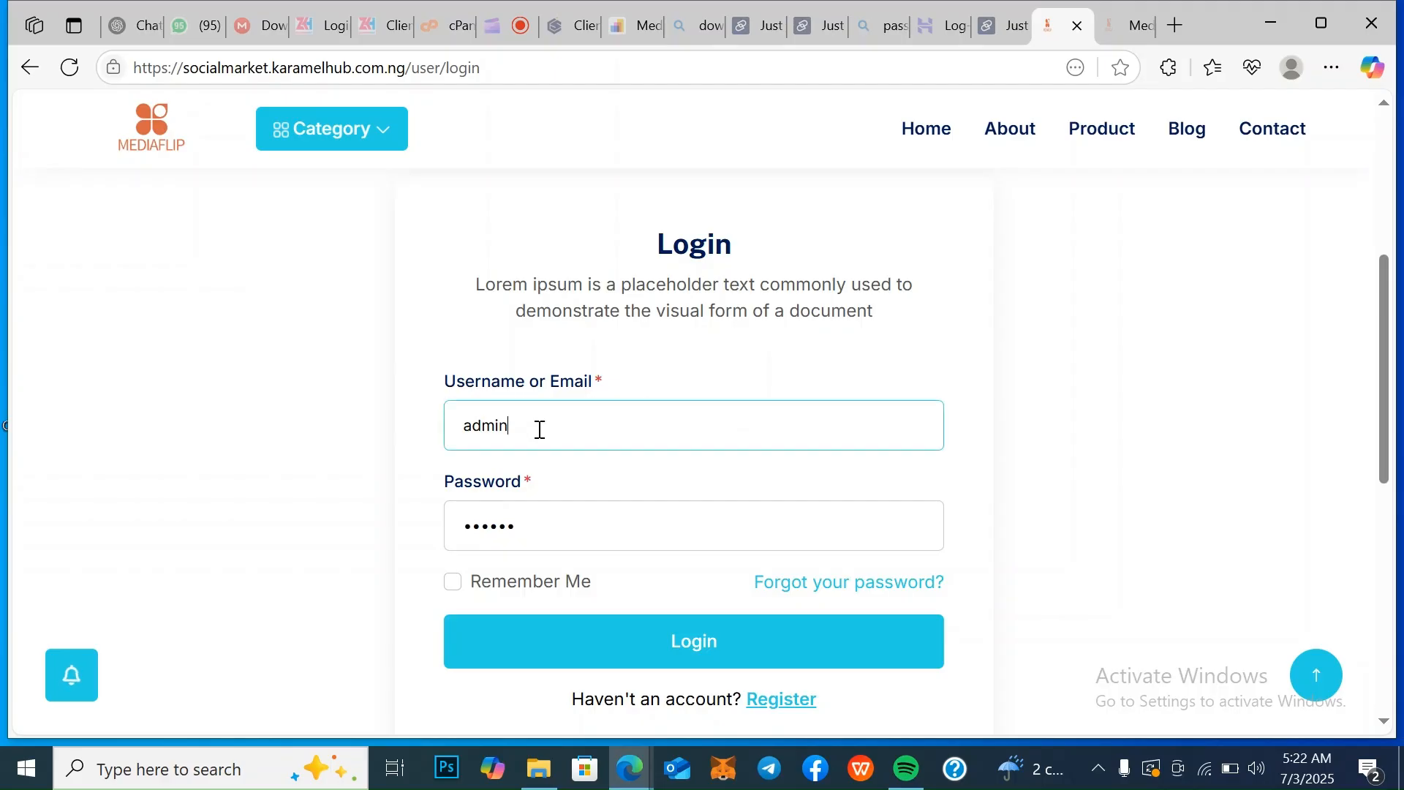
key("BackSpace")
key("BackSpace")
key("BackSpace")
key("BackSpace")
key("BackSpace")
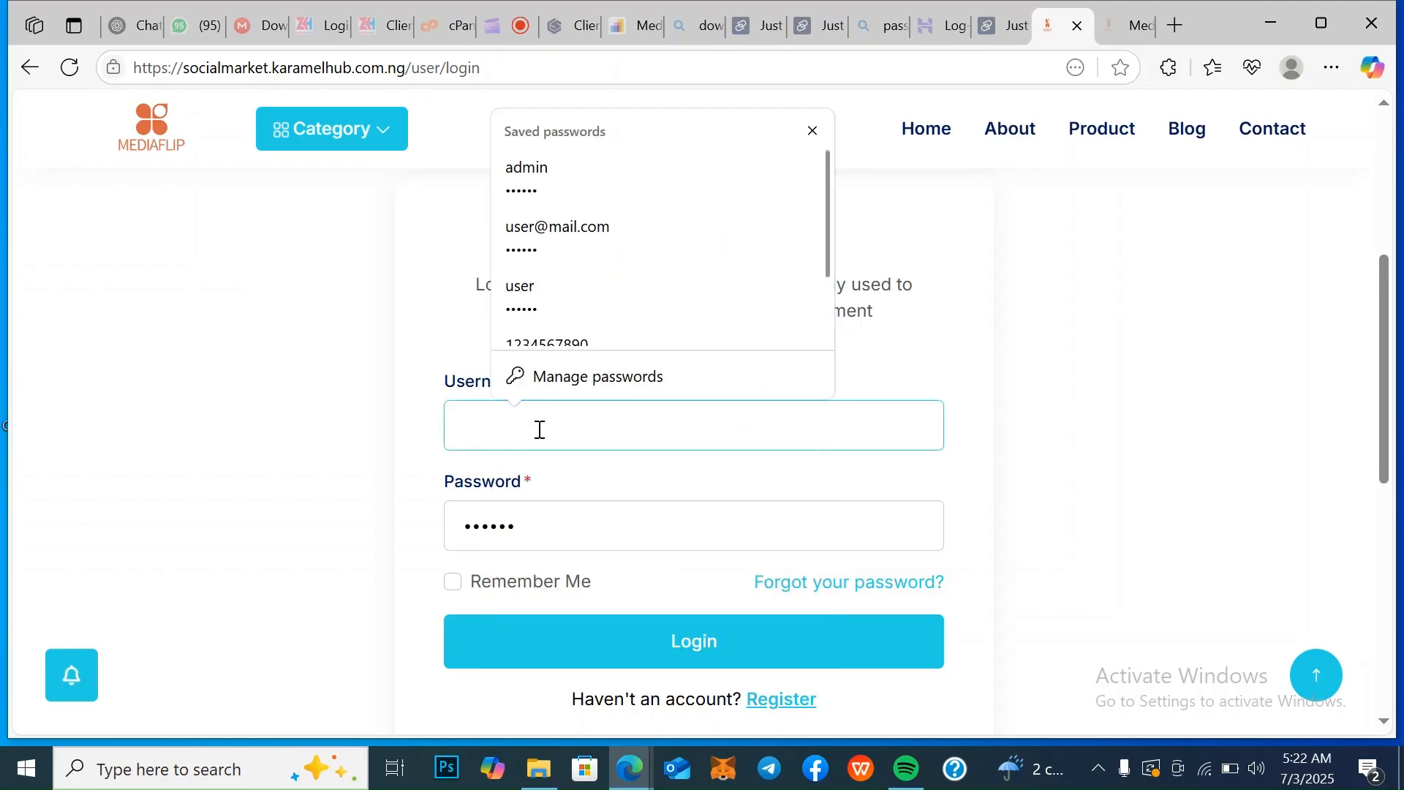
left_click(532, 290)
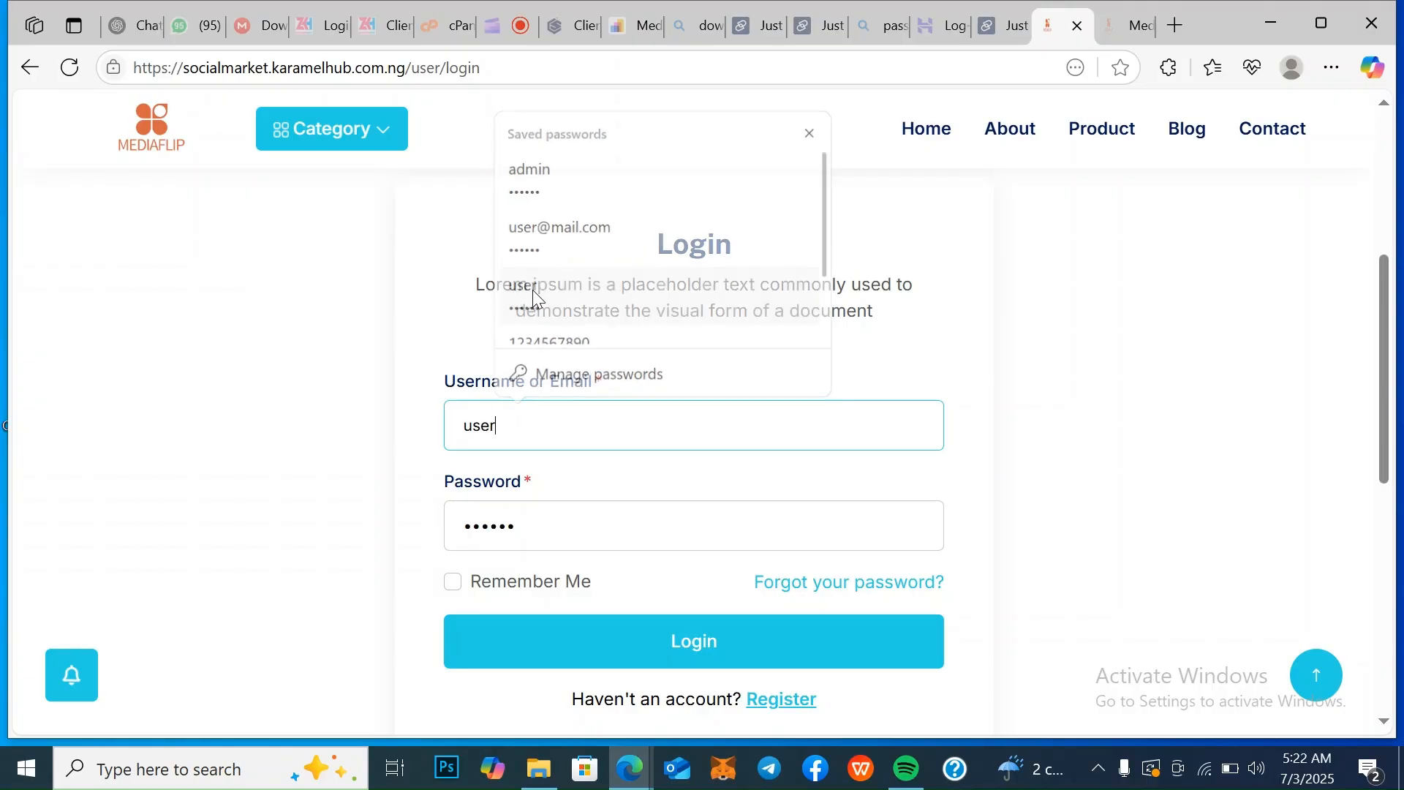
left_click(658, 662)
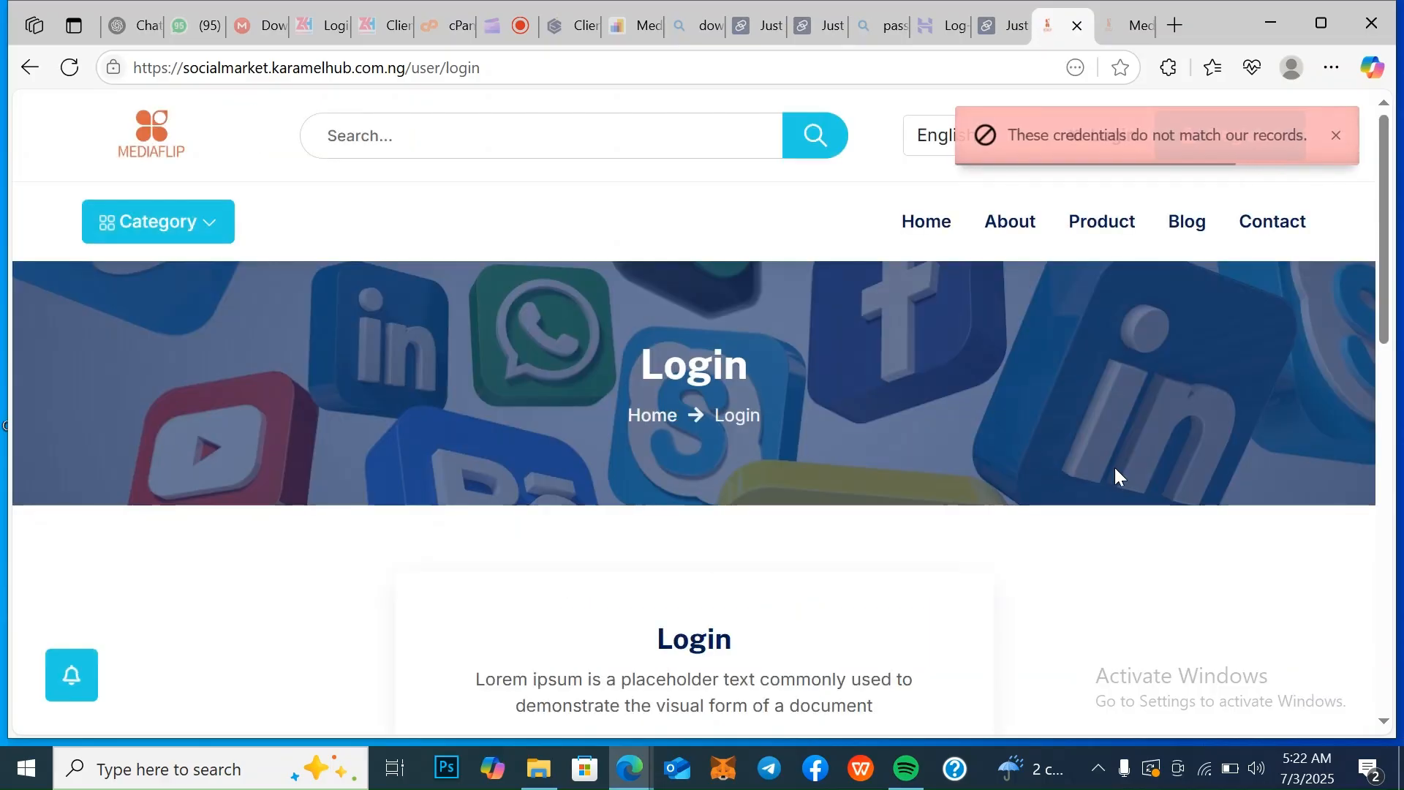
Log in to the user account with the saved e-mail address and its saved account password
scroll(1385, 726, "down", 10)
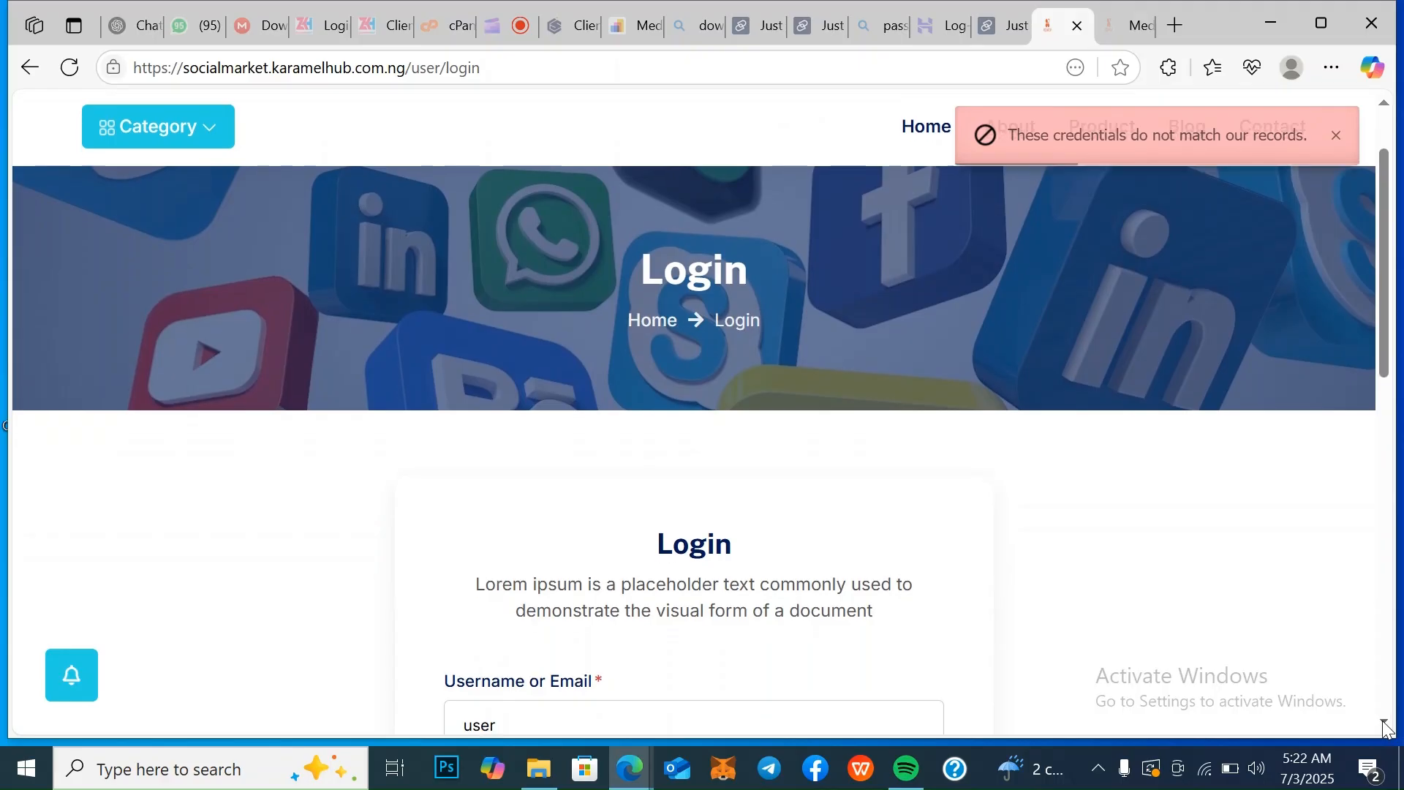
scroll(559, 116, "down", 1)
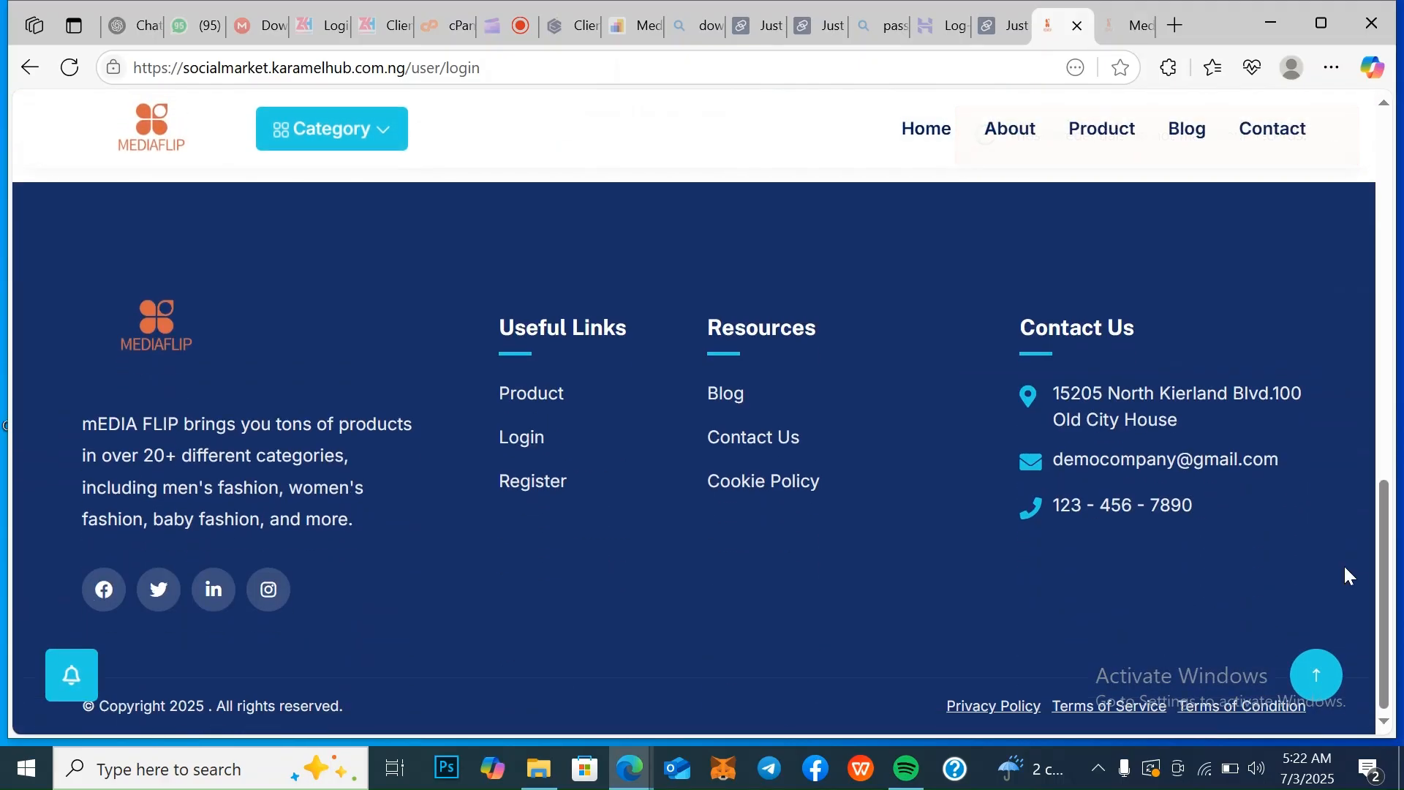
left_click_drag(1387, 581, 1379, 383)
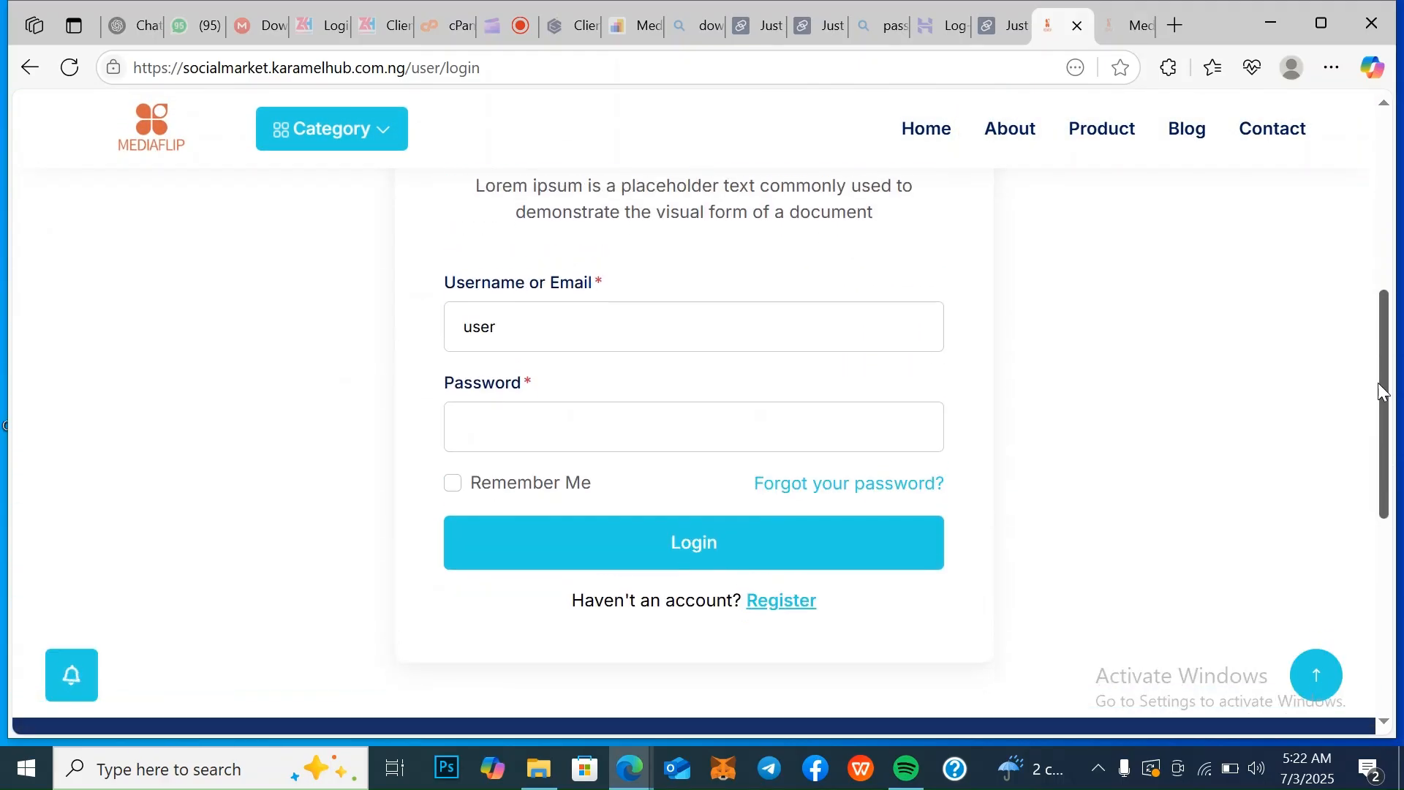
double_click(543, 342)
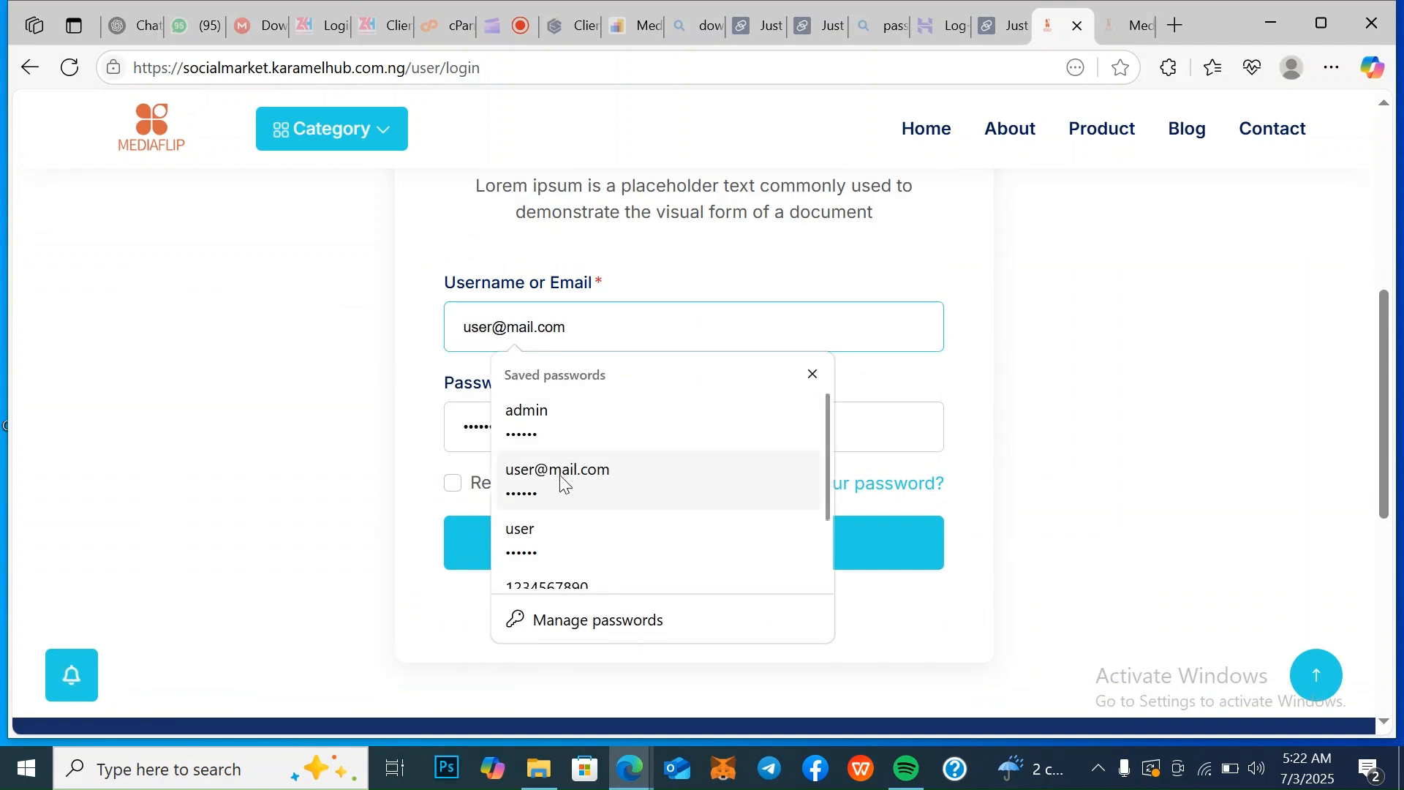
left_click(562, 476)
left_click(497, 556)
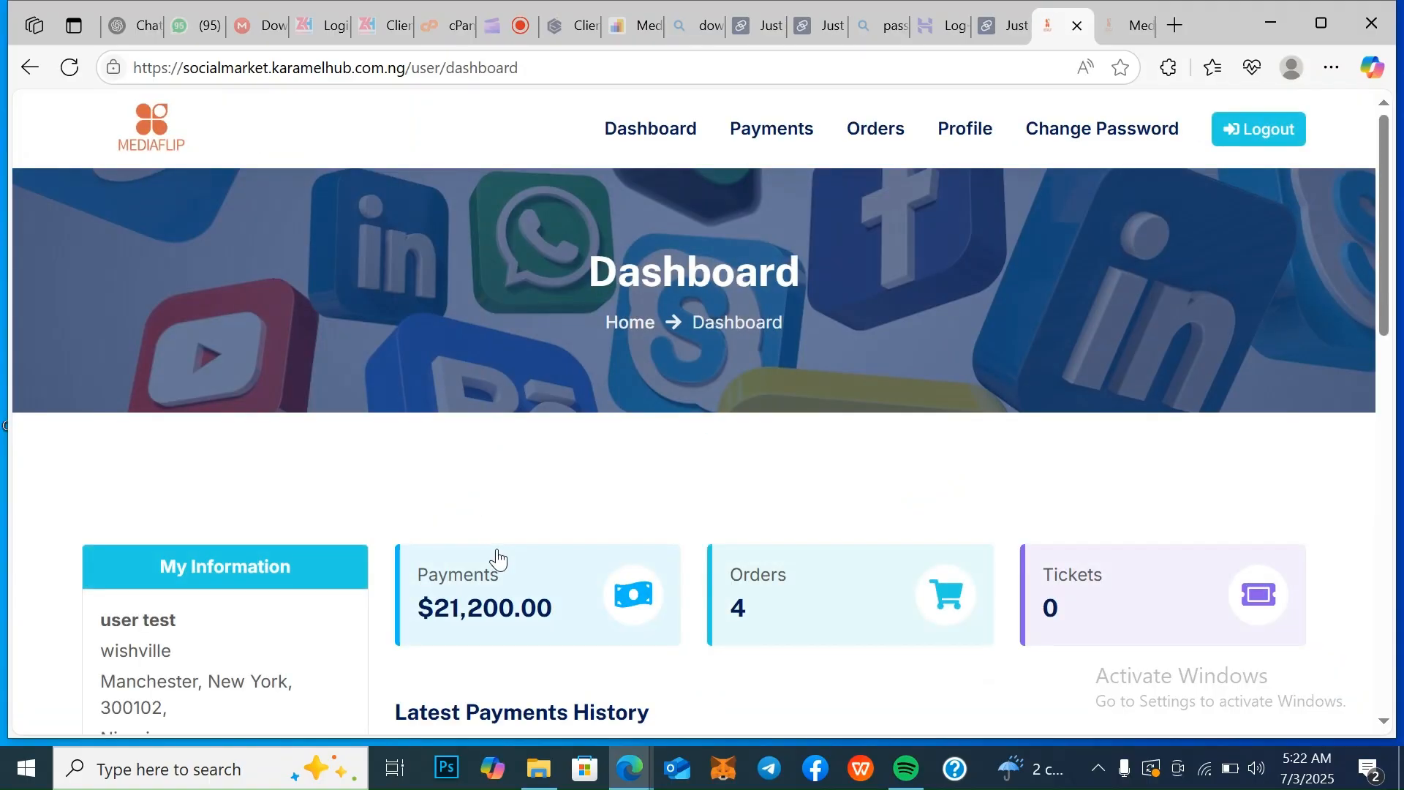
Review the dashboard's latest payments history and open the order belonging to the PayStack payment
scroll(497, 553, "down", 3)
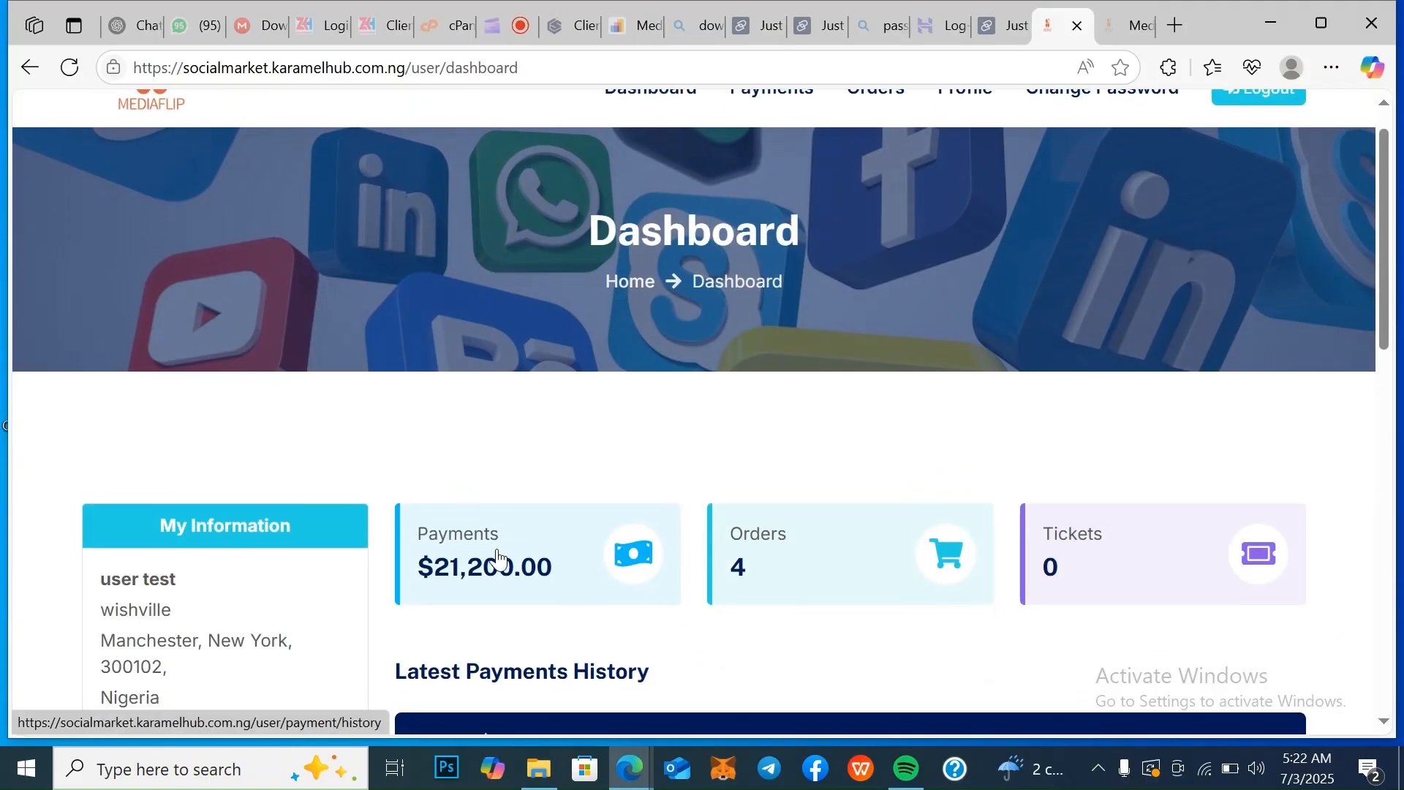
scroll(497, 554, "down", 2)
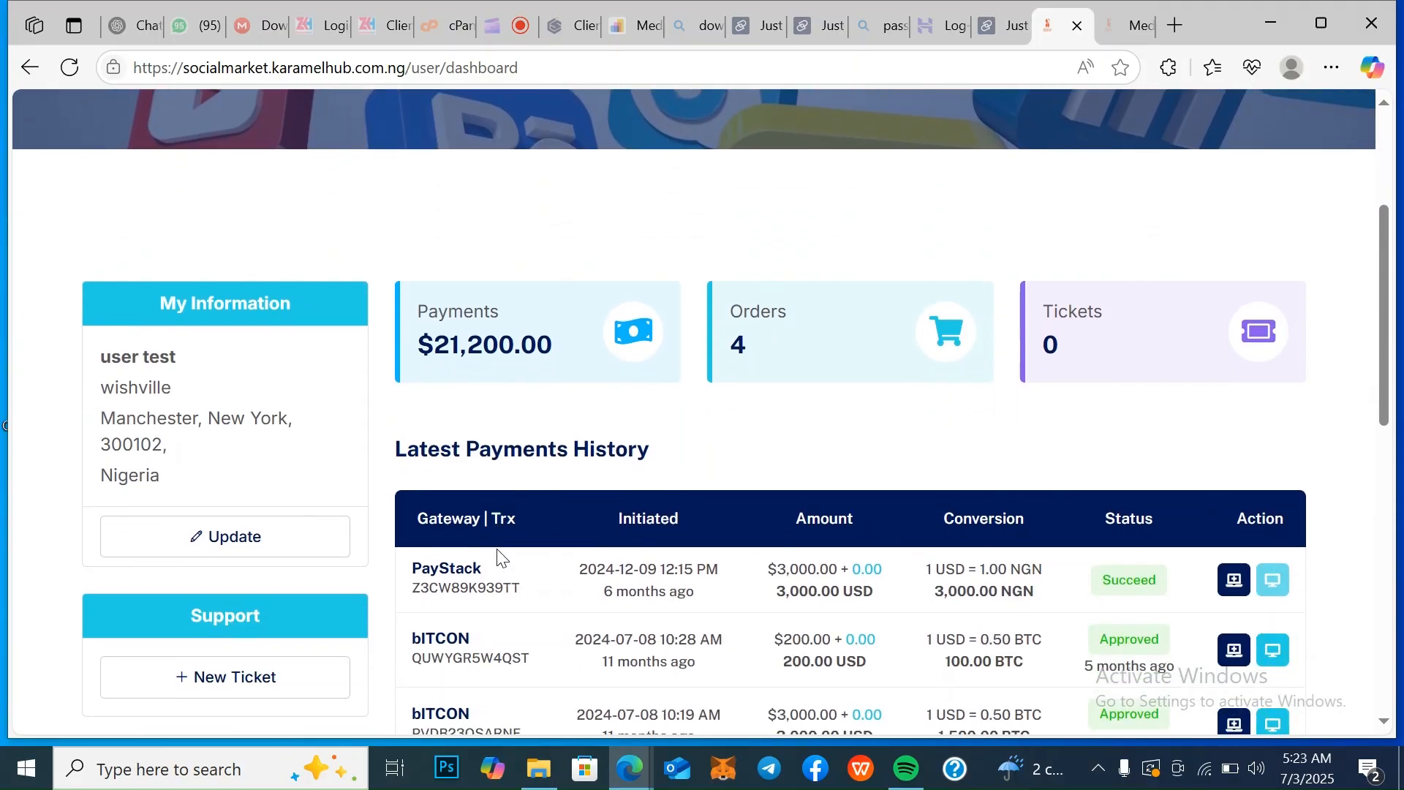
scroll(497, 553, "down", 1)
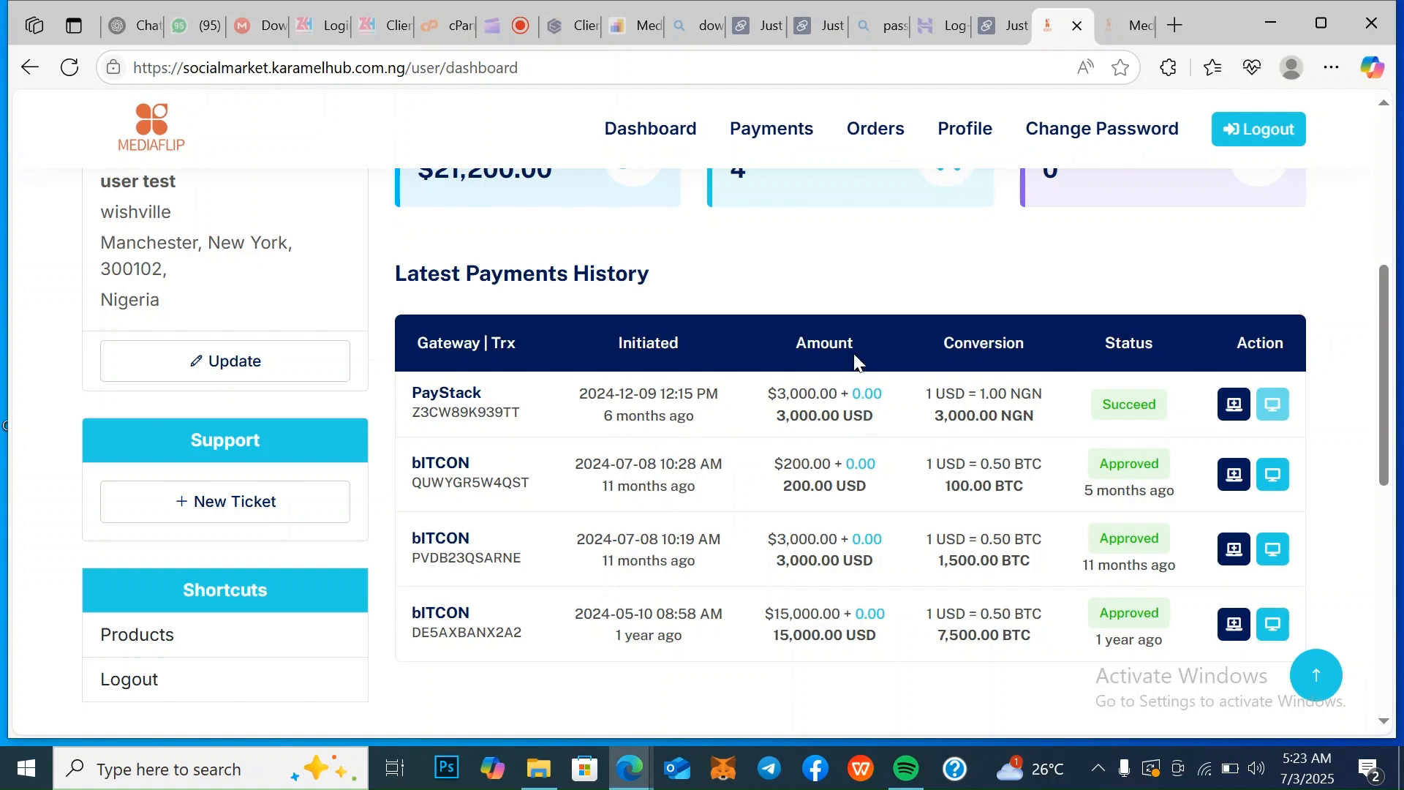
left_click(1235, 404)
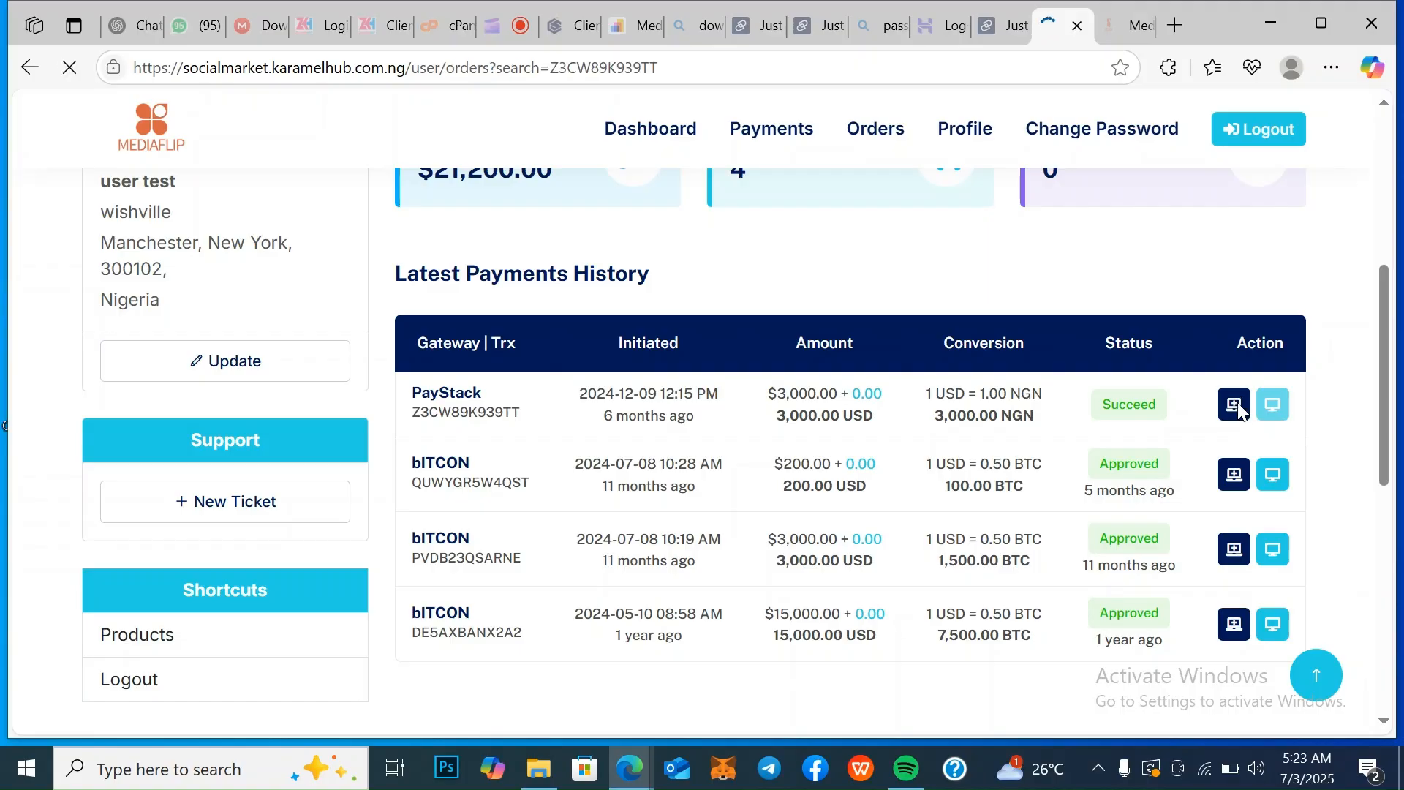
scroll(1238, 409, "down", 3)
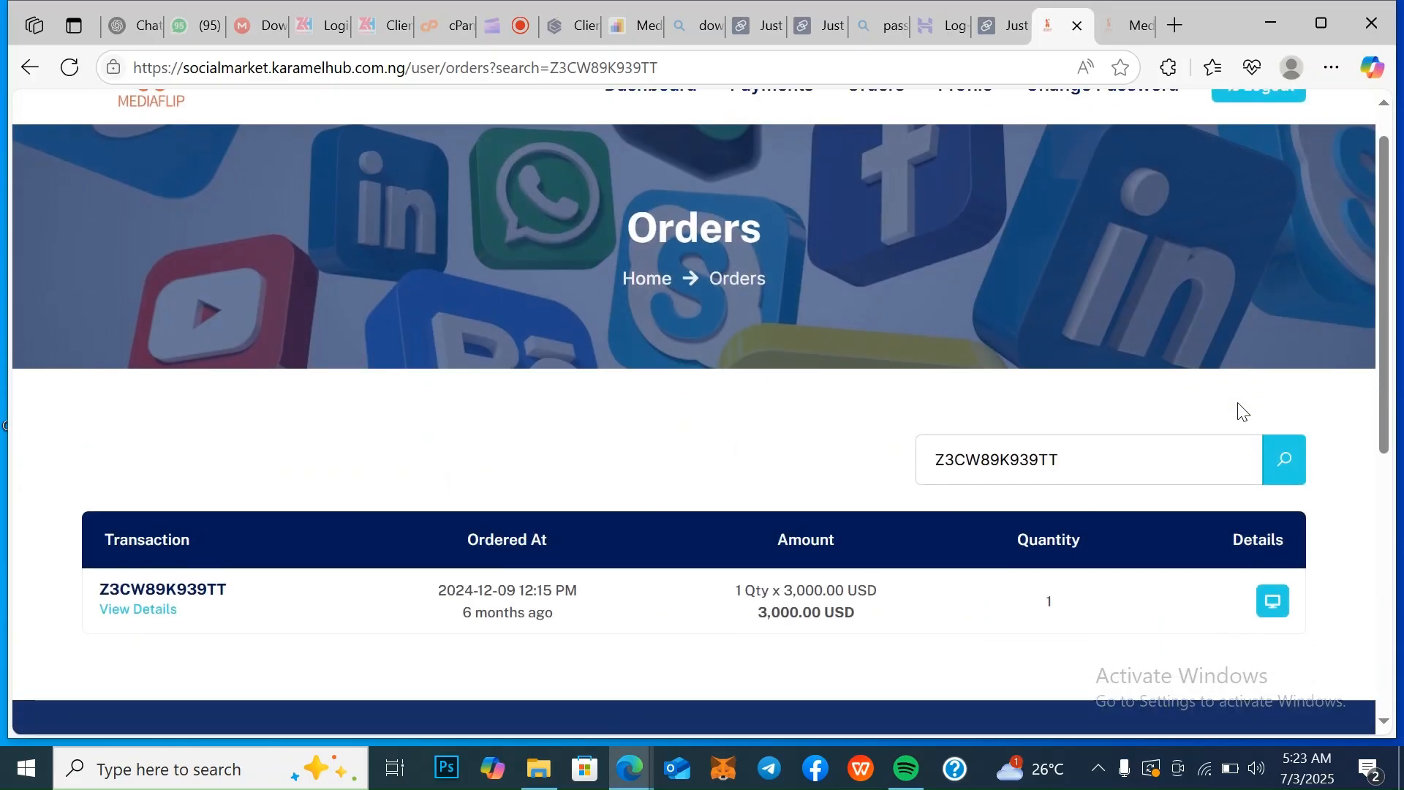
Look over the PayStack payment's order entry, and go back to the user dashboard's summary of payments, orders and tickets
scroll(1238, 406, "down", 1)
scroll(1239, 408, "up", 2)
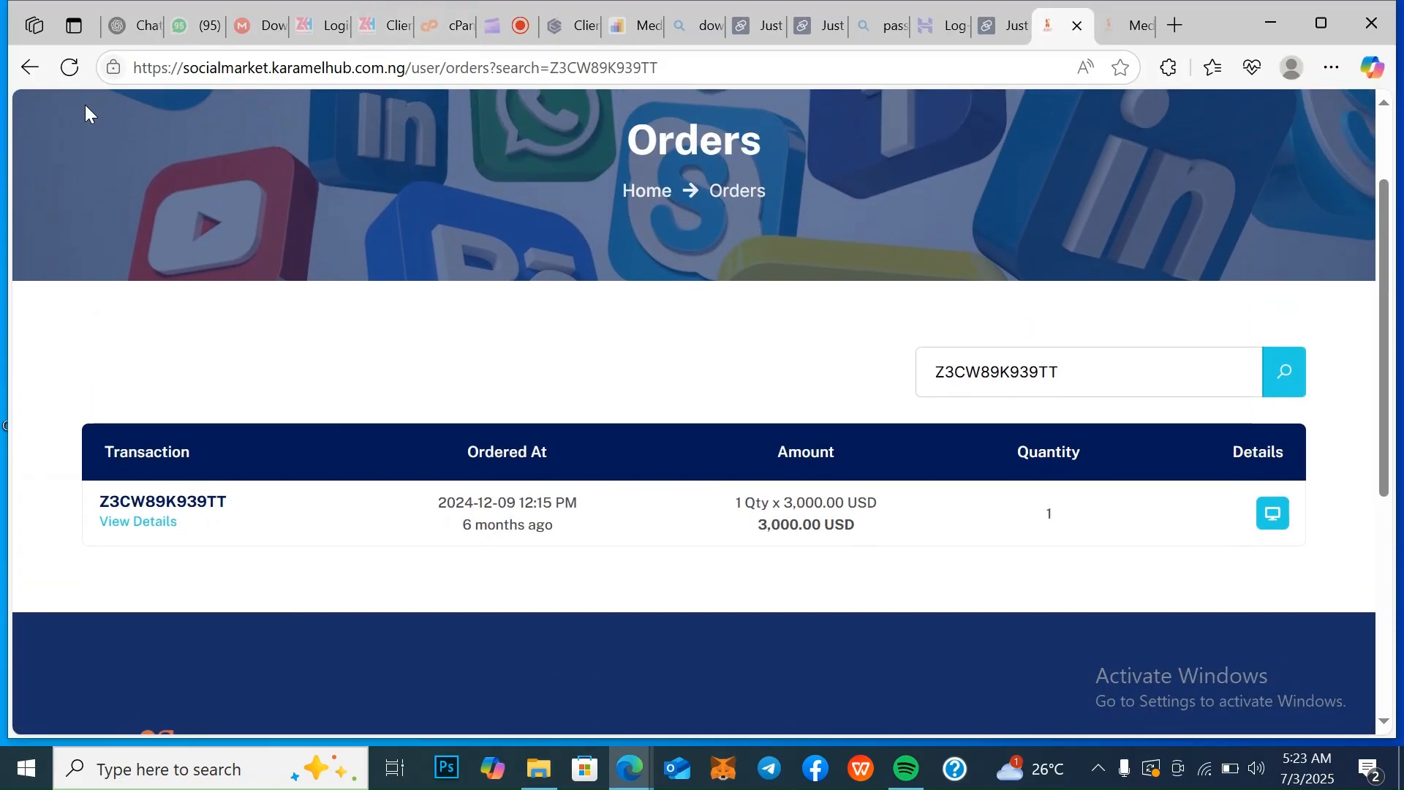
left_click(30, 68)
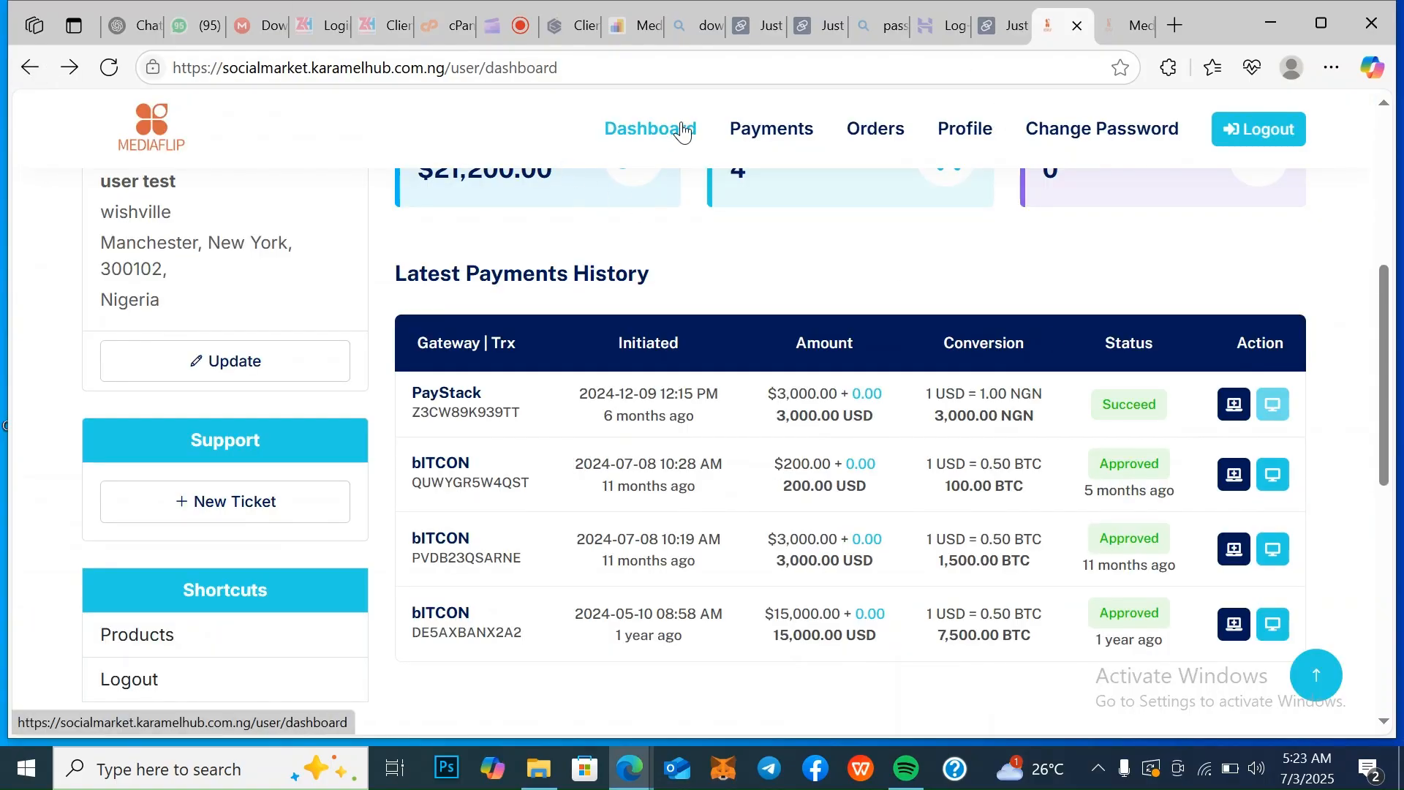
left_click_drag(1390, 426, 1392, 337)
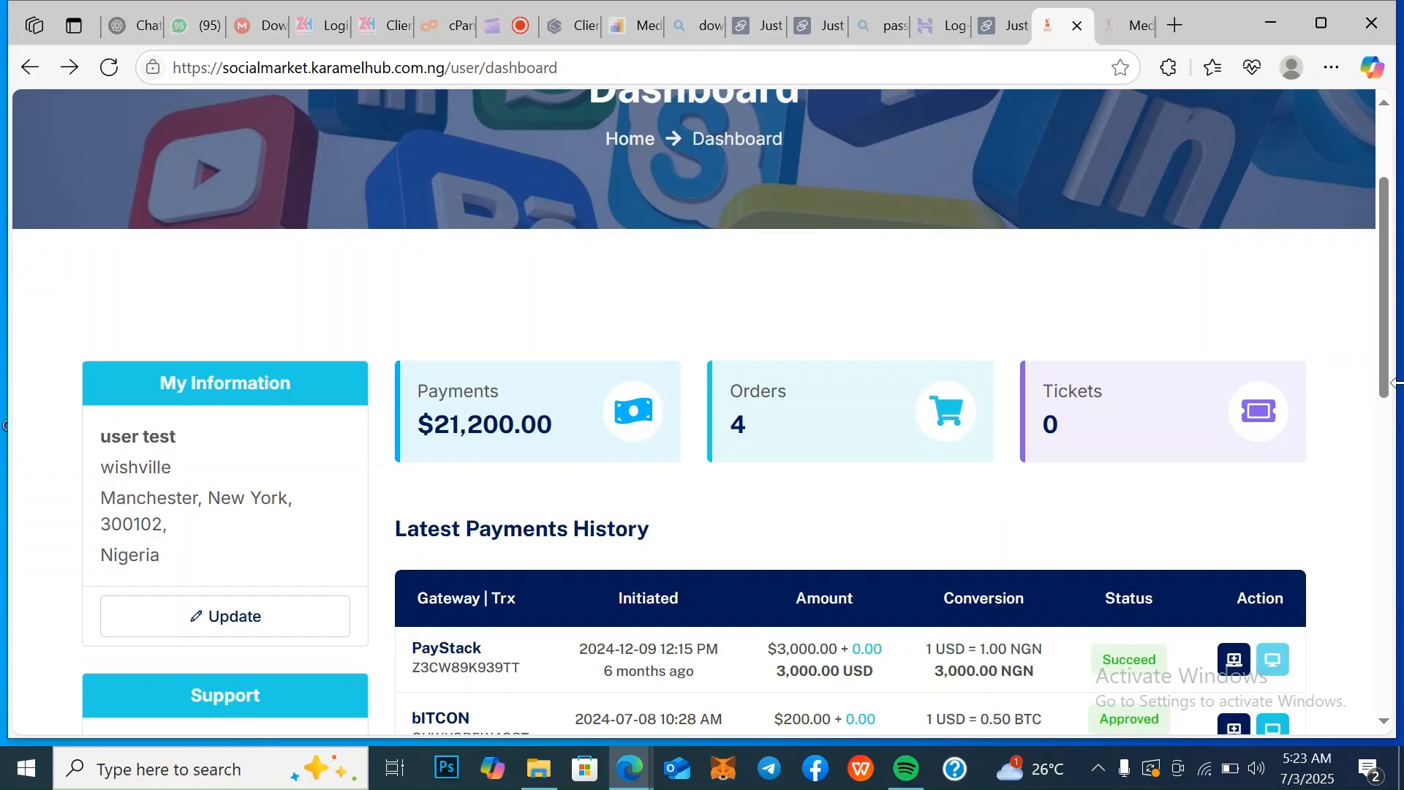
left_click_drag(1390, 366, 1393, 269)
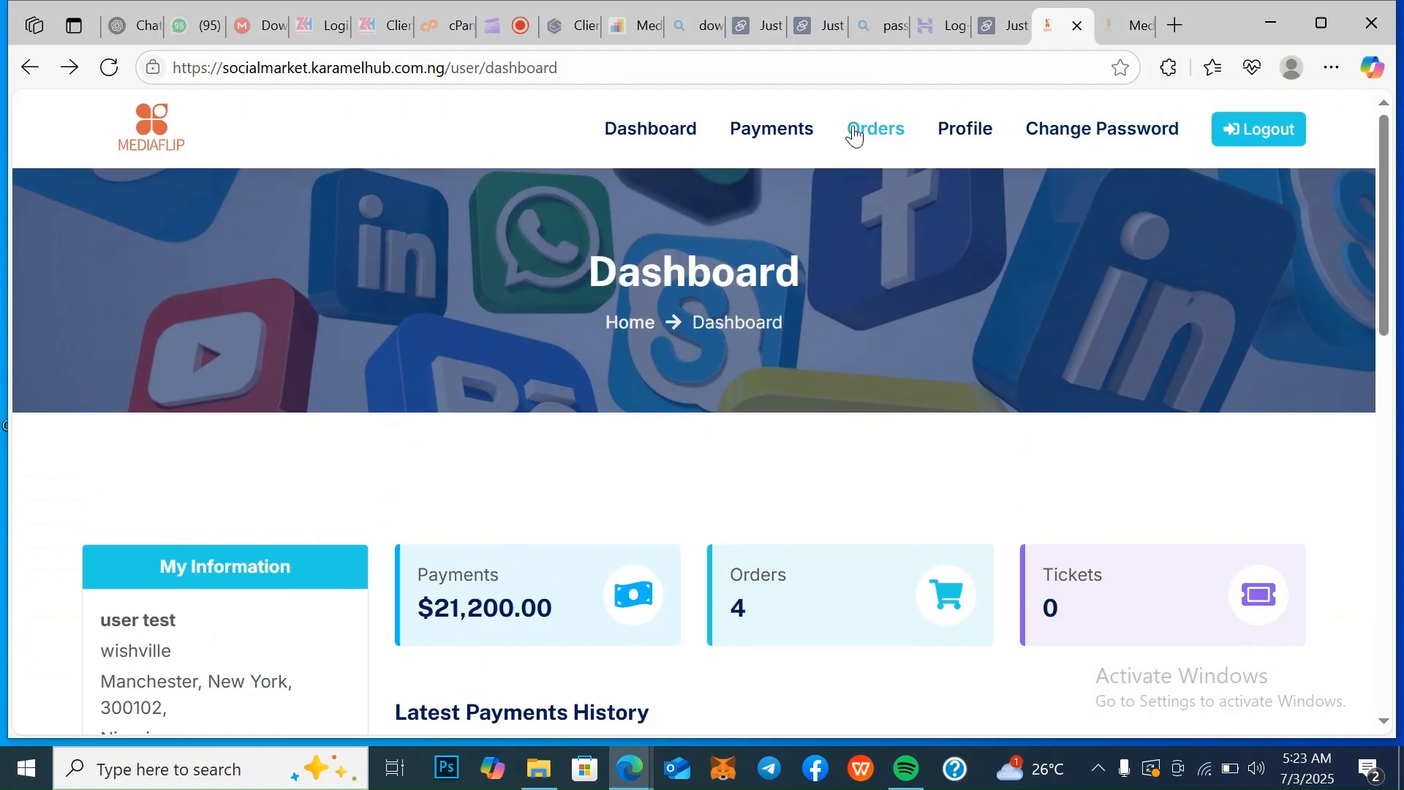
Open the user's payment history and review the listed PayStack and bITCON payments
left_click(787, 133)
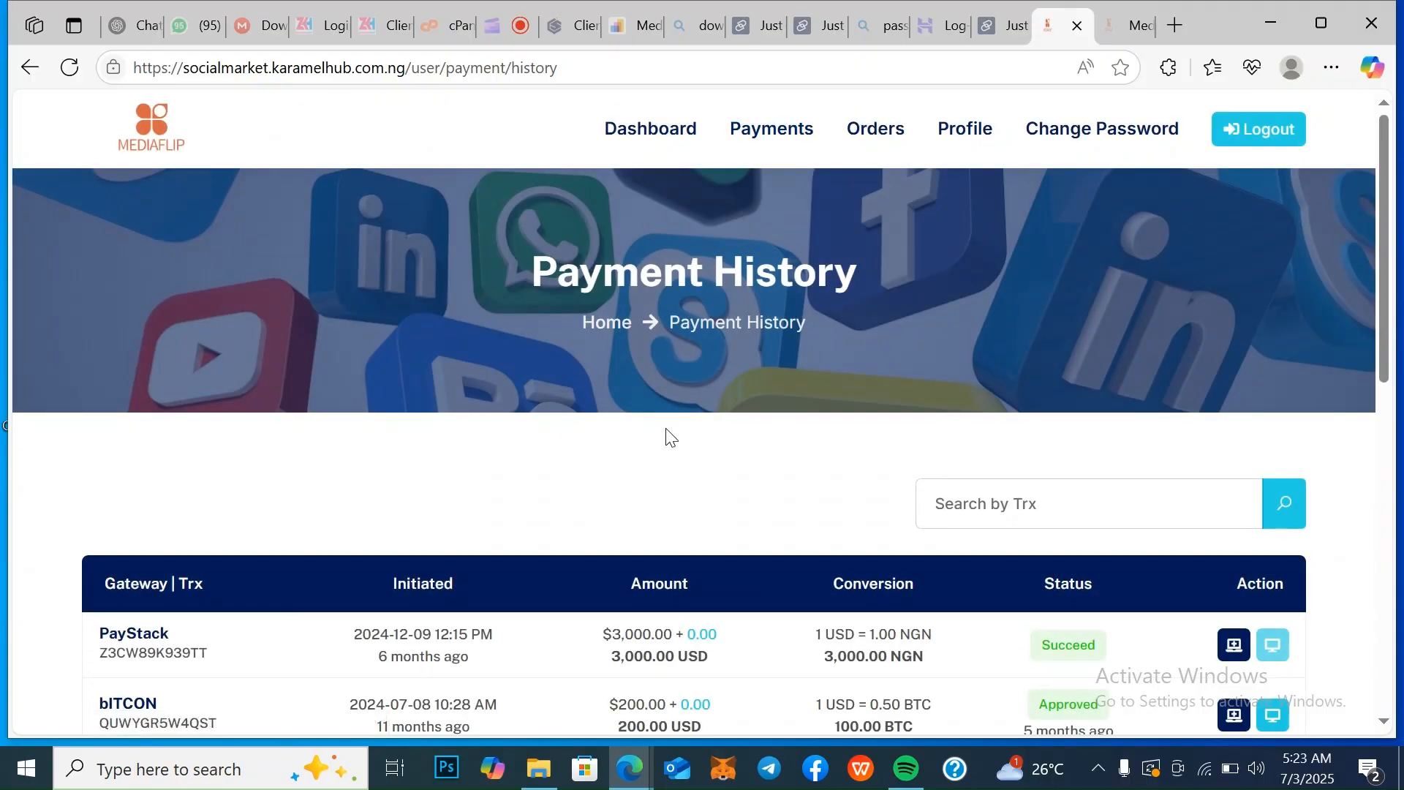
scroll(854, 475, "down", 3)
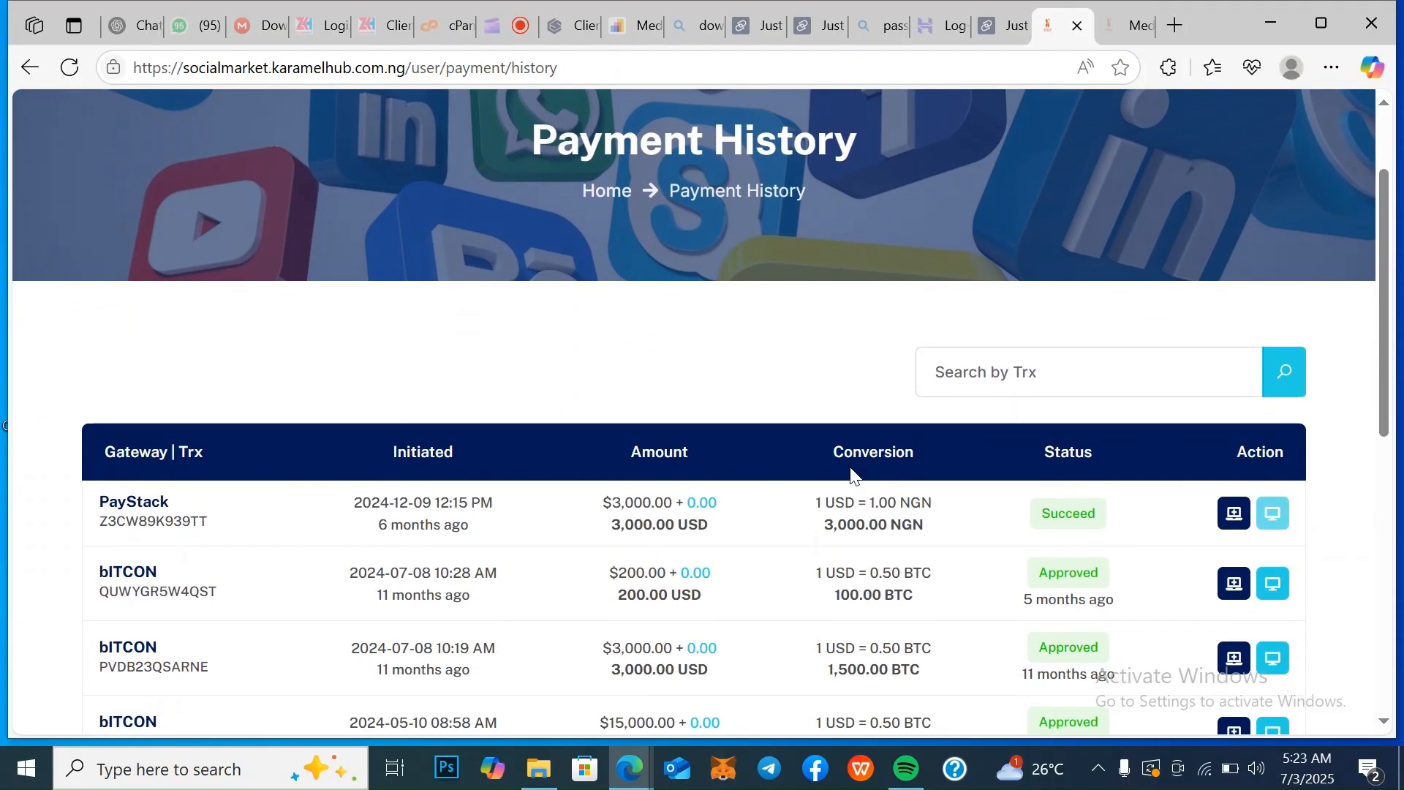
scroll(854, 476, "down", 1)
scroll(854, 475, "down", 2)
scroll(854, 475, "up", 1)
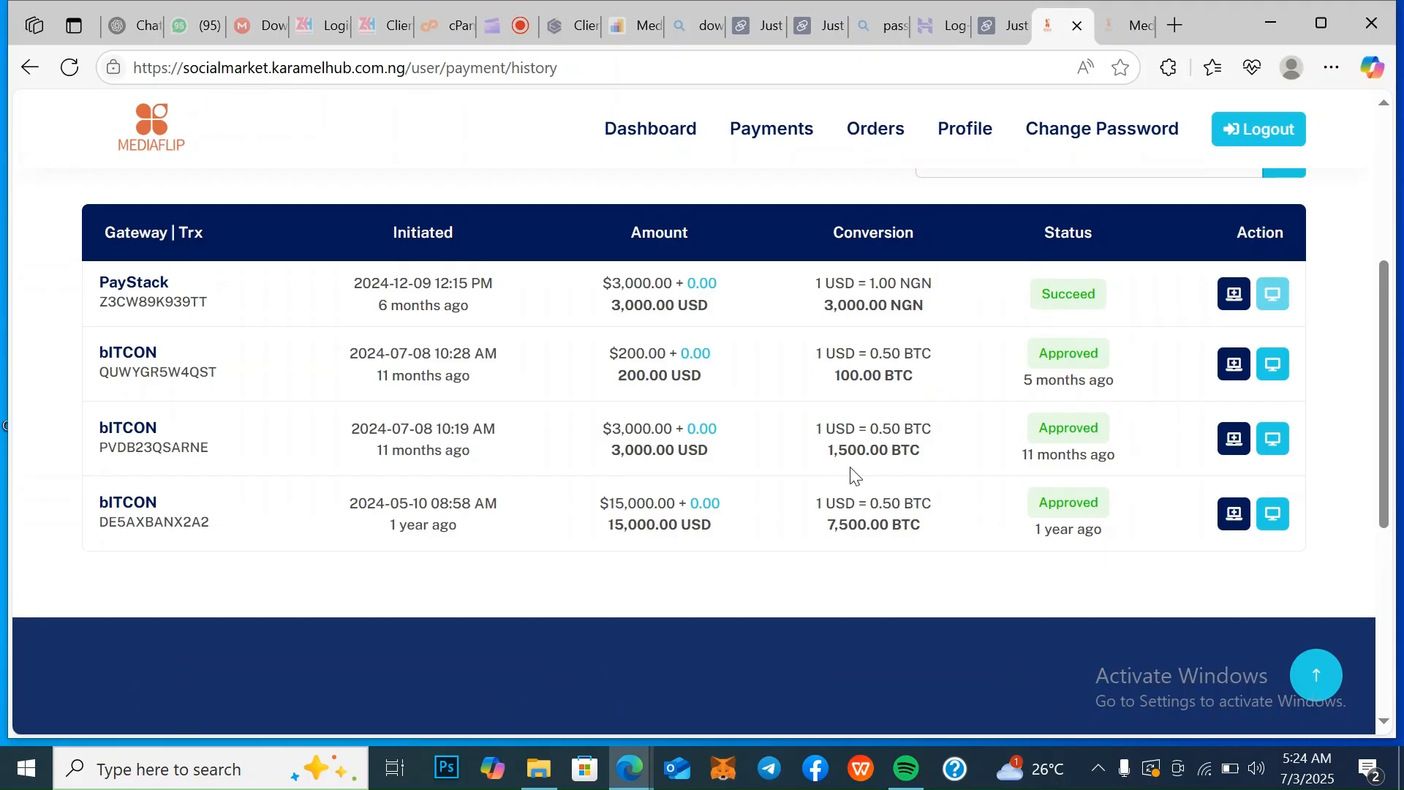
scroll(853, 476, "up", 4)
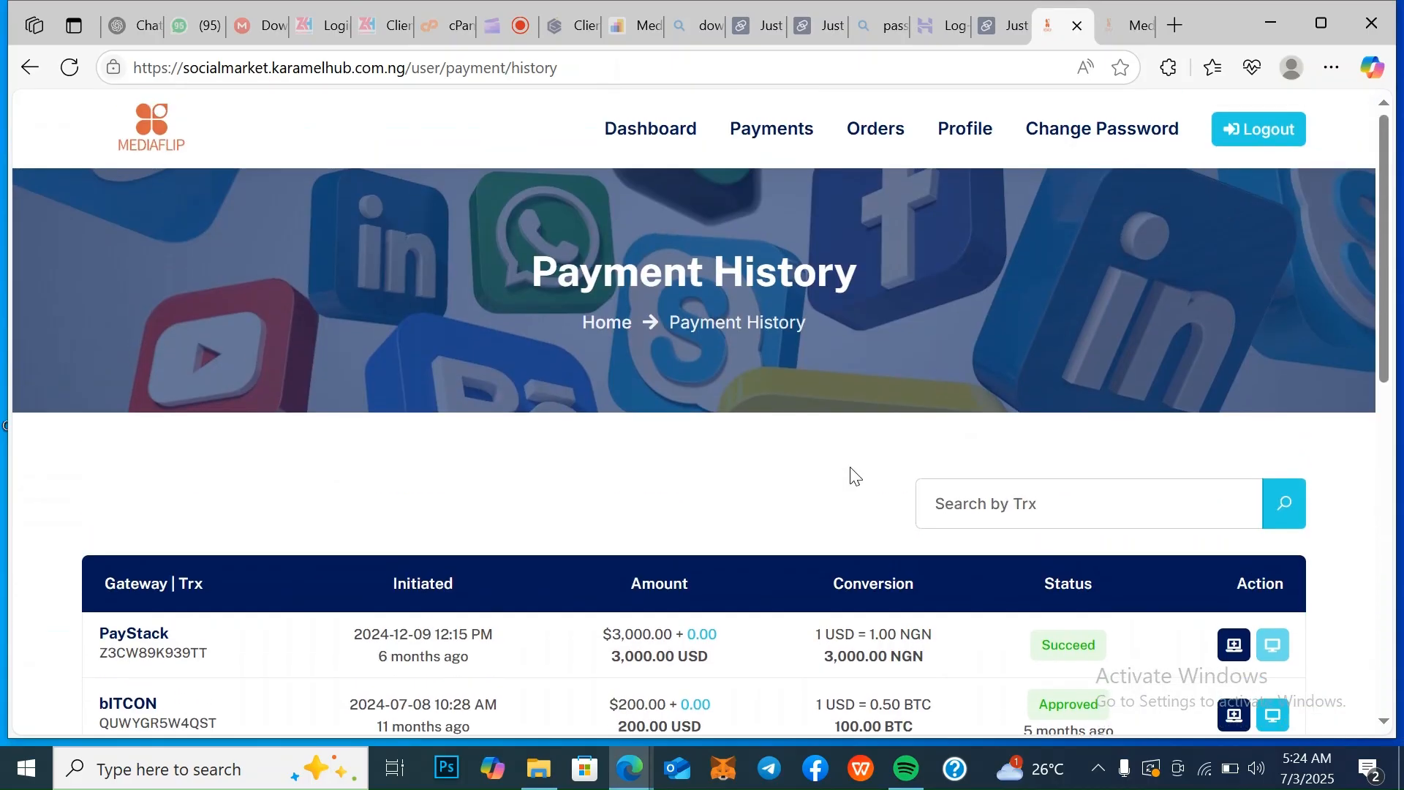
Open the user's full orders list and review the order dates, amounts and quantities
left_click(886, 135)
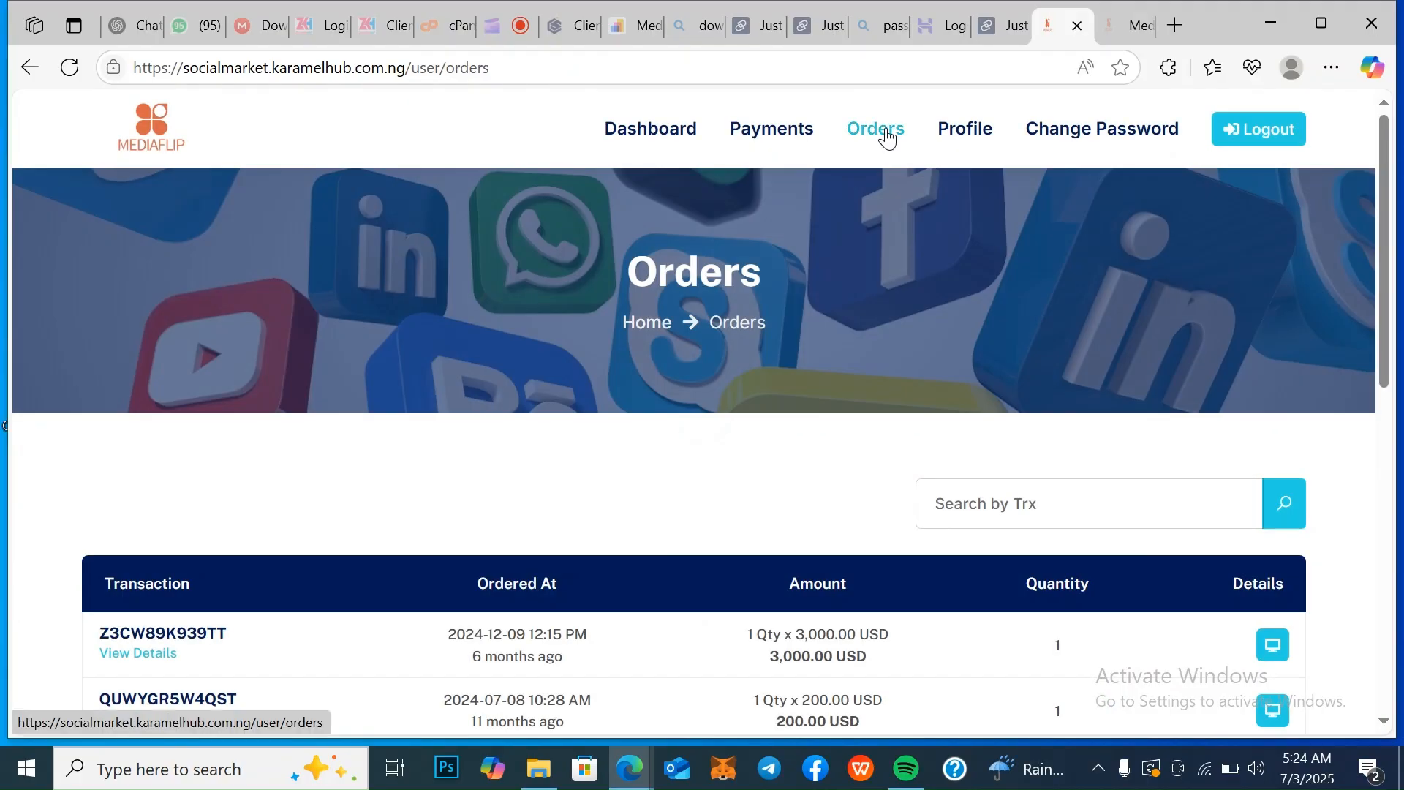
scroll(887, 136, "down", 5)
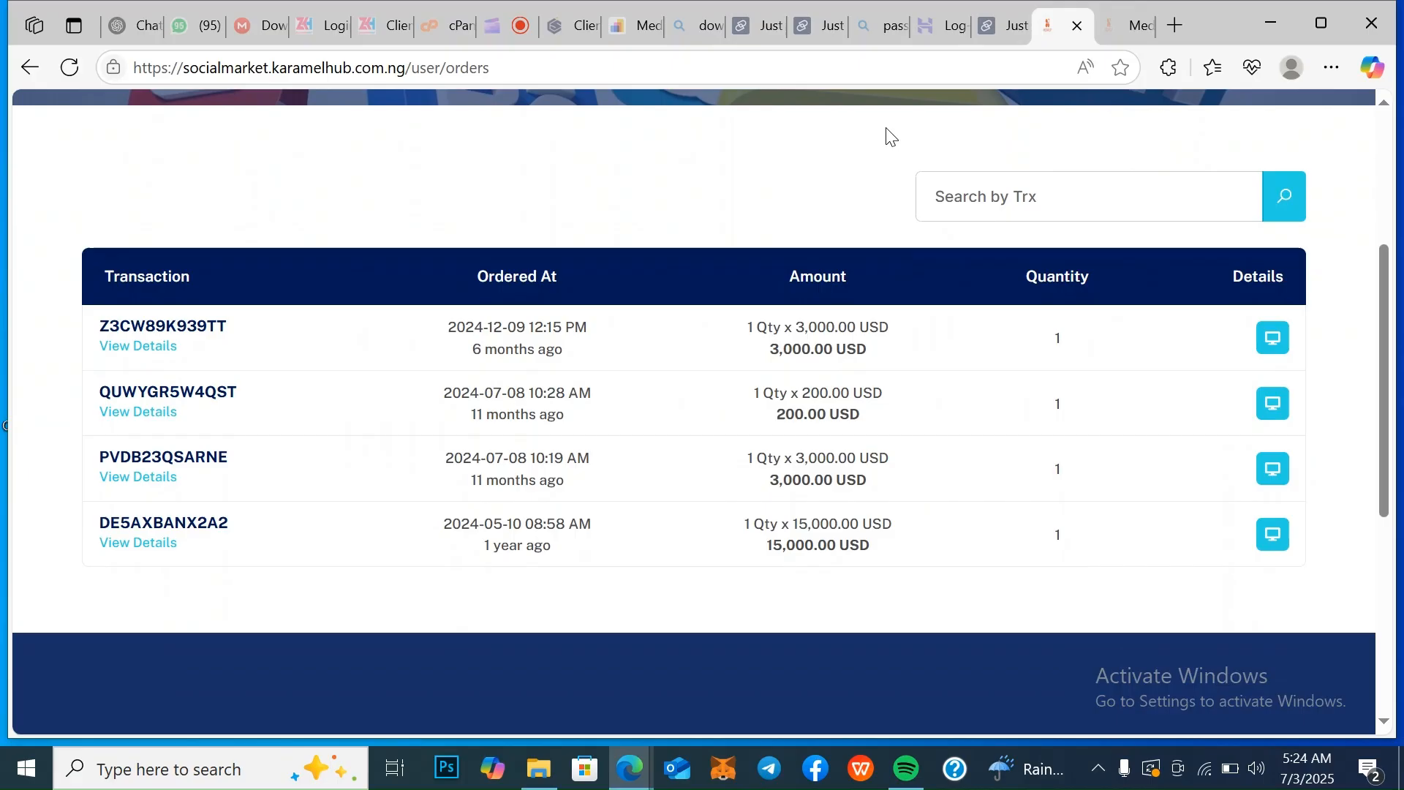
scroll(889, 136, "up", 5)
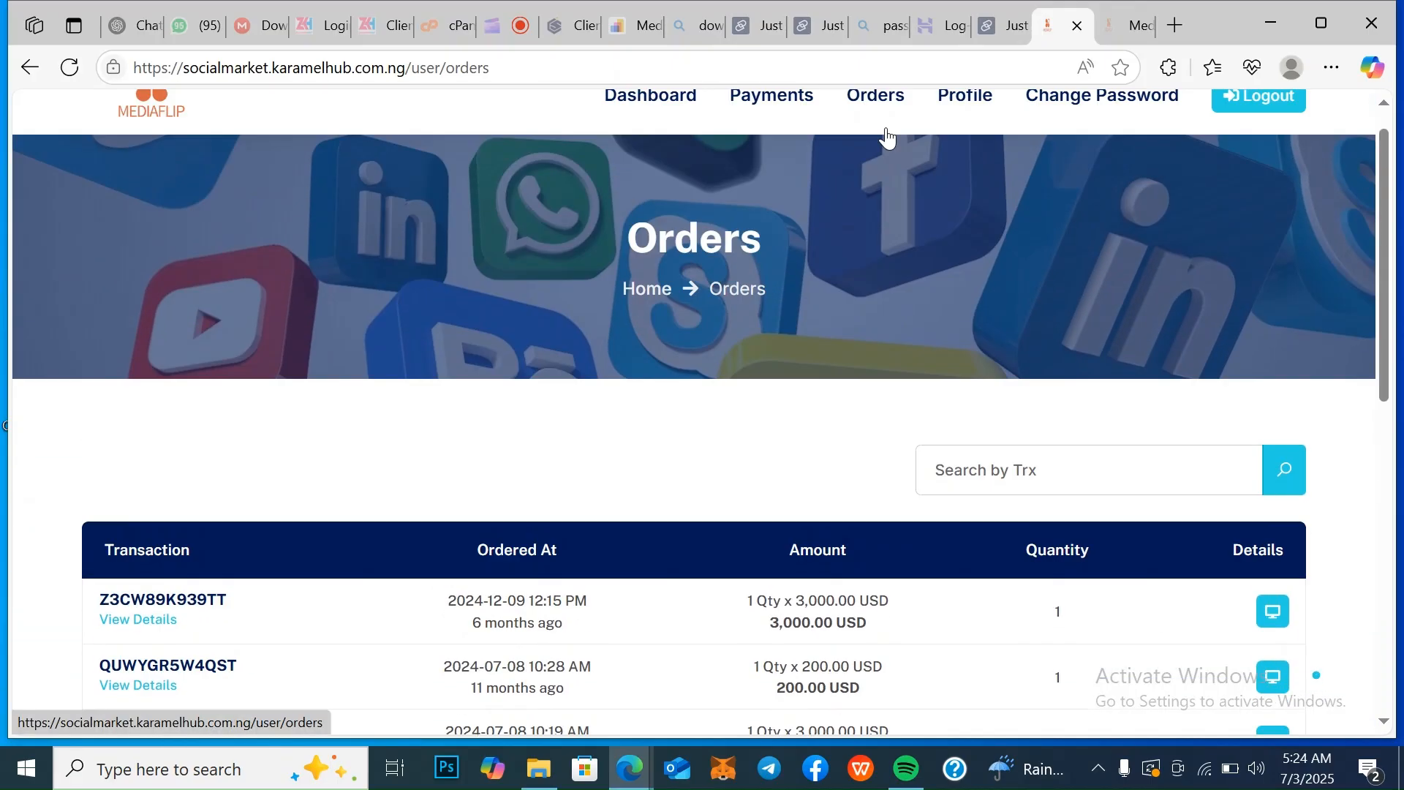
scroll(887, 135, "down", 1)
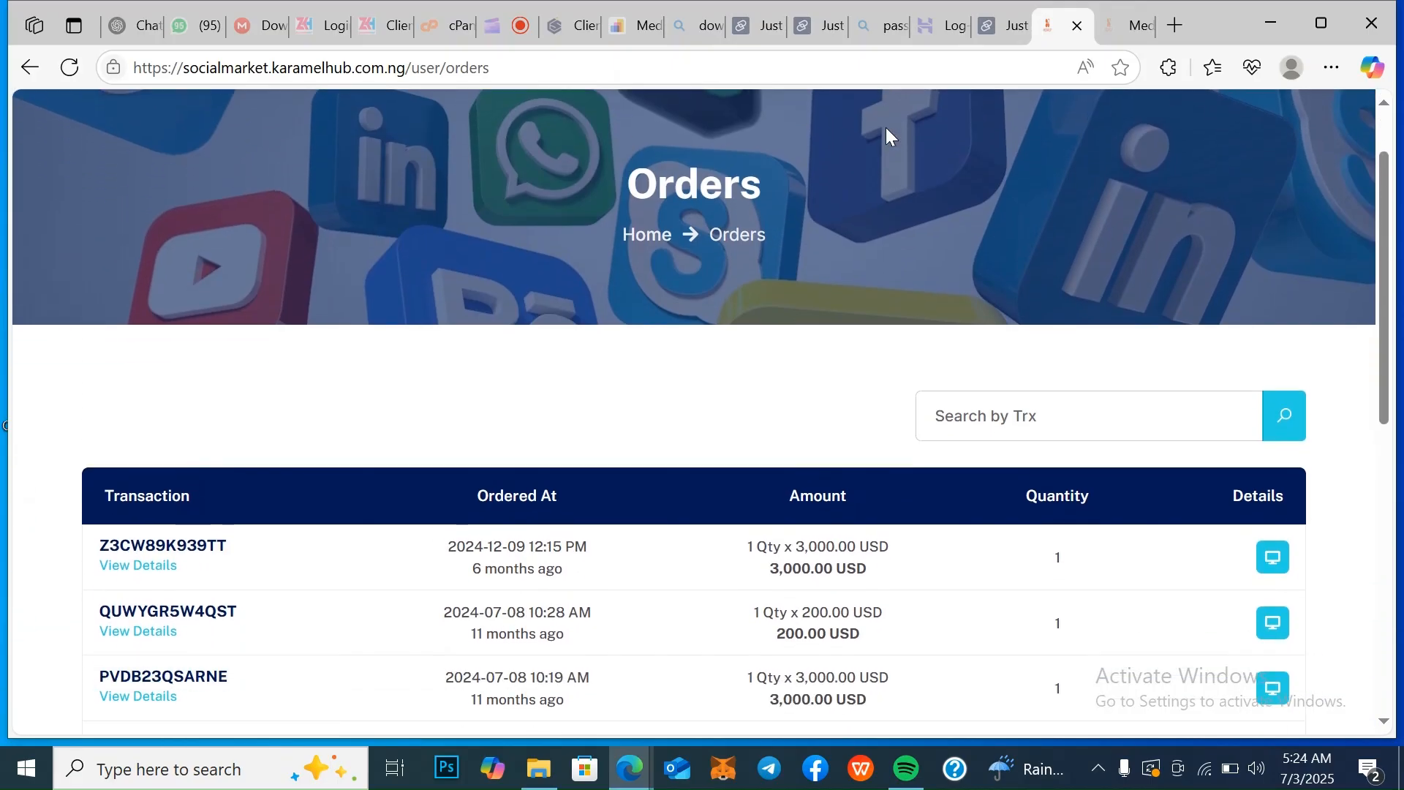
scroll(887, 136, "up", 1)
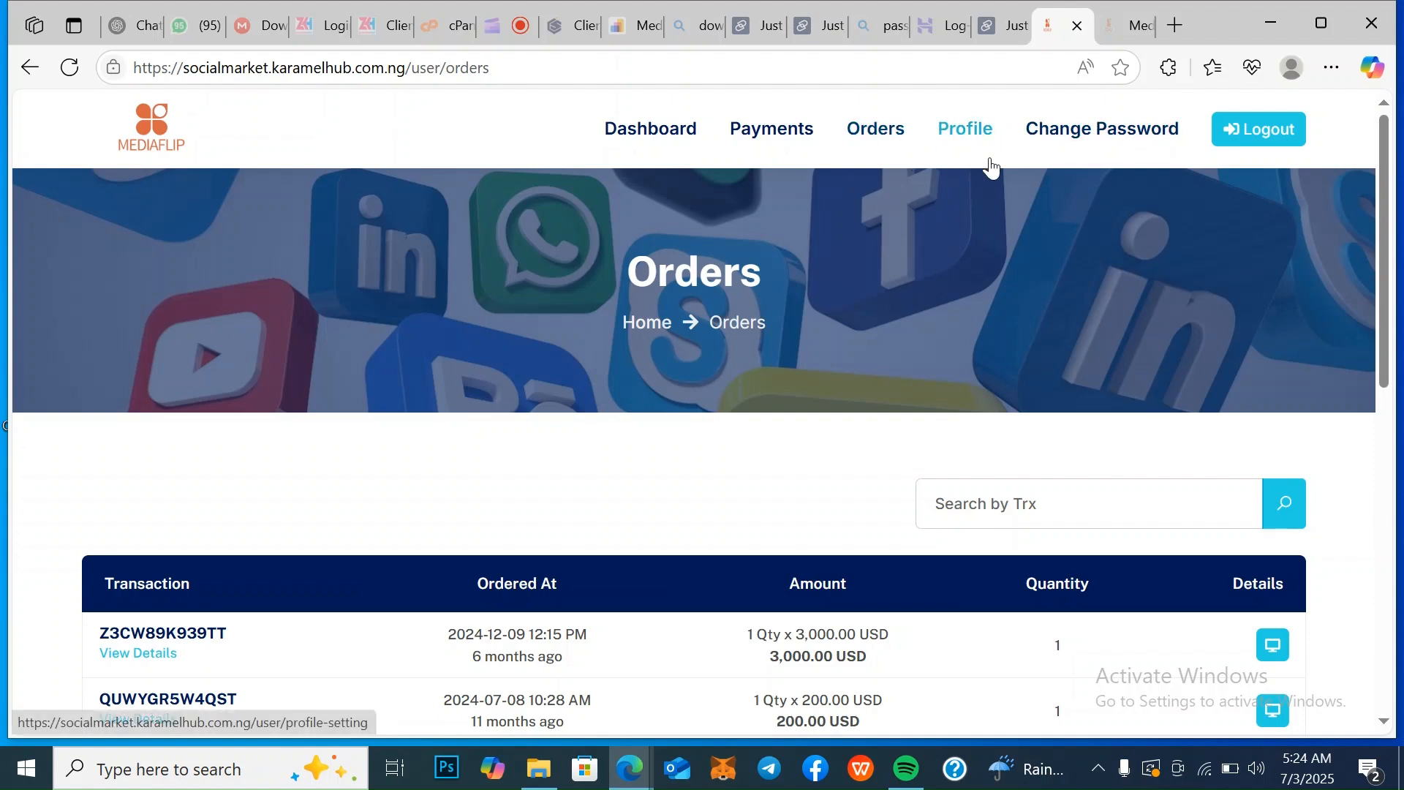
Switch to the open admin dashboard and review its user, payment, order and product statistics, the monthly payment chart and the login charts
mouse_move(1122, 30)
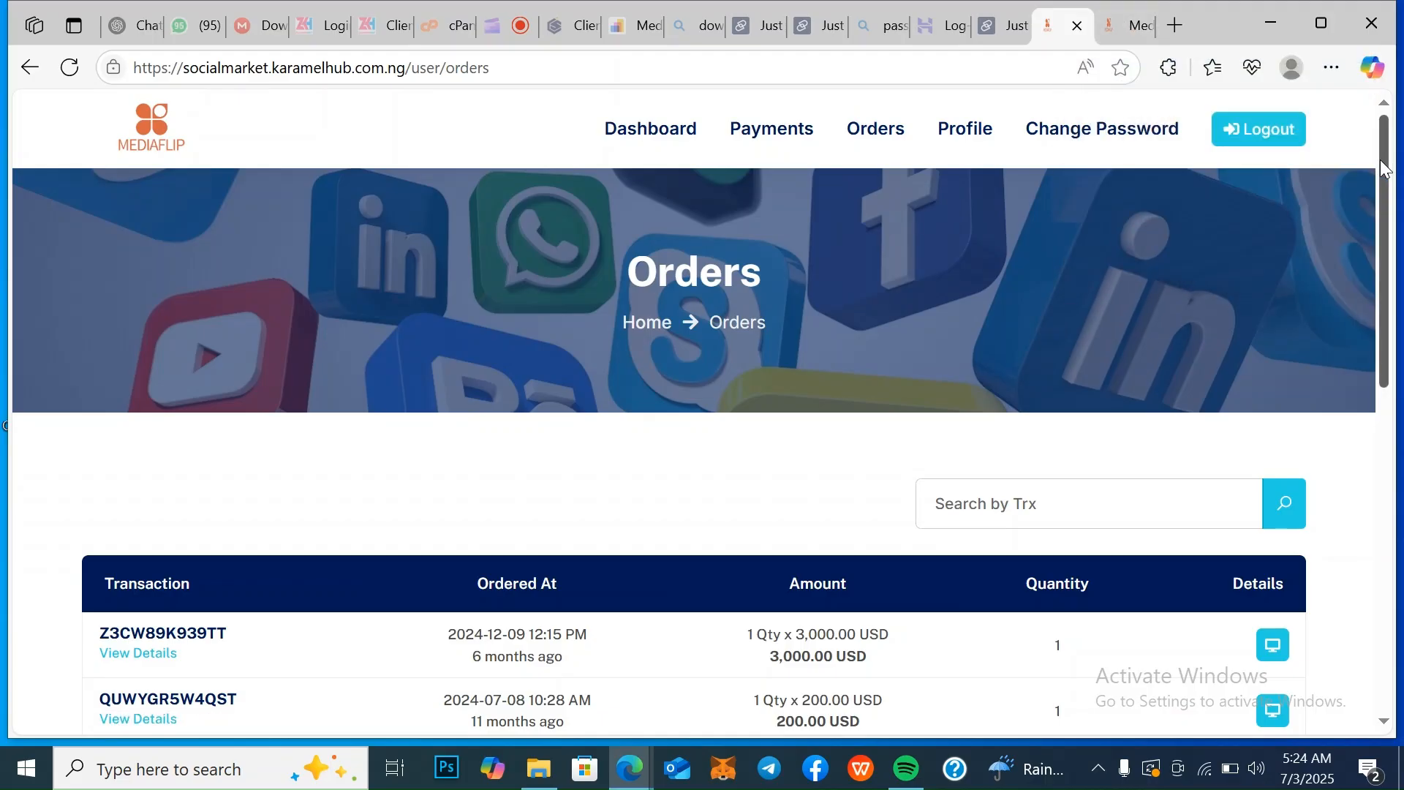
left_click(1128, 29)
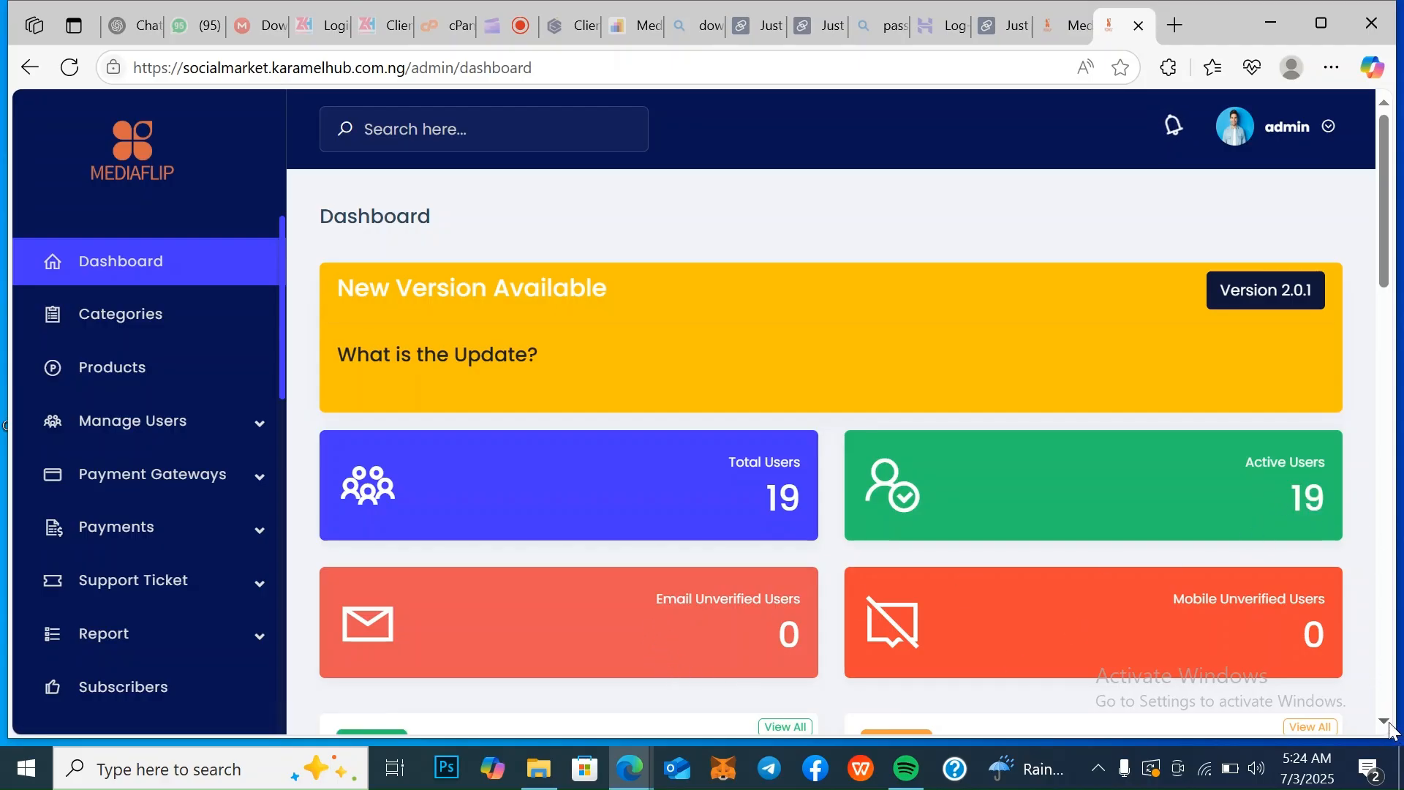
scroll(1390, 726, "down", 4)
scroll(1390, 727, "down", 2)
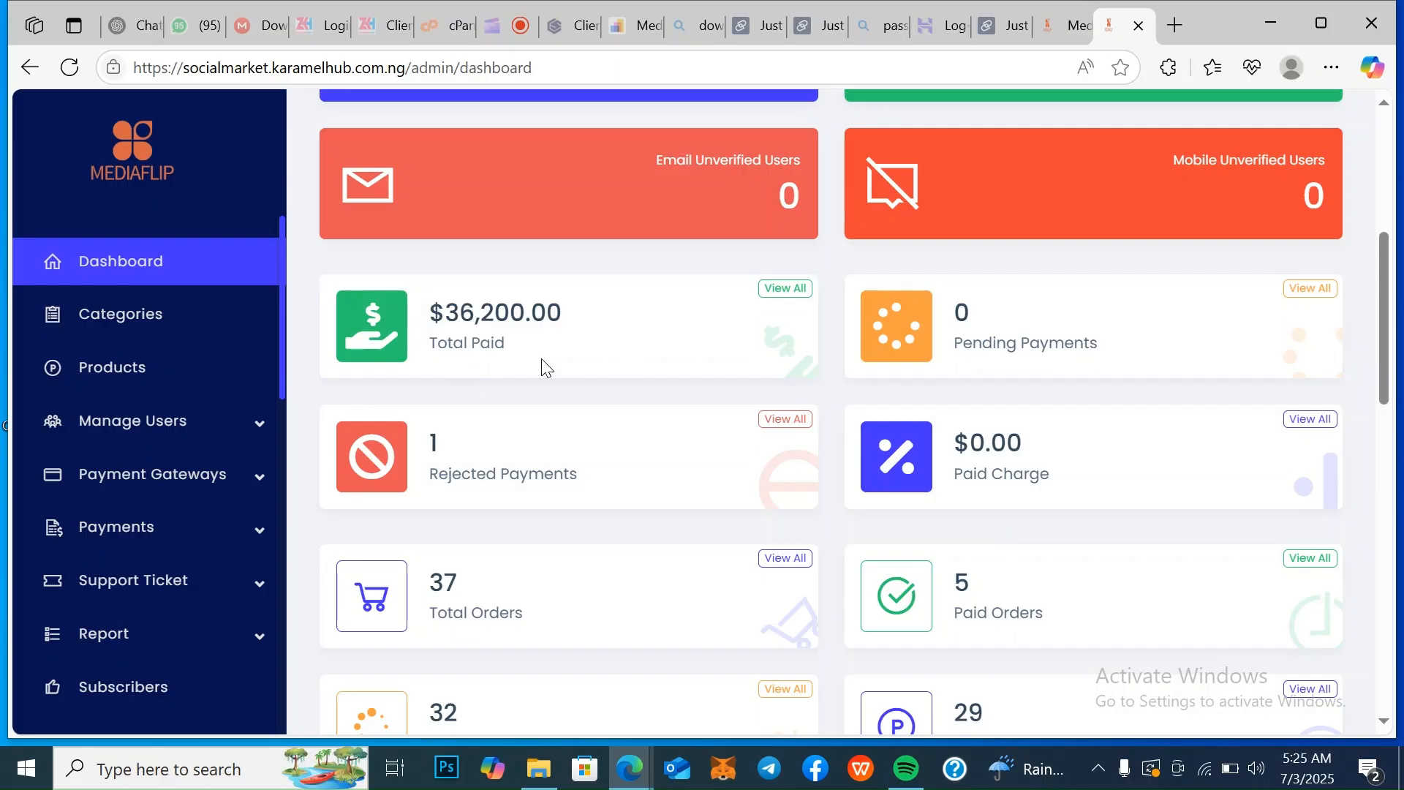
scroll(545, 367, "down", 4)
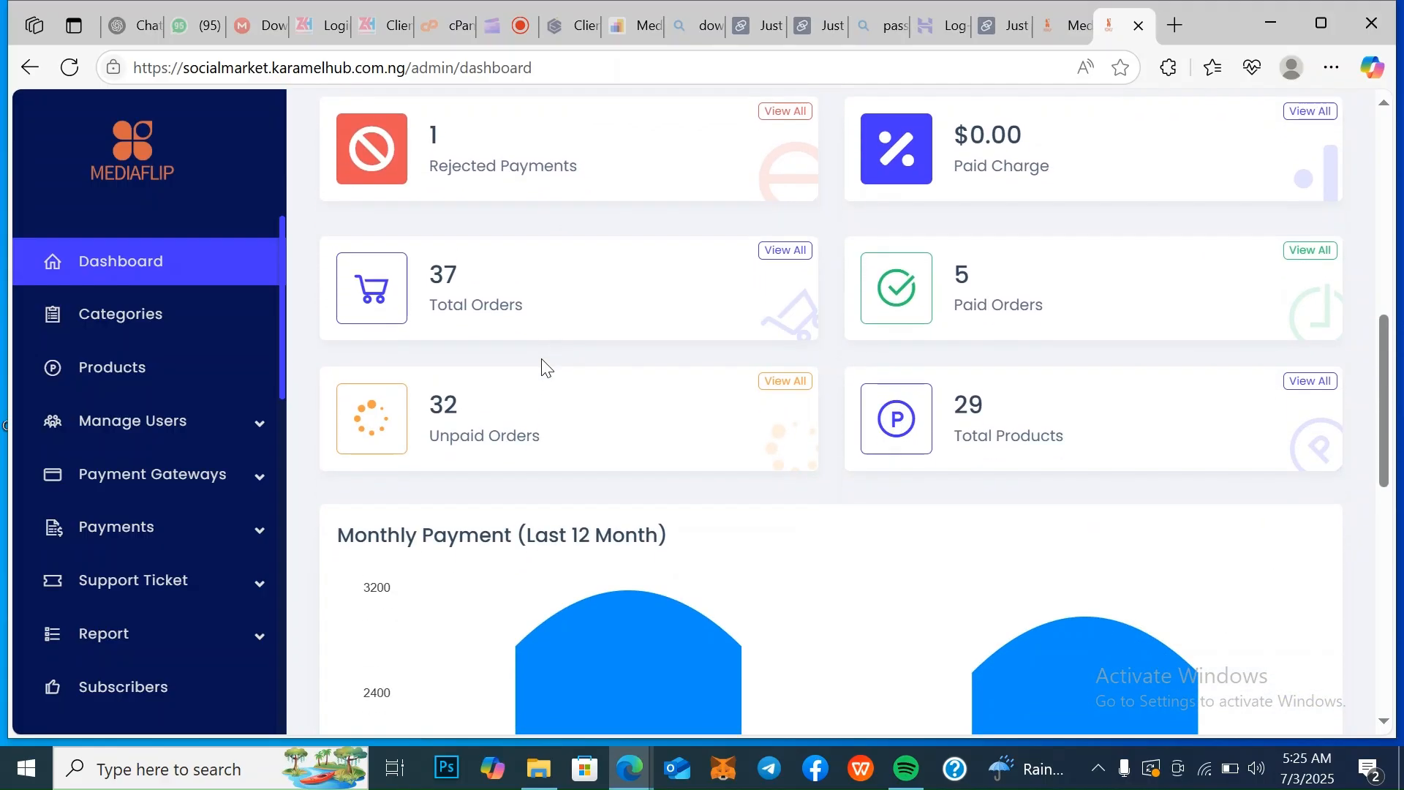
scroll(543, 366, "down", 4)
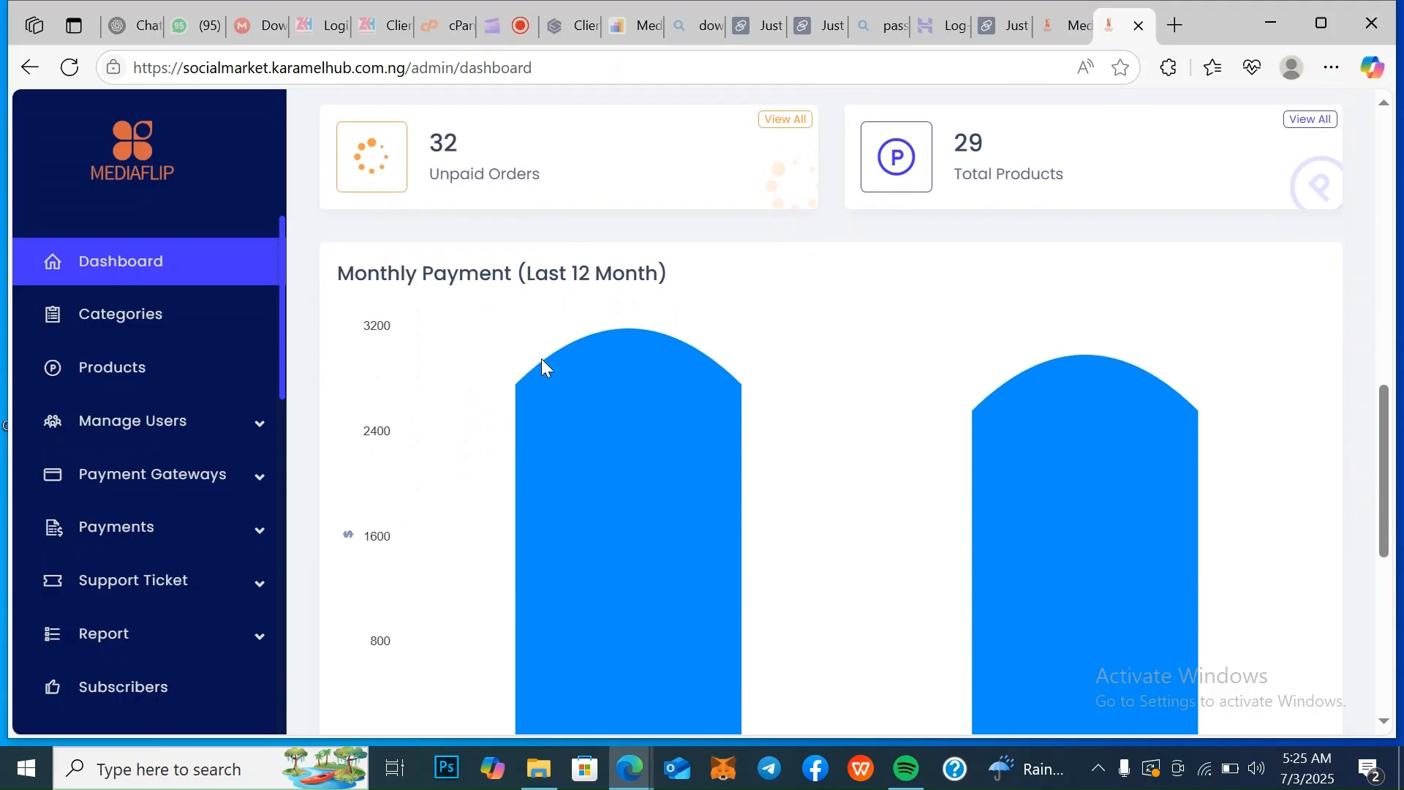
scroll(541, 363, "up", 1)
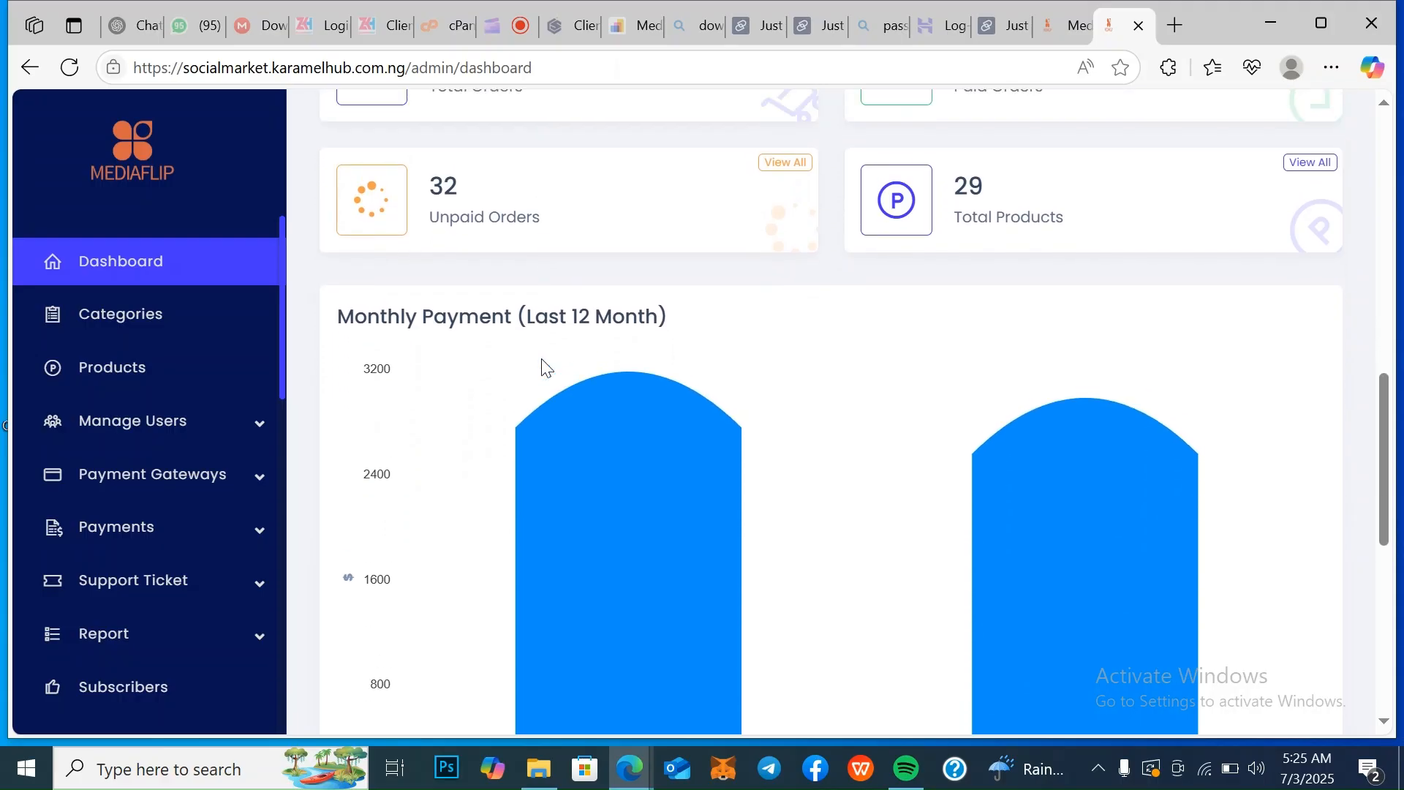
scroll(545, 365, "down", 8)
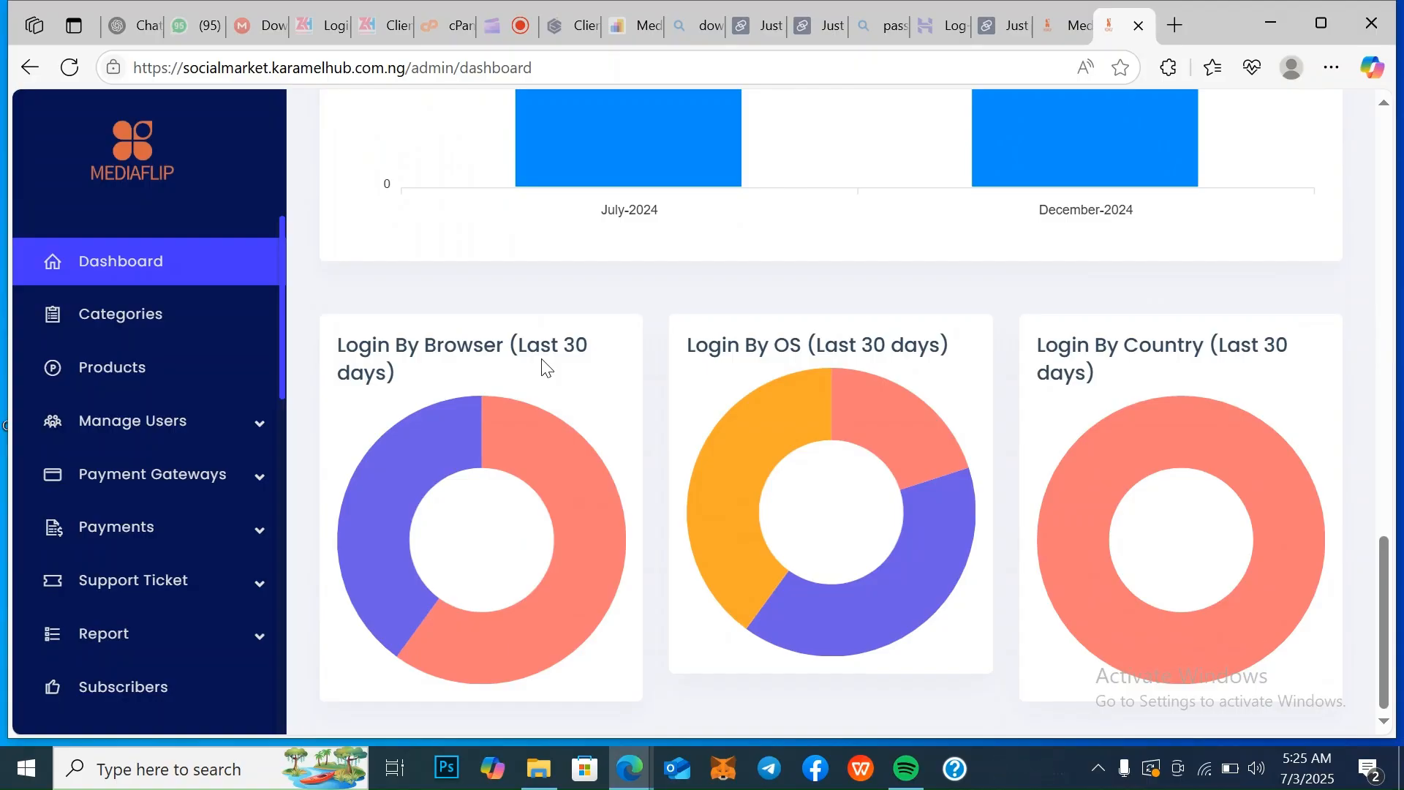
scroll(542, 362, "up", 12)
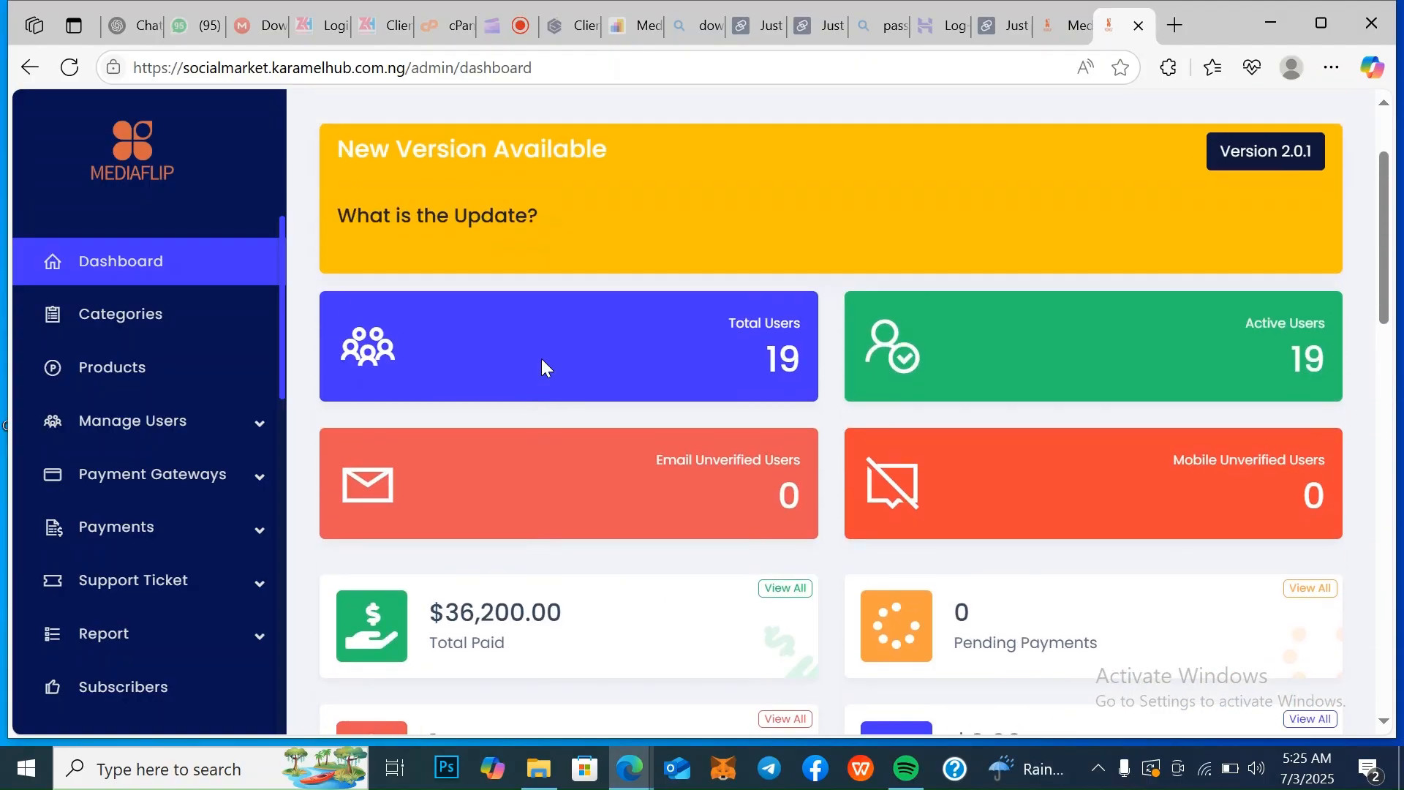
scroll(541, 359, "up", 2)
Open the admin's product categories and view the edit form of the Instagram category, closing it without changes
left_click(148, 313)
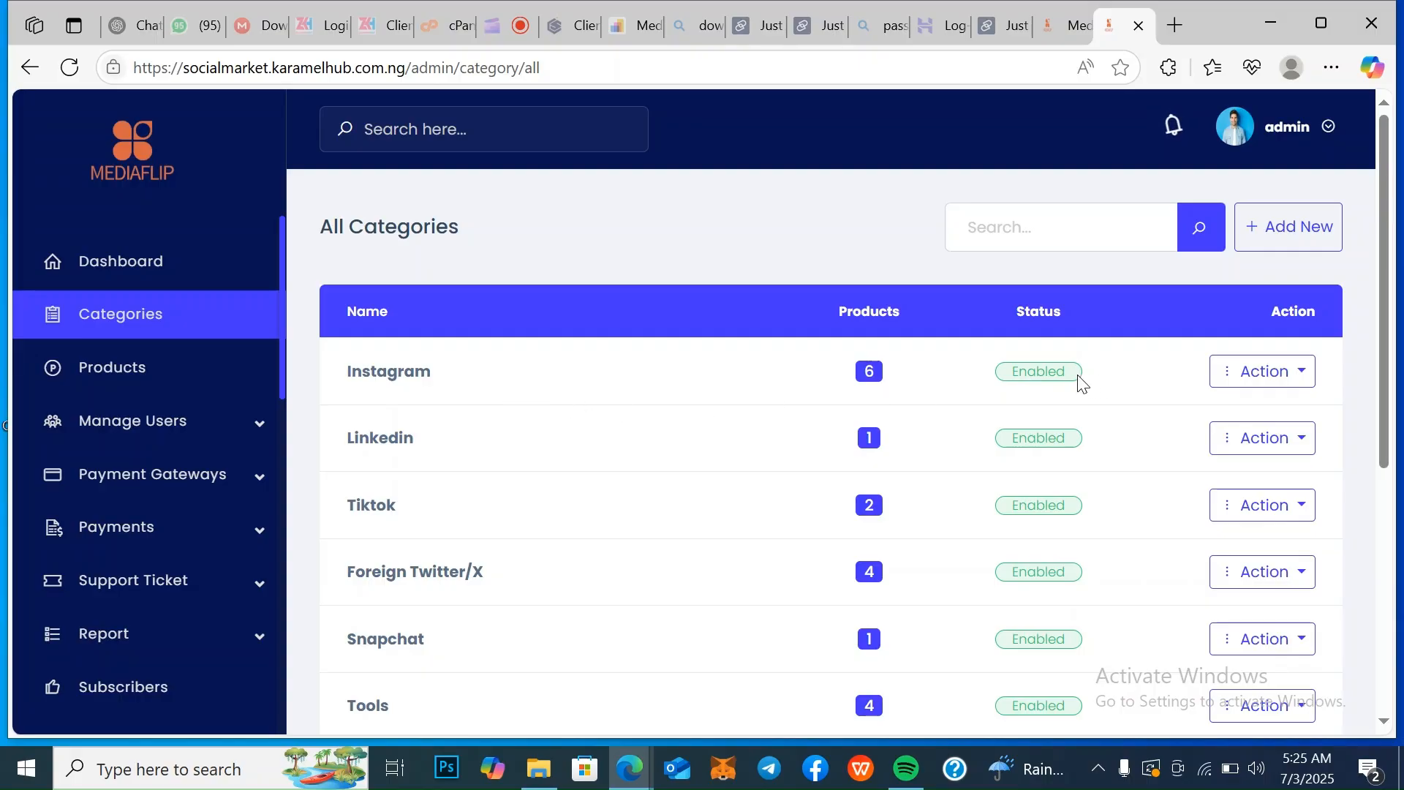
left_click(1276, 372)
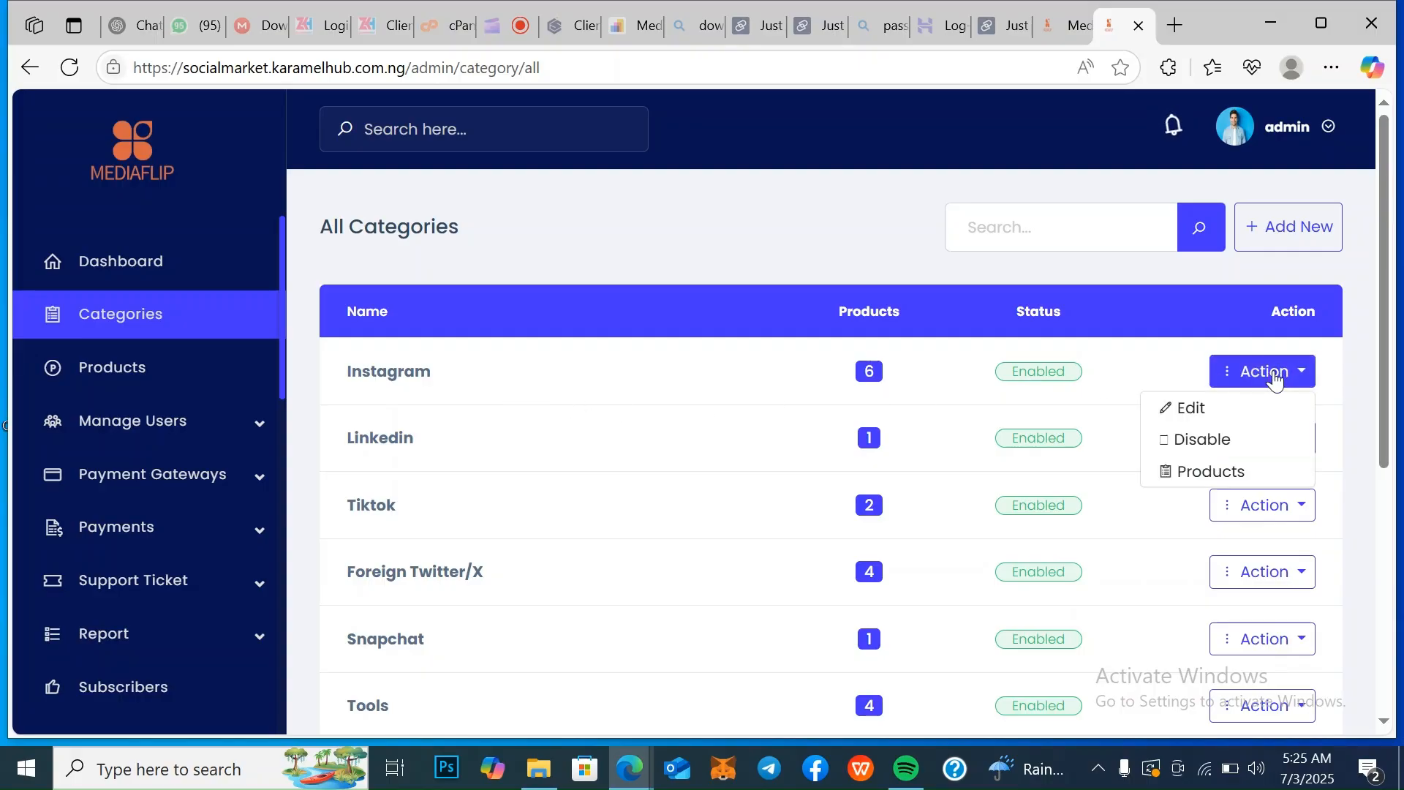
left_click(1193, 408)
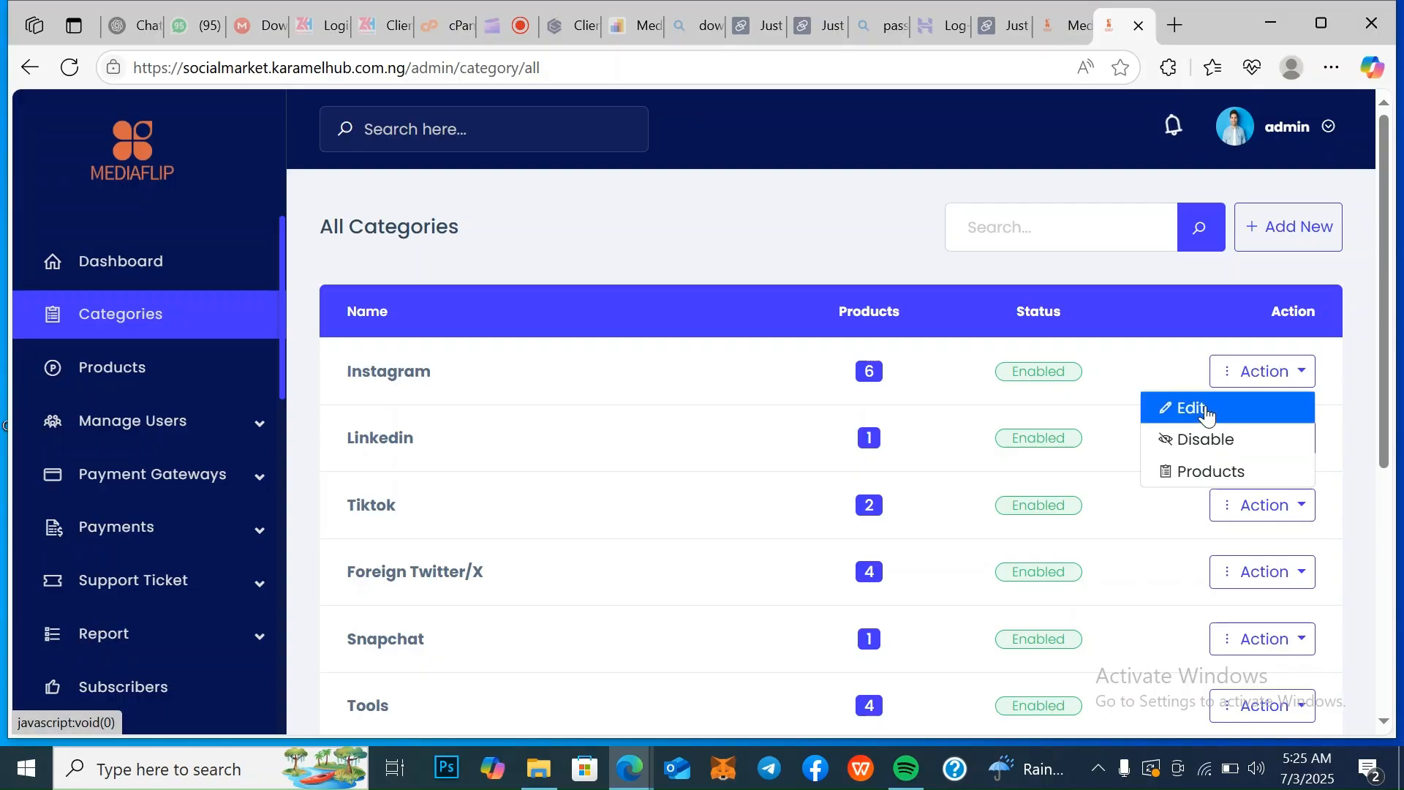
left_click(793, 263)
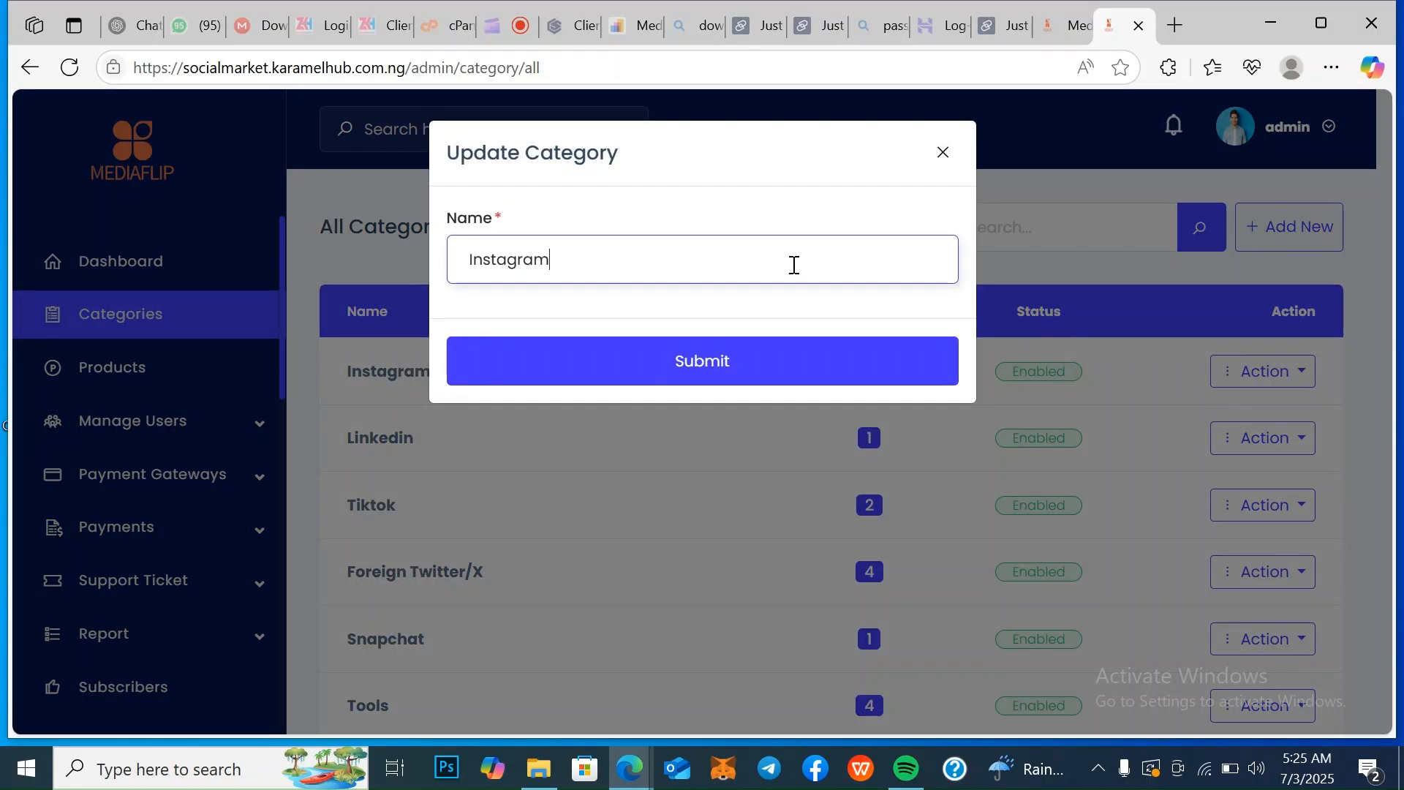
left_click(942, 151)
Open the Instagram category's products, check the actions available for "5 years Instagram account" and look through the product list
left_click(1296, 379)
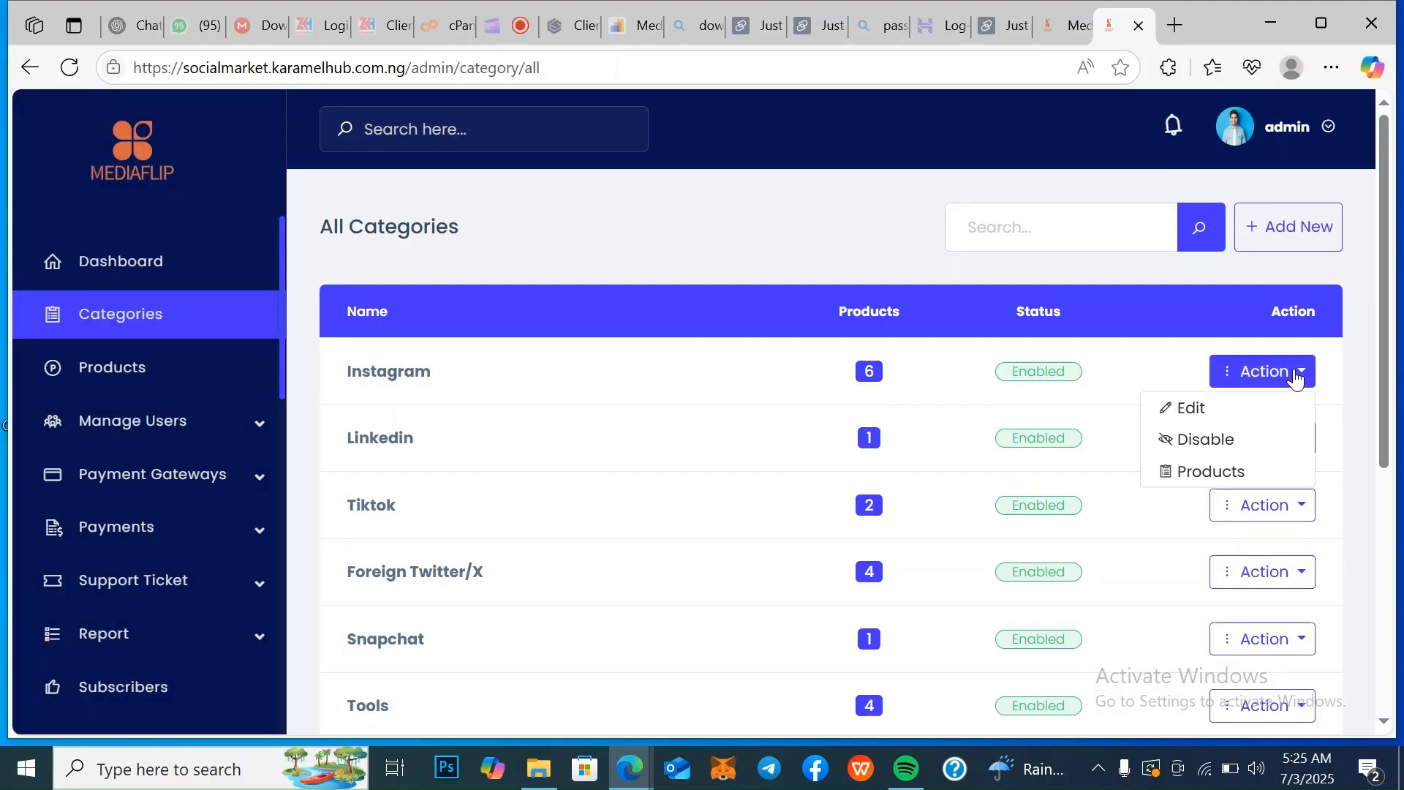
left_click(1232, 472)
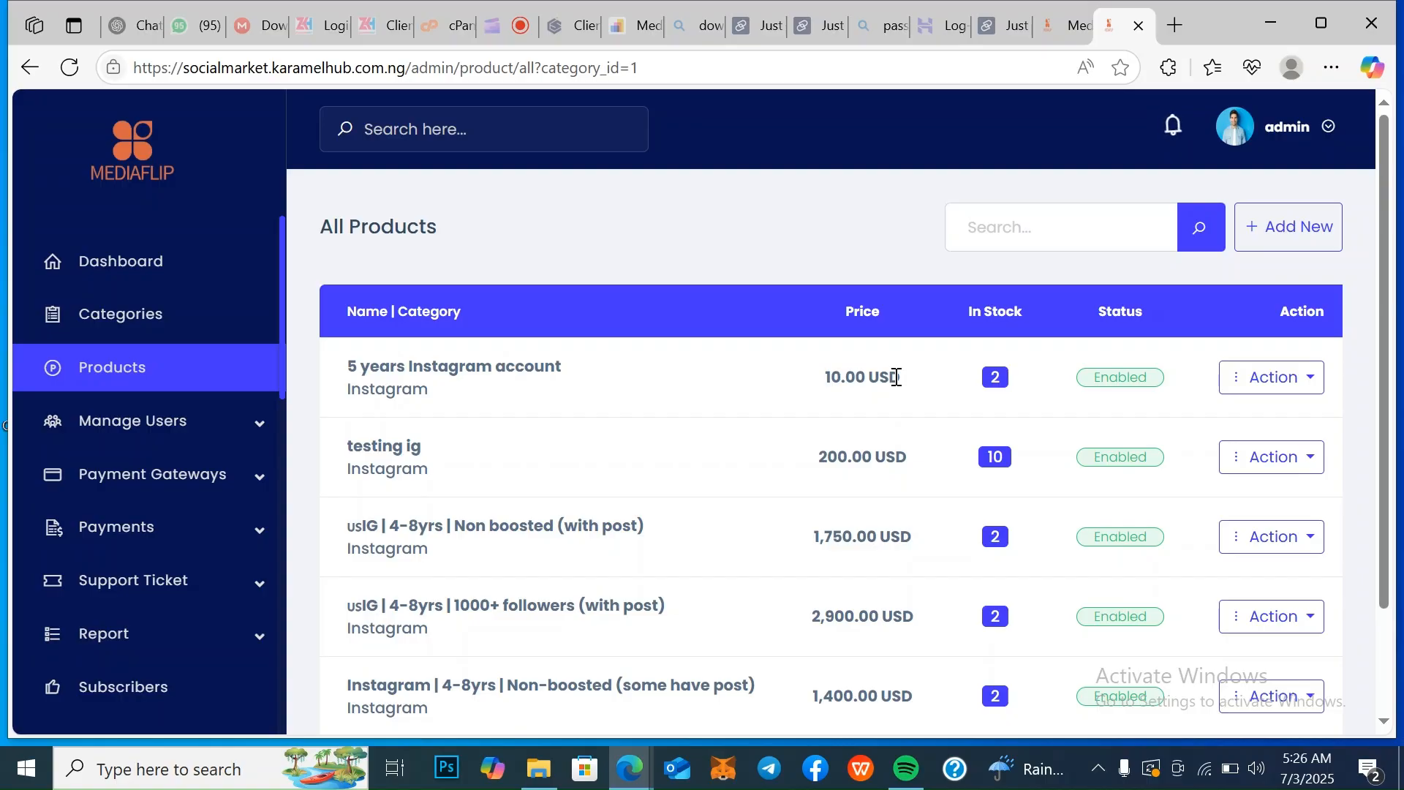
left_click(1264, 382)
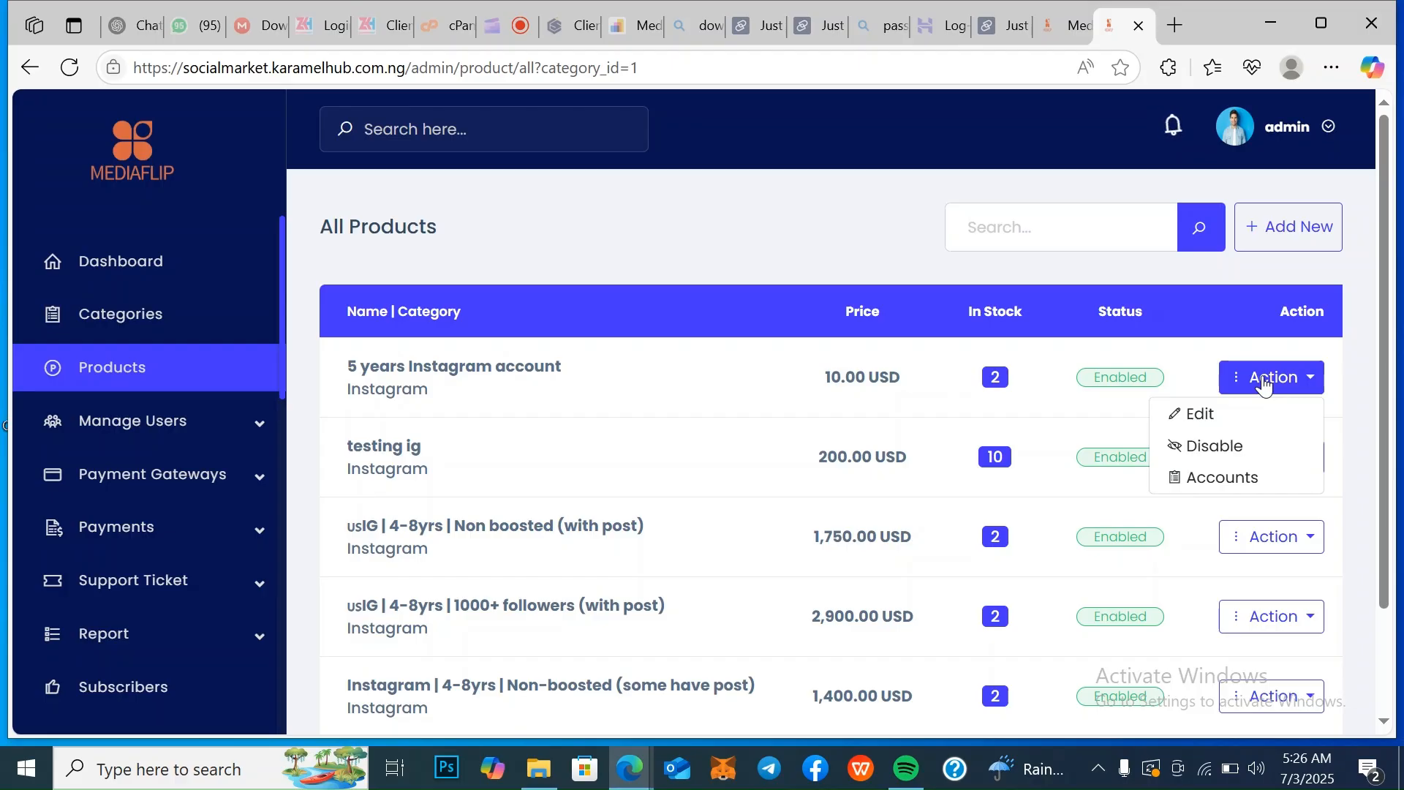
left_click(1345, 366)
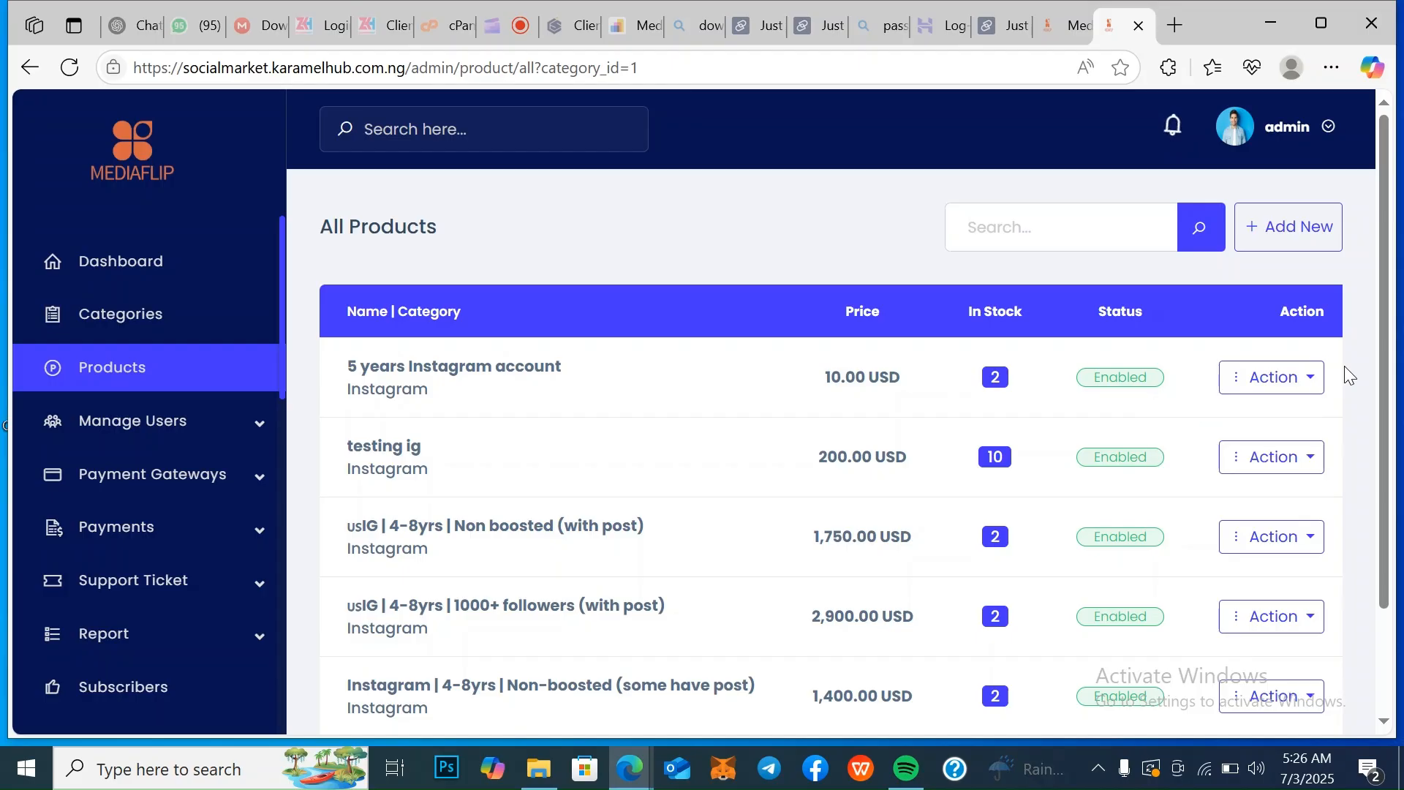
left_click(1301, 382)
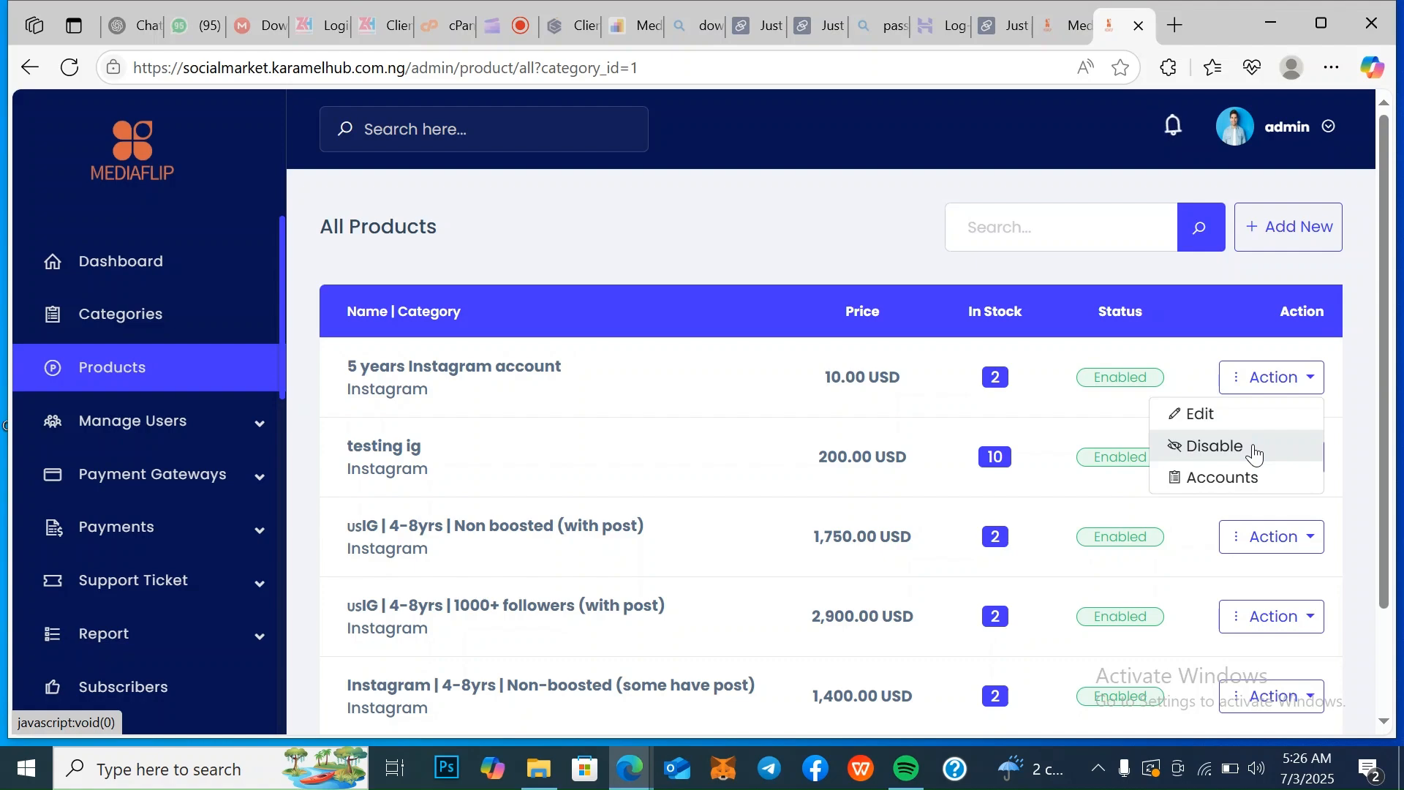
left_click(1083, 411)
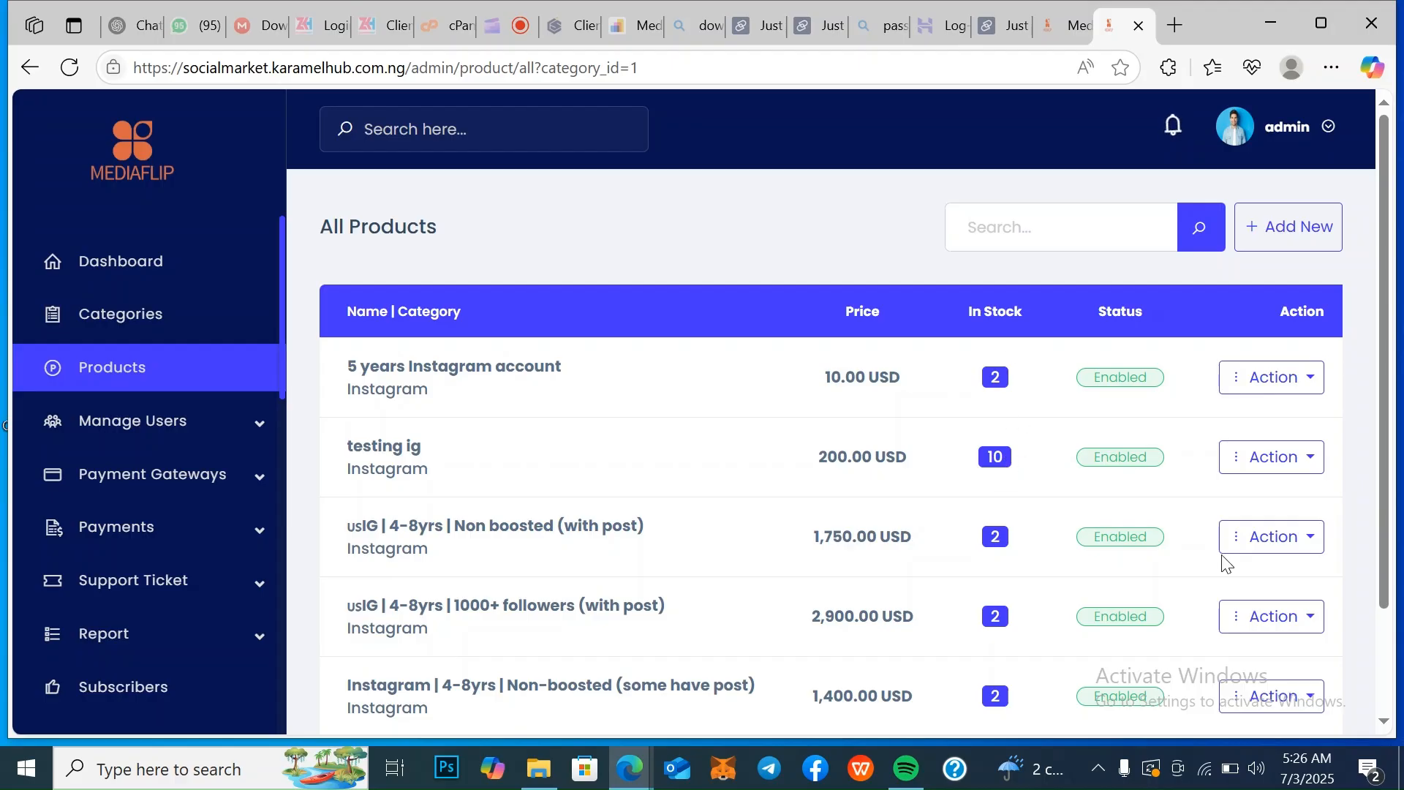
left_click(1390, 721)
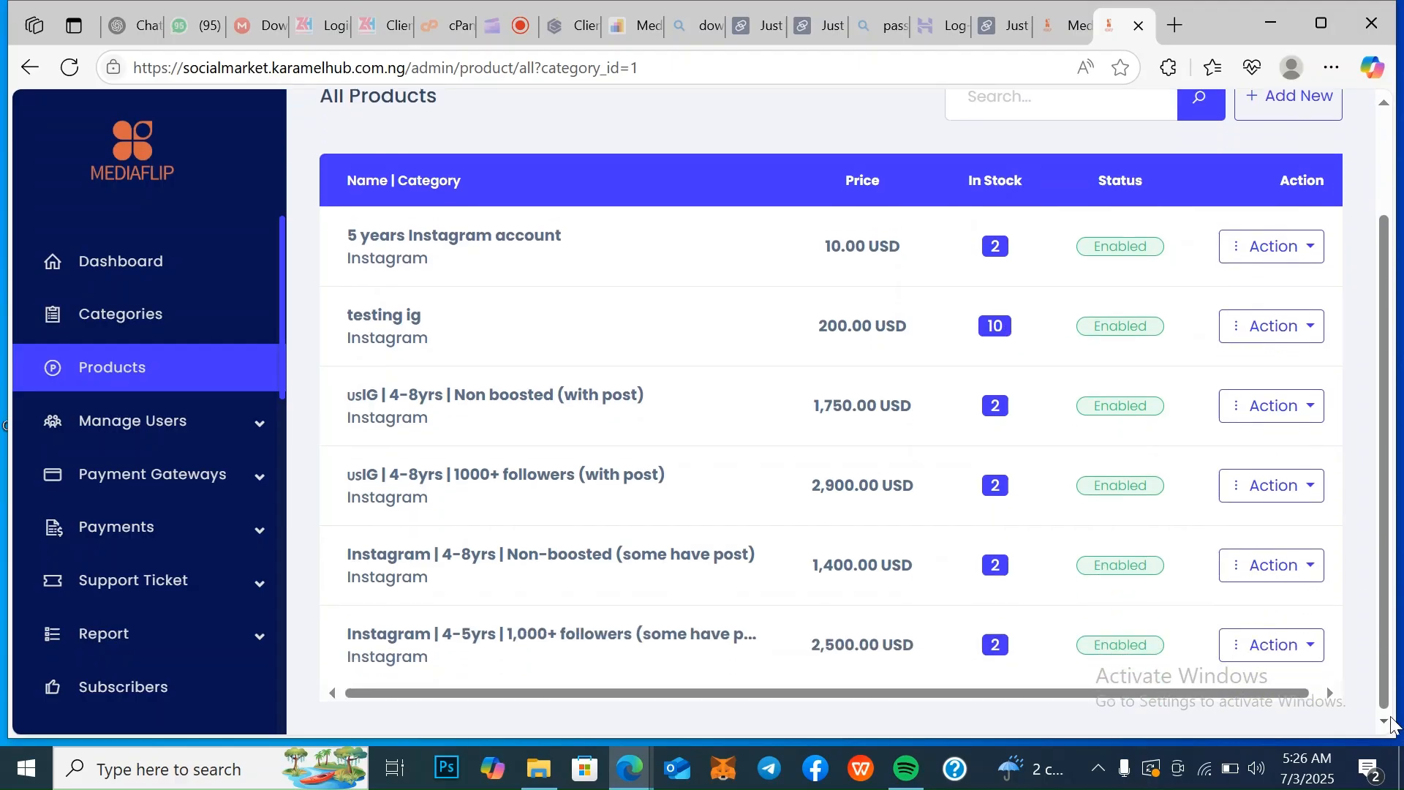
left_click_drag(1386, 676, 1390, 577)
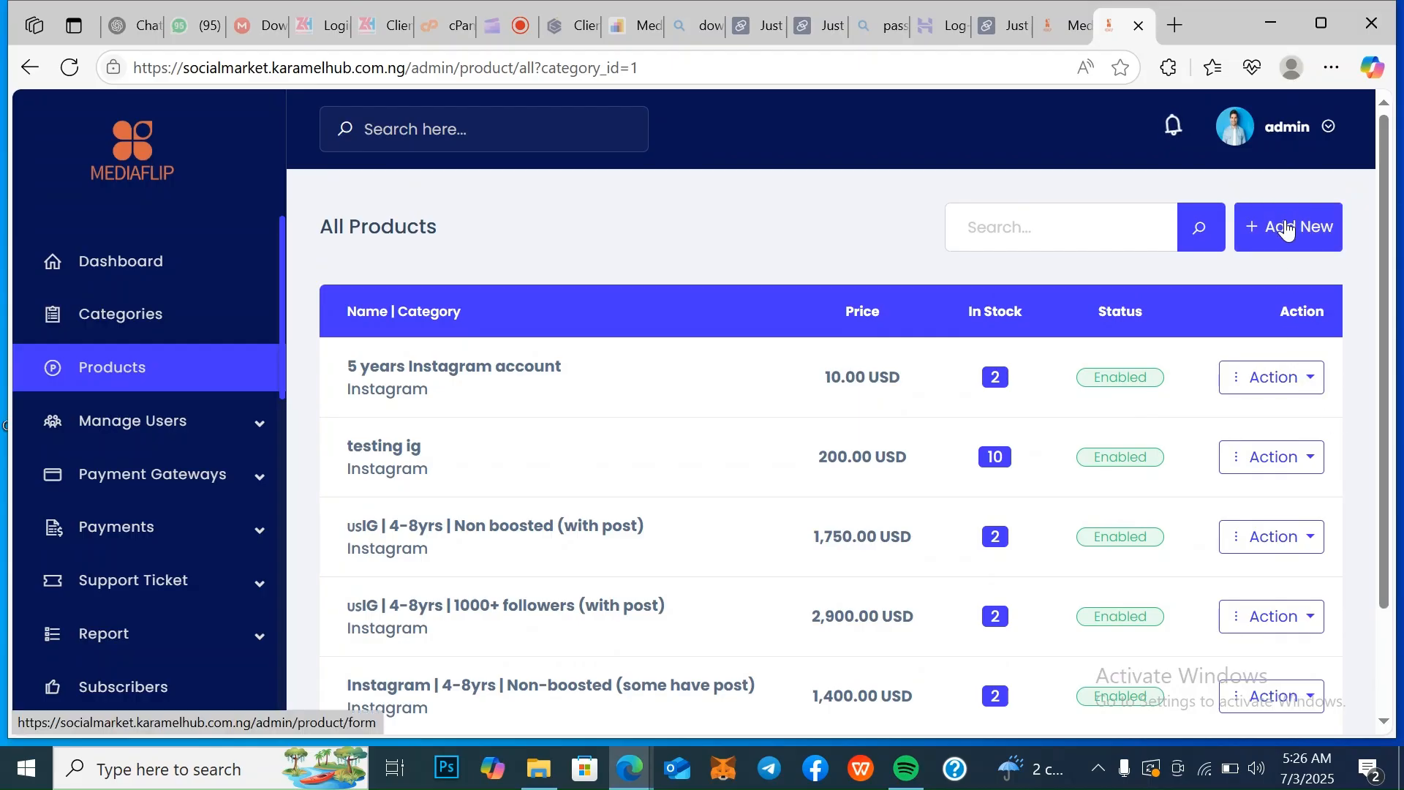
Start adding a new product and look through the categories it can be assigned to
left_click(1289, 230)
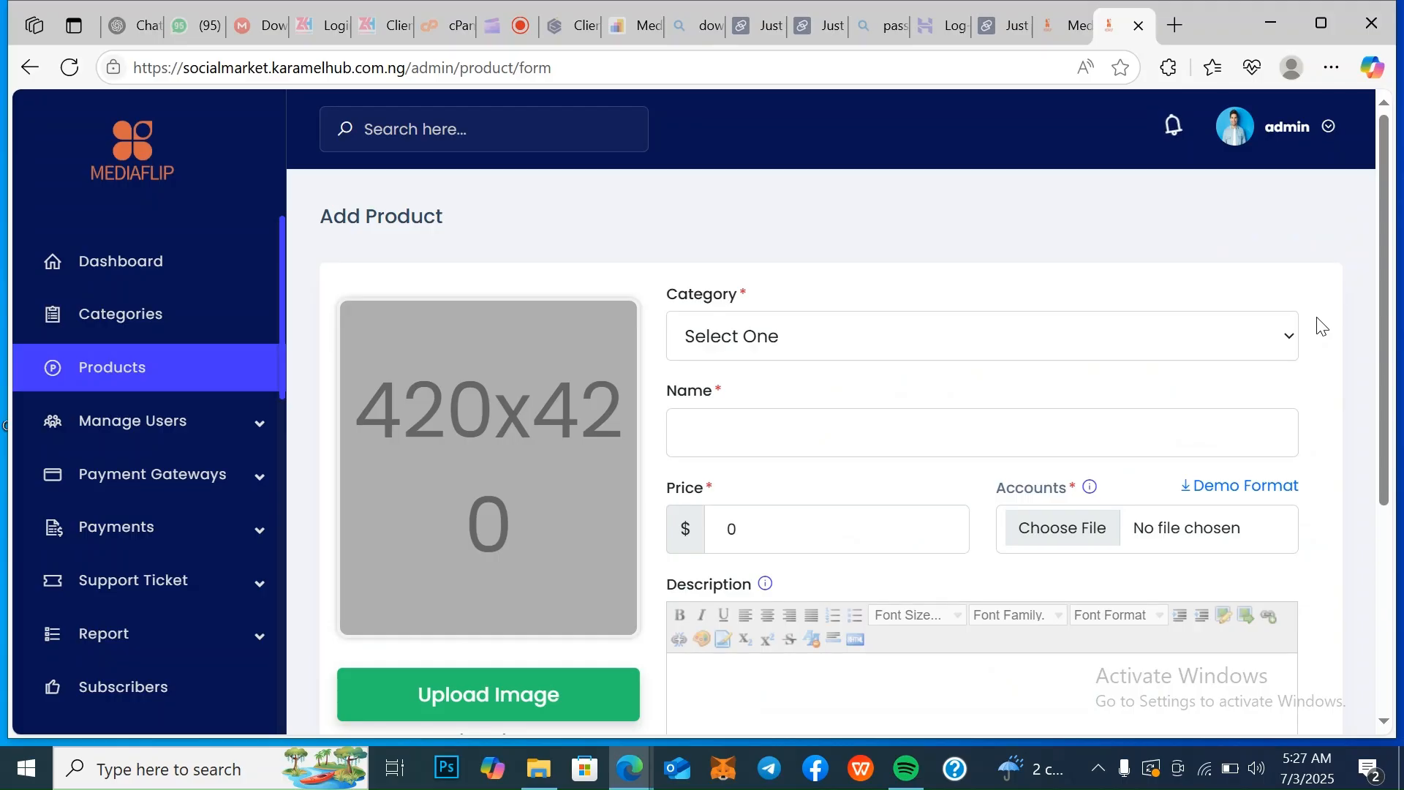
left_click(1279, 339)
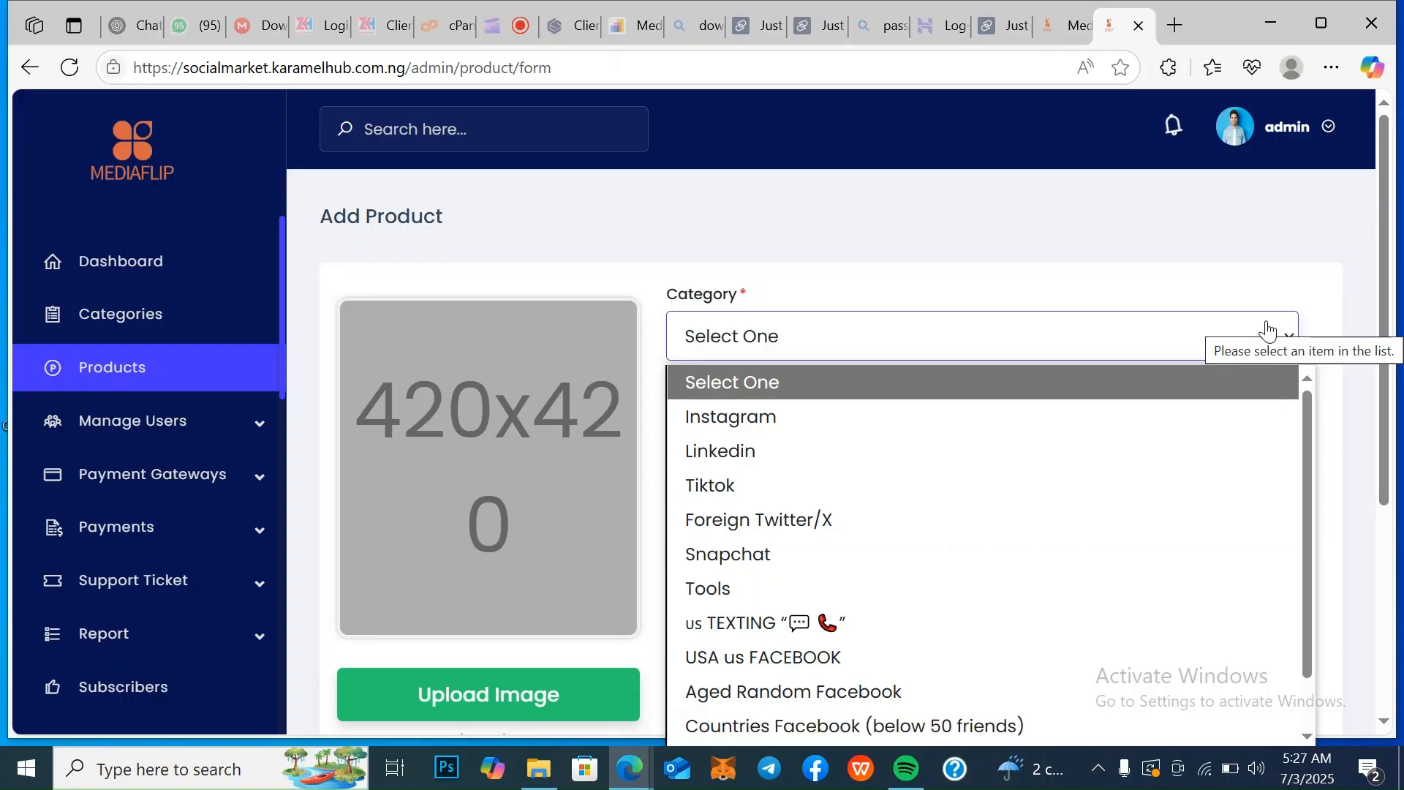
left_click(1390, 444)
scroll(1390, 461, "down", 1)
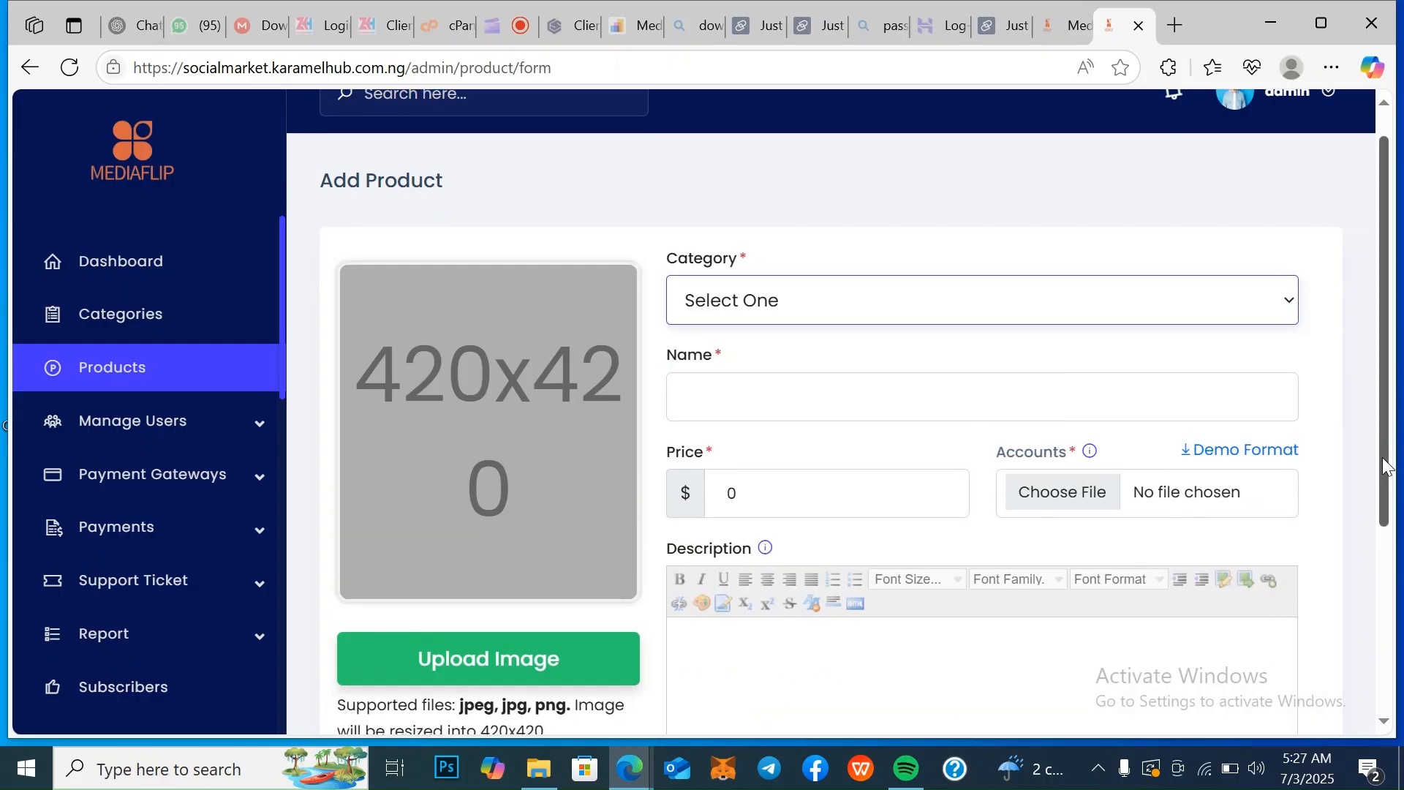
left_click(1224, 315)
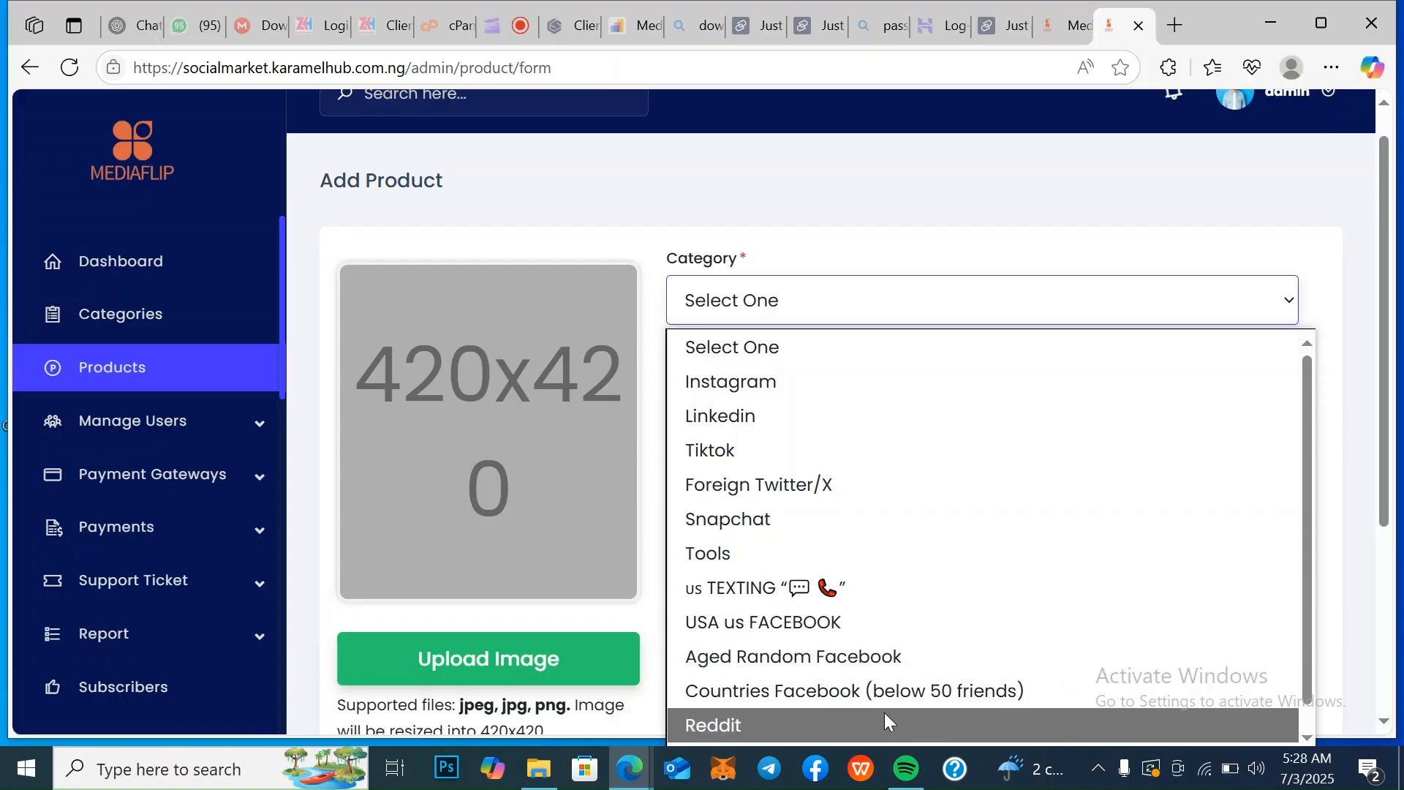
left_click(1310, 735)
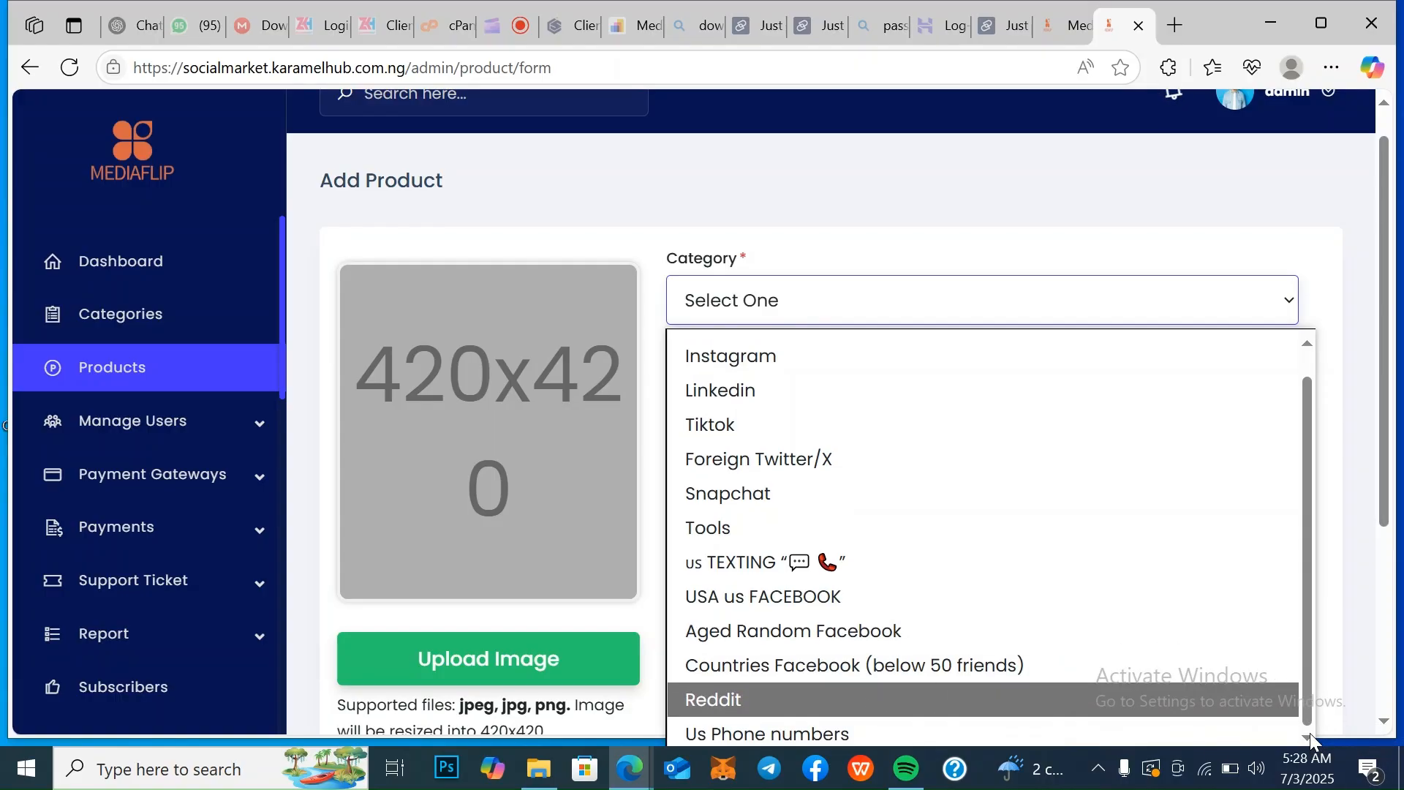
left_click(1091, 233)
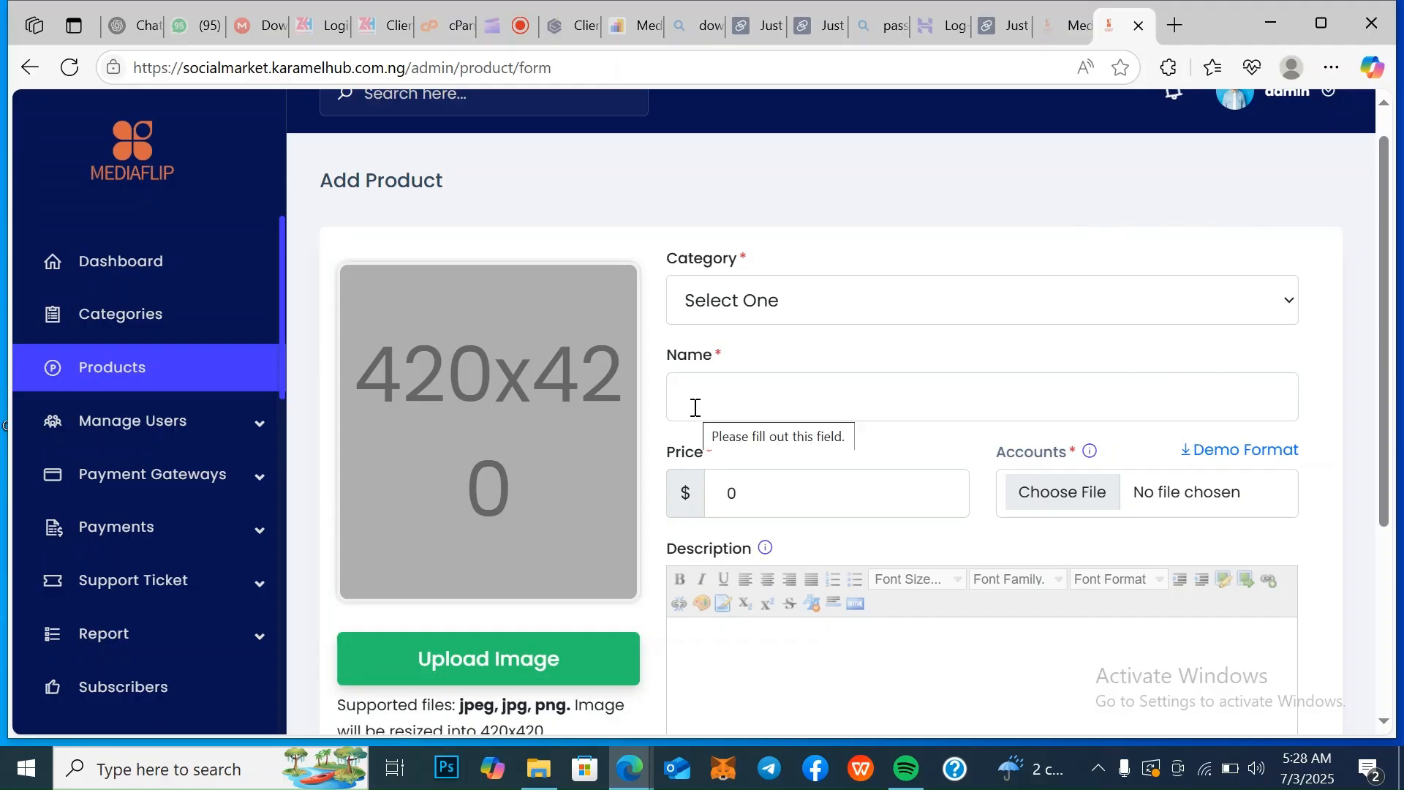
Assign the new product to the Instagram category and name it "7 years us insta account"
left_click(857, 311)
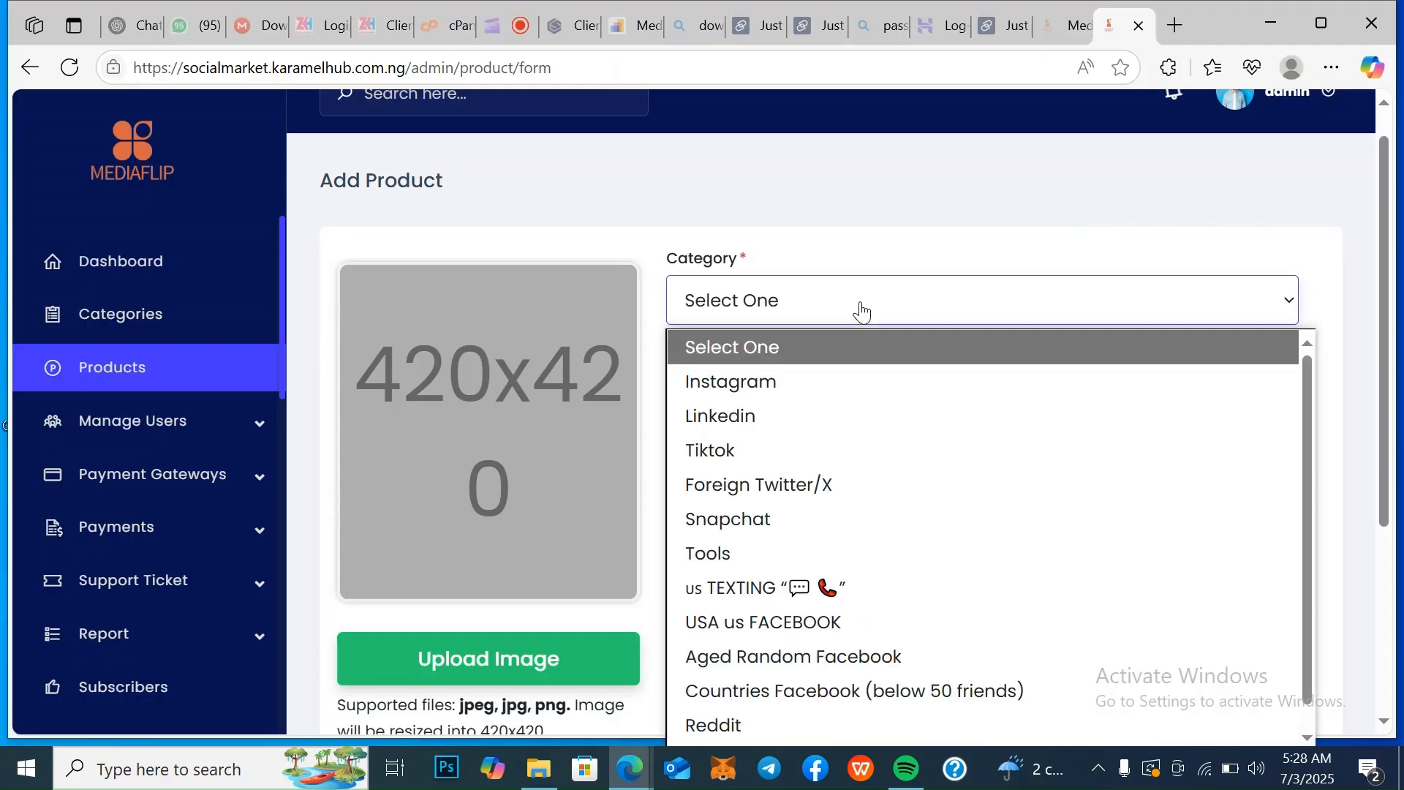
left_click(751, 381)
left_click(712, 393)
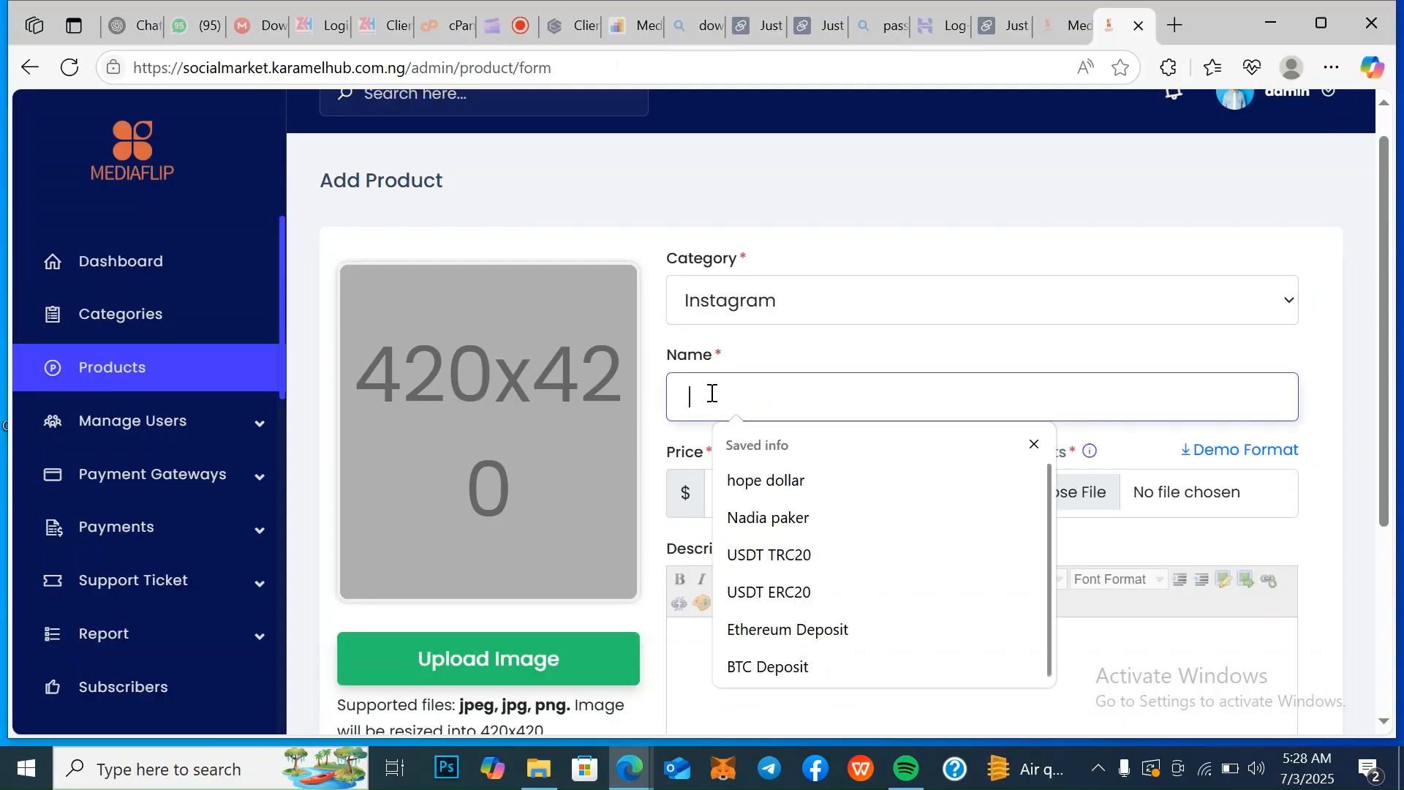
type("7 ye")
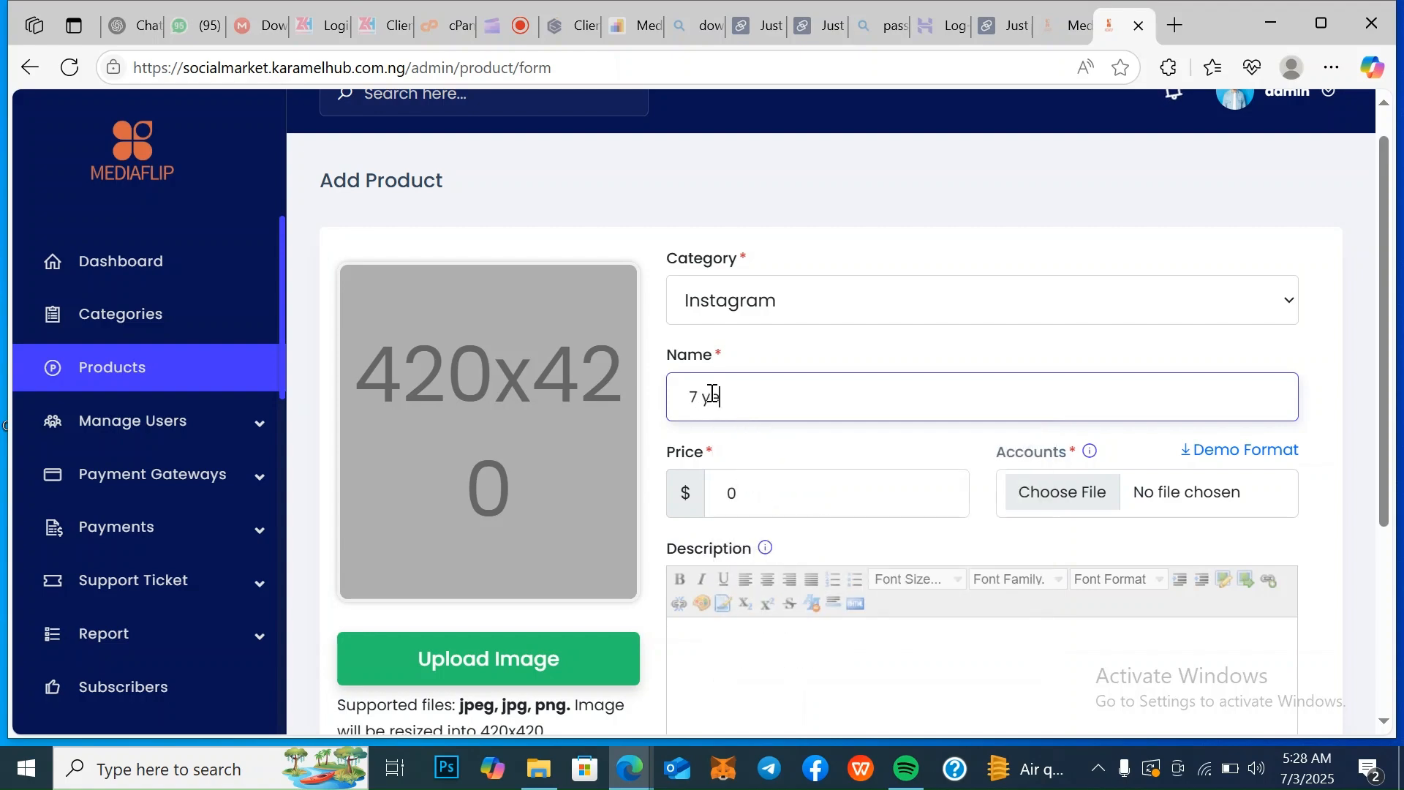
type("ars ino")
key("BackSpace")
key("BackSpace")
key("BackSpace")
type("us instagram")
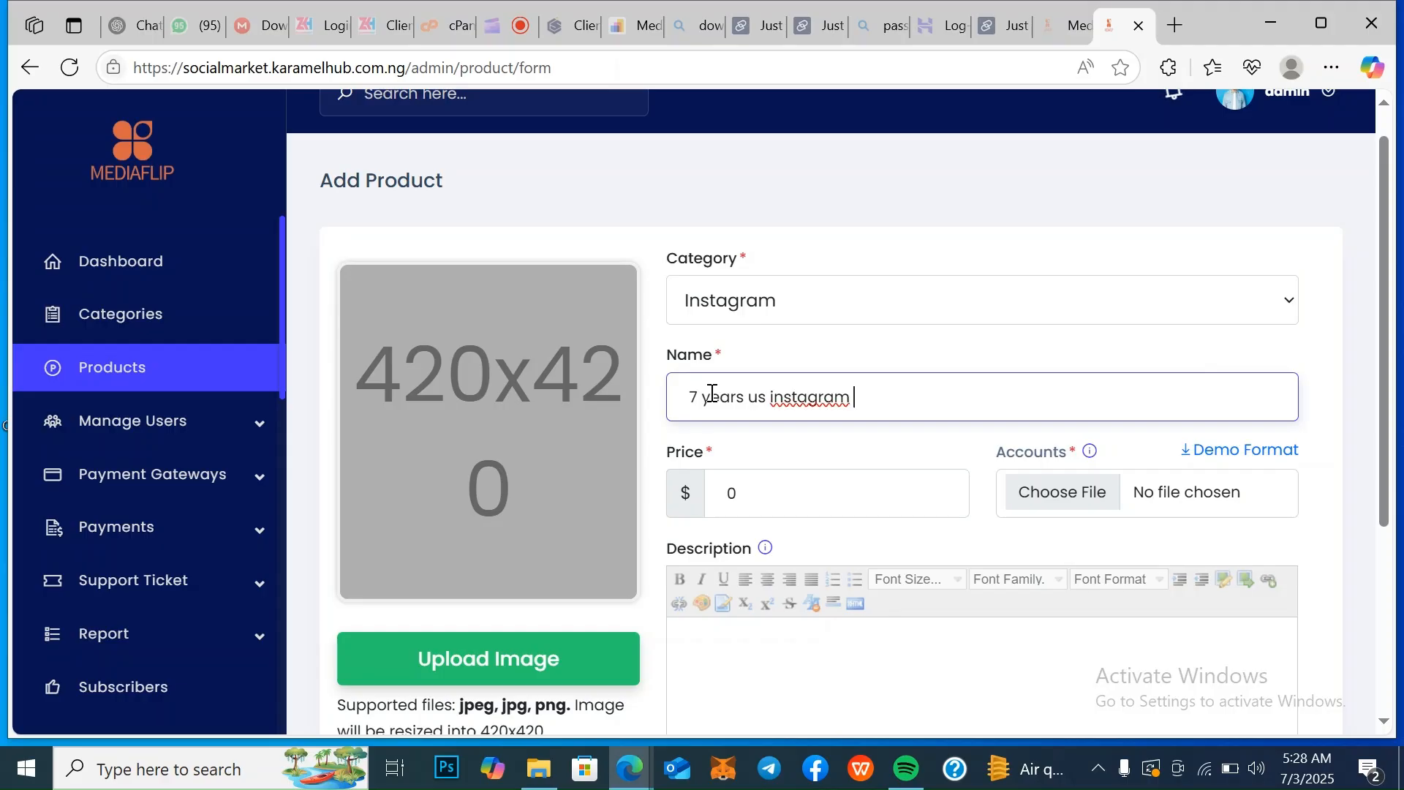
key("BackSpace")
key("BackSpace")
key("BackSpace")
key("BackSpace")
key("BackSpace")
key("BackSpace")
type("a account")
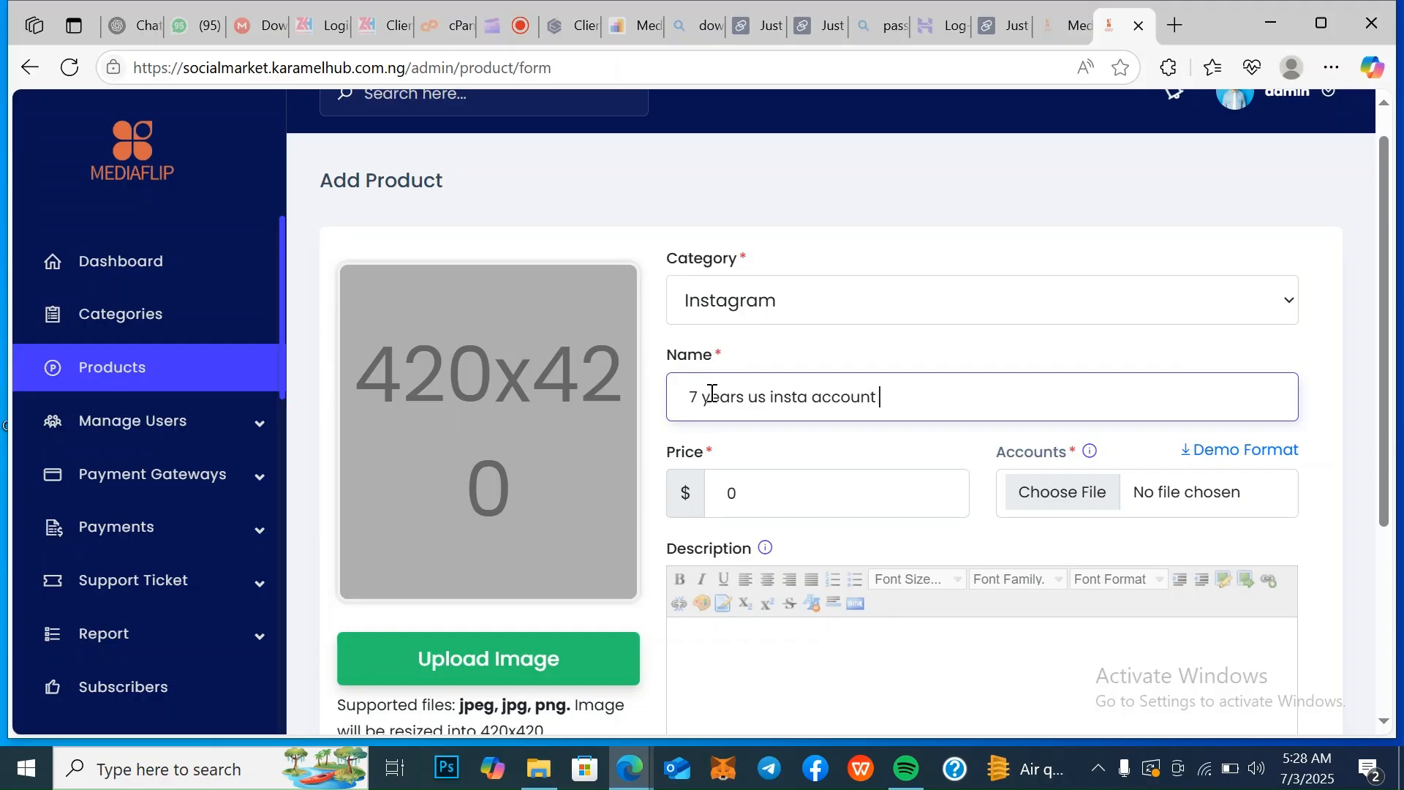
Set the new product's price to 15 dollars
left_click(731, 495)
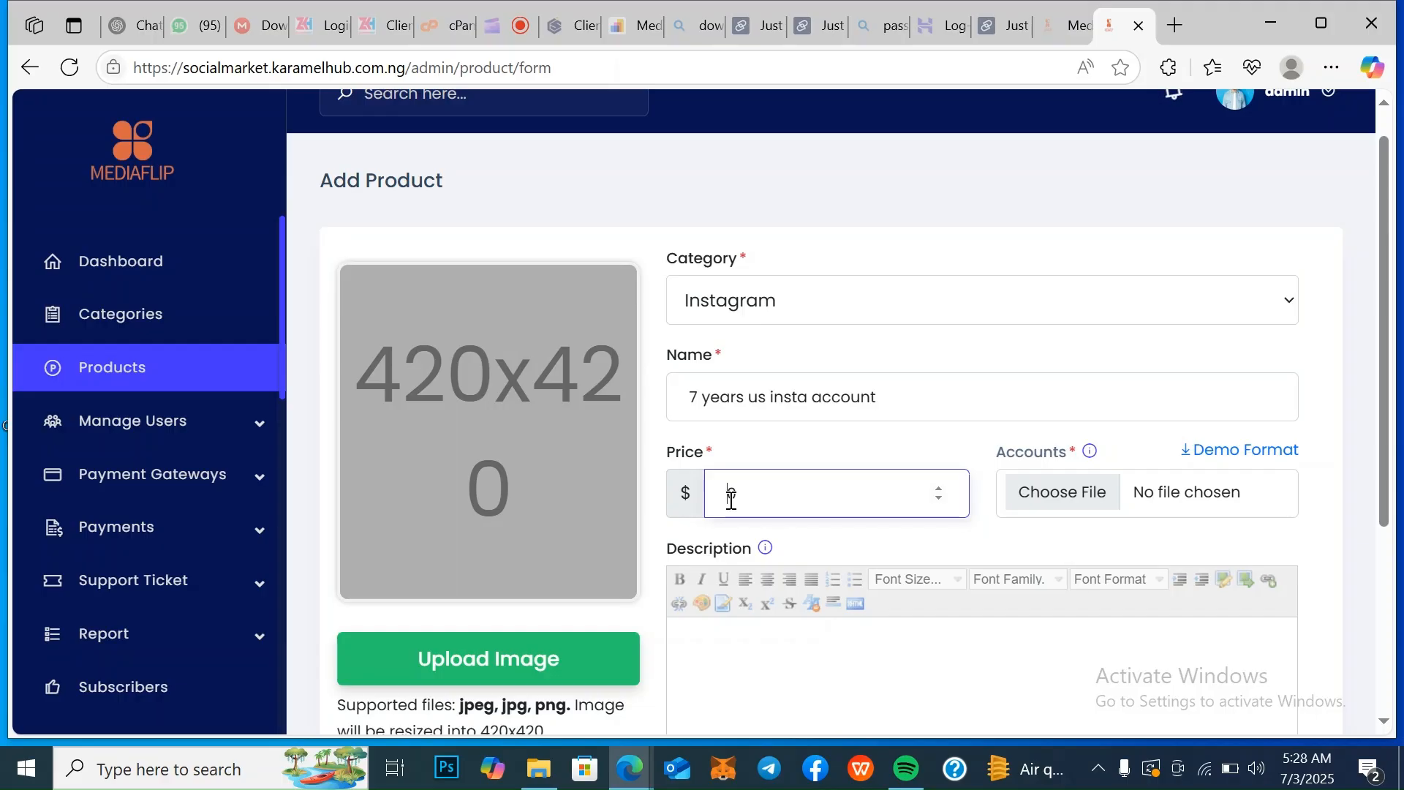
type("10")
key("BackSpace")
type("5")
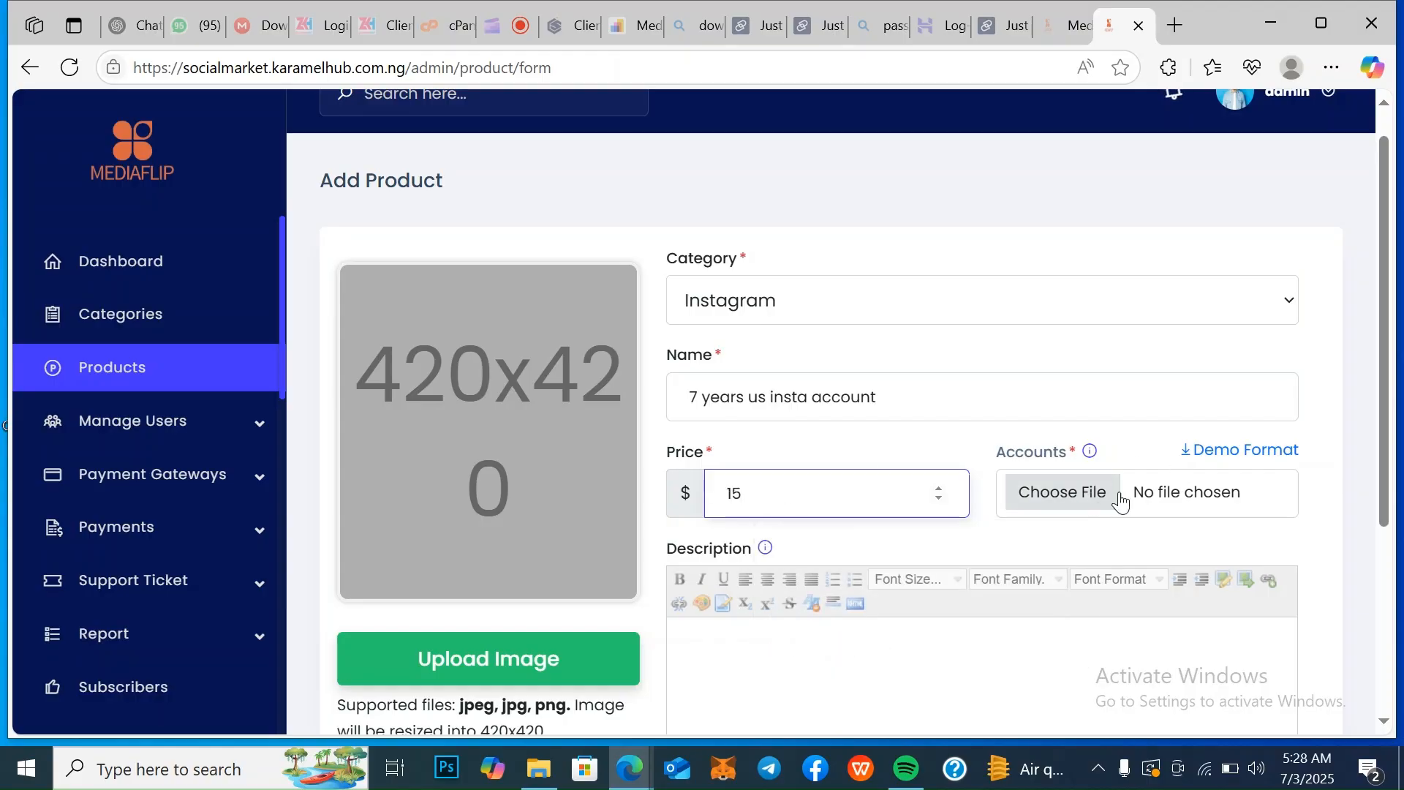
Examine the new product's accounts, description and image upload fields, dismissing the image file chooser without picking a file
mouse_move(1091, 451)
left_click_drag(1388, 485, 1392, 582)
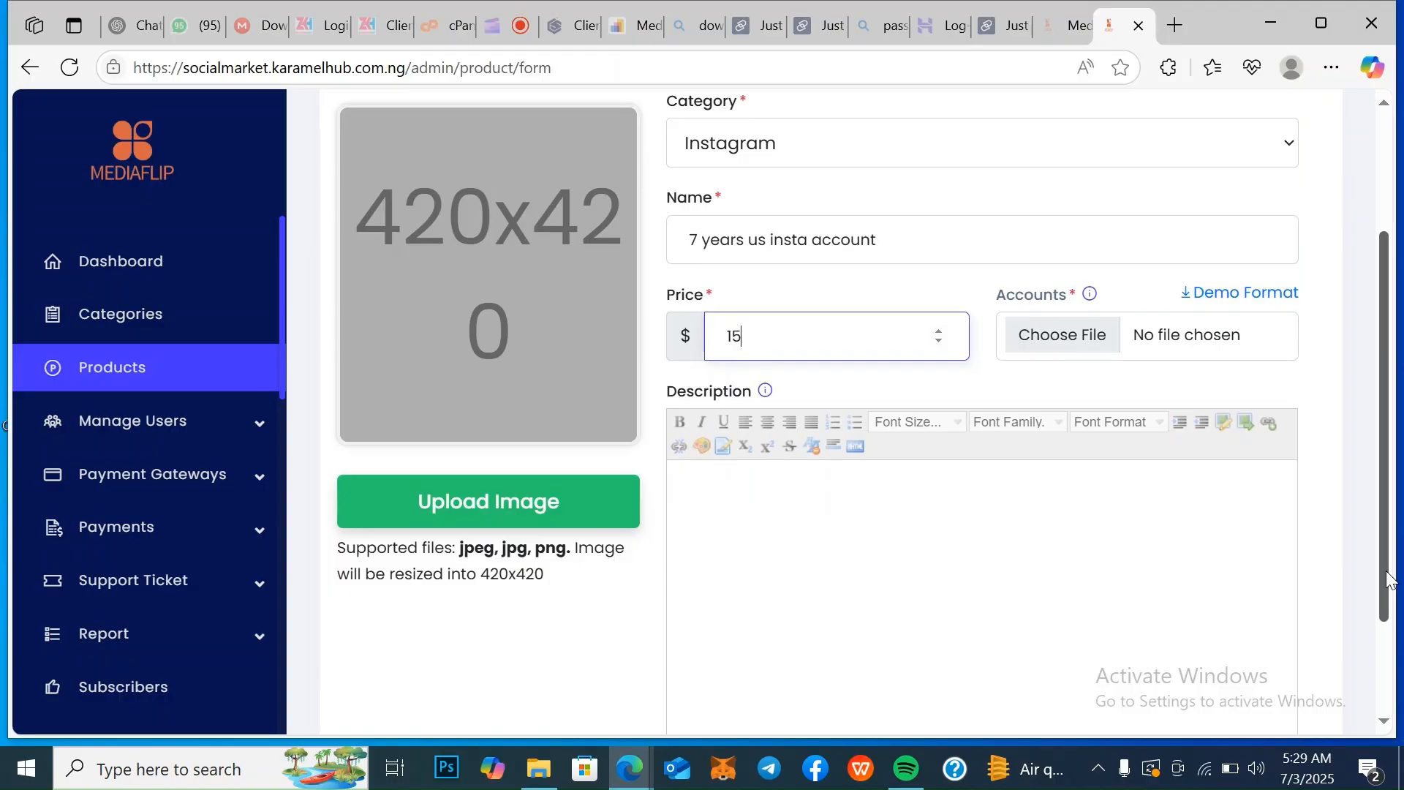
scroll(1390, 580, "down", 1)
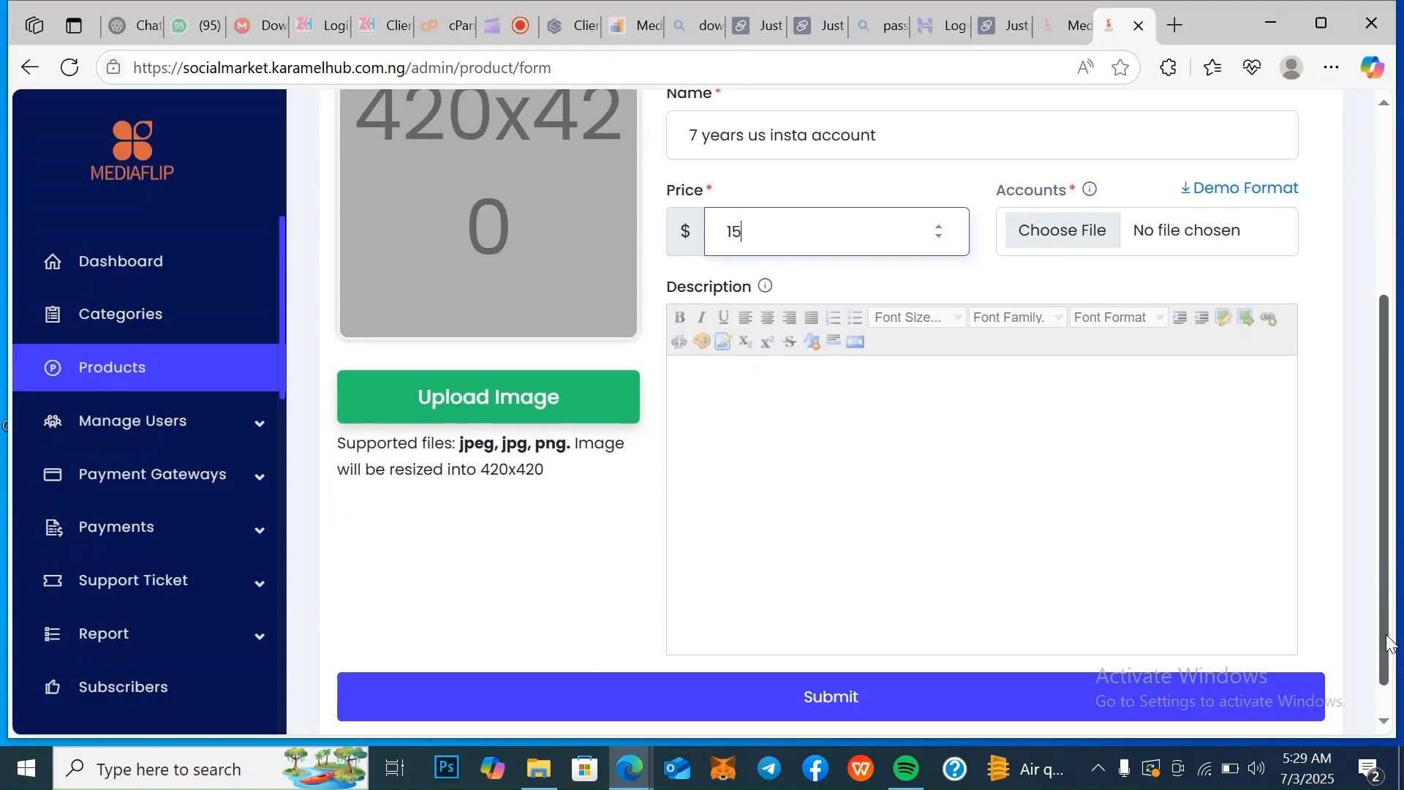
left_click(824, 422)
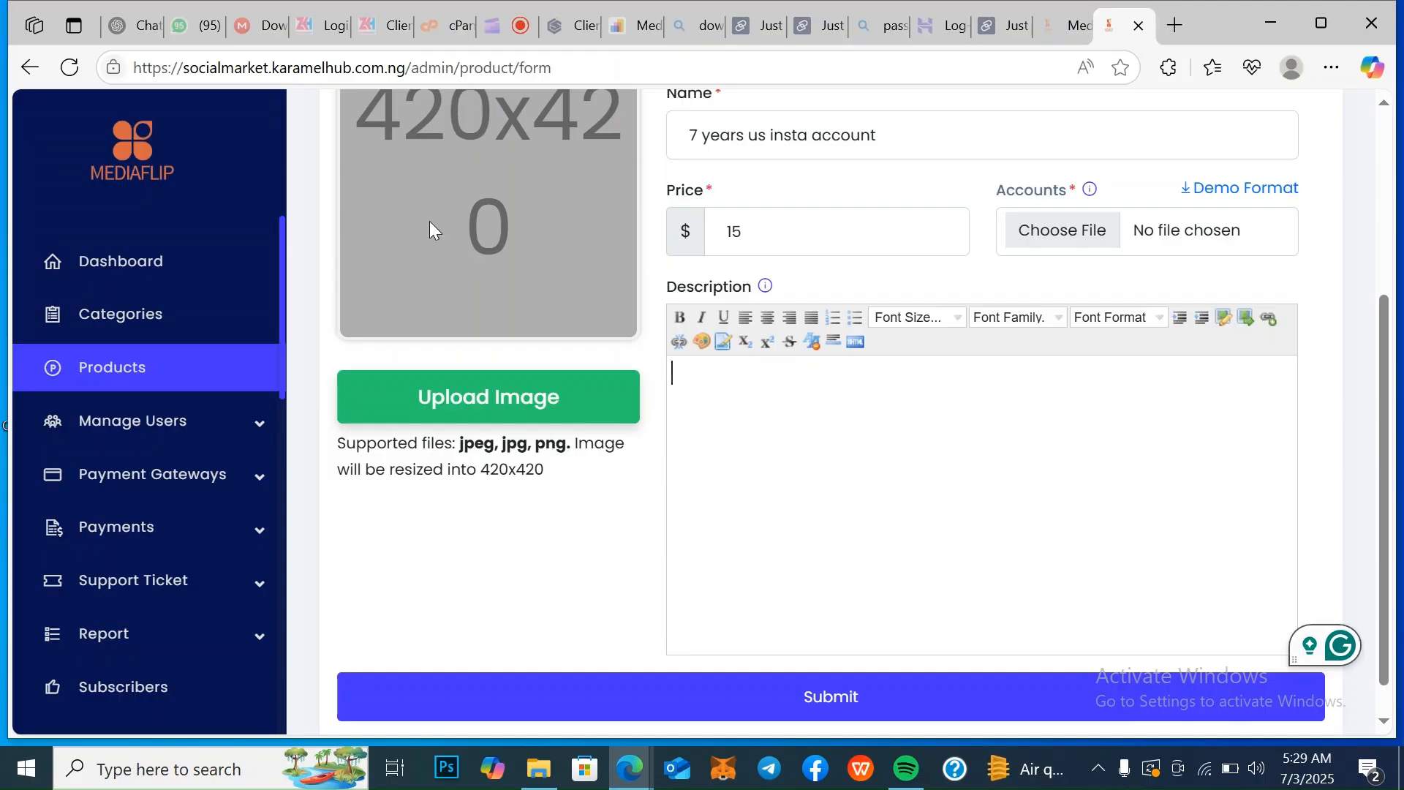
left_click(495, 382)
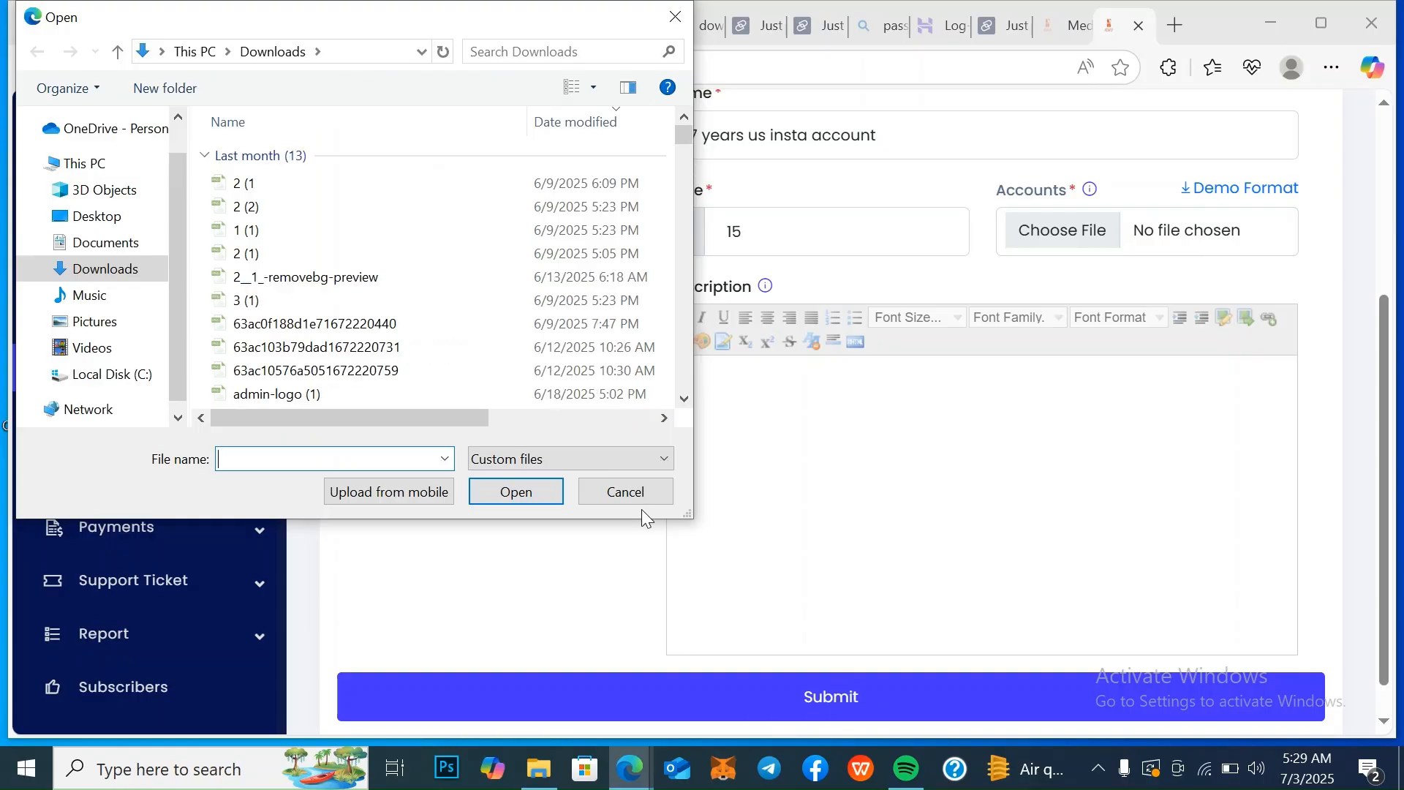
left_click(642, 495)
left_click_drag(1387, 388, 1386, 94)
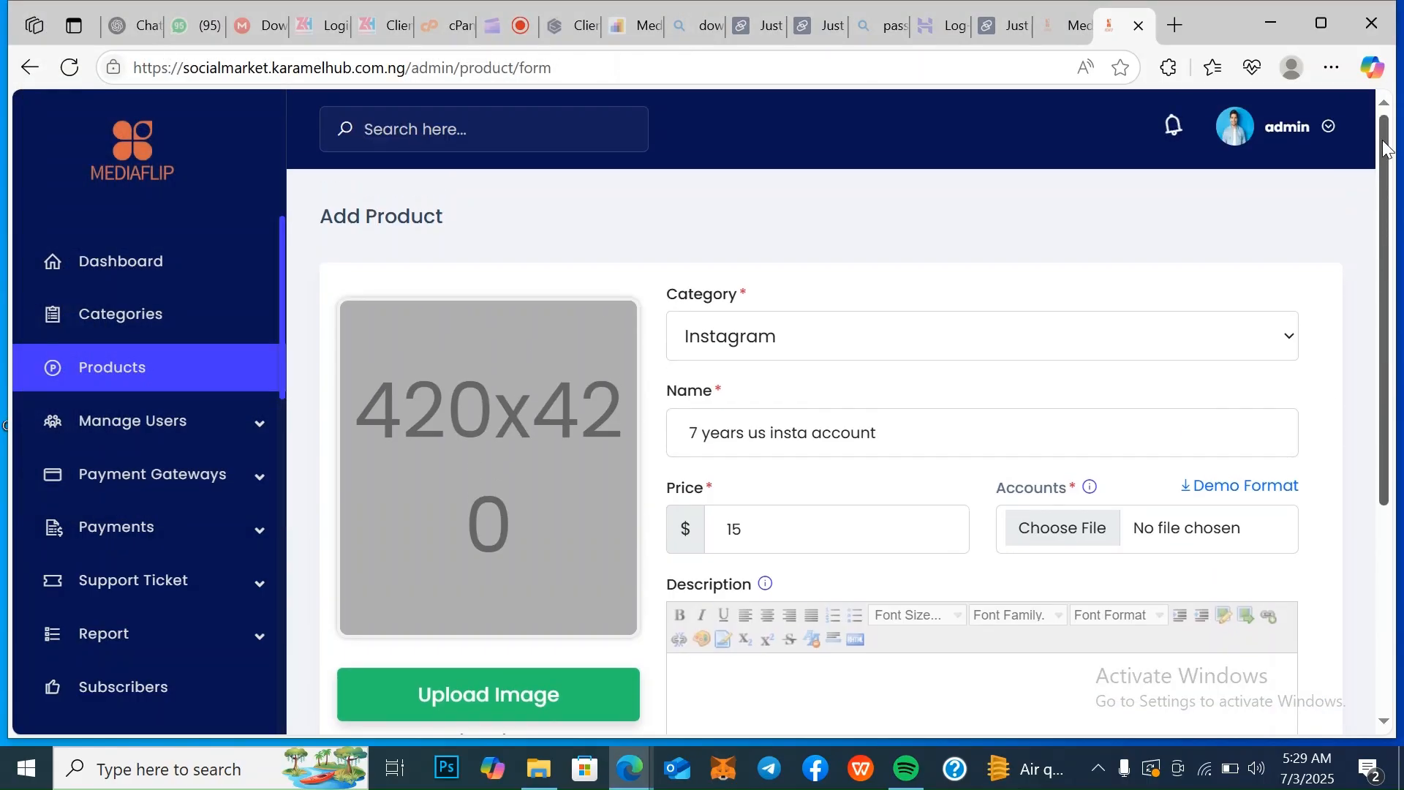
scroll(1387, 101, "down", 4)
scroll(1387, 101, "up", 4)
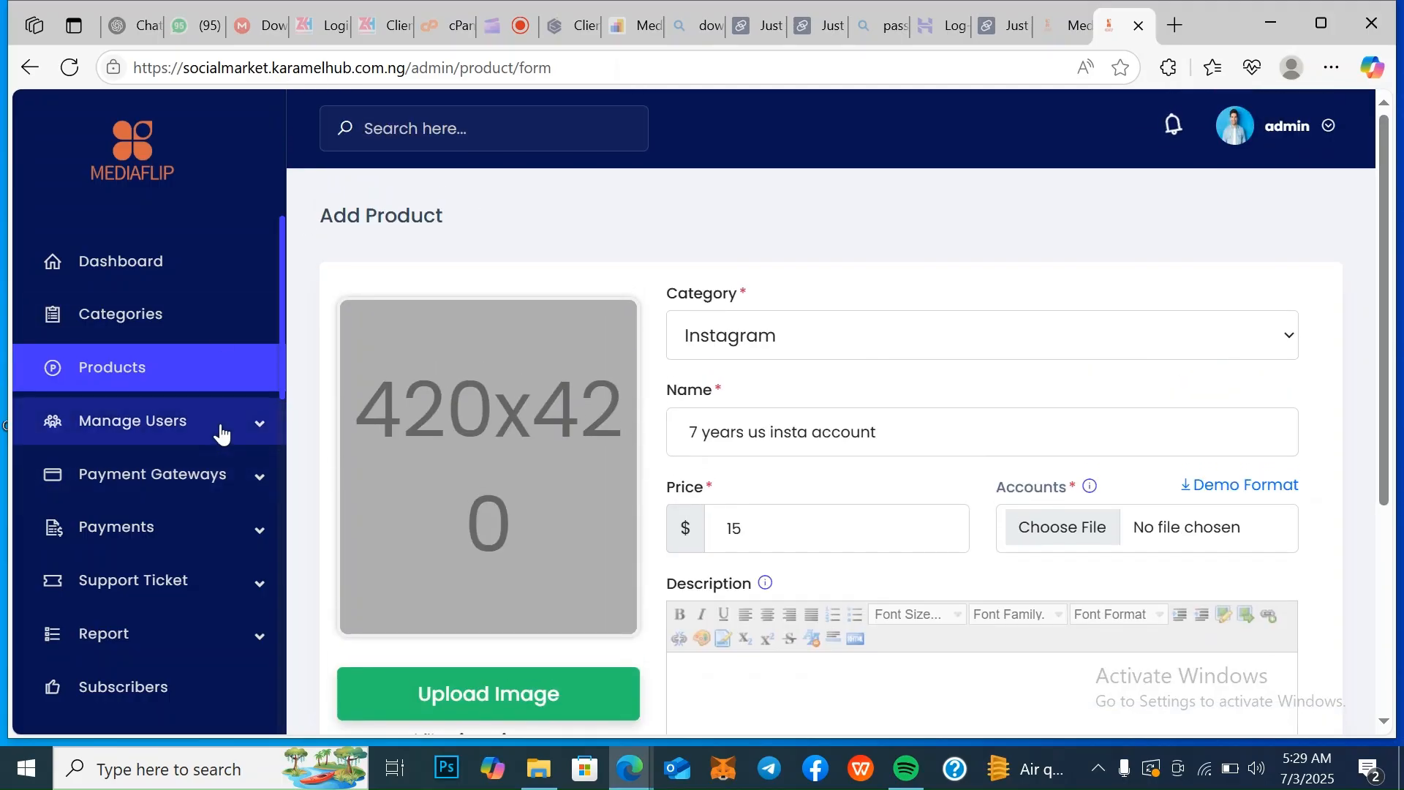
Open the list of active users and review their contact details, join dates and balances
left_click(247, 436)
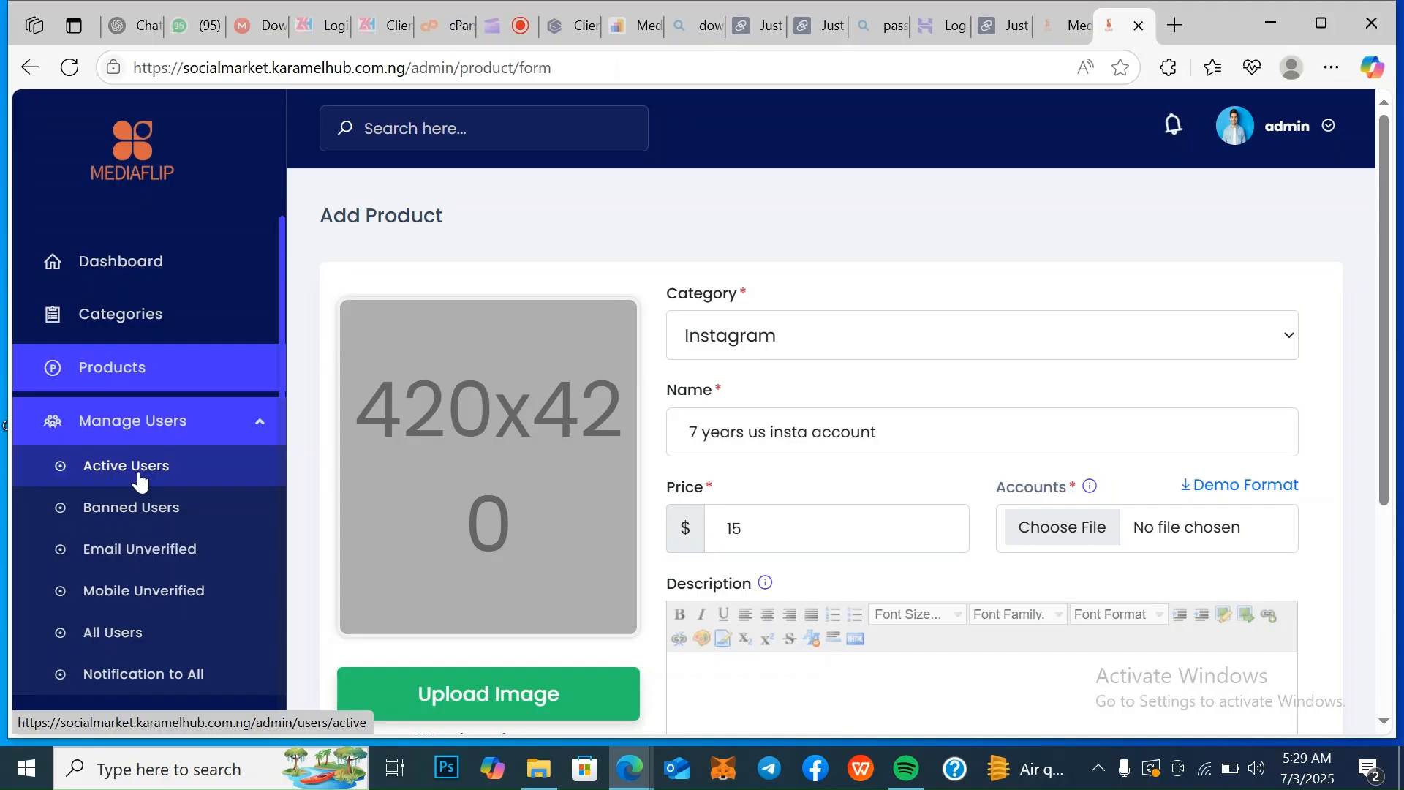
left_click(139, 470)
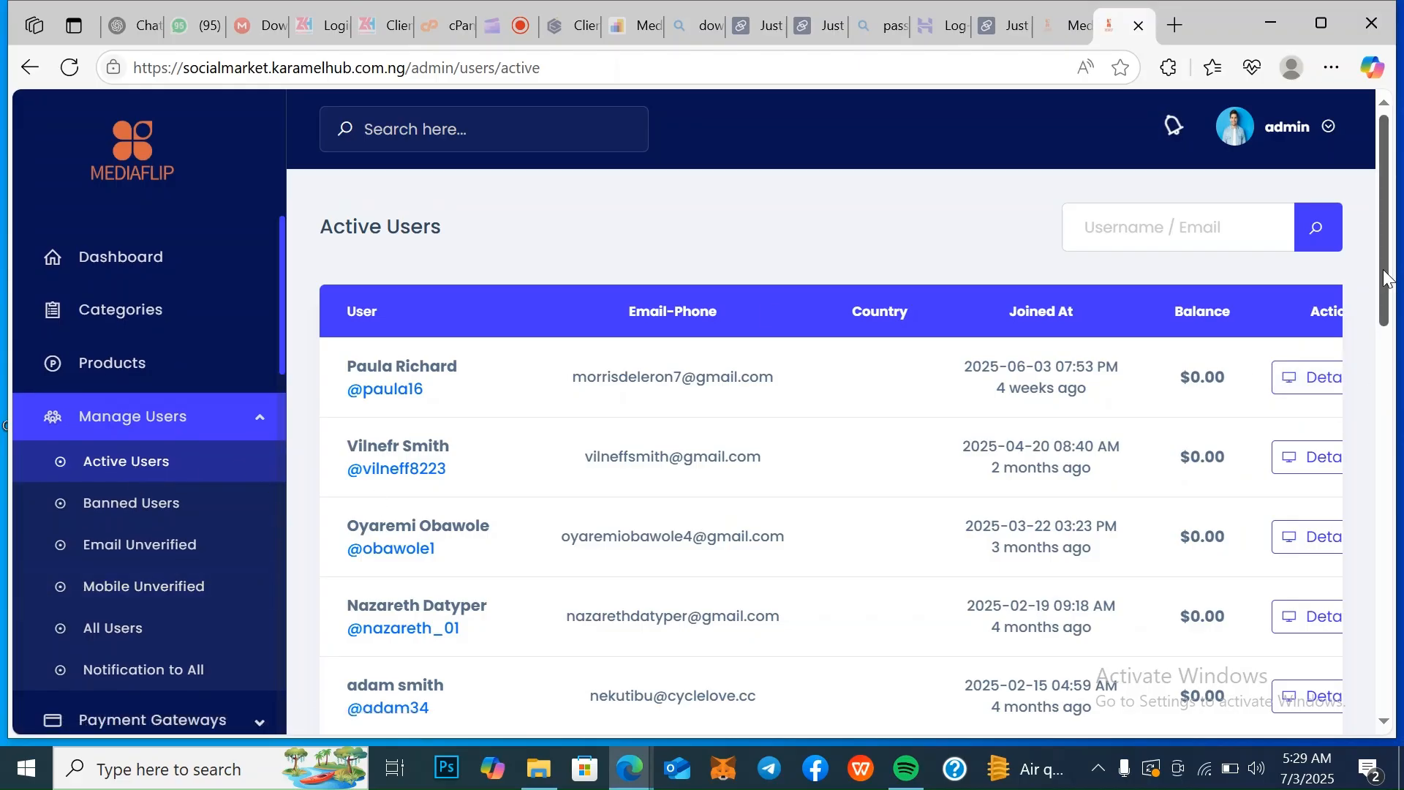
left_click_drag(1387, 278, 1388, 423)
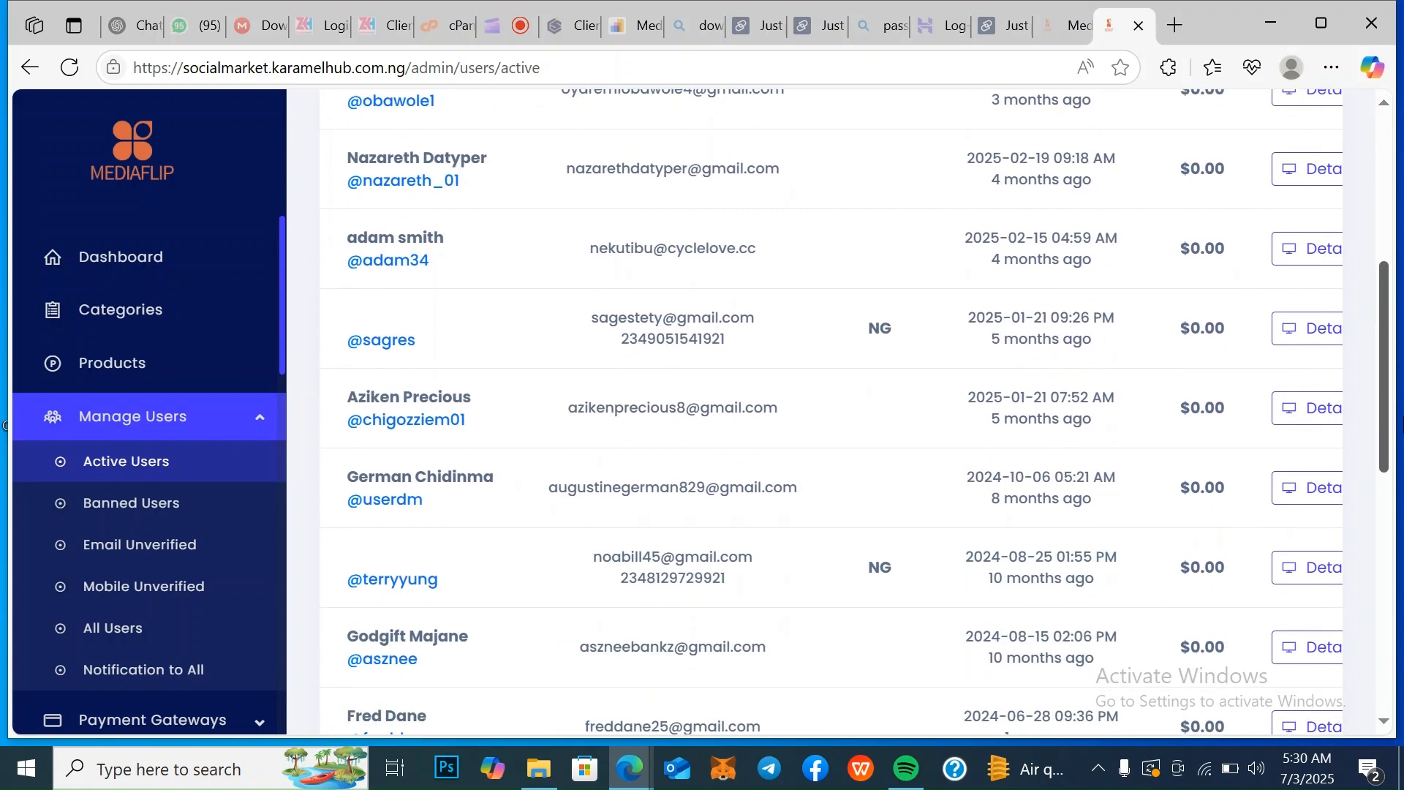
scroll(4, 425, "down", 10)
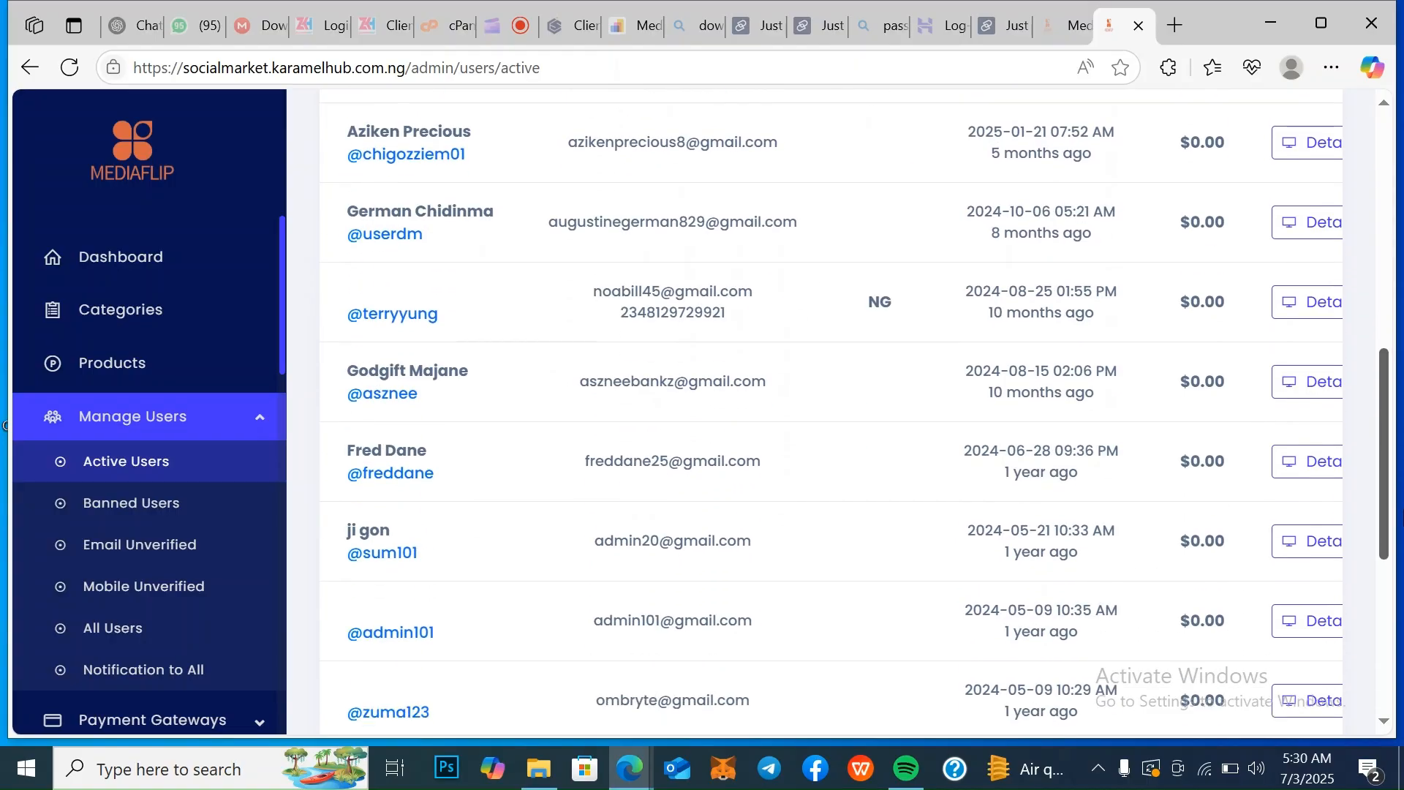
left_click_drag(1403, 643, 1401, 701)
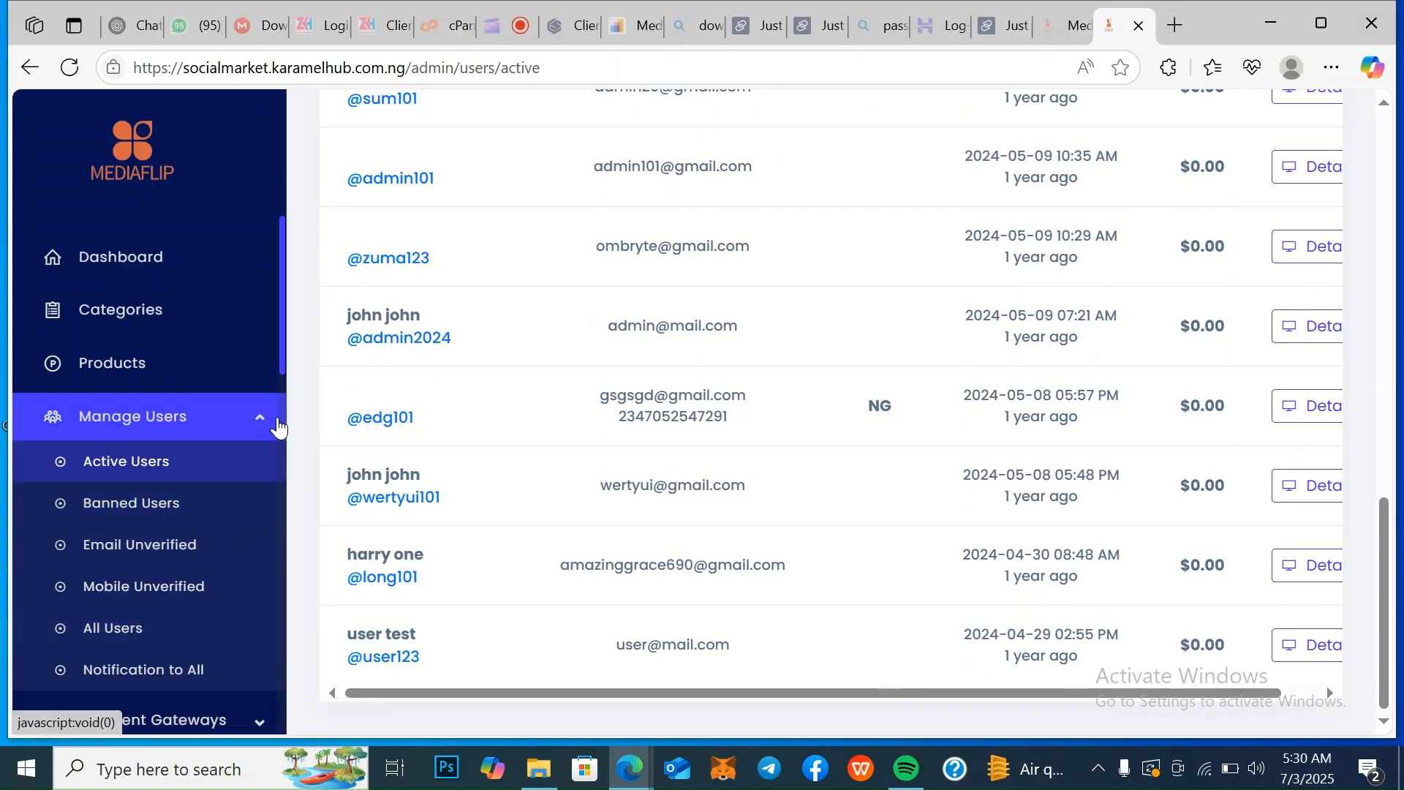
Open the automatic payment gateways and review their supported currencies and statuses
left_click_drag(281, 357, 295, 458)
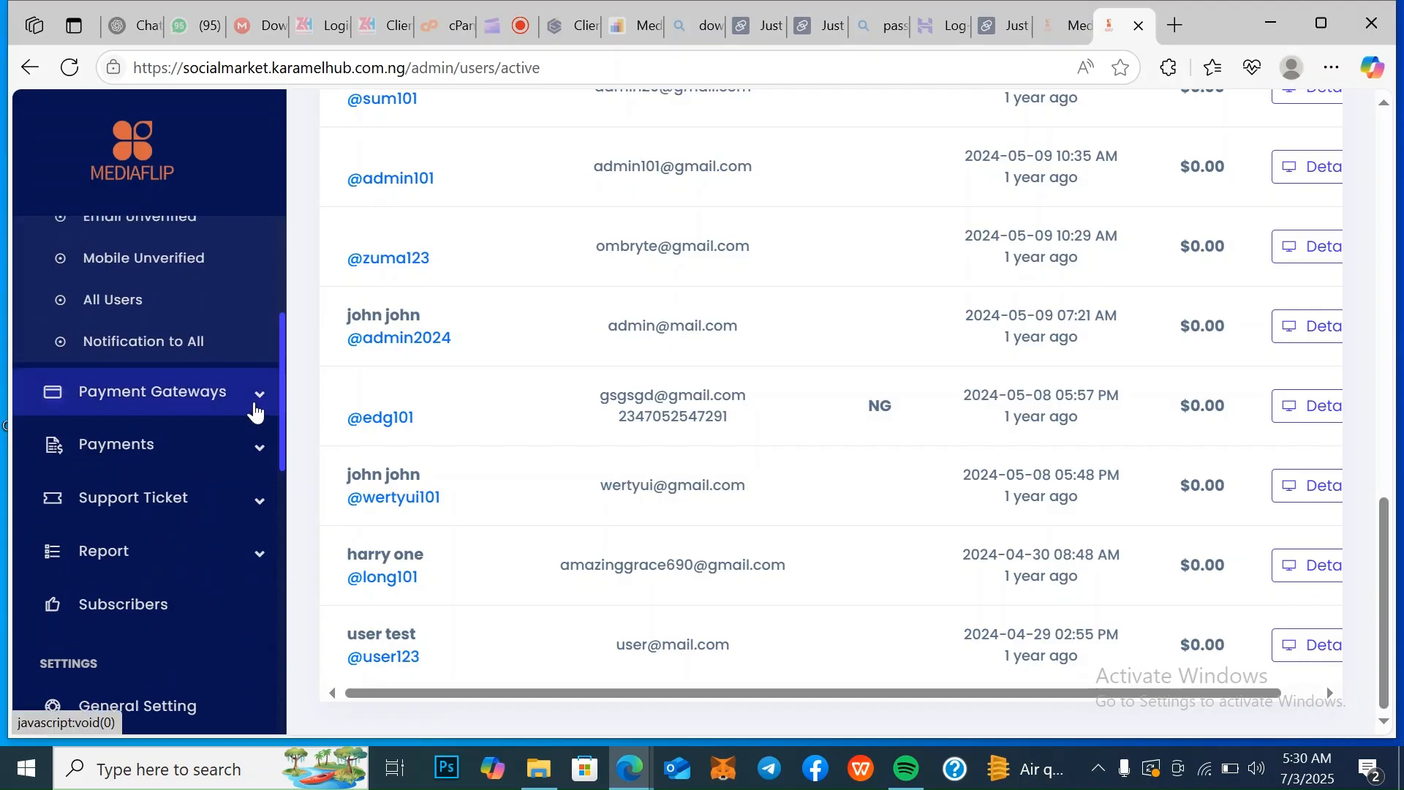
left_click(247, 411)
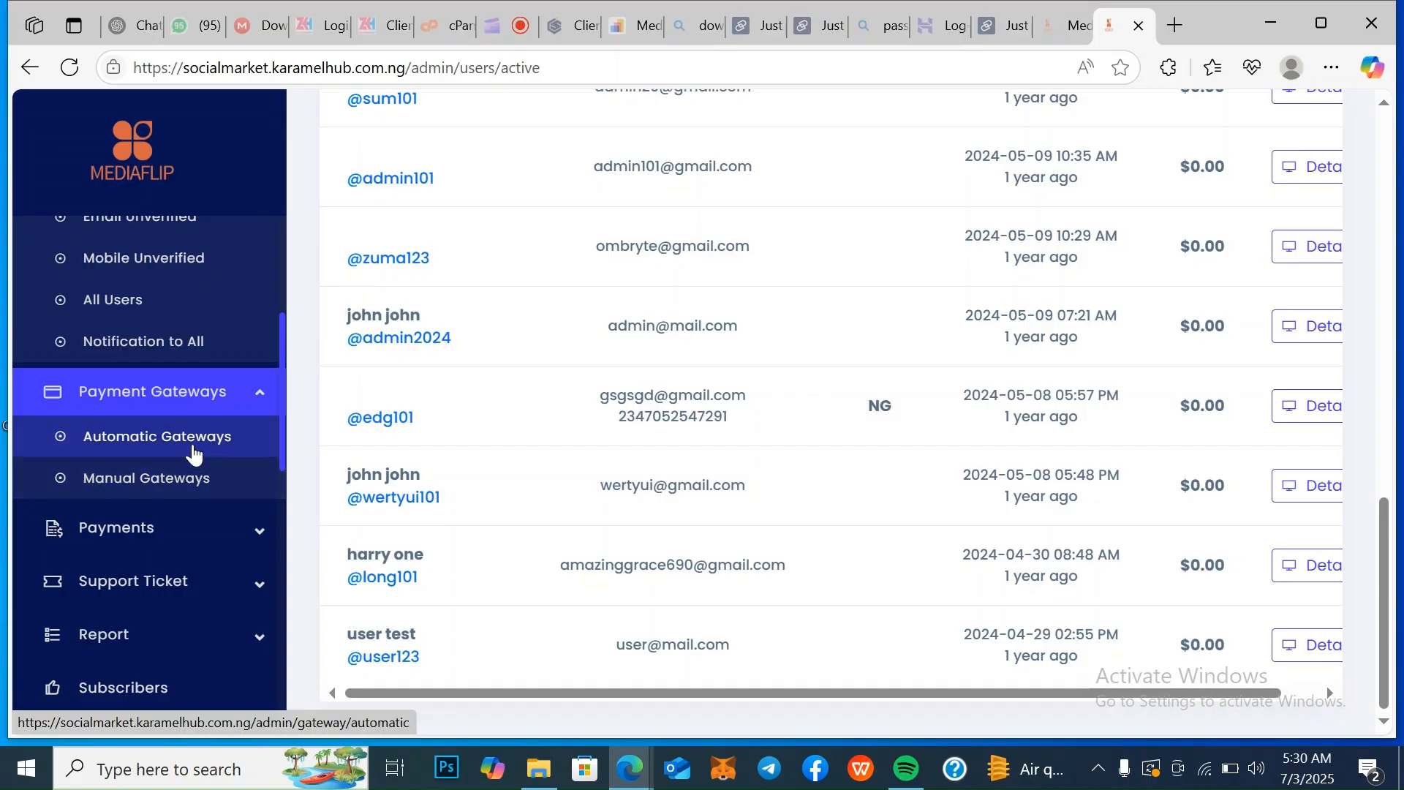
left_click(196, 454)
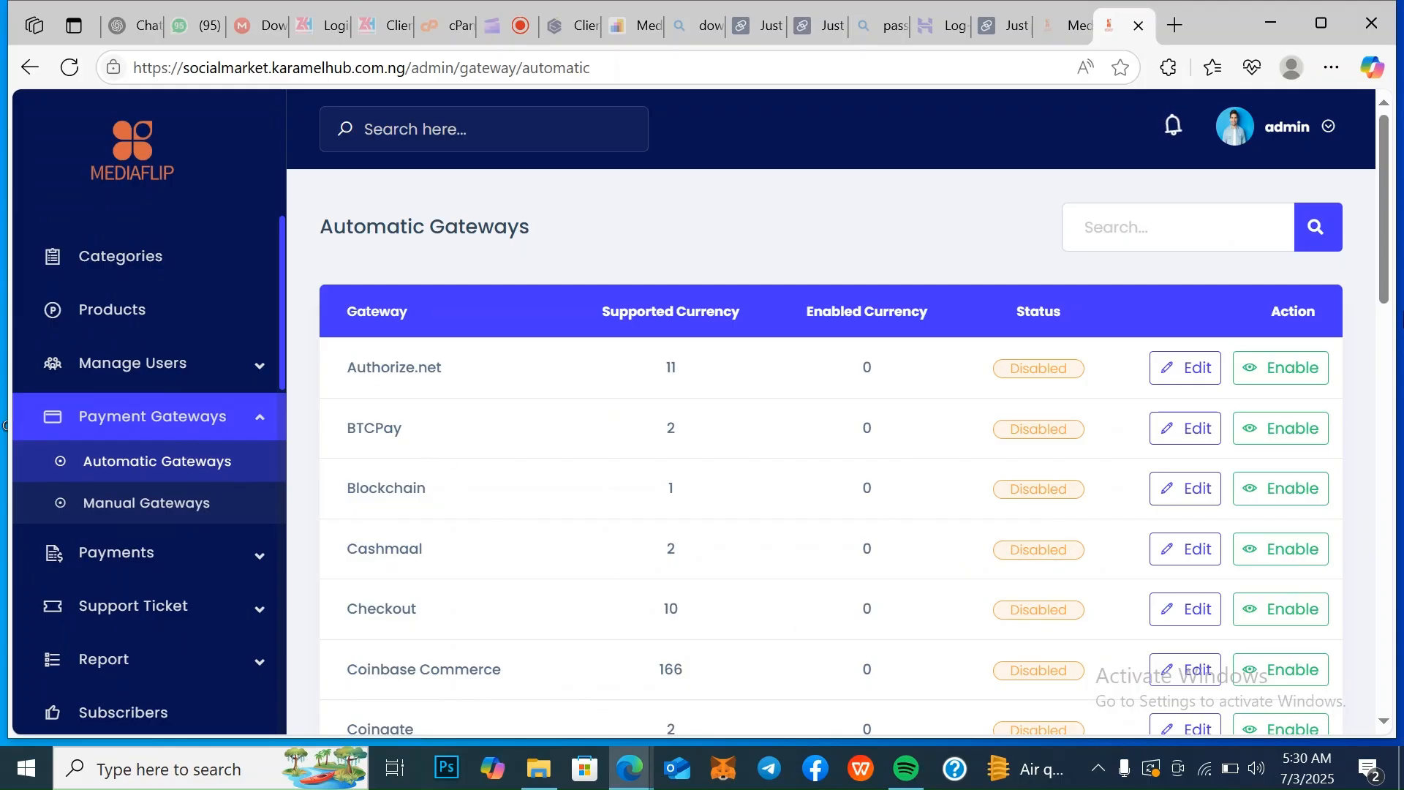
scroll(1384, 234, "down", 5)
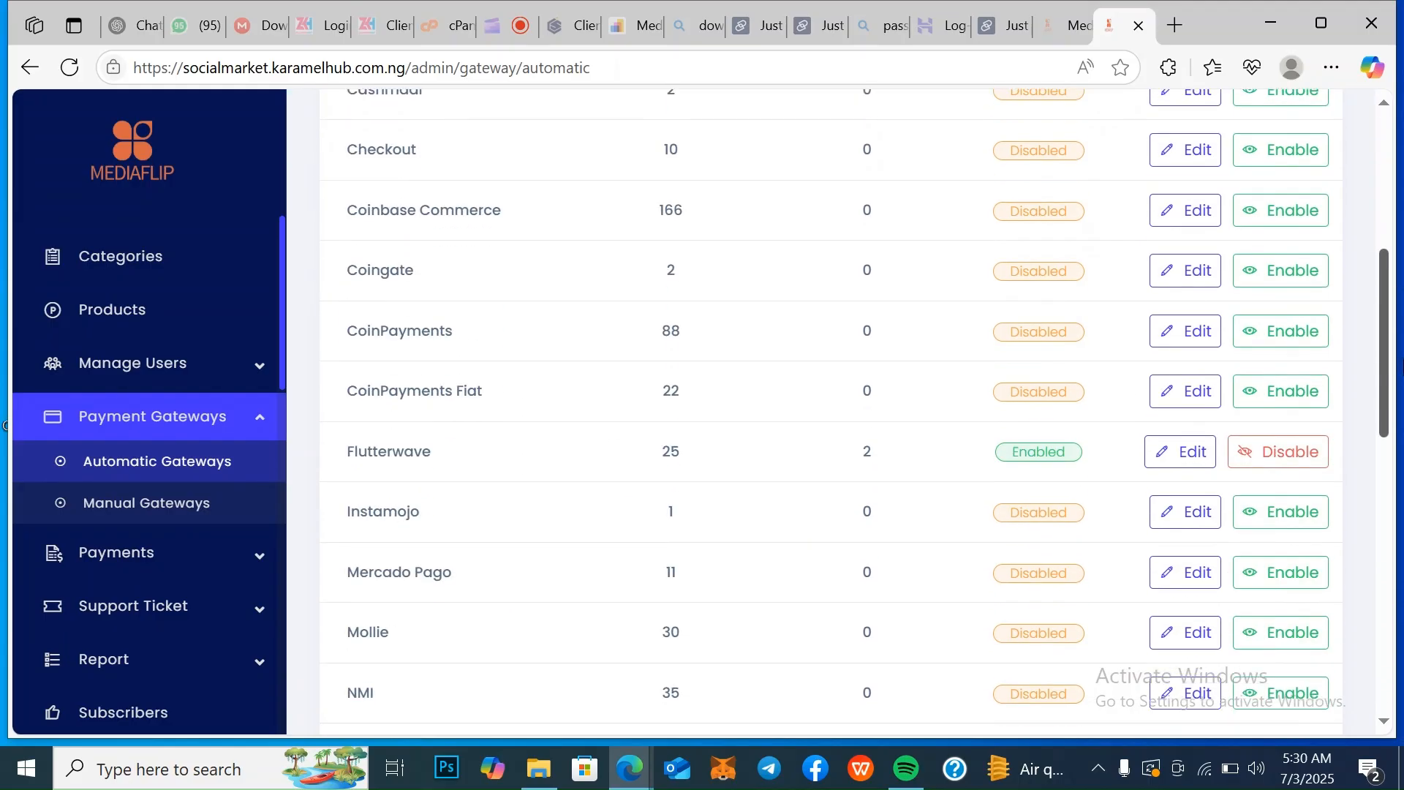
scroll(830, 409, "up", 7)
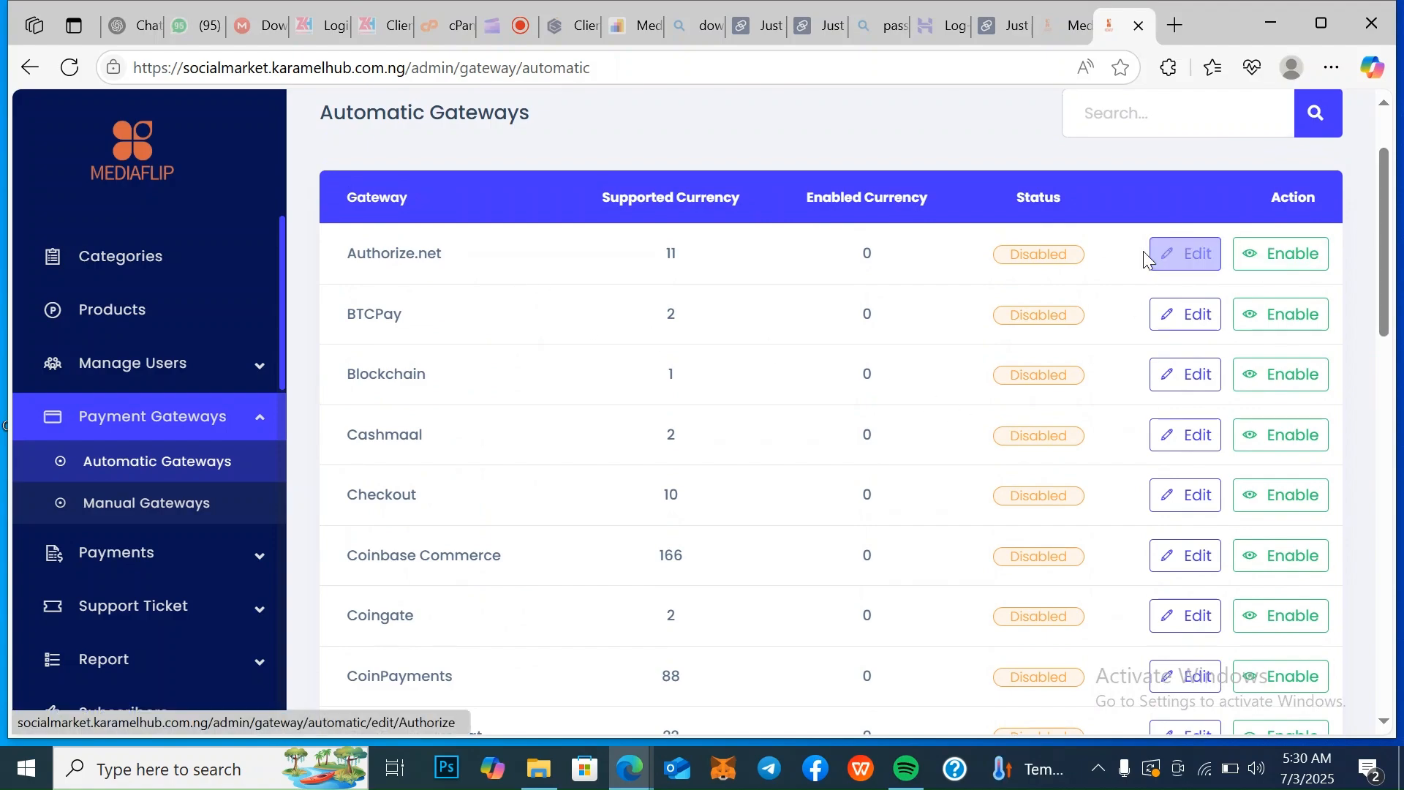
left_click_drag(1387, 219, 1395, 573)
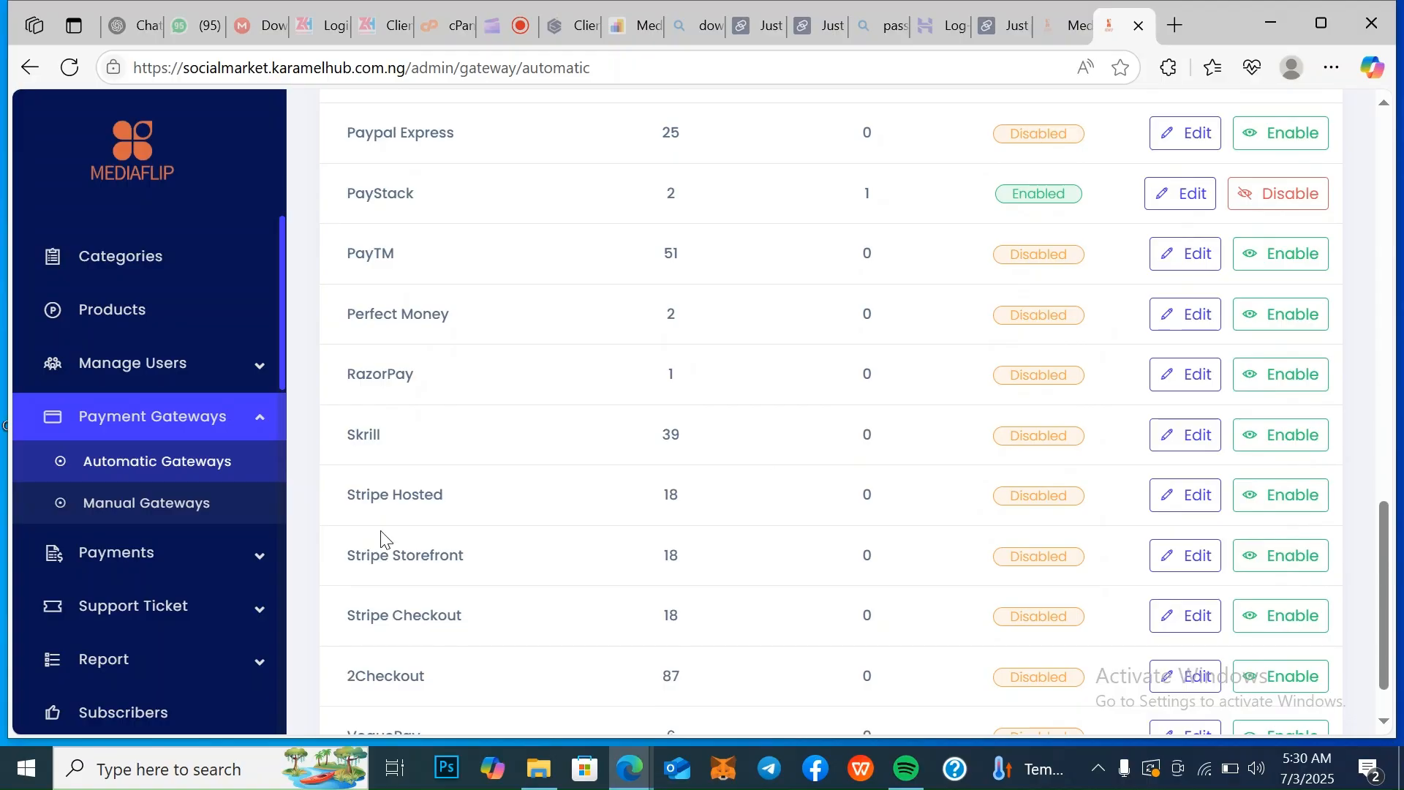
Open the edit form of the manual gateway bITCON and review its rate, range, charges, deposit instruction and user data
left_click(210, 504)
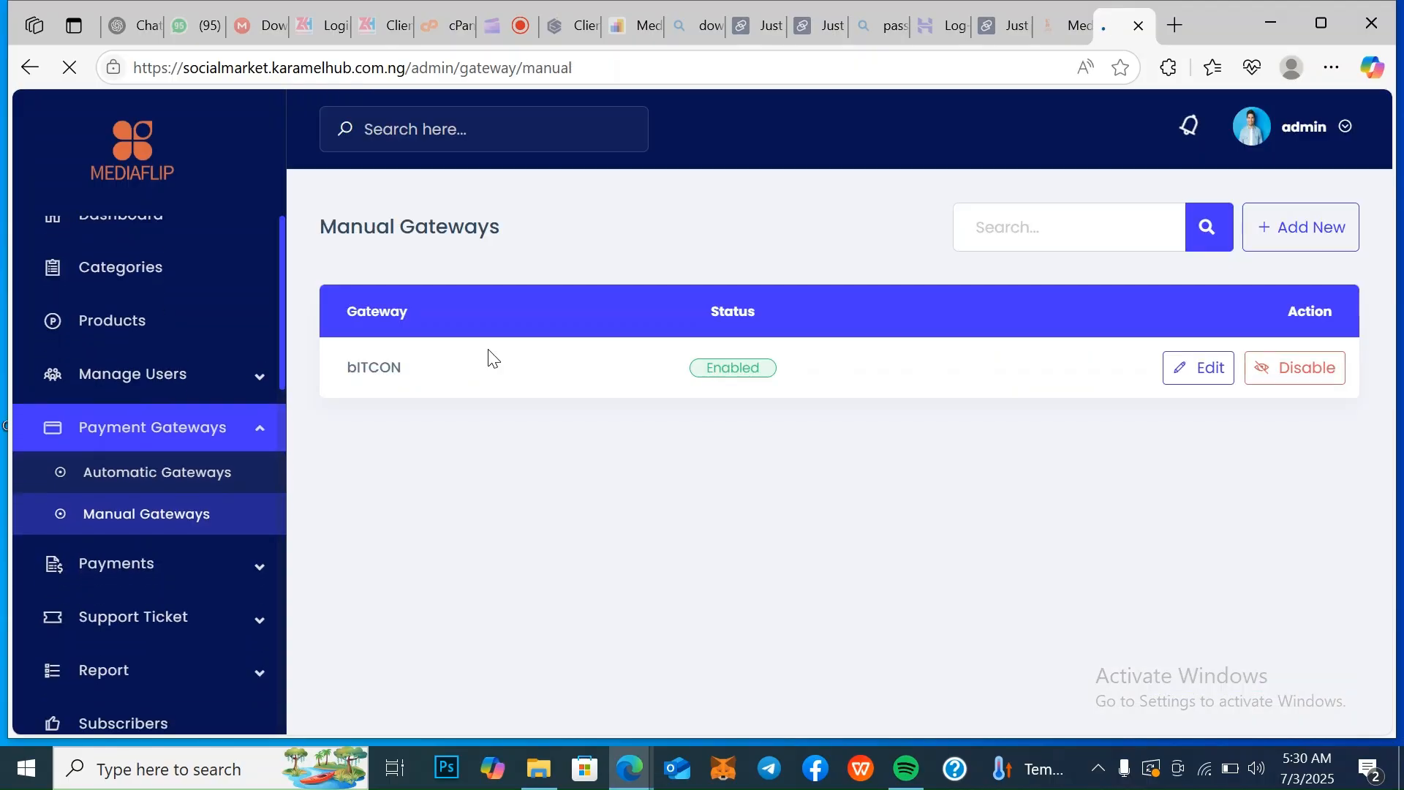
left_click(1204, 375)
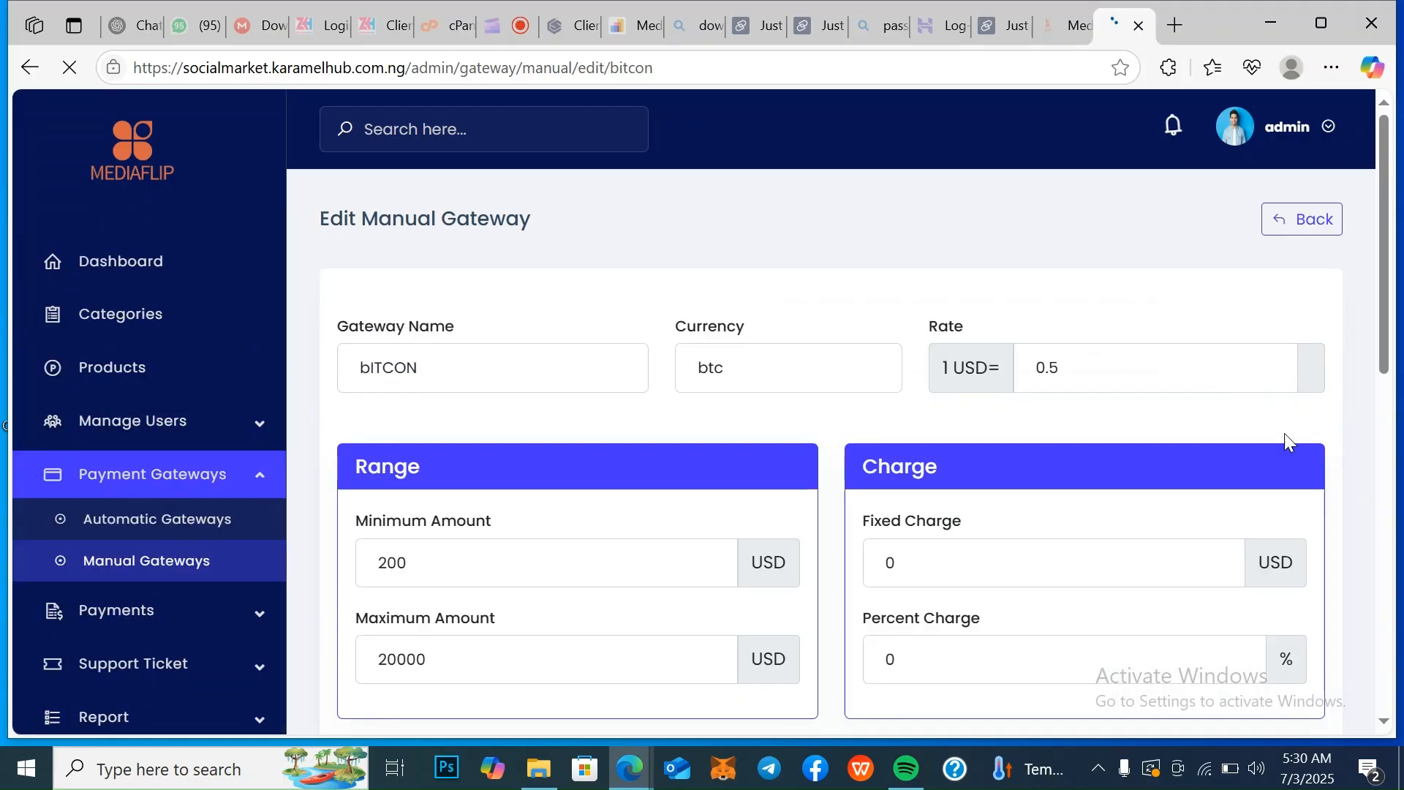
scroll(1390, 328, "down", 5)
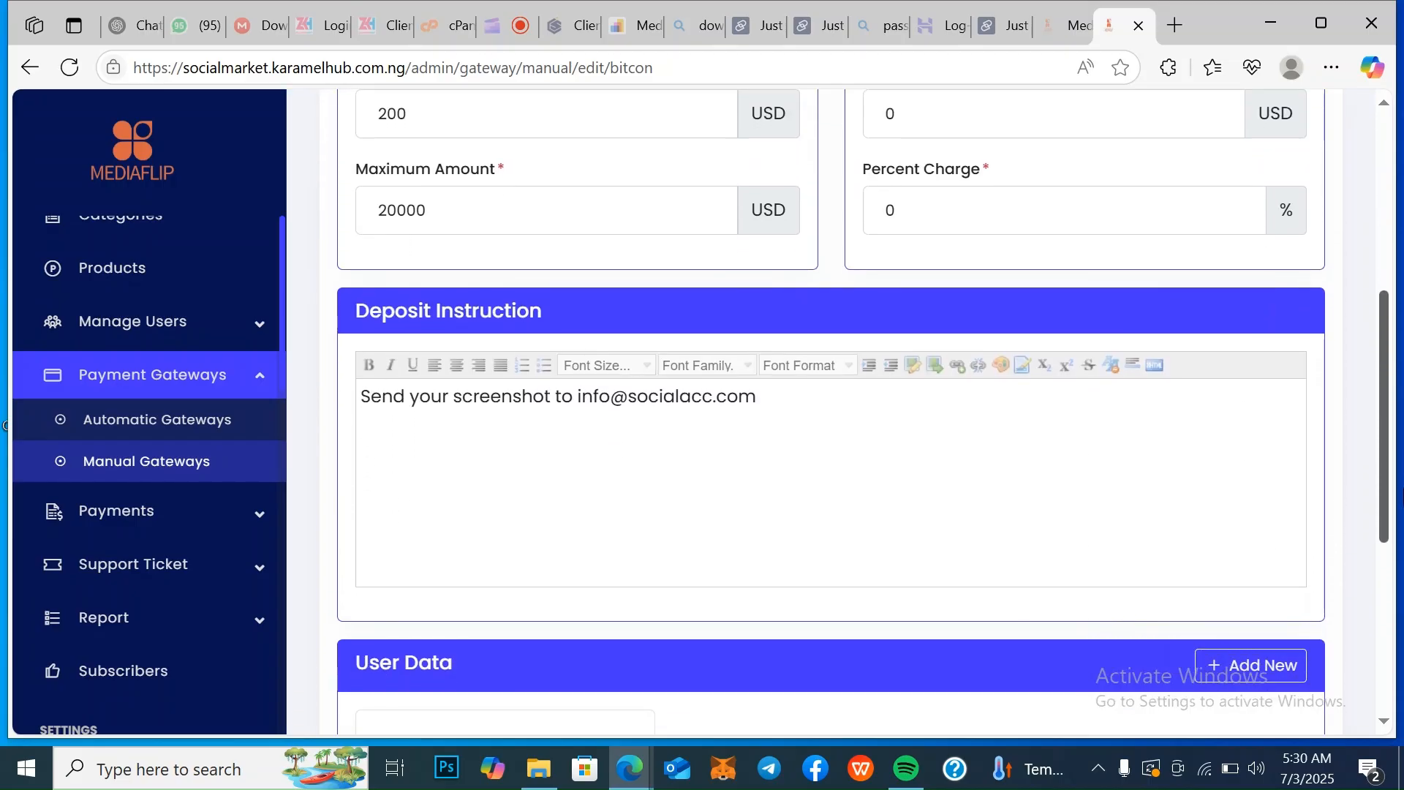
scroll(845, 409, "down", 1)
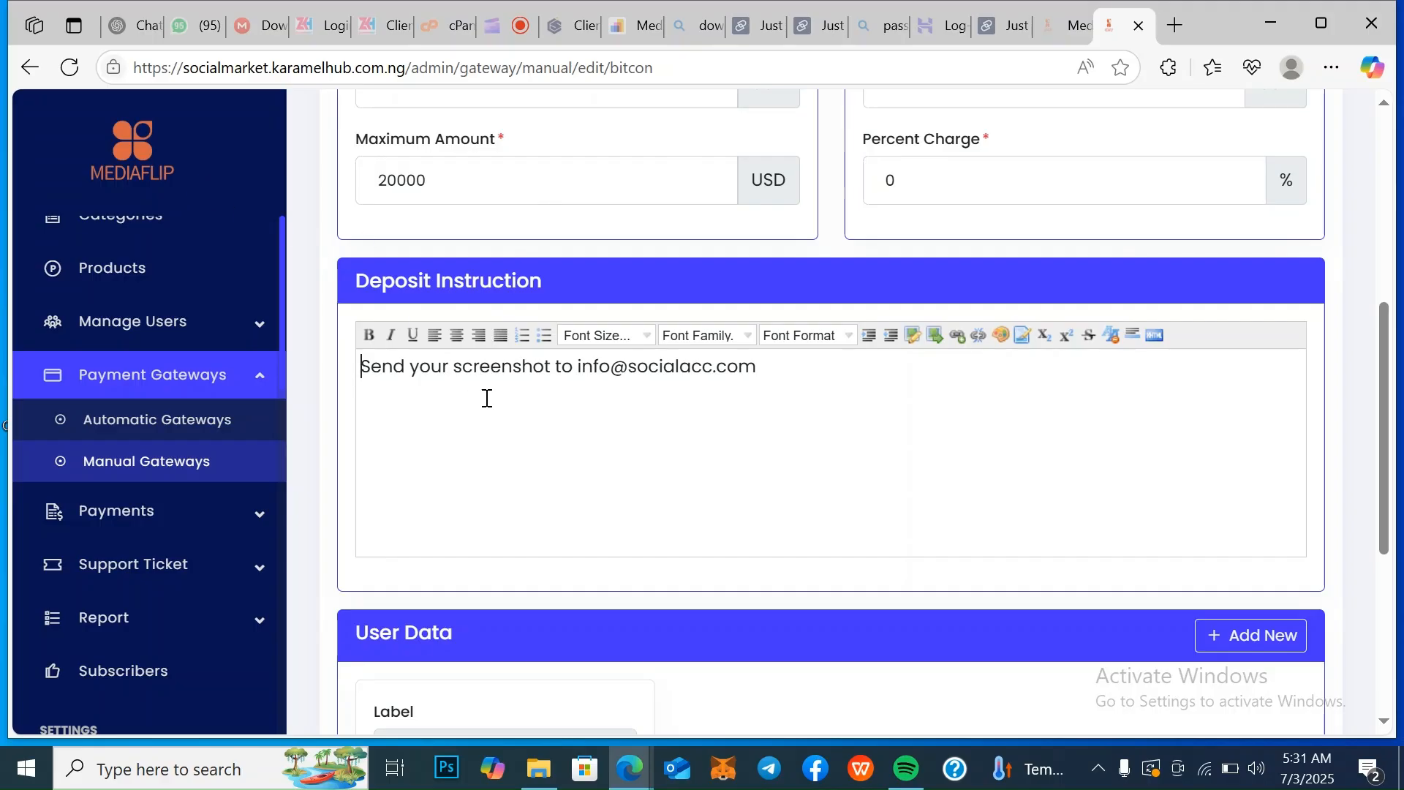
left_click_drag(1390, 393, 1392, 443)
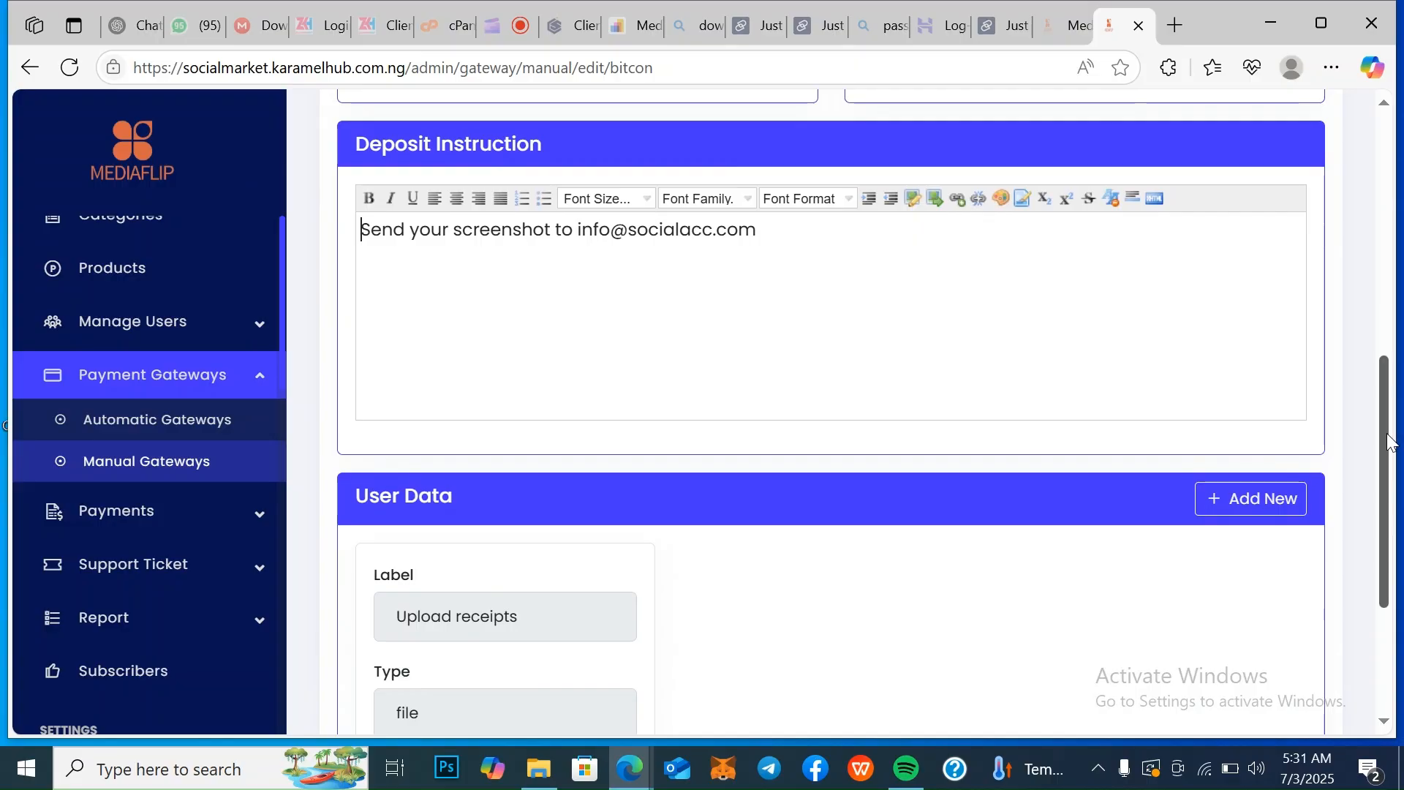
Review the manual gateway's user data fields and open the list of pending payments
left_click_drag(1392, 443, 1399, 548)
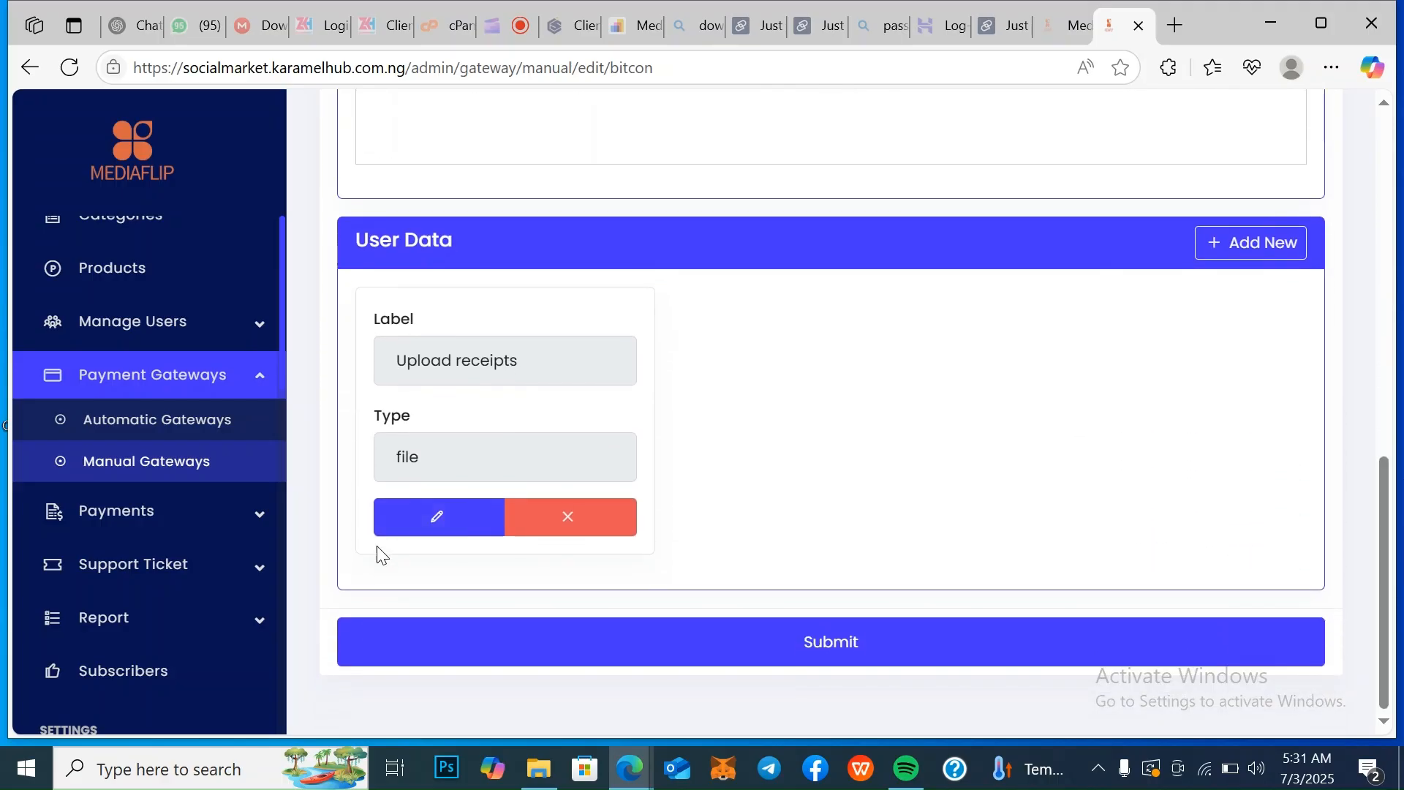
left_click(264, 523)
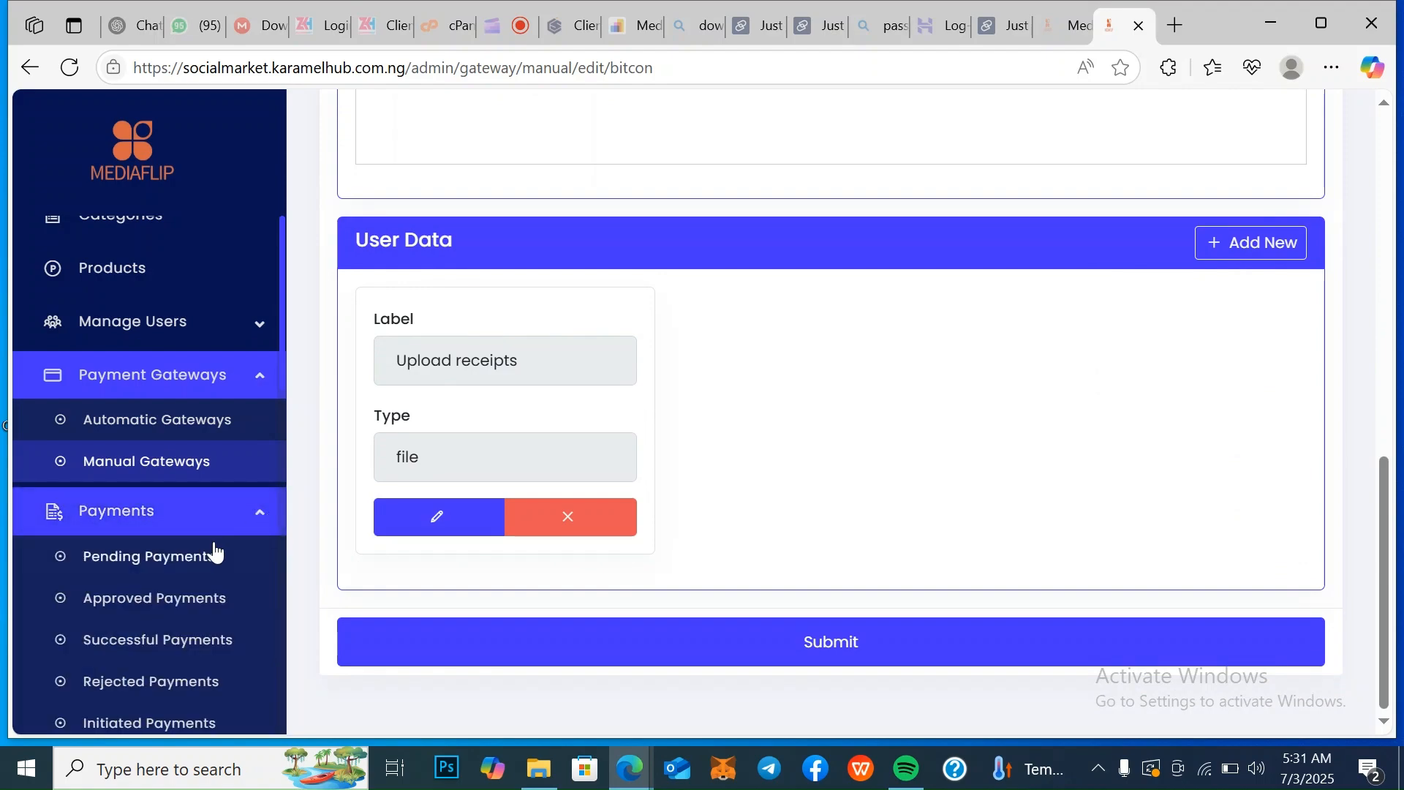
left_click(185, 558)
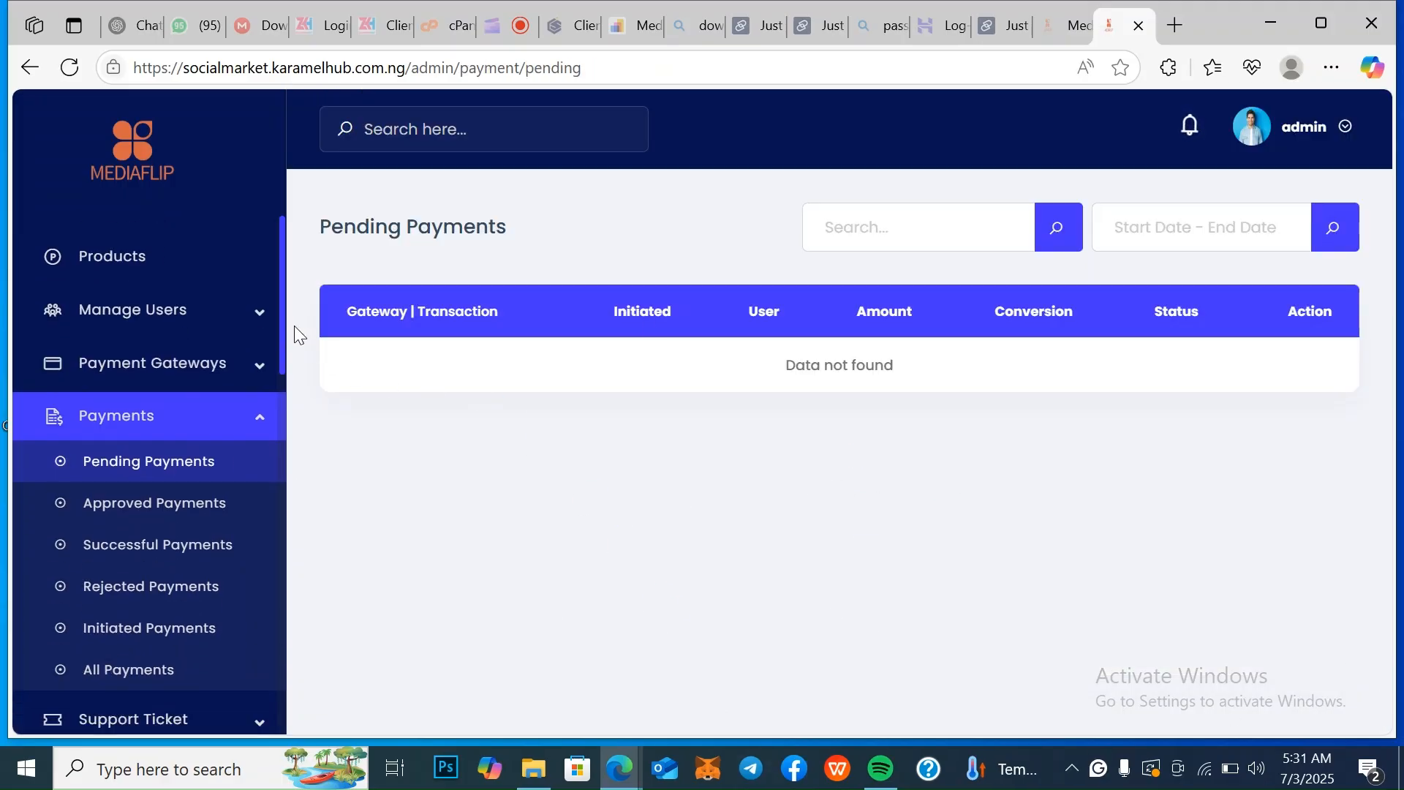
Open the pending support tickets and the closed support tickets to review both lists
left_click_drag(282, 323, 303, 405)
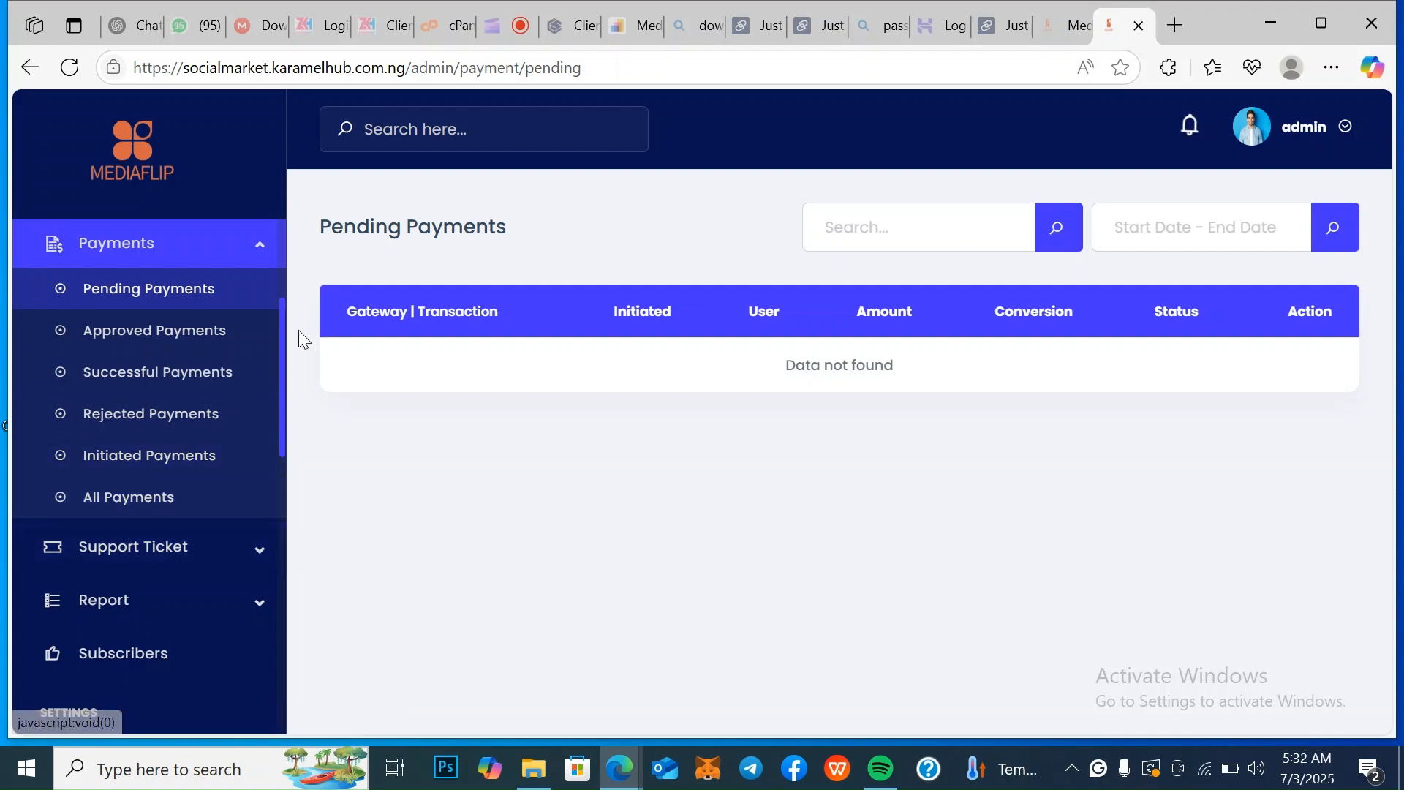
left_click_drag(279, 317, 284, 358)
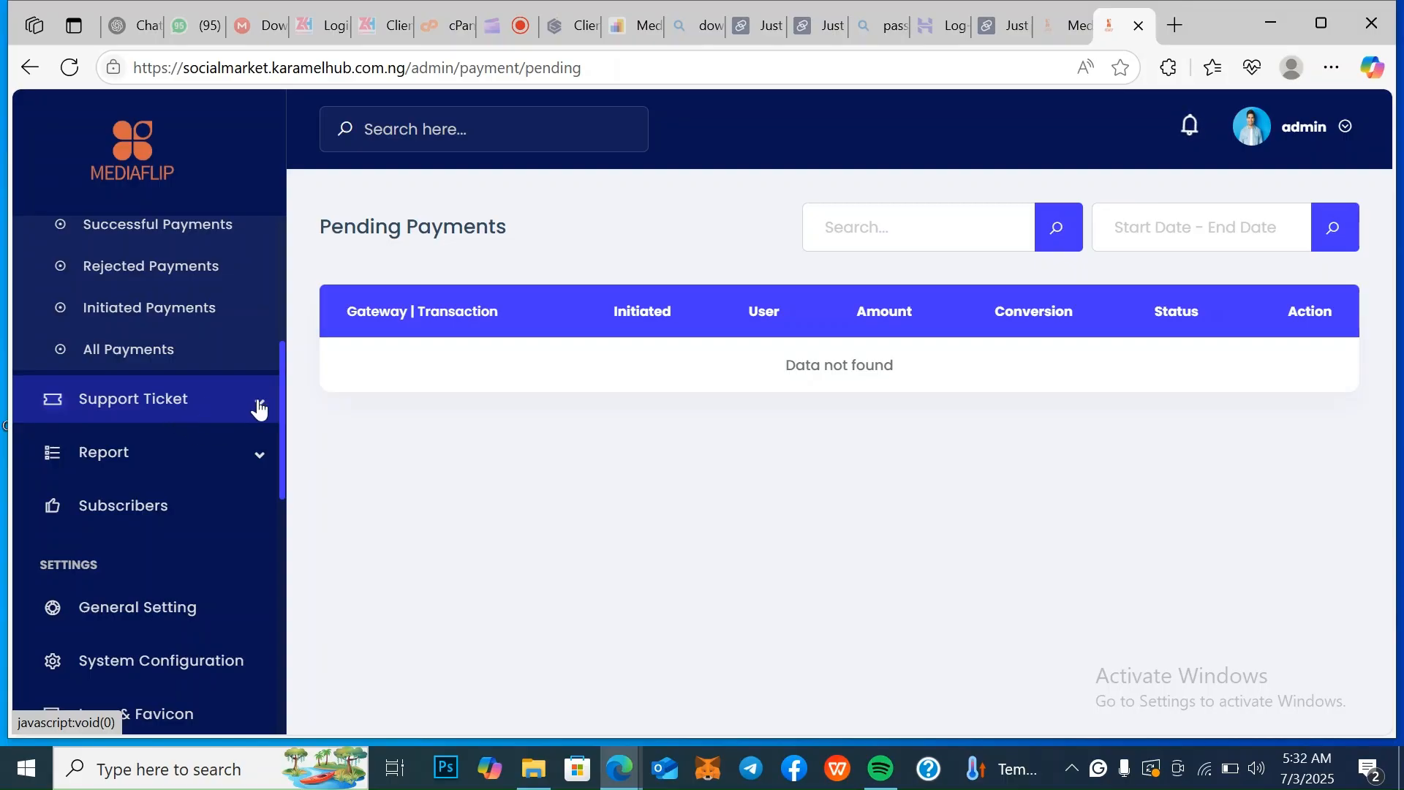
left_click(260, 408)
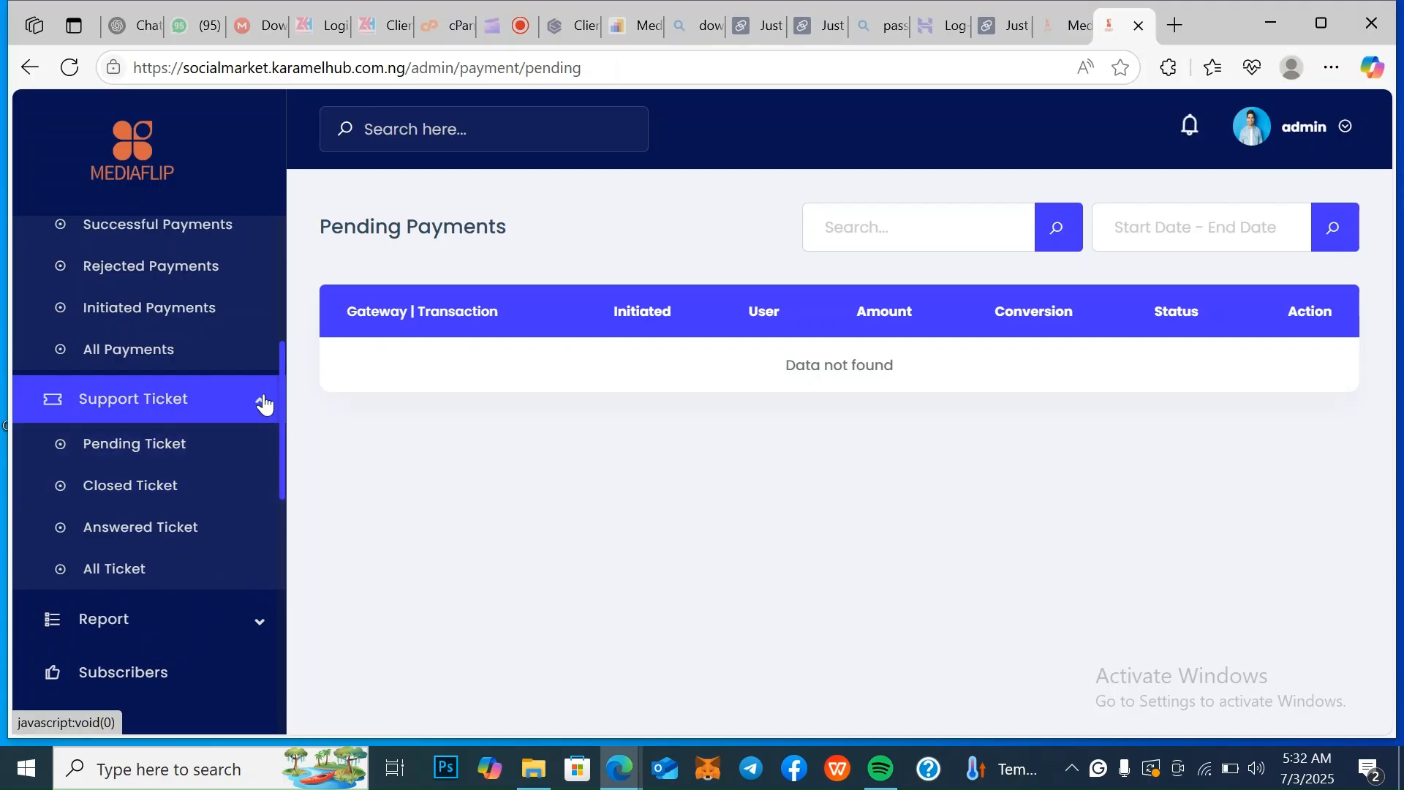
left_click(263, 404)
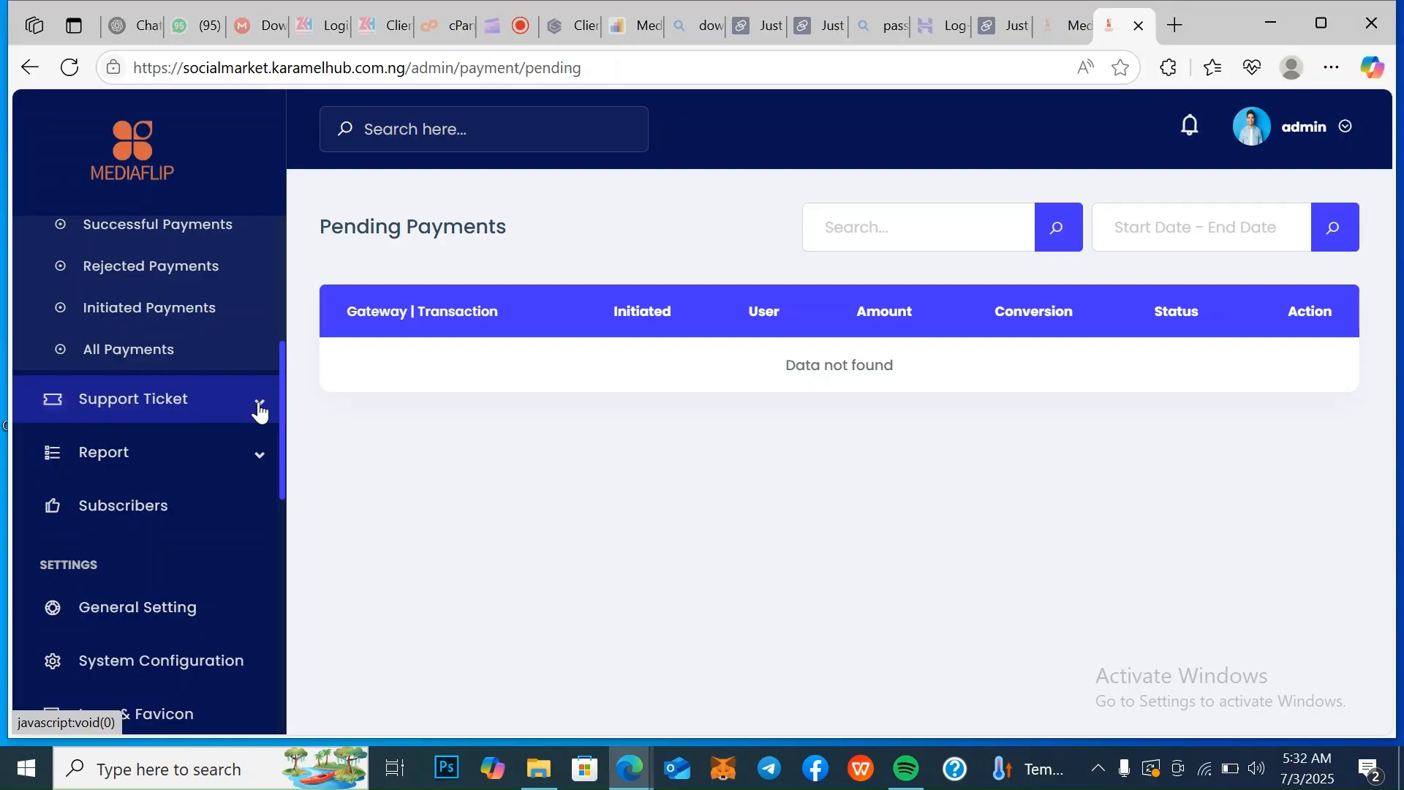
left_click(260, 408)
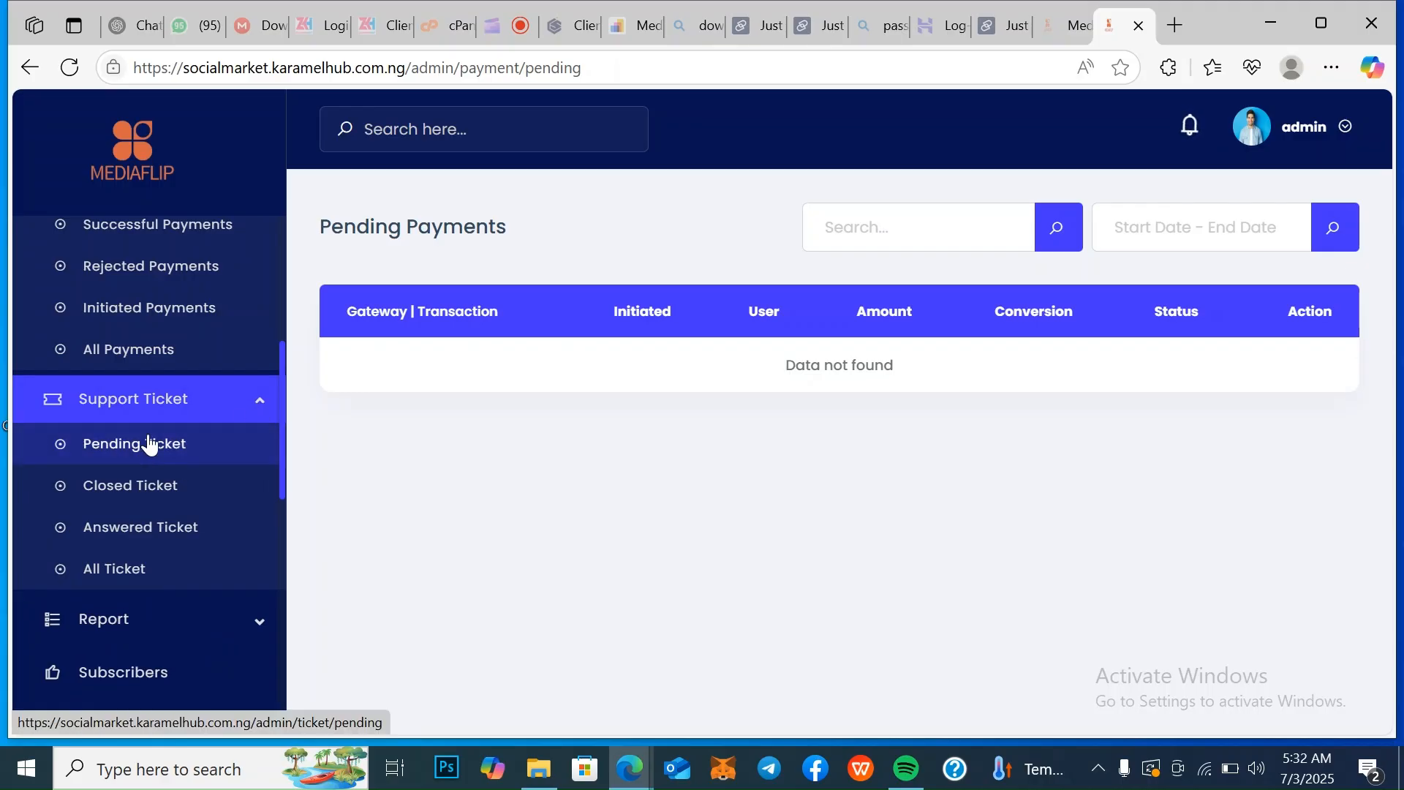
left_click(141, 445)
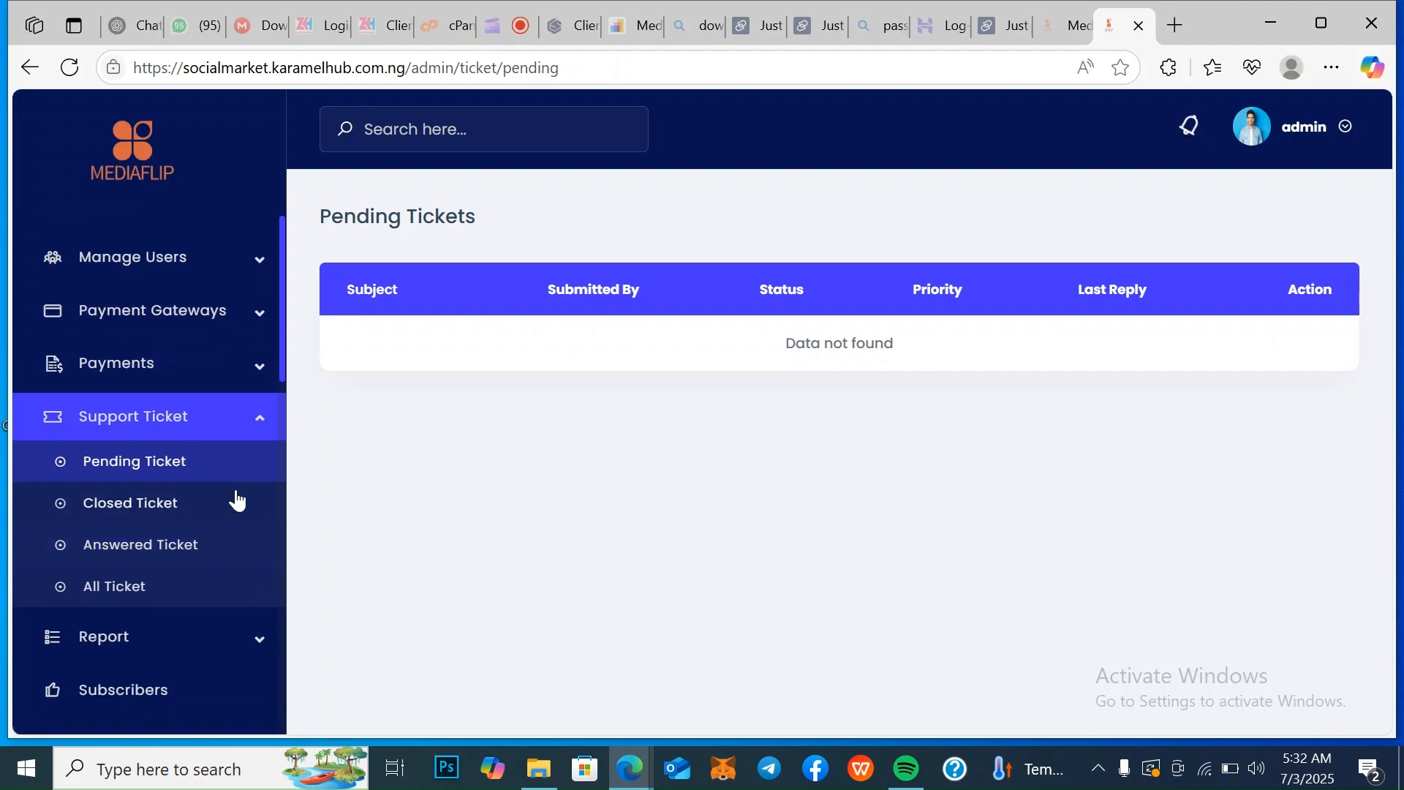
left_click(155, 512)
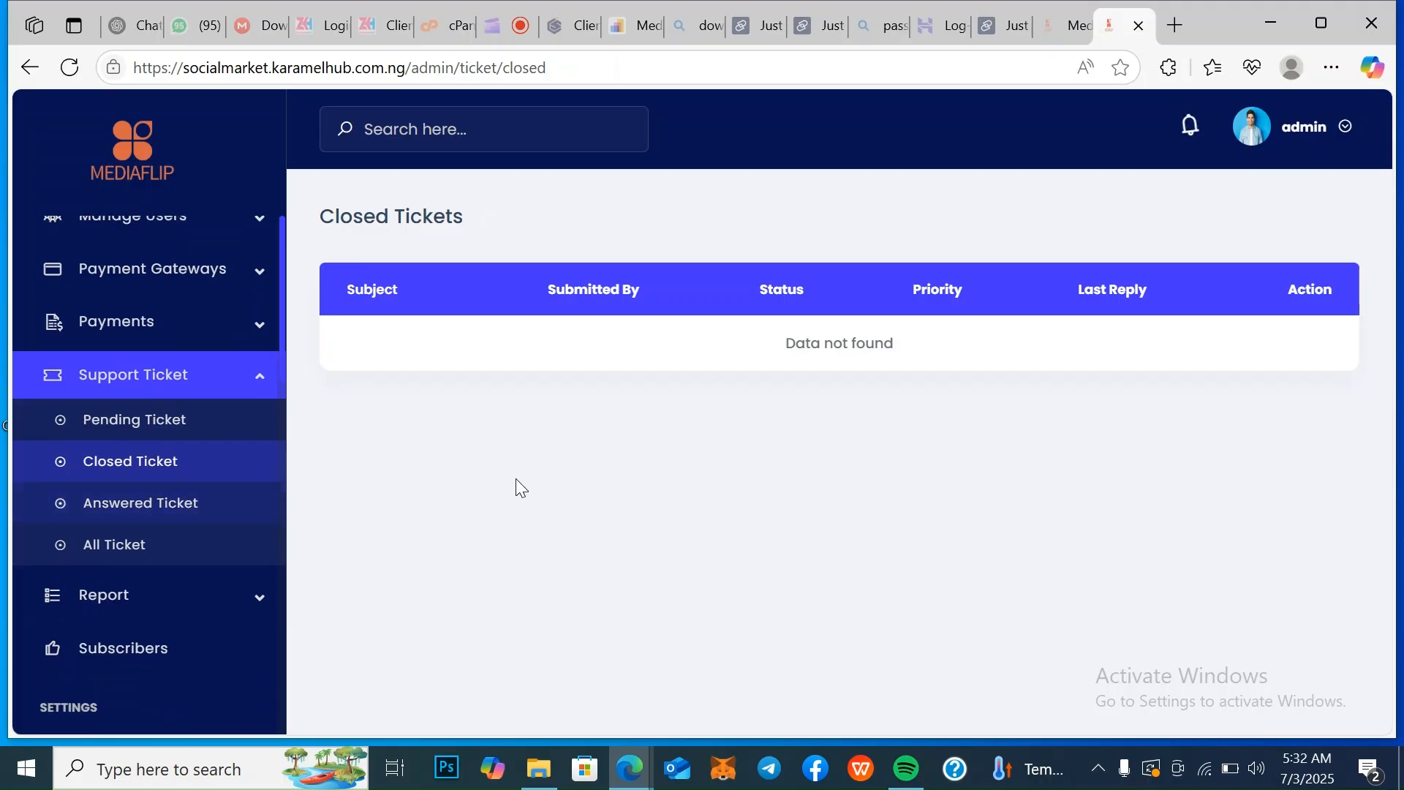
Expand the report section and review its order, login and notification history entries
left_click(270, 603)
left_click(268, 602)
left_click(268, 602)
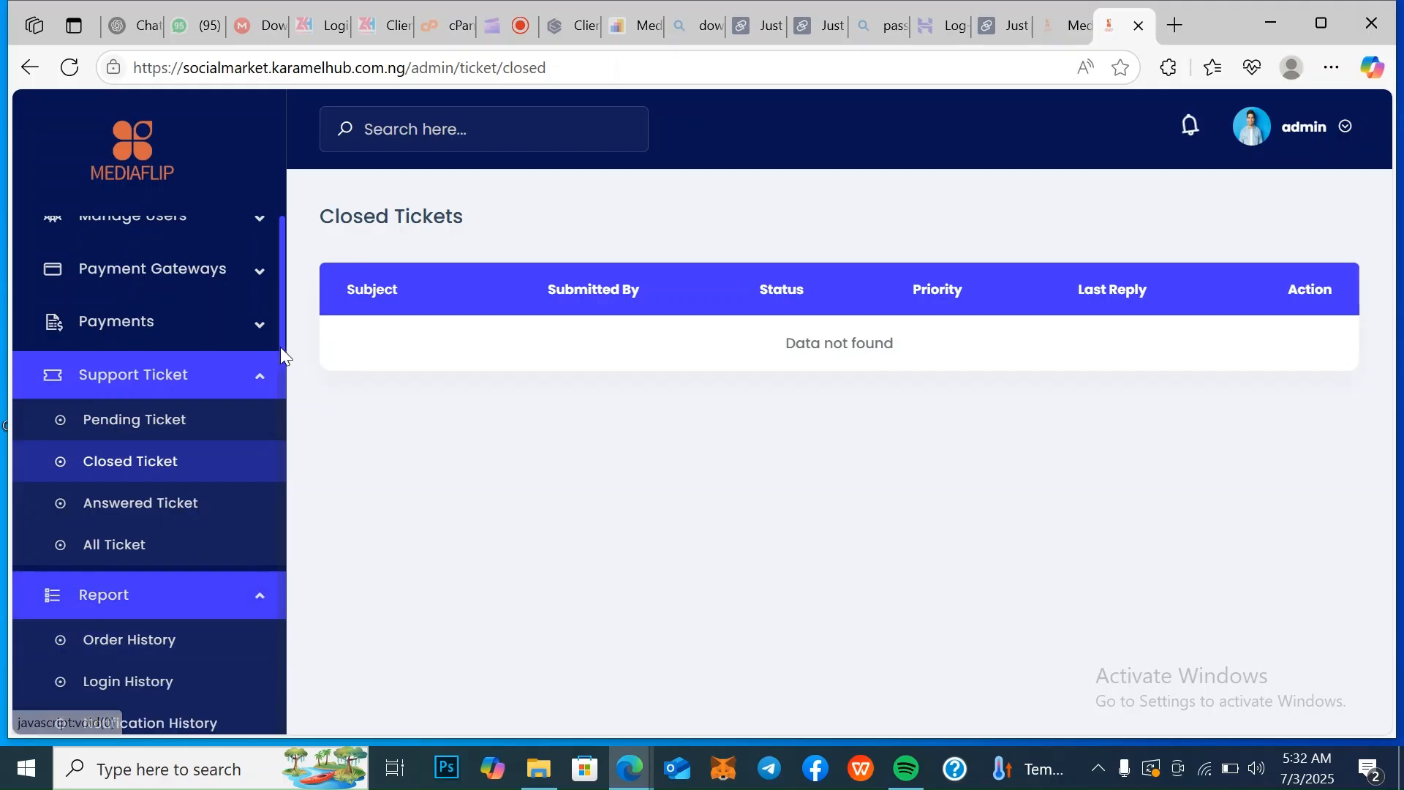
left_click_drag(282, 362, 288, 422)
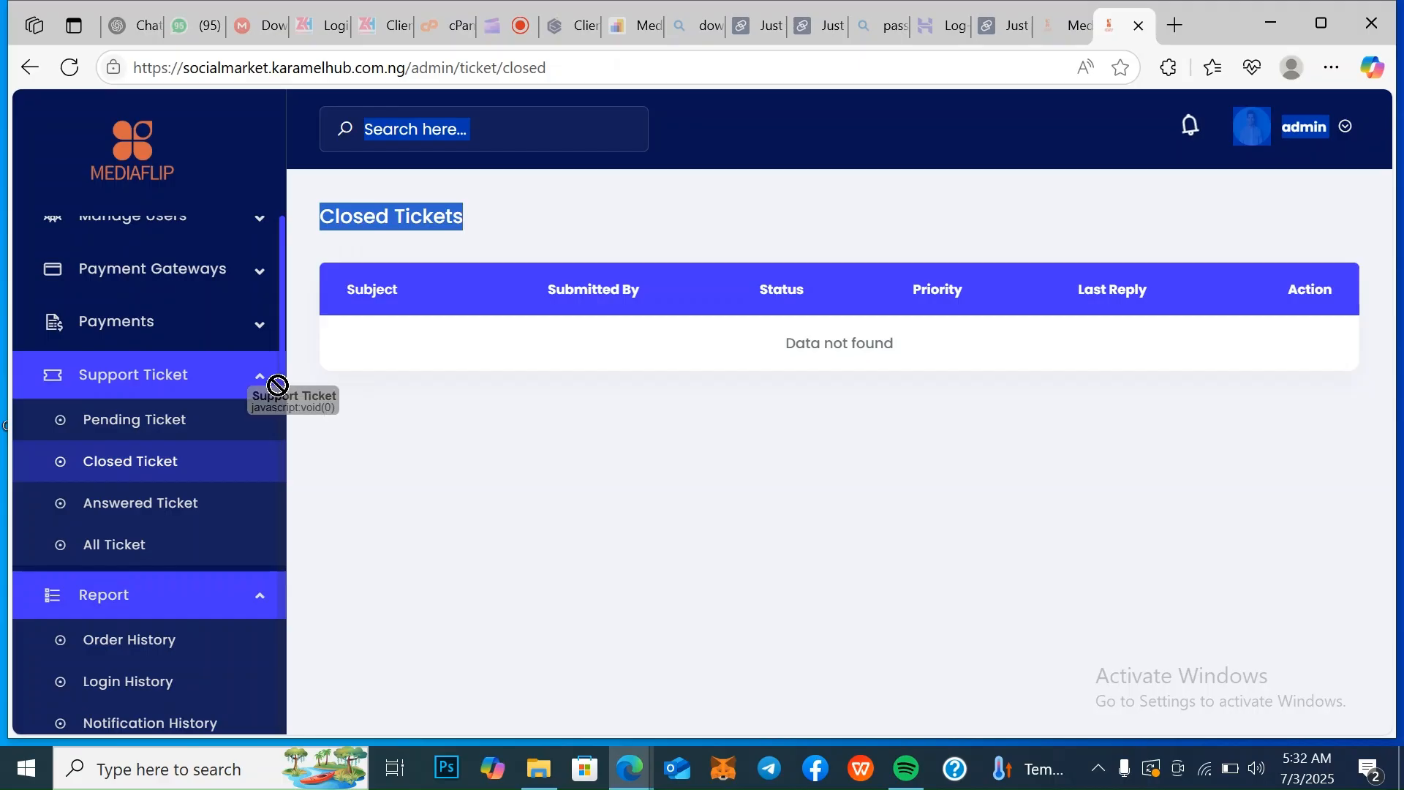
left_click(332, 439)
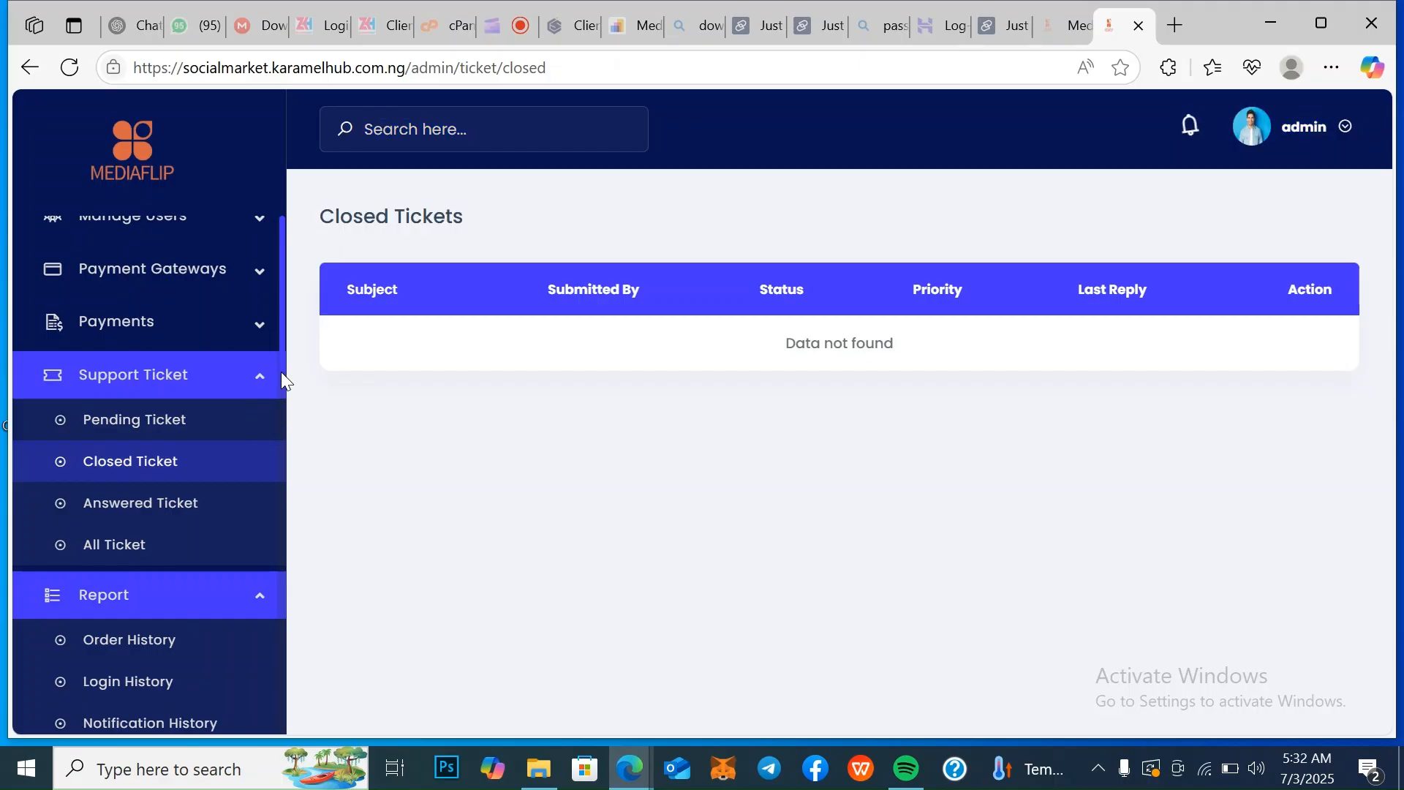
left_click_drag(280, 380, 296, 523)
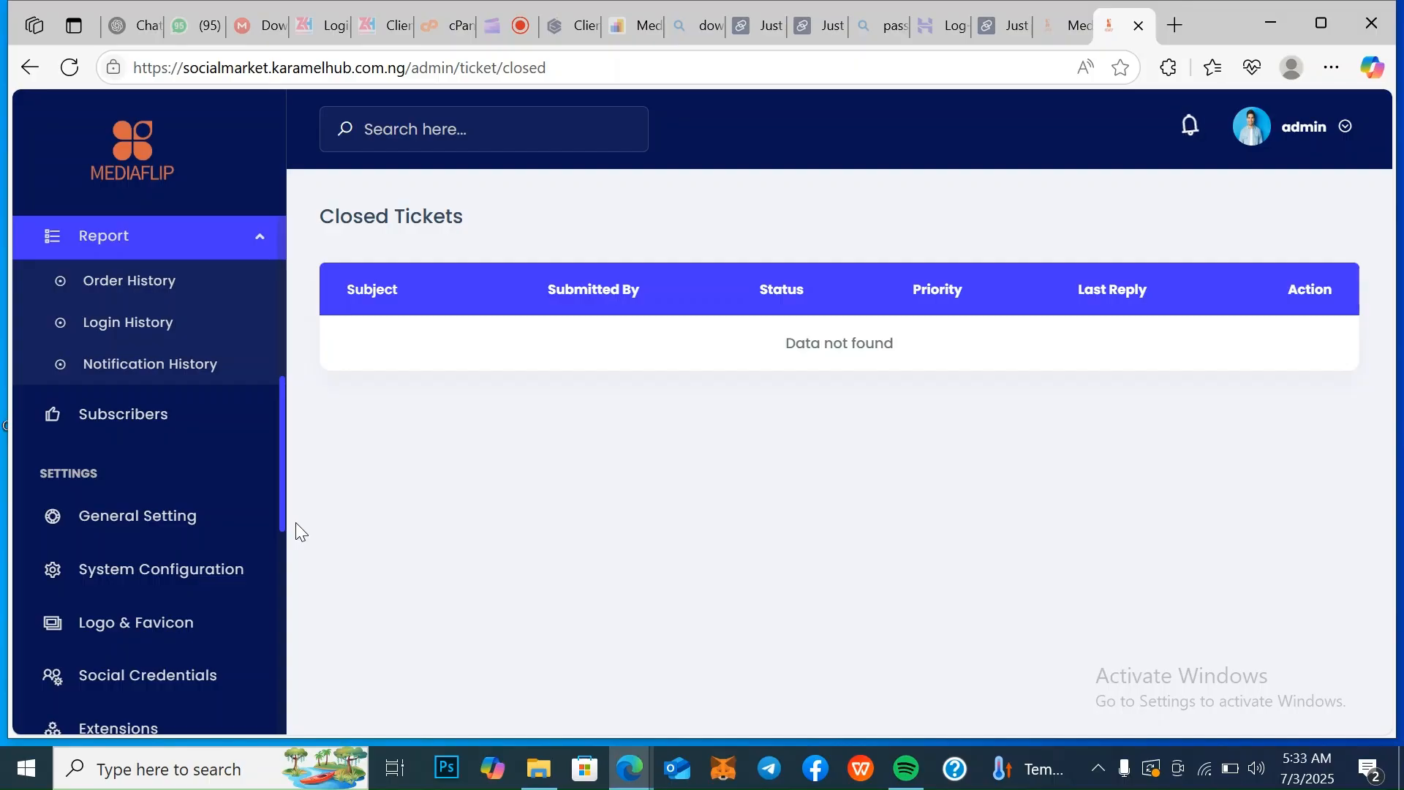
Open the general settings and review the site title, currency, currency symbol, timezone and base color fields
left_click_drag(296, 522, 273, 580)
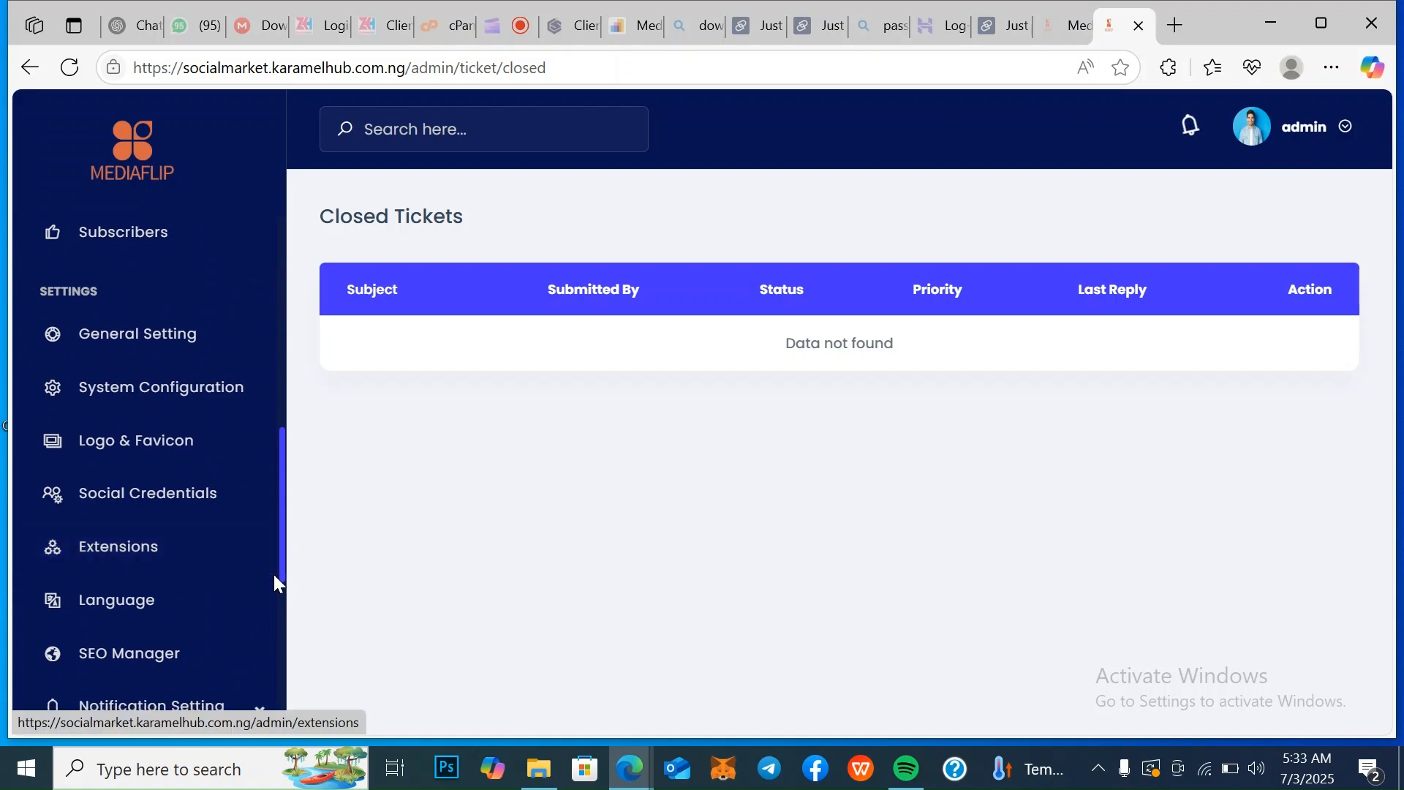
left_click(141, 354)
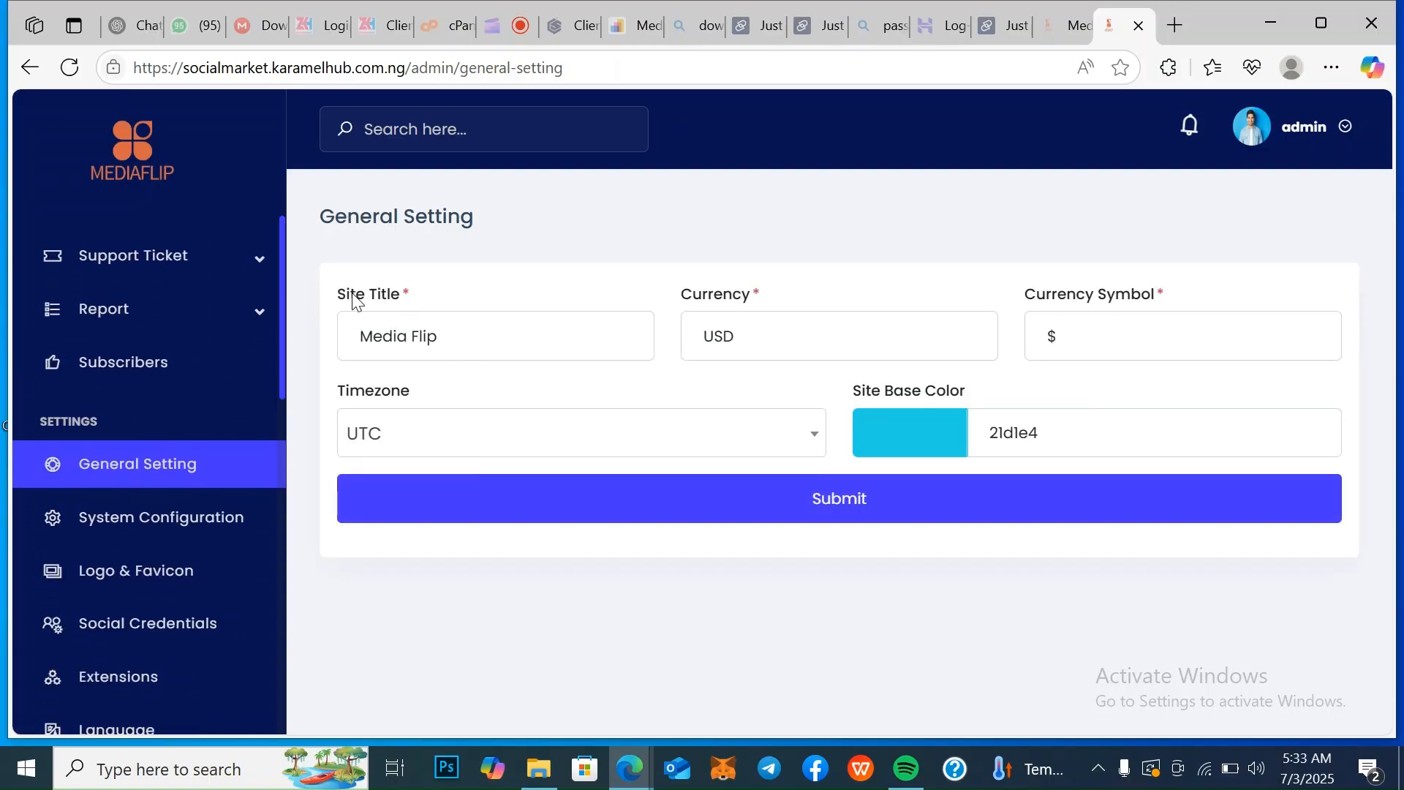
left_click_drag(455, 327, 504, 340)
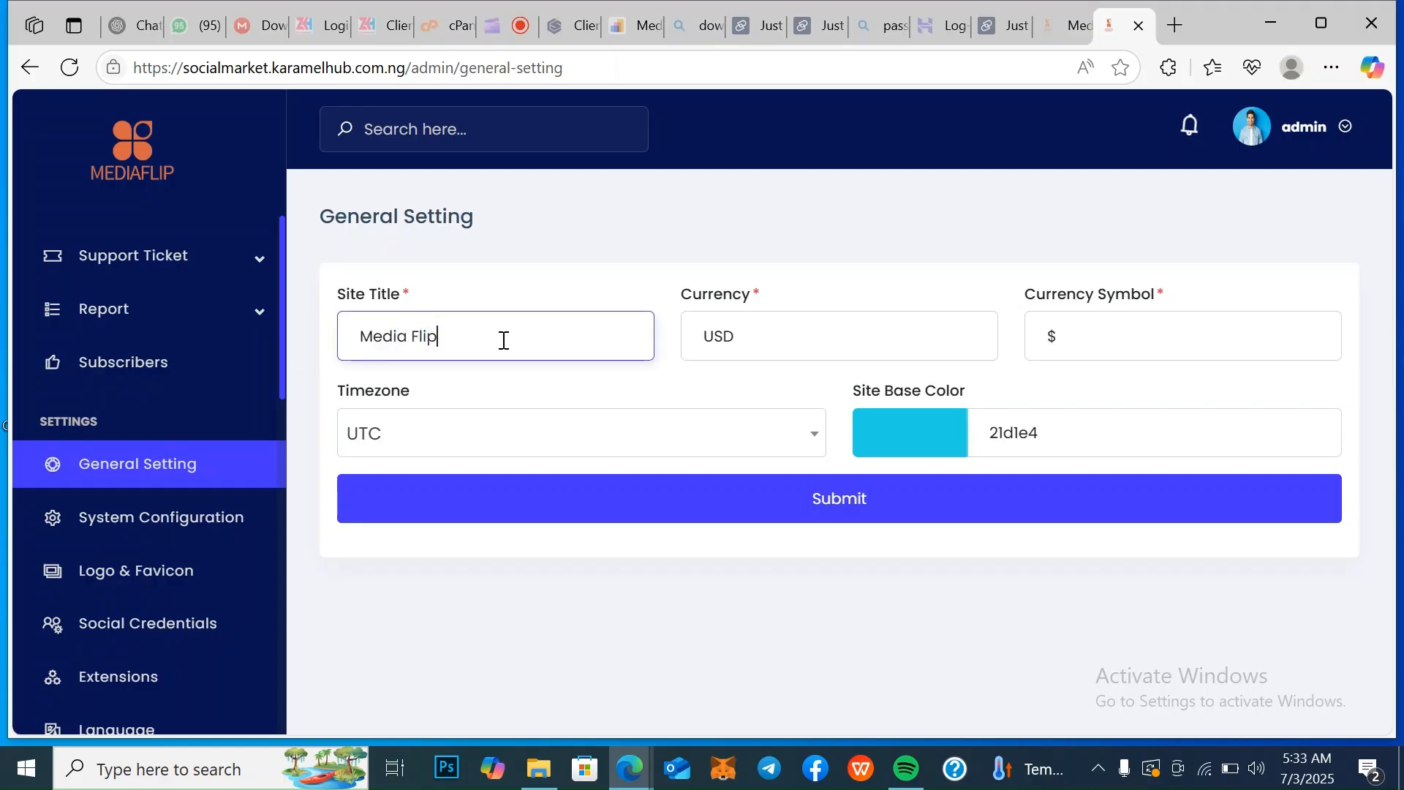
left_click(825, 334)
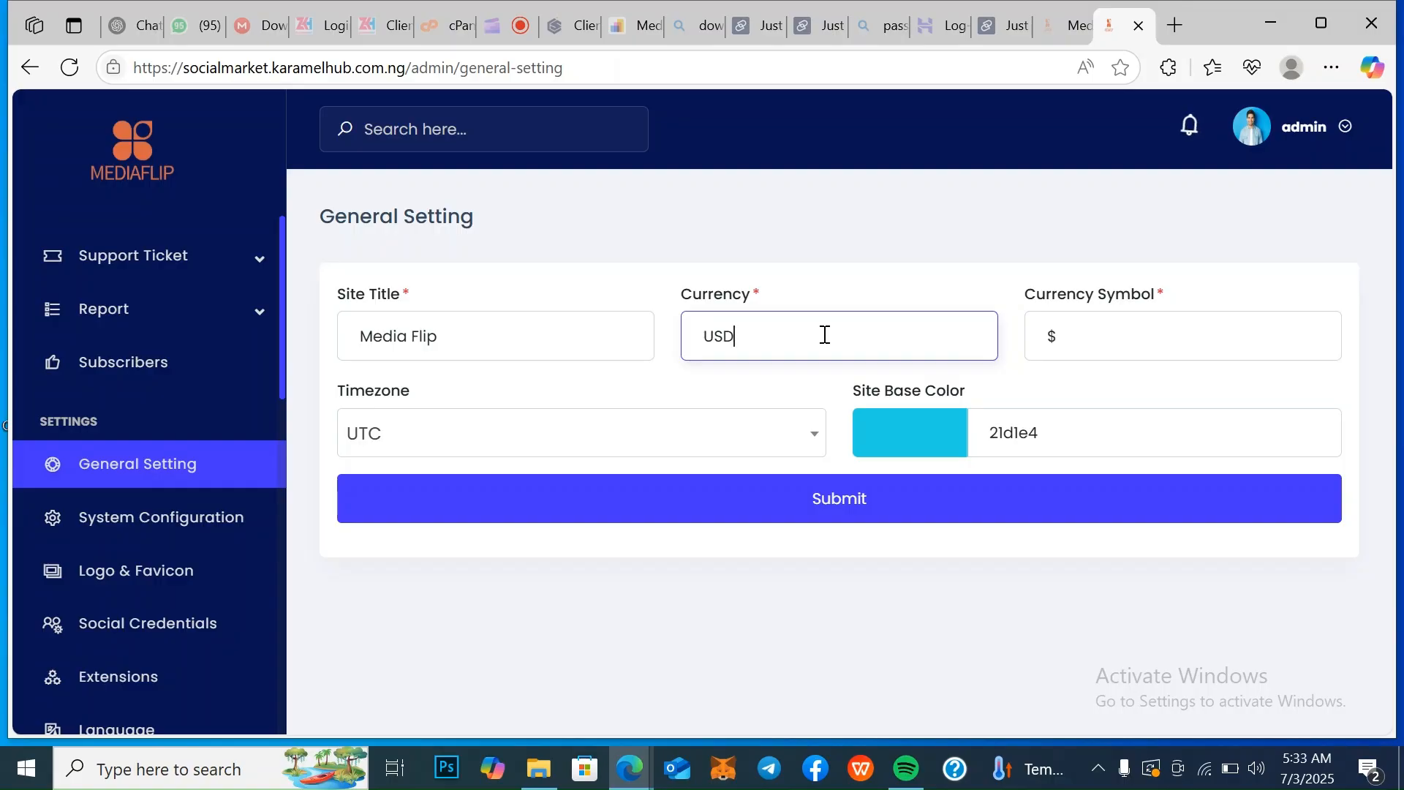
left_click(1104, 341)
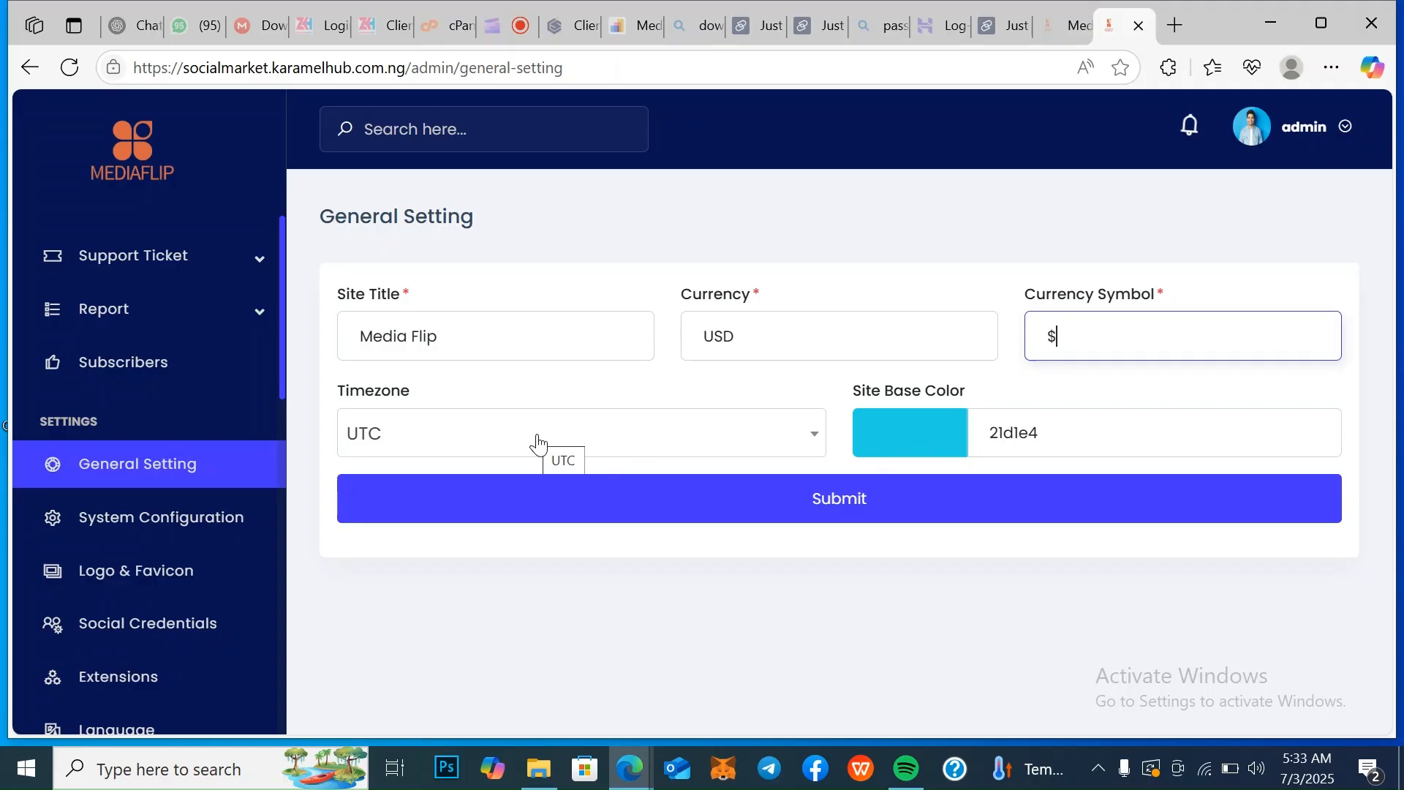
Open the system configuration and demonstrate the User Registration and Force SSL switches, returning each to its original state
left_click(163, 517)
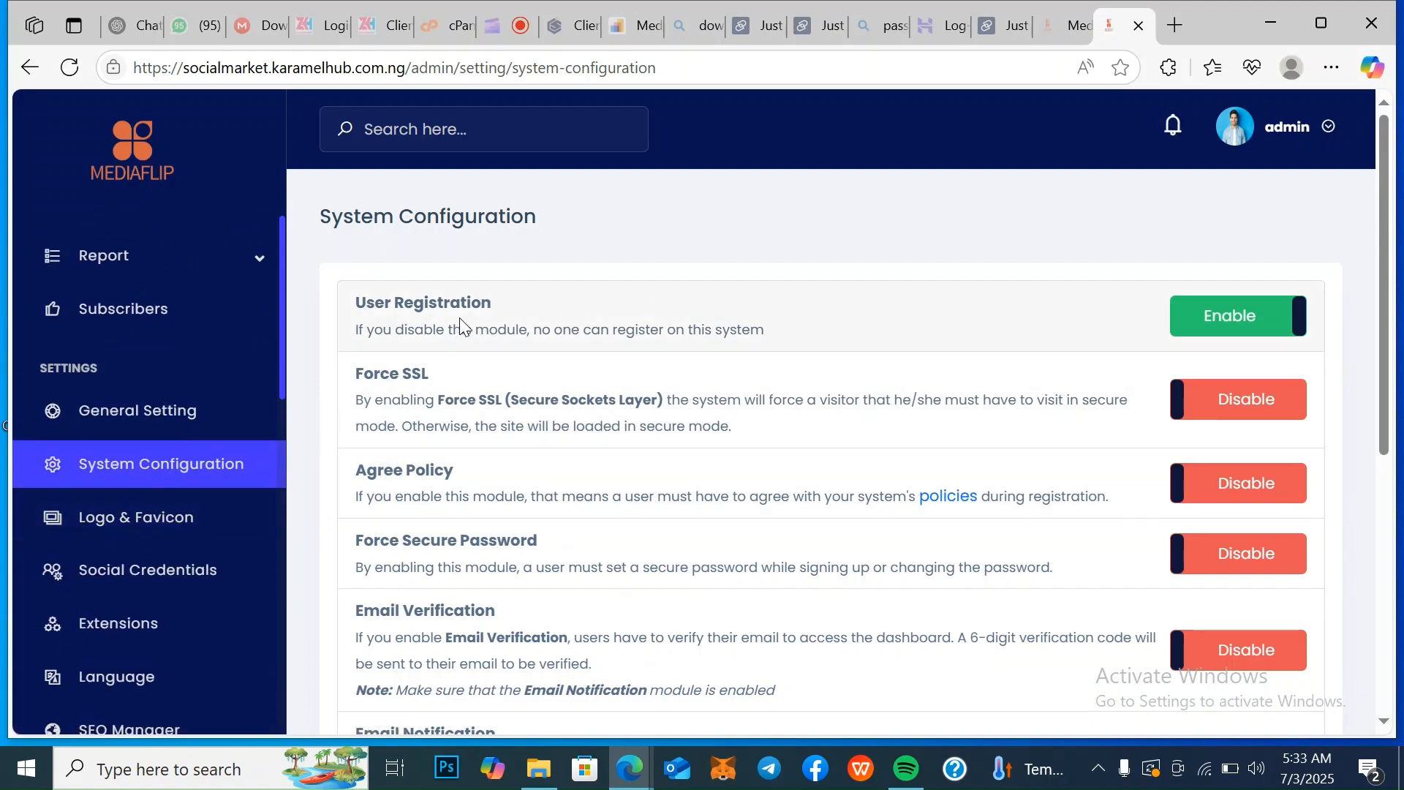
left_click(1295, 338)
left_click(1270, 328)
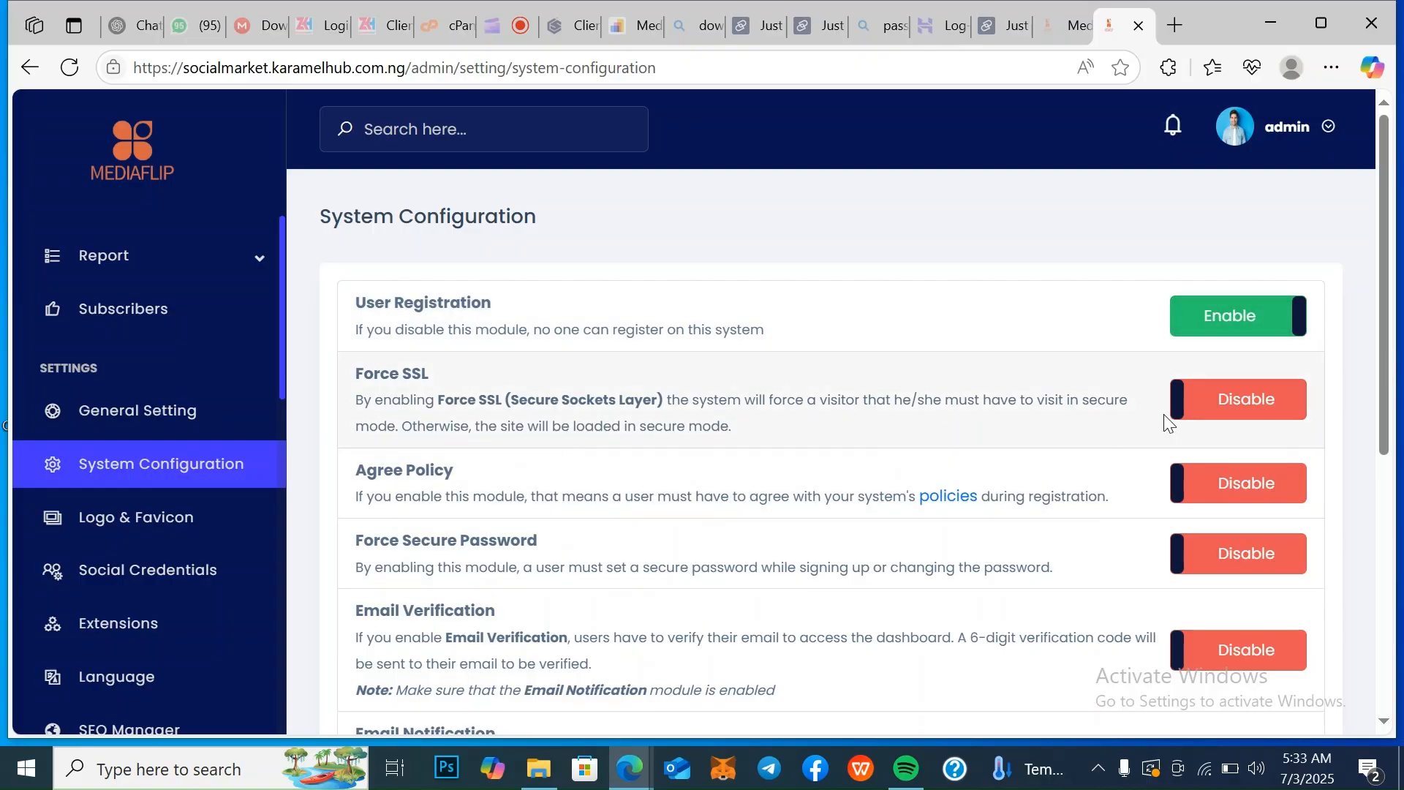
left_click(1249, 416)
left_click(1249, 413)
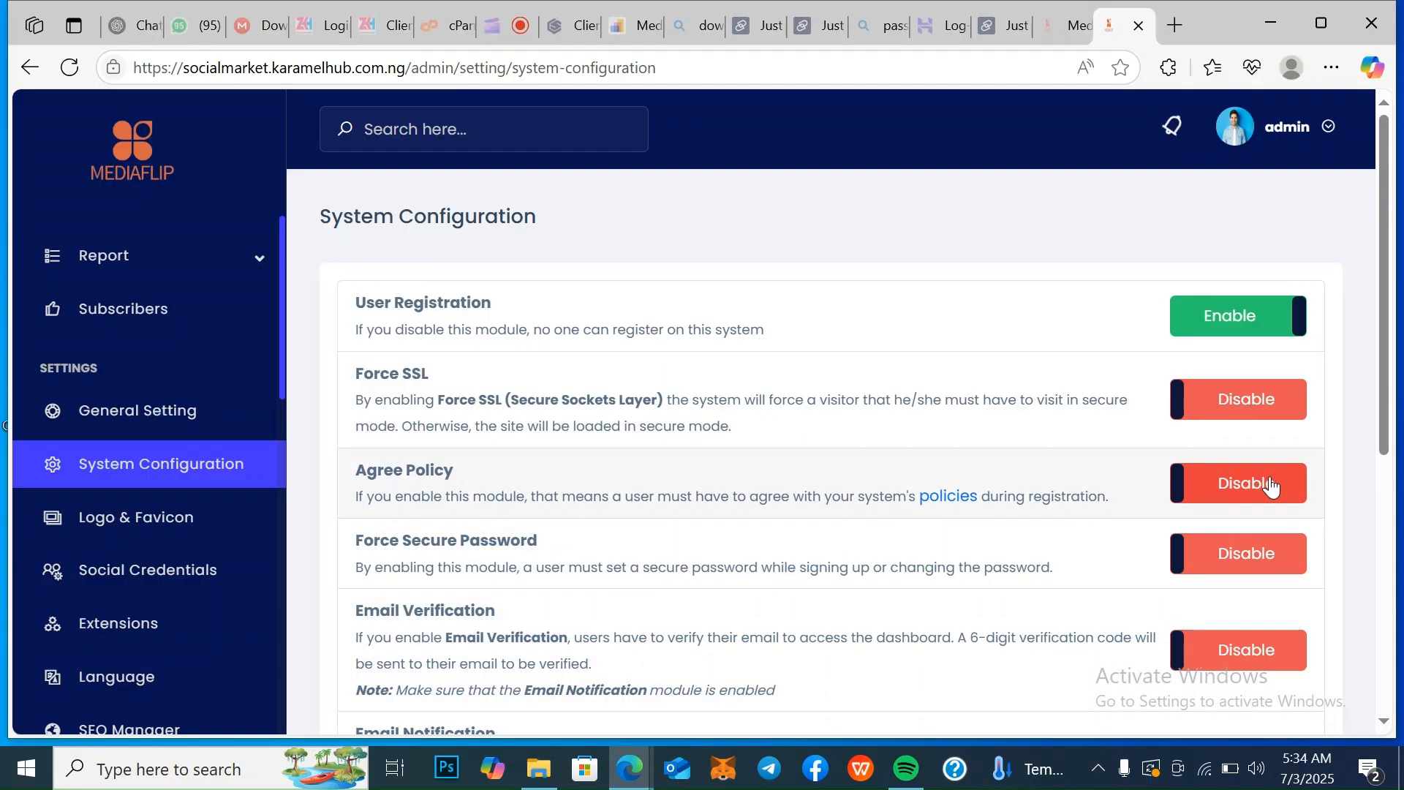
Examine the remaining system configuration modules, from Agree Policy and Force Secure Password through the verification and notification modules to Language Option
left_click(1386, 721)
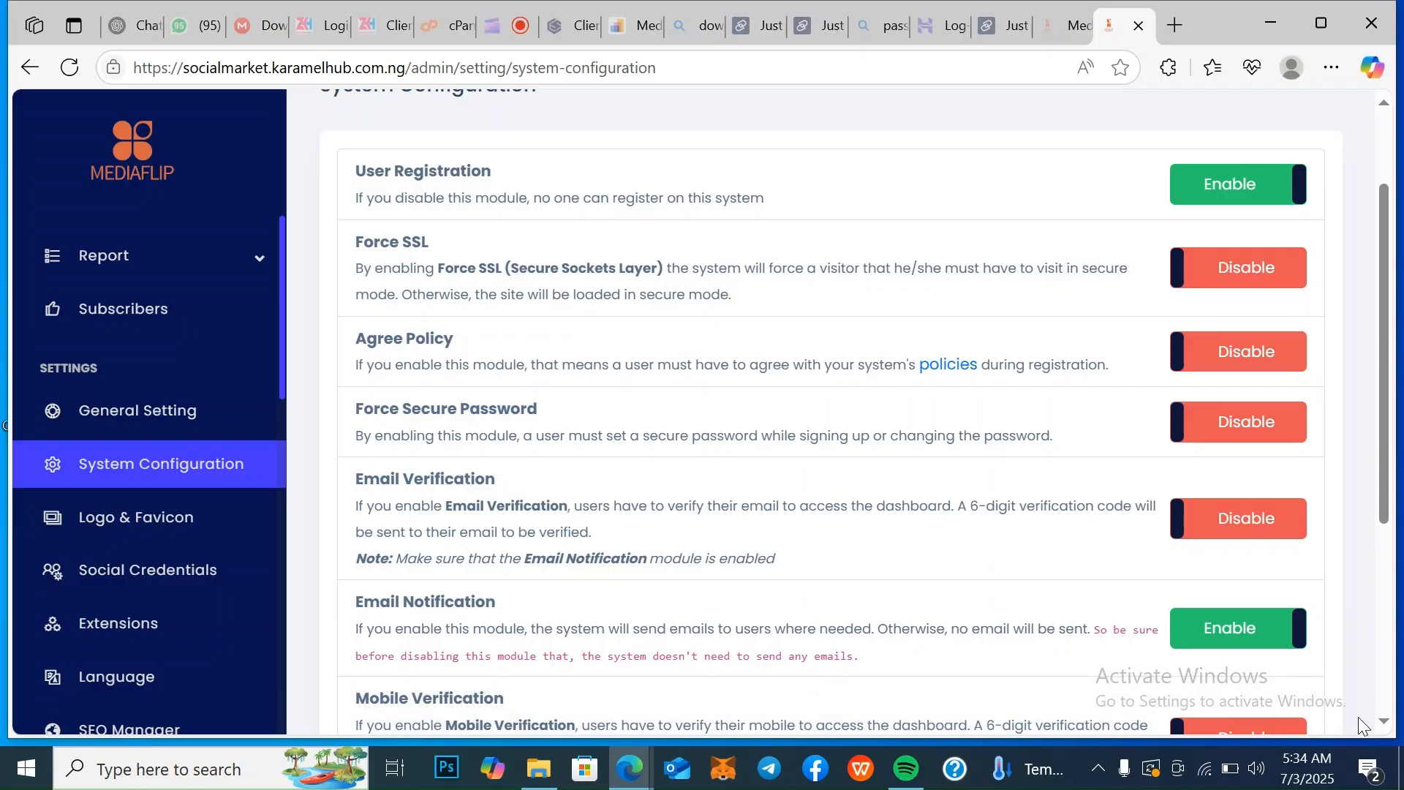
scroll(1389, 726, "down", 3)
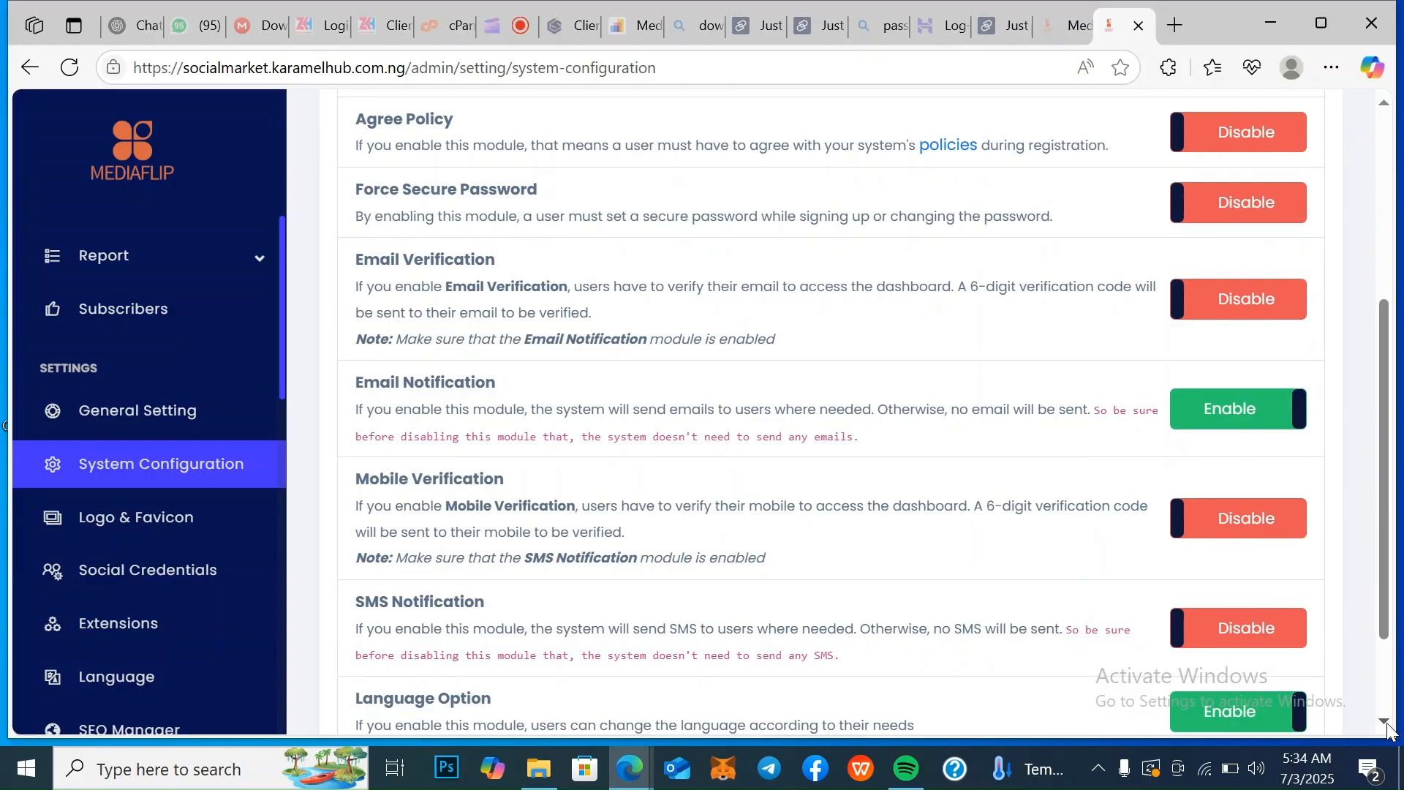
left_click(1386, 723)
left_click(1386, 723)
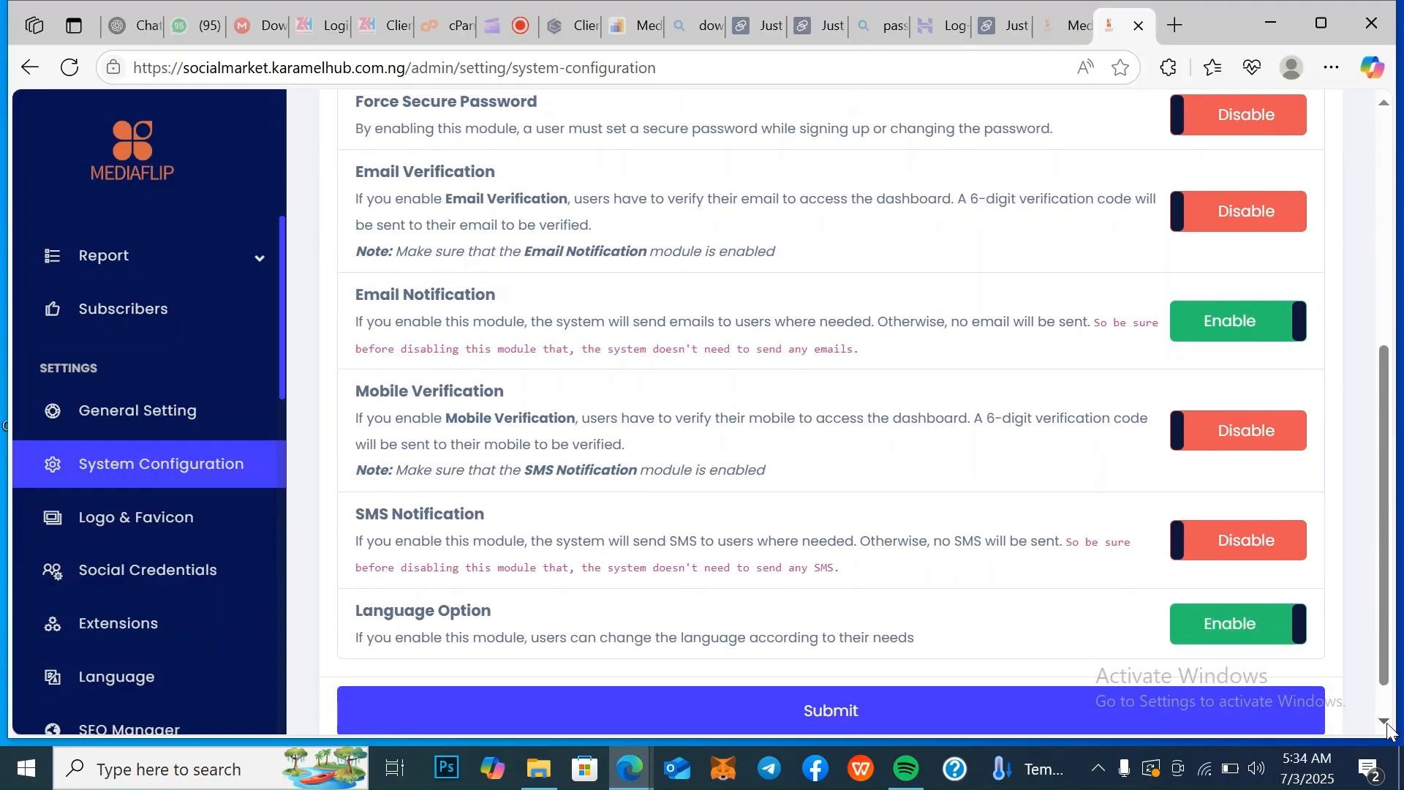
left_click(1387, 722)
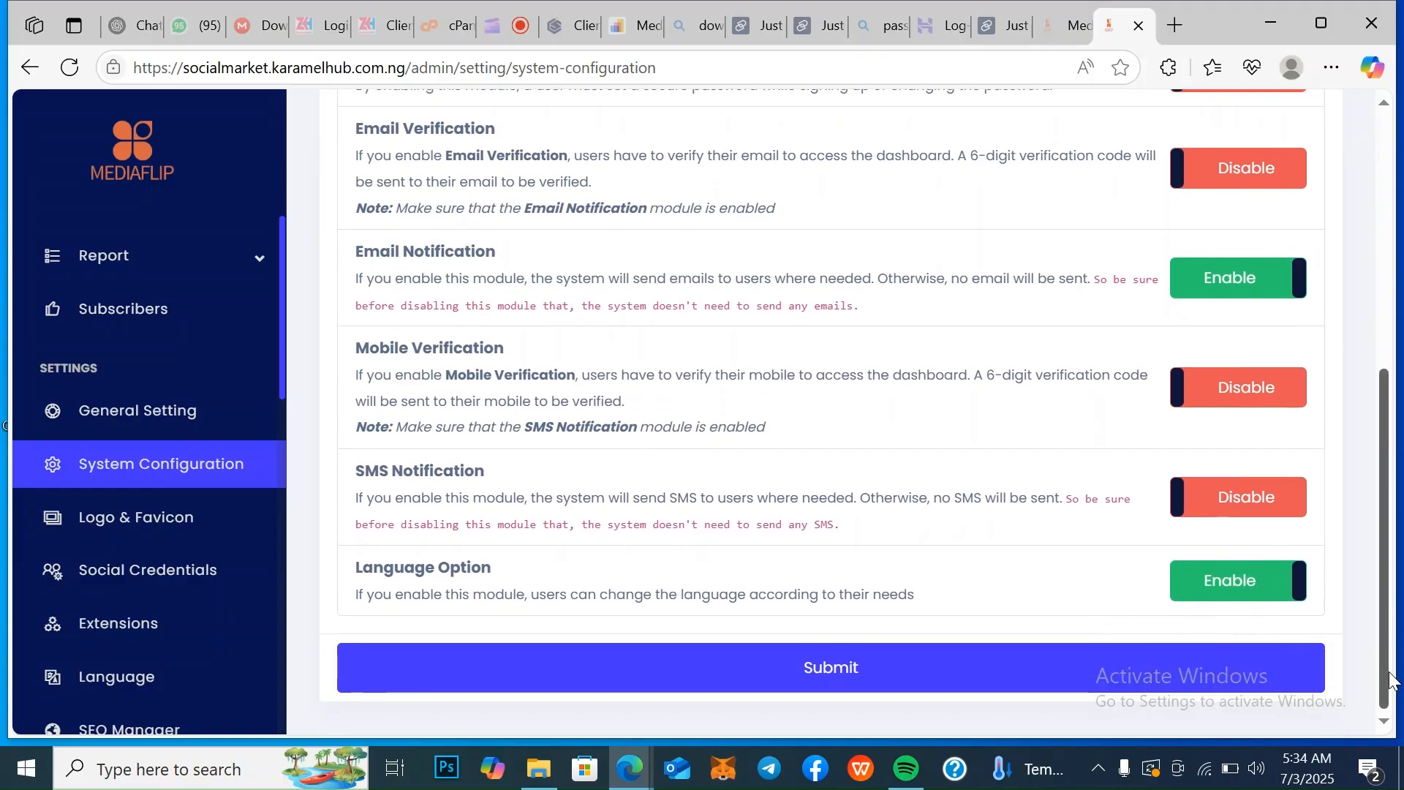
scroll(1363, 521, "up", 3)
scroll(1363, 520, "down", 3)
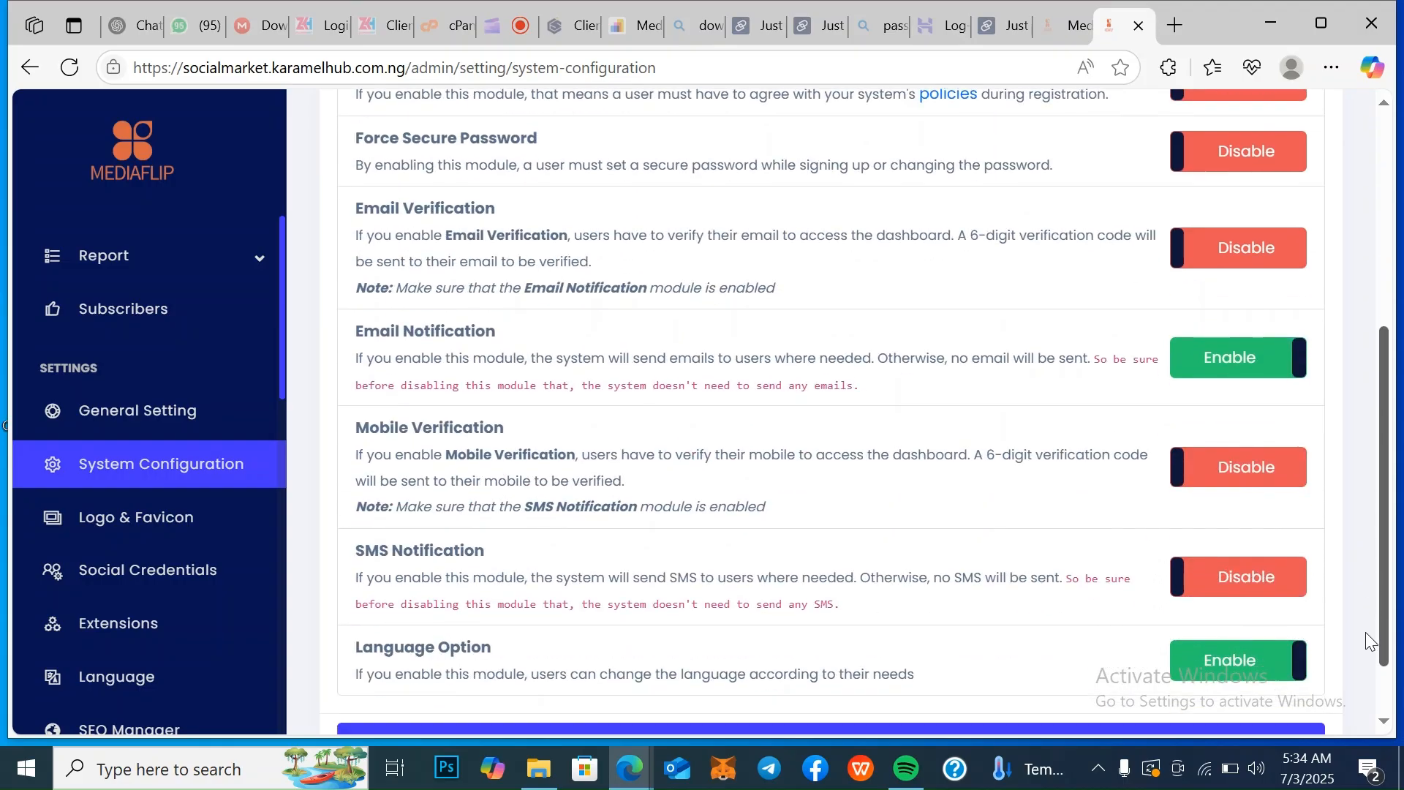
scroll(1367, 672, "up", 1)
scroll(1364, 652, "down", 1)
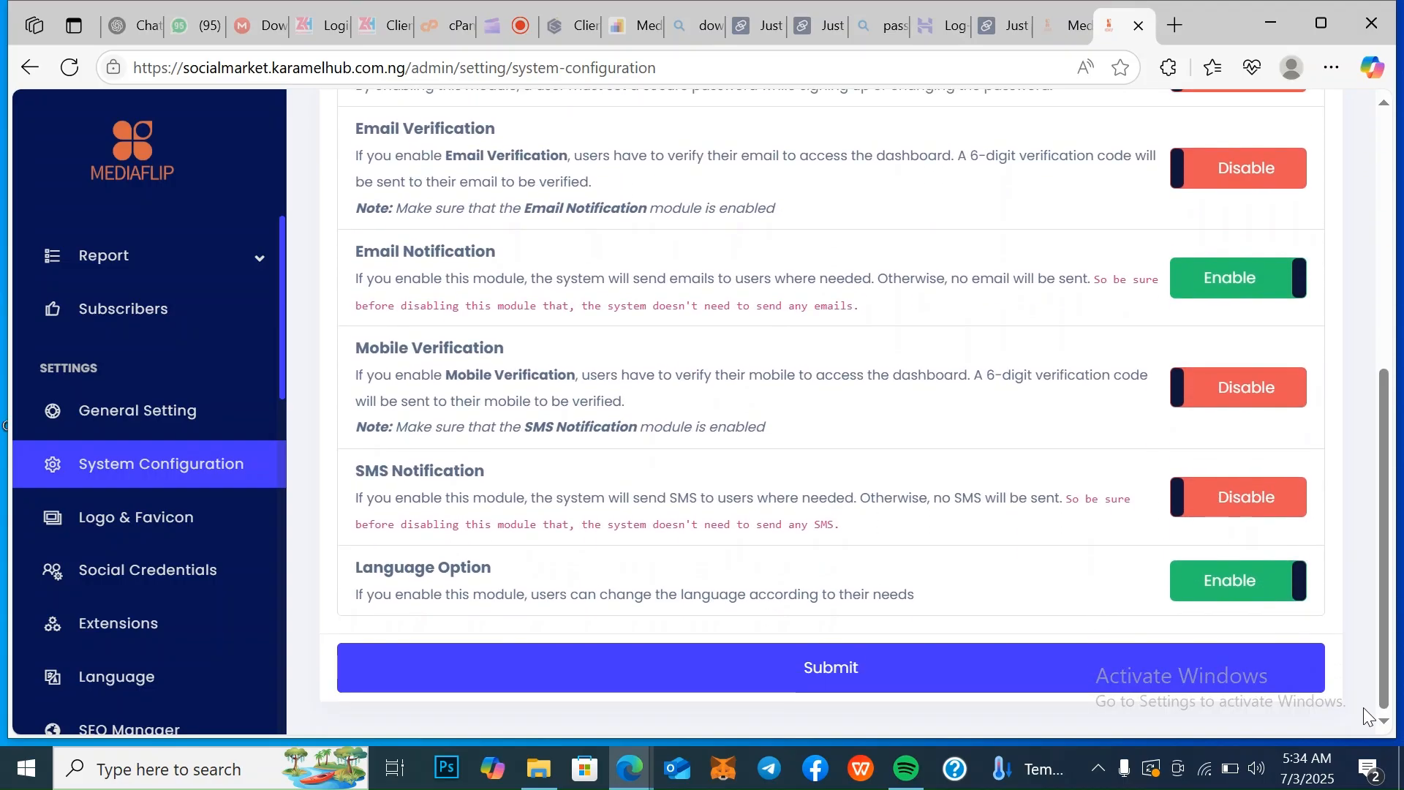
Open the logo and favicon settings and review the light logo, dark logo and favicon upload options
left_click(151, 525)
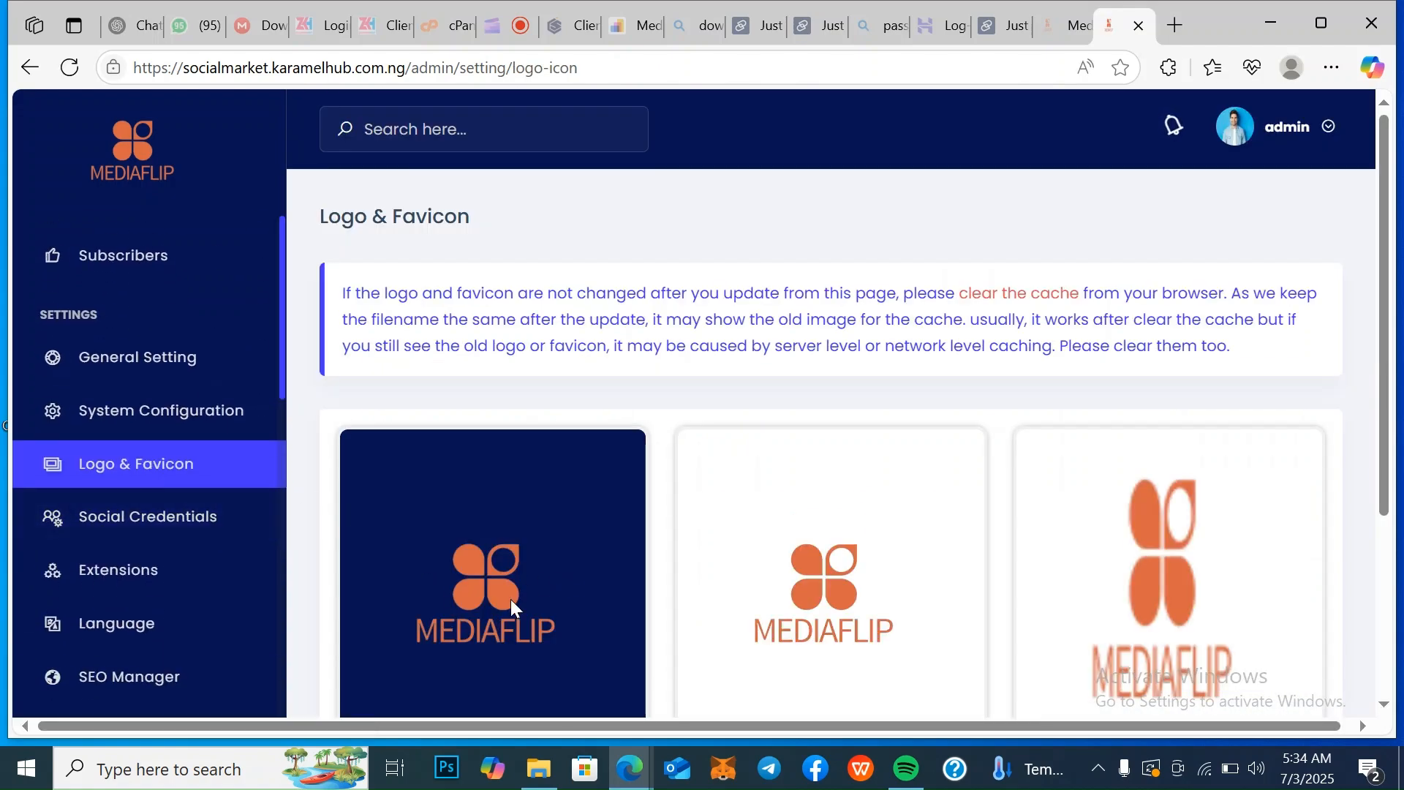
scroll(1390, 713, "down", 3)
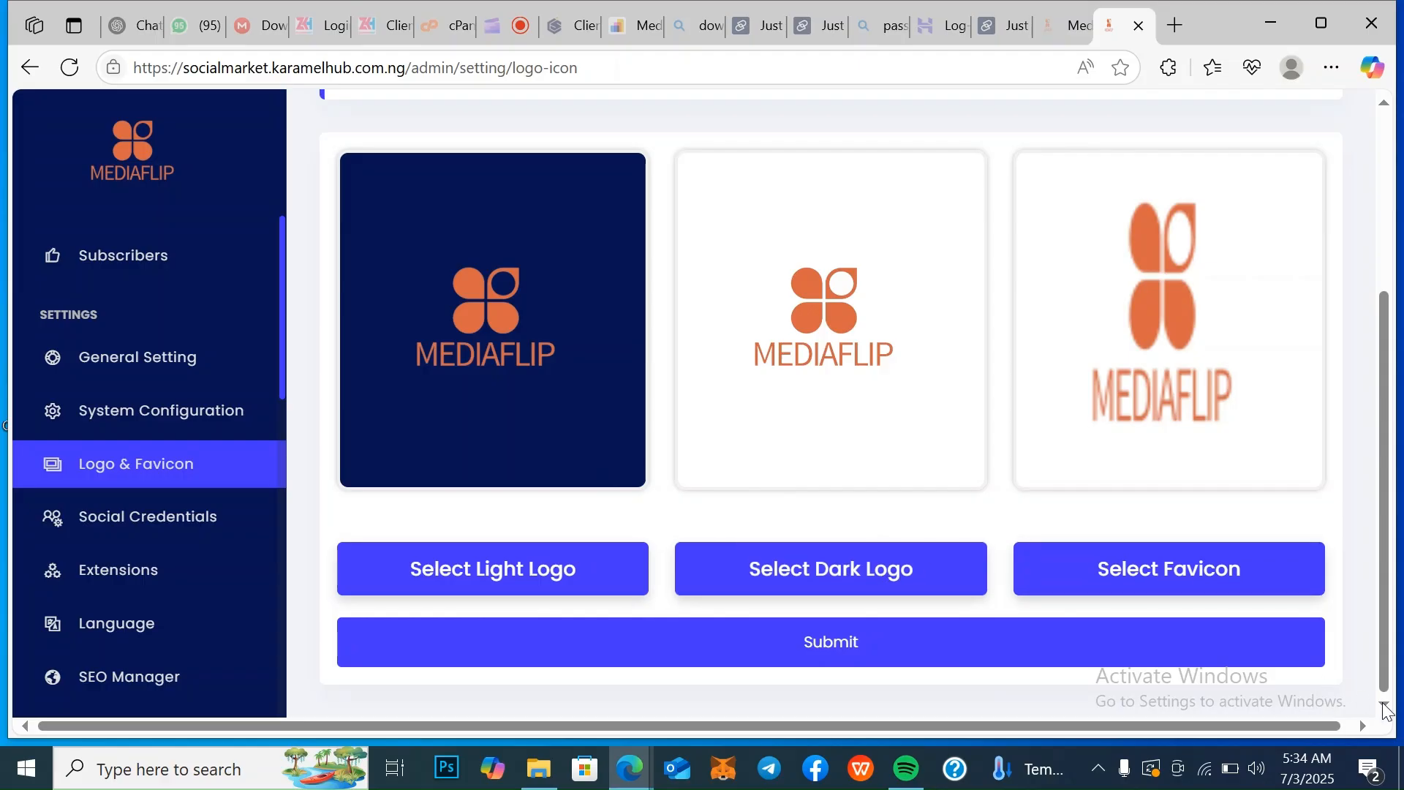
mouse_move(1384, 651)
left_mouse_down()
mouse_move(1379, 498)
mouse_move(1377, 655)
left_mouse_up()
Open the social login credentials for Google, Facebook and Linkedin and look over the remaining settings, frontend manager and extra sections
left_click_drag(282, 334, 300, 489)
left_click(157, 500)
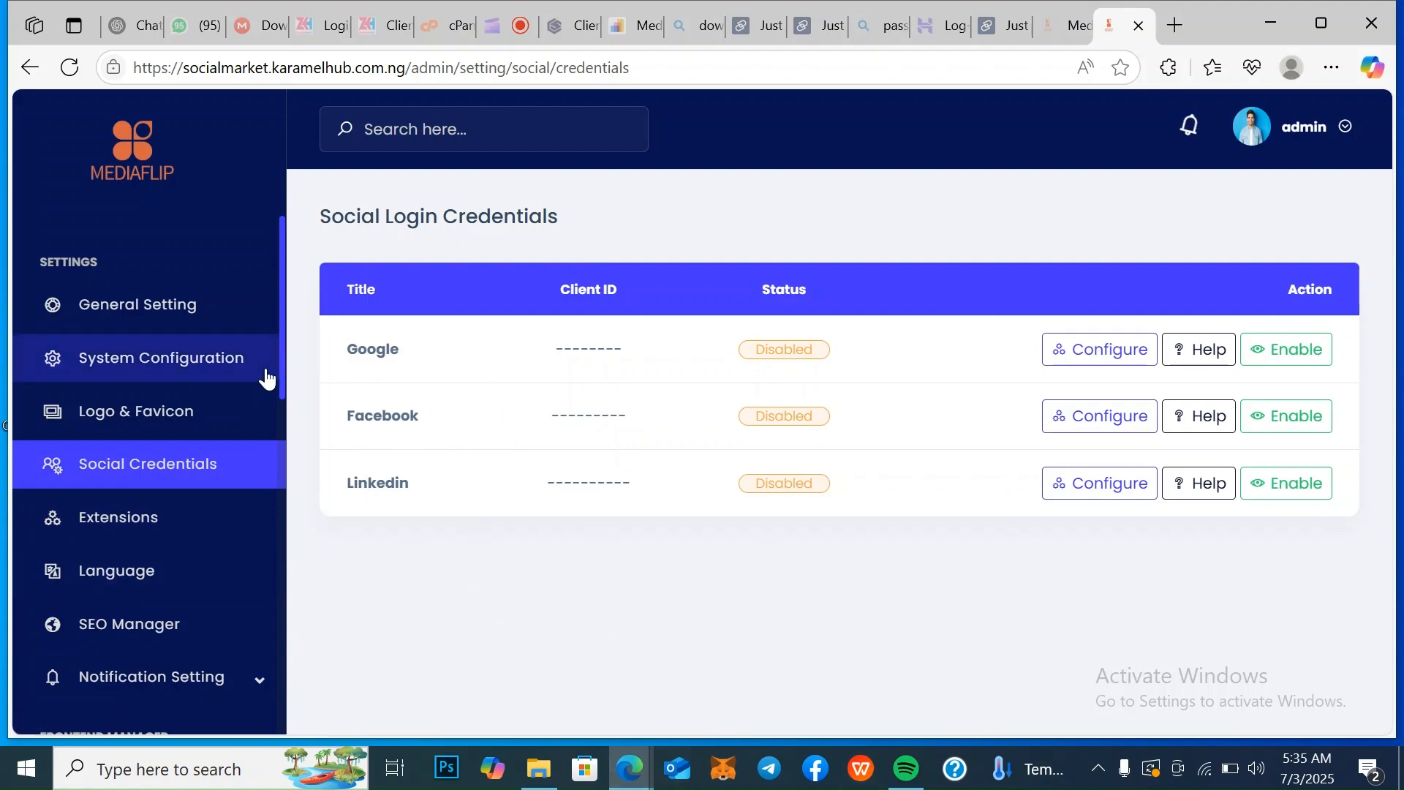
left_click_drag(282, 368, 359, 761)
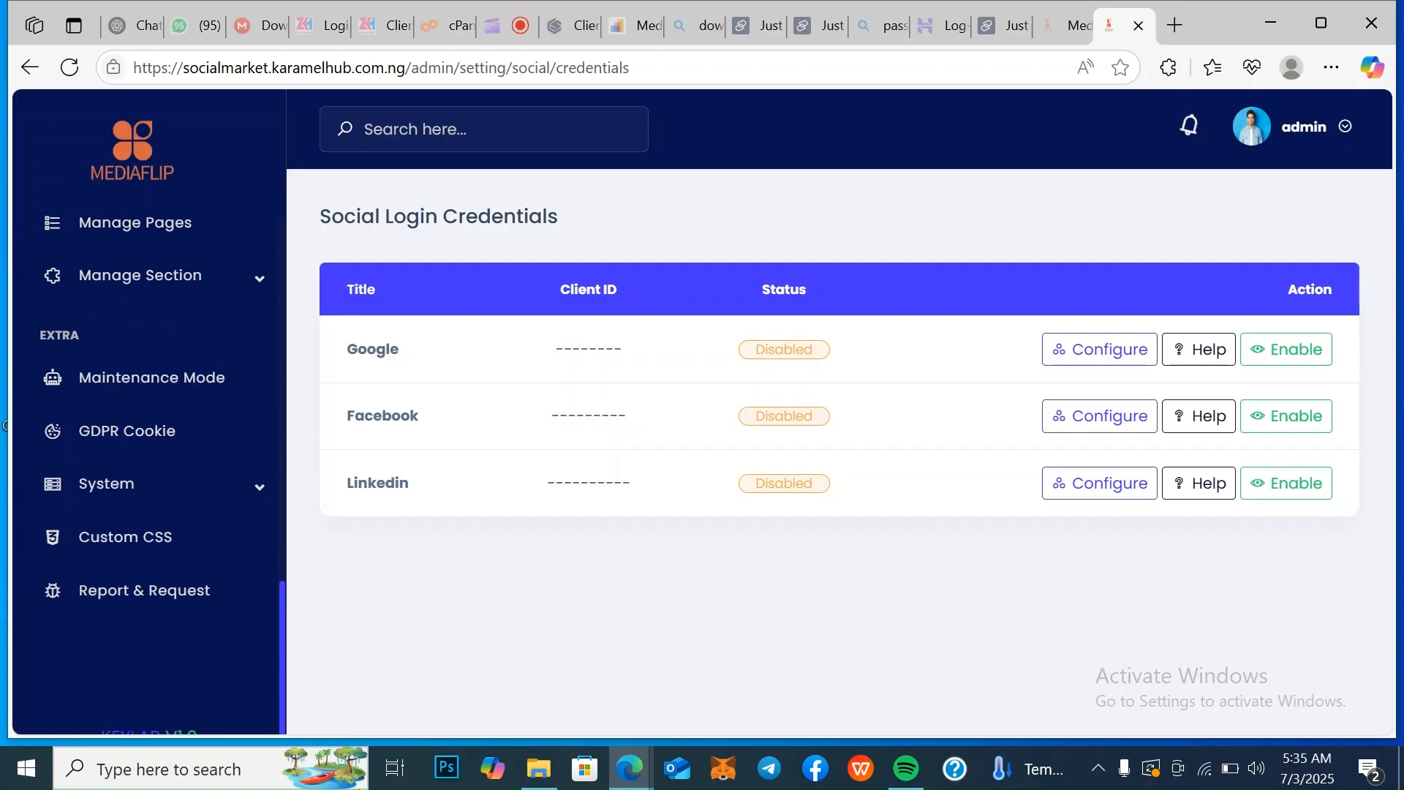
mouse_move(358, 761)
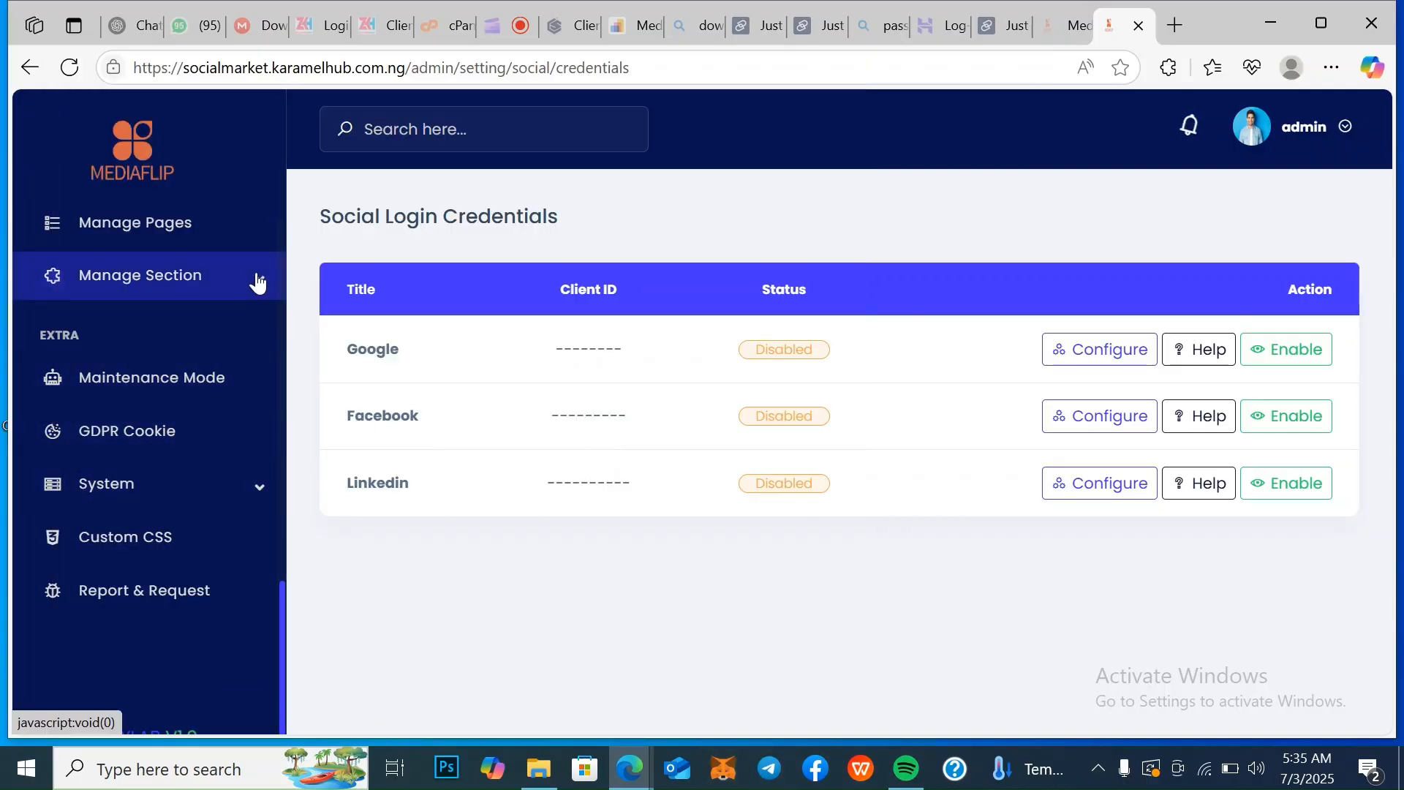
left_click_drag(283, 603, 301, 441)
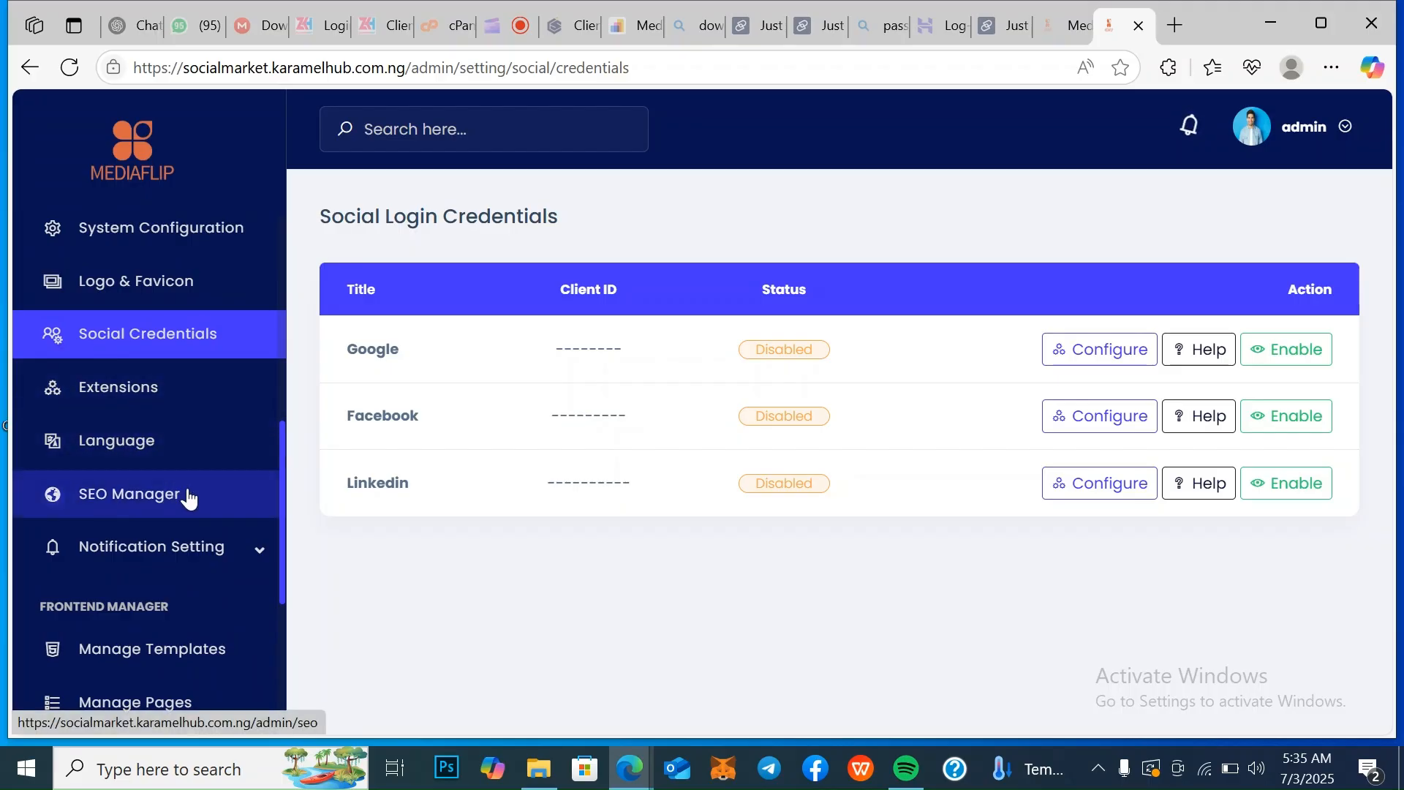
left_click_drag(284, 477, 282, 505)
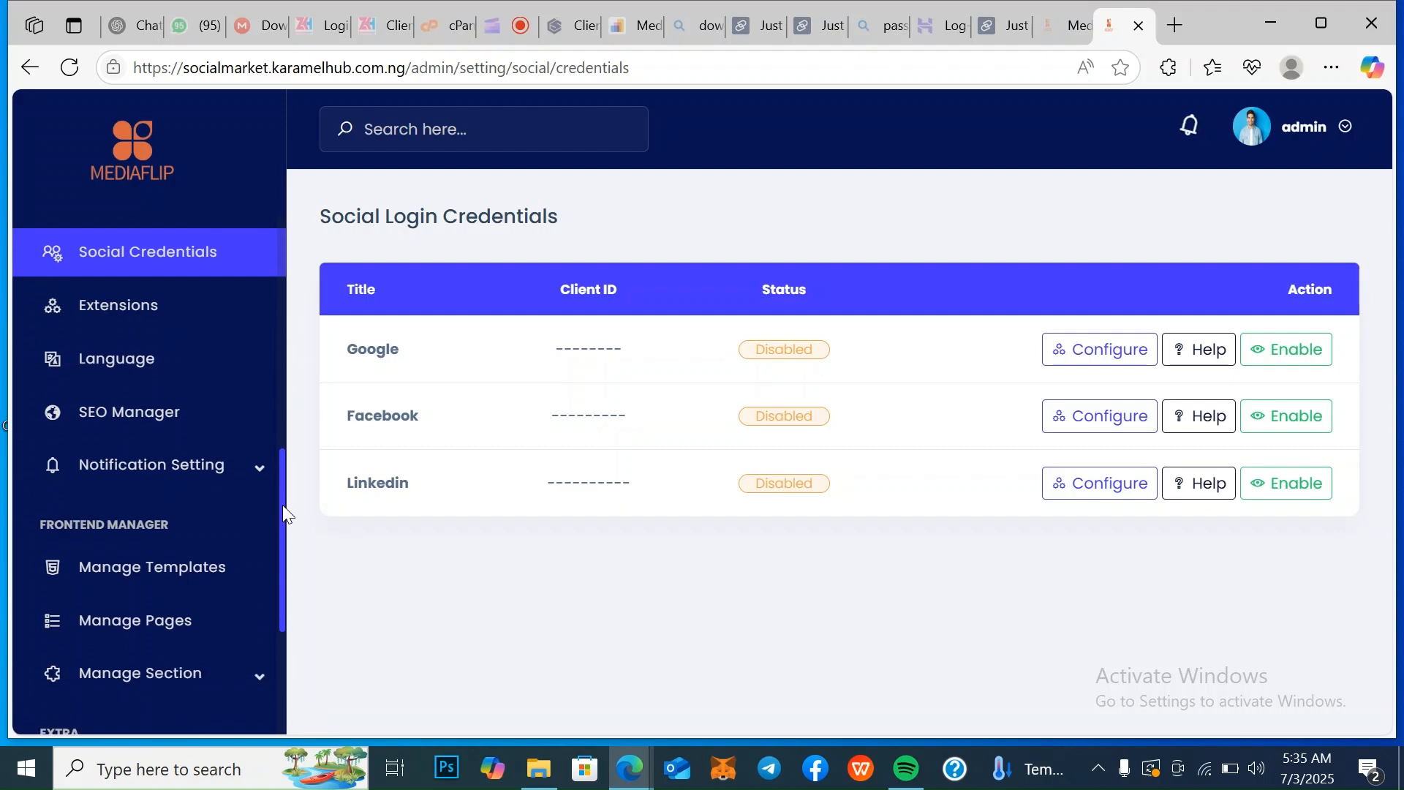
Look over the notification setting options in the admin sidebar: global template, email, SMS and notification templates
left_click(262, 475)
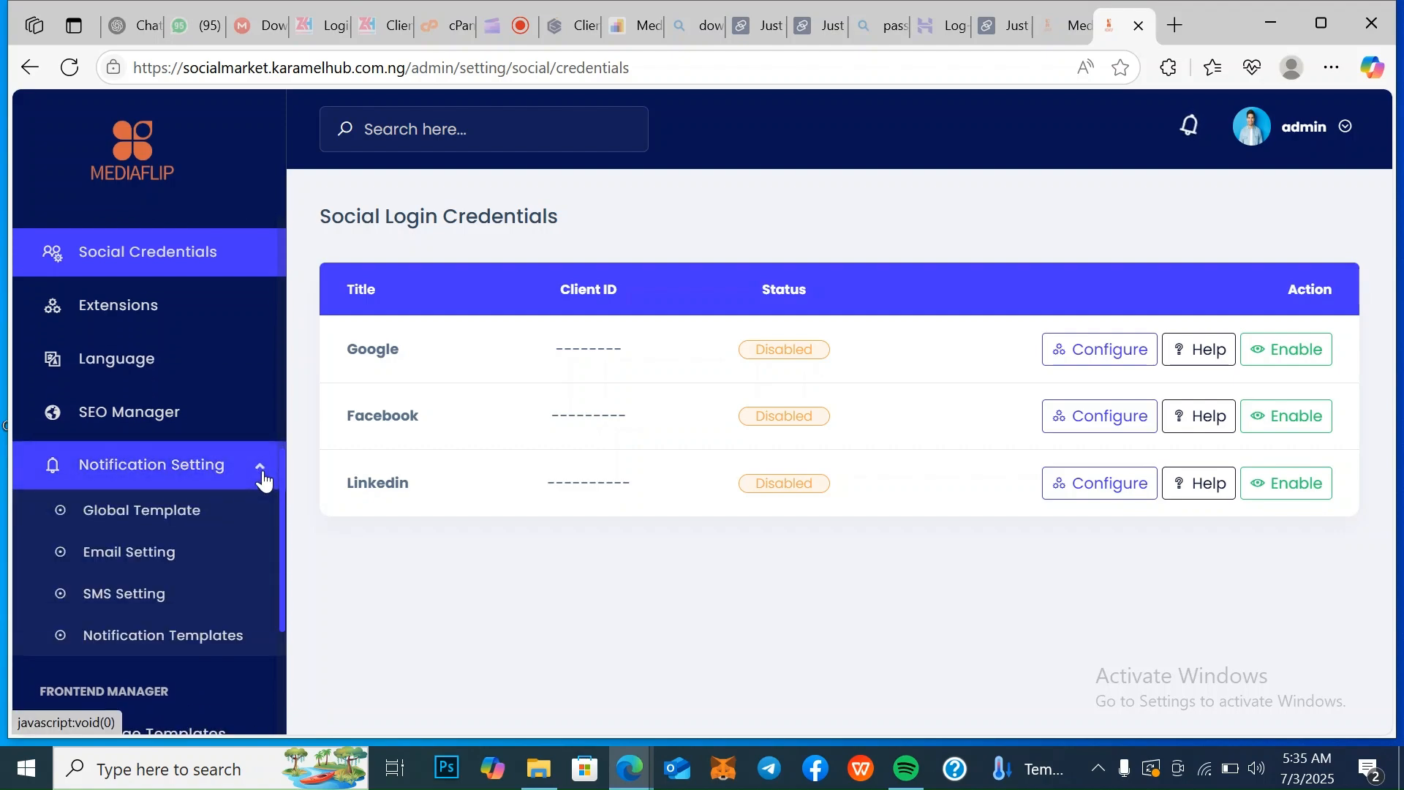
left_click(264, 479)
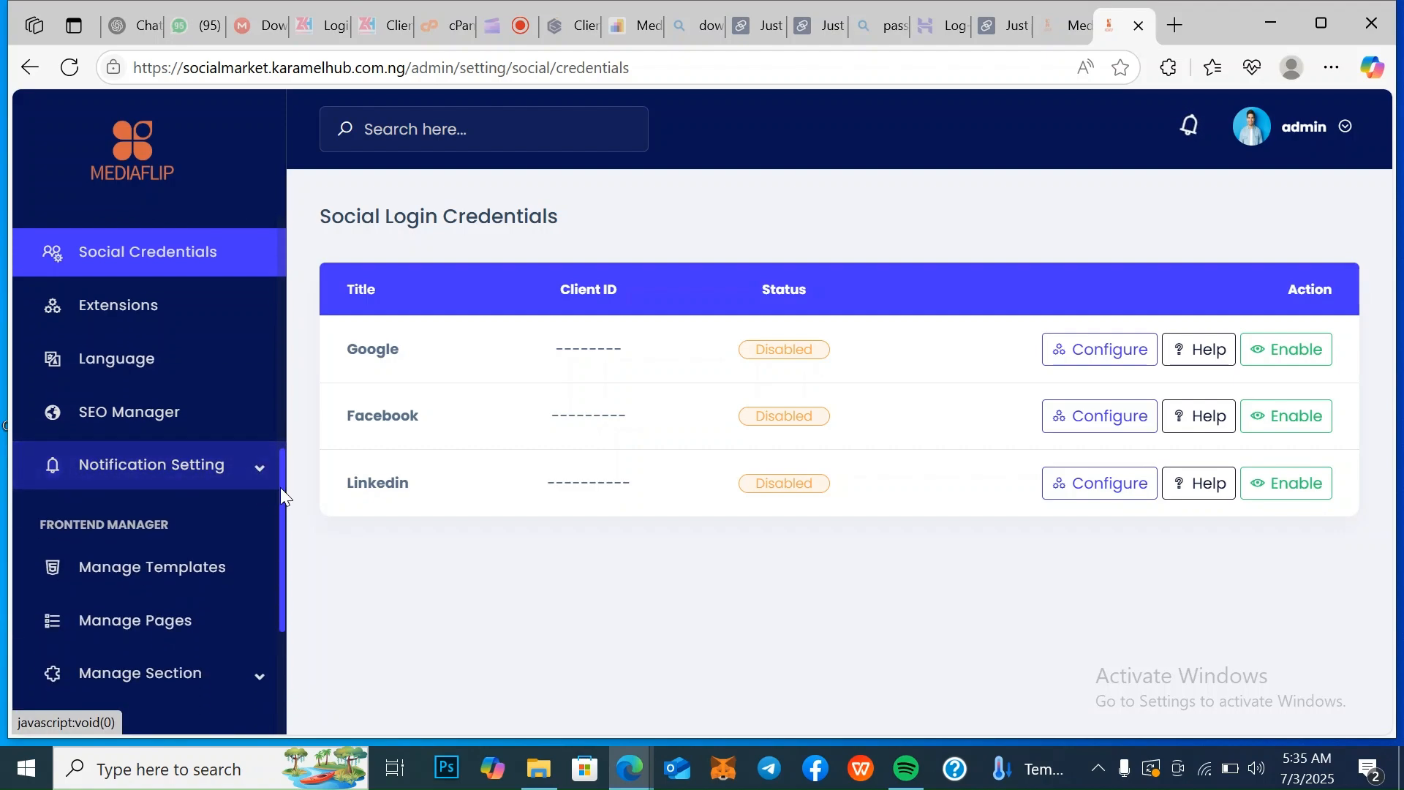
left_click_drag(283, 487, 471, 88)
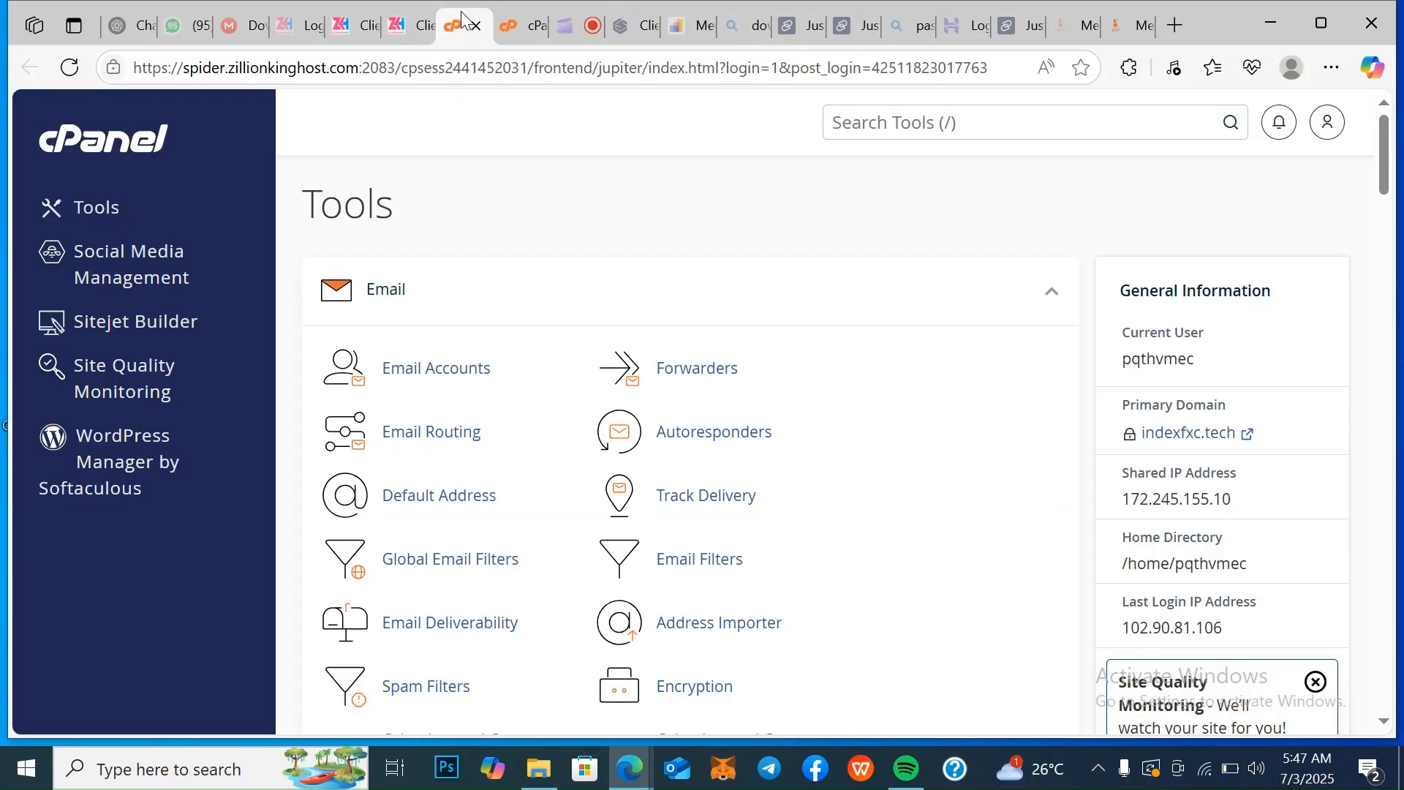
Switch to cPanel and open its File Manager from the Files tools
key("Down")
key("Down")
key("Down")
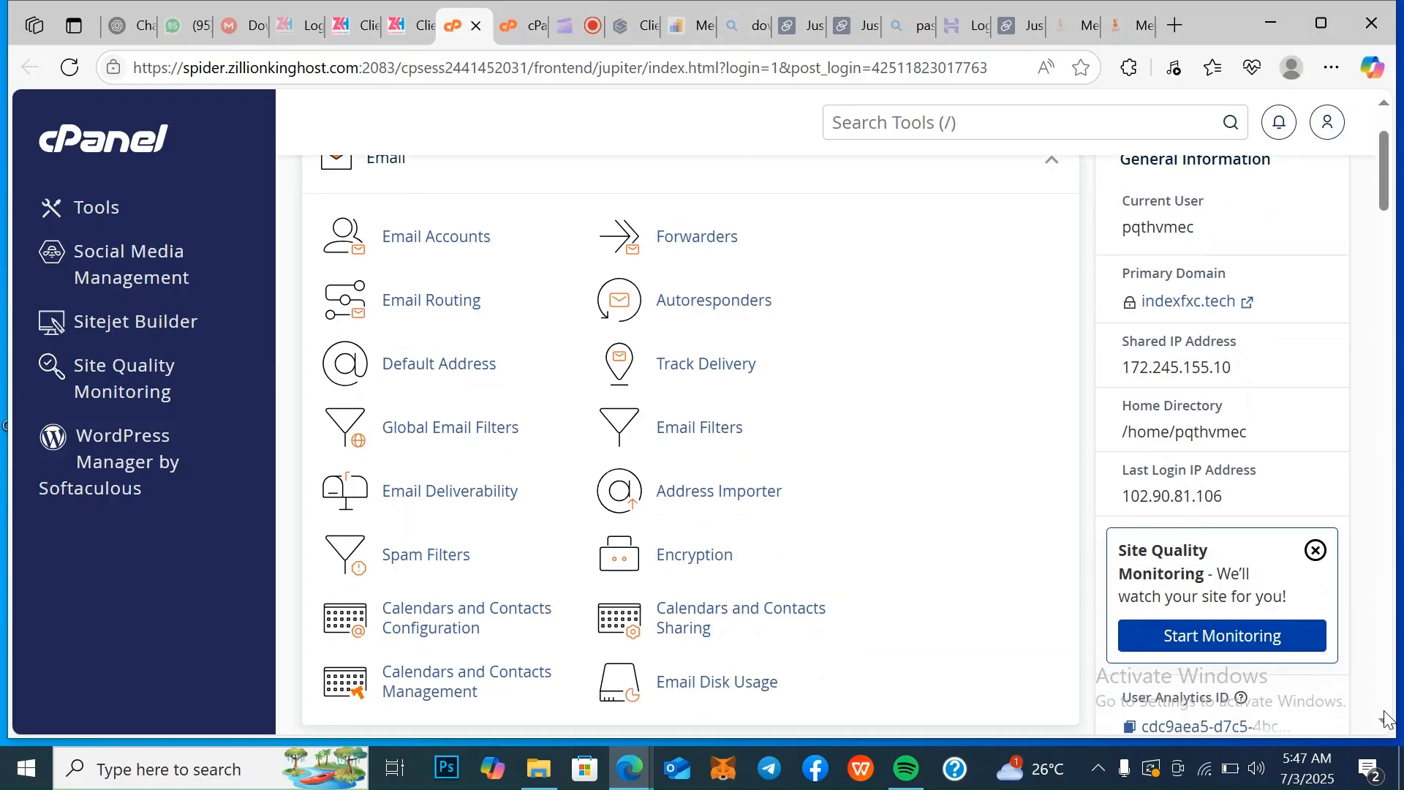
scroll(1389, 724, "down", 5)
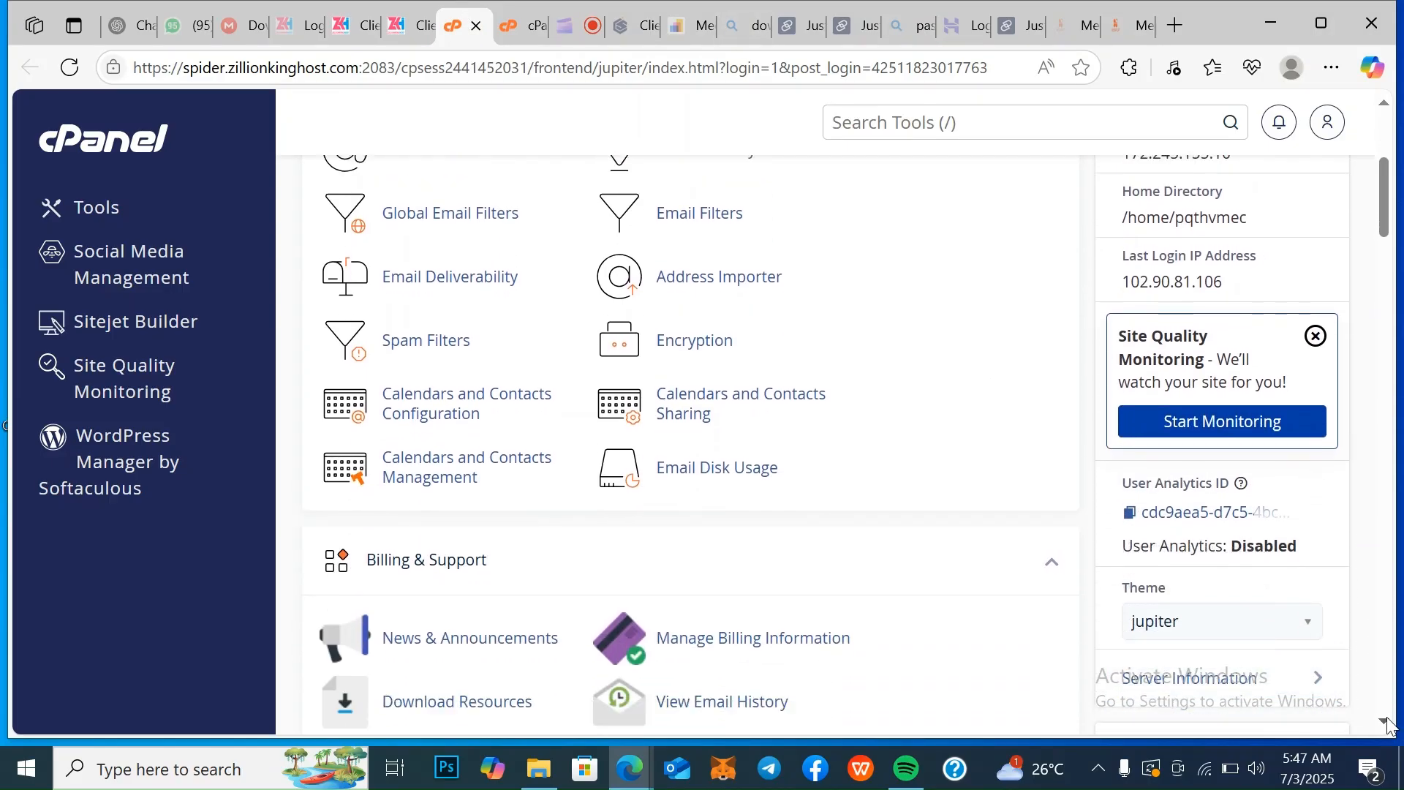
scroll(1389, 724, "down", 8)
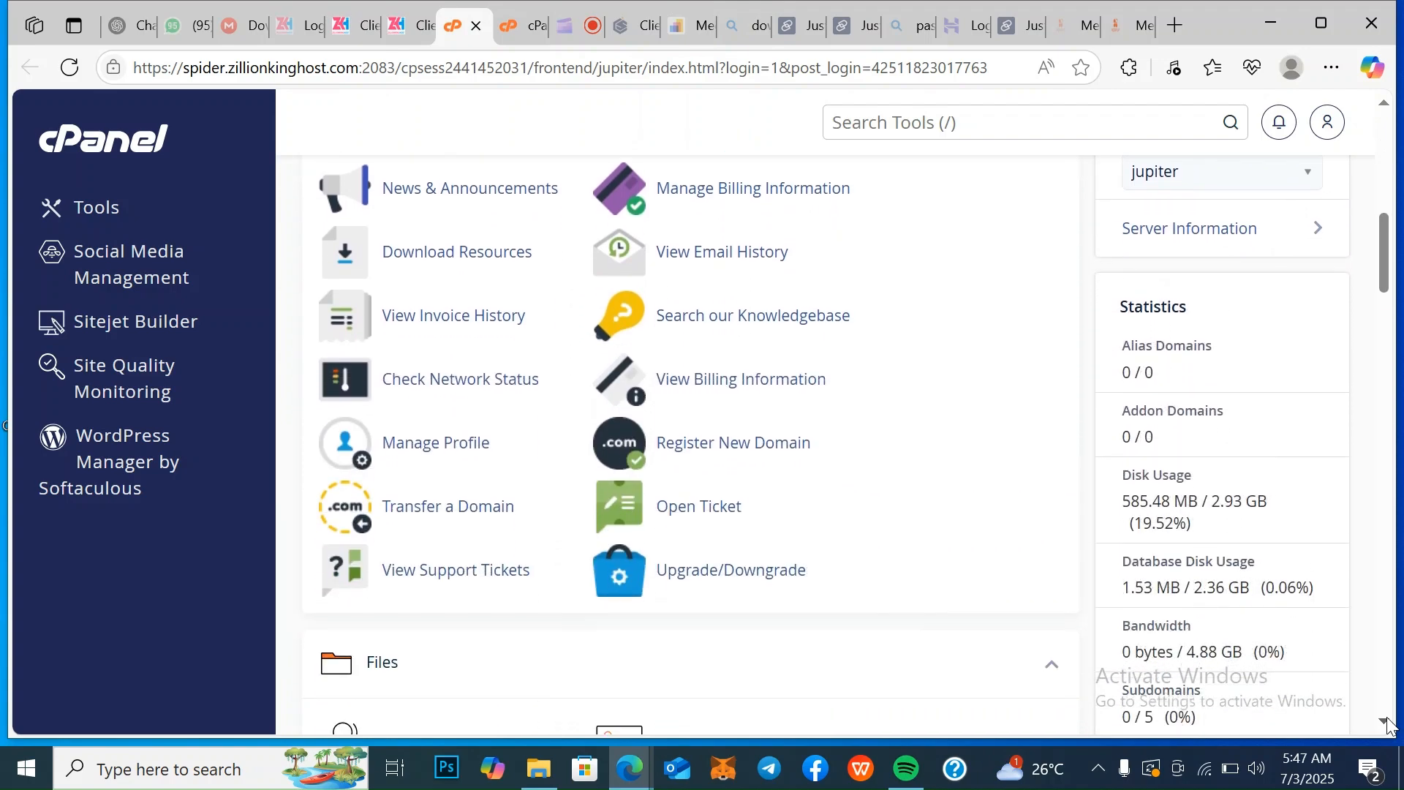
scroll(1390, 725, "down", 2)
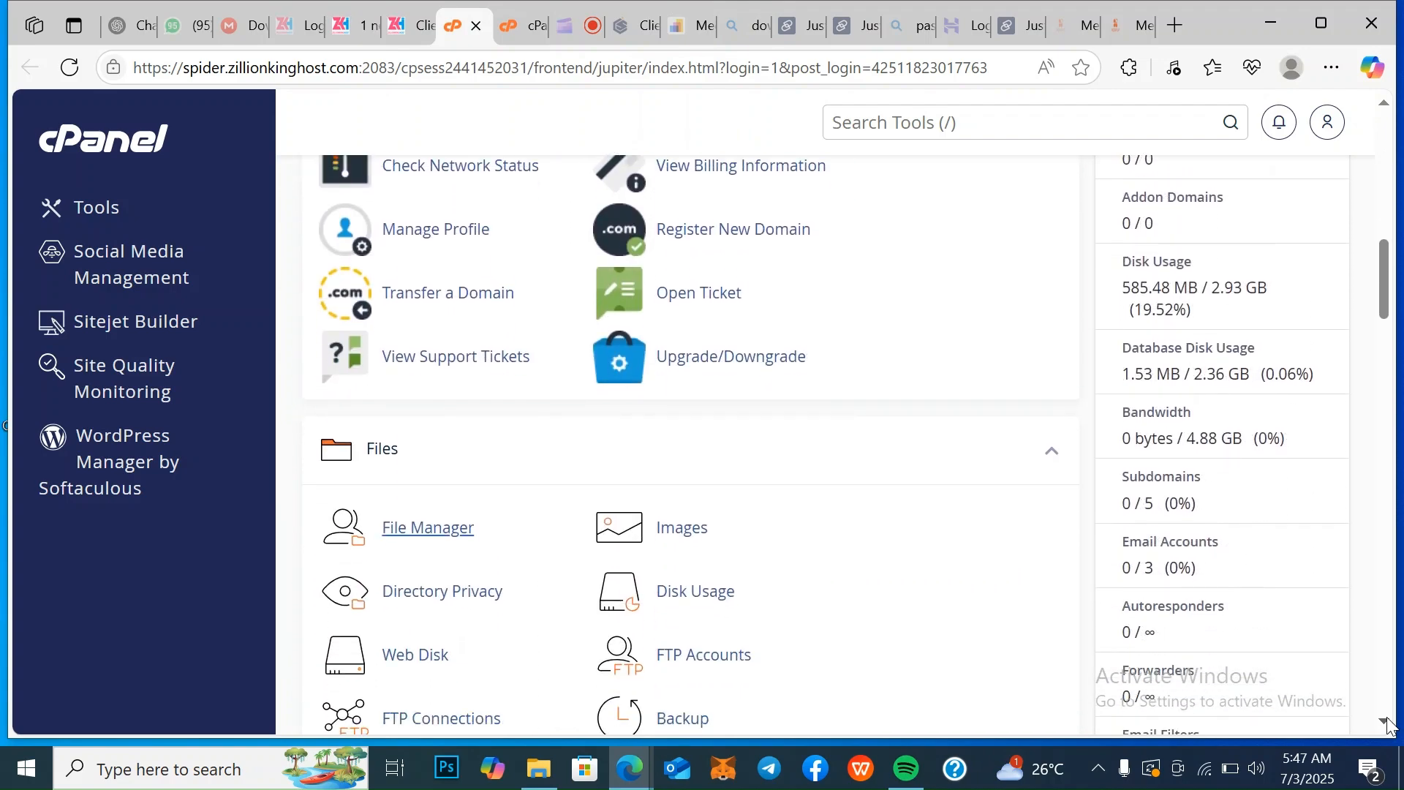
left_click(442, 540)
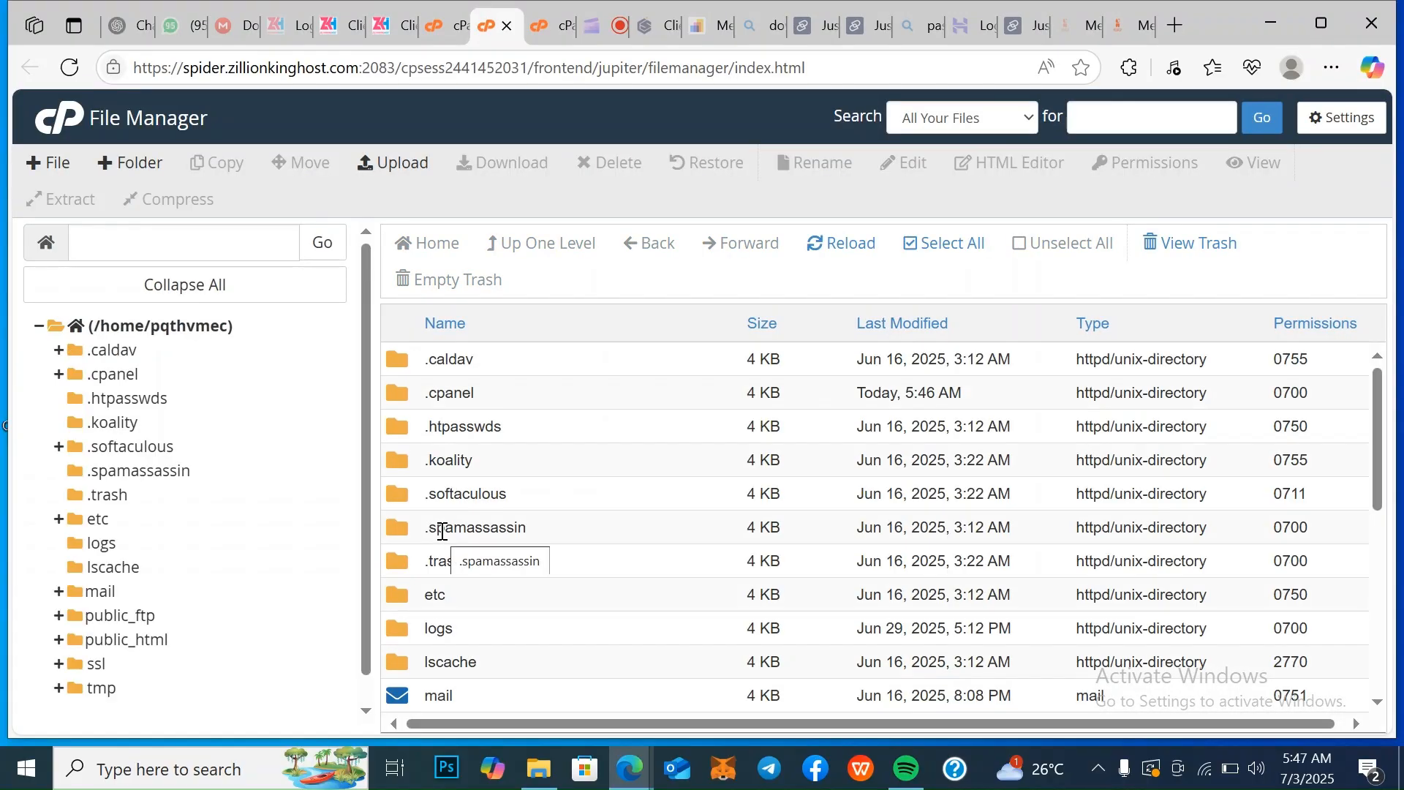
Find the public_html directory in the home folder and open it
left_click(1380, 704)
left_click(1379, 704)
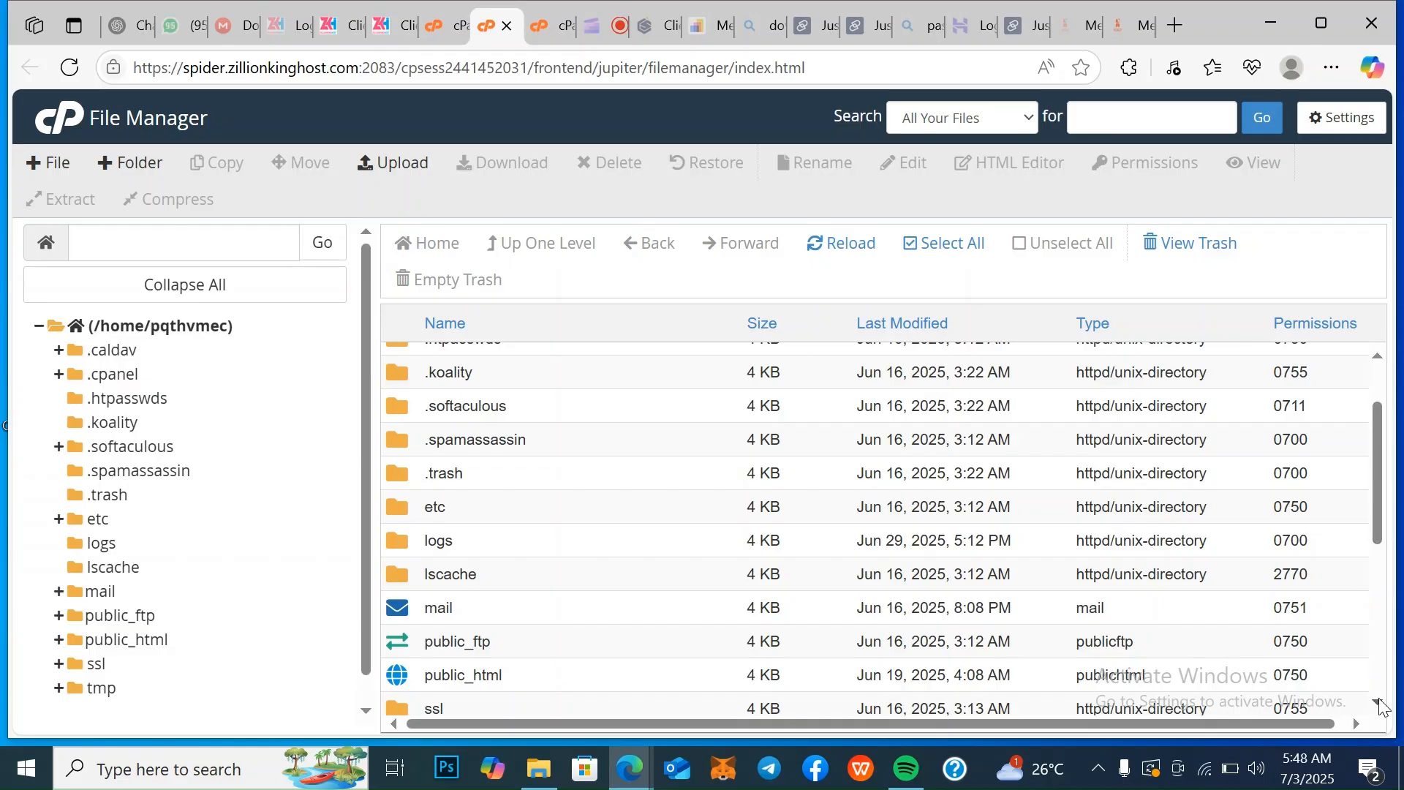
left_click(1380, 703)
left_click(1380, 703)
left_click(1380, 704)
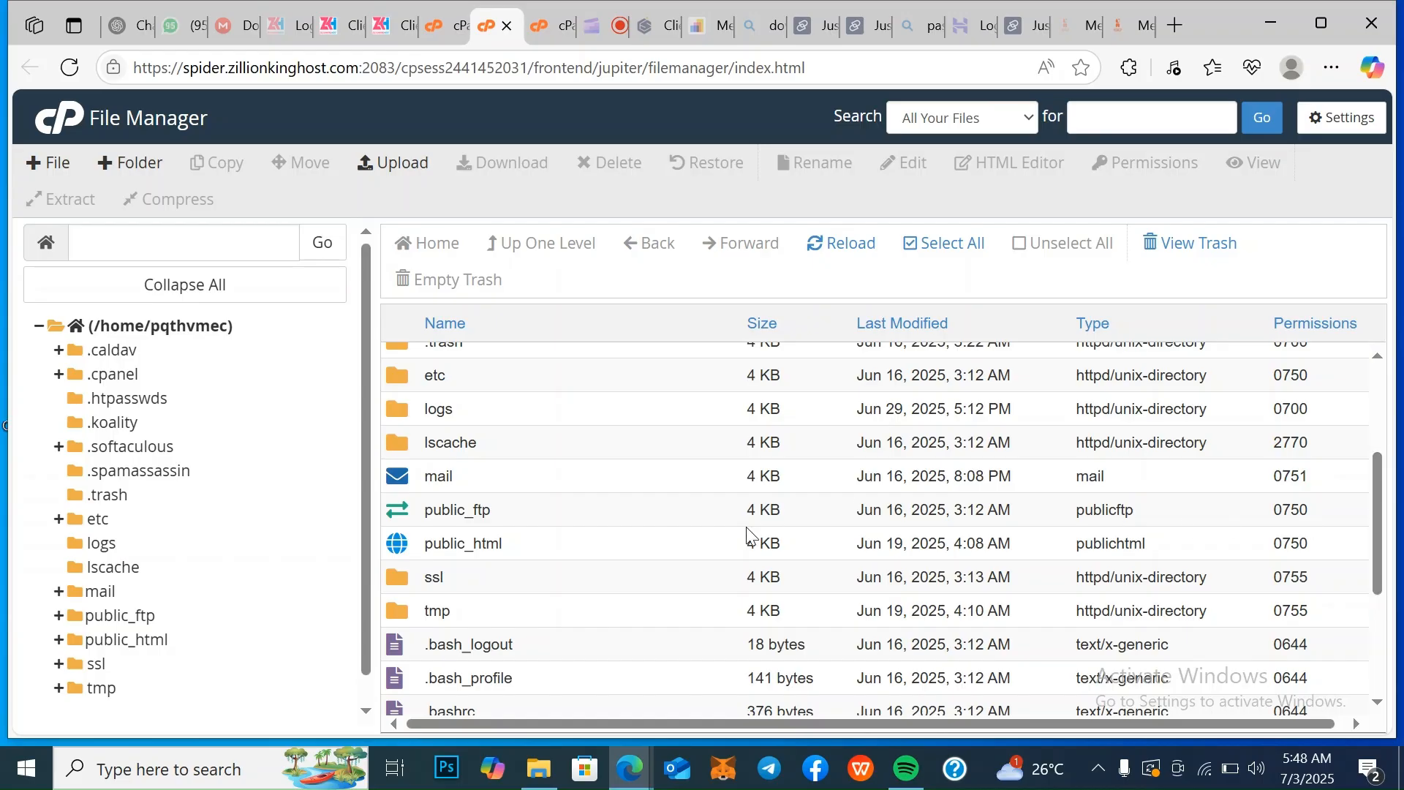
double_click(537, 542)
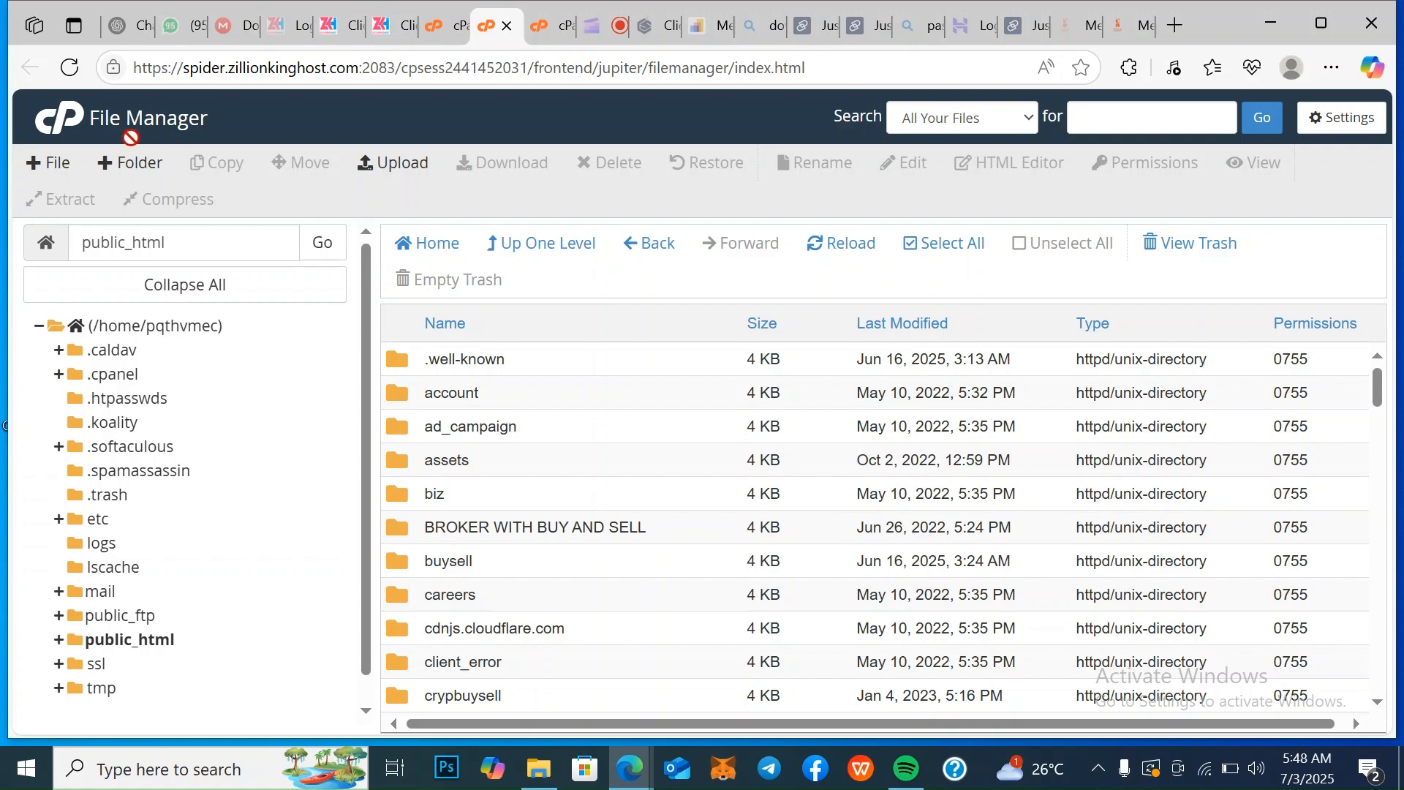
Create a new folder named sme inside public_html
left_click(123, 166)
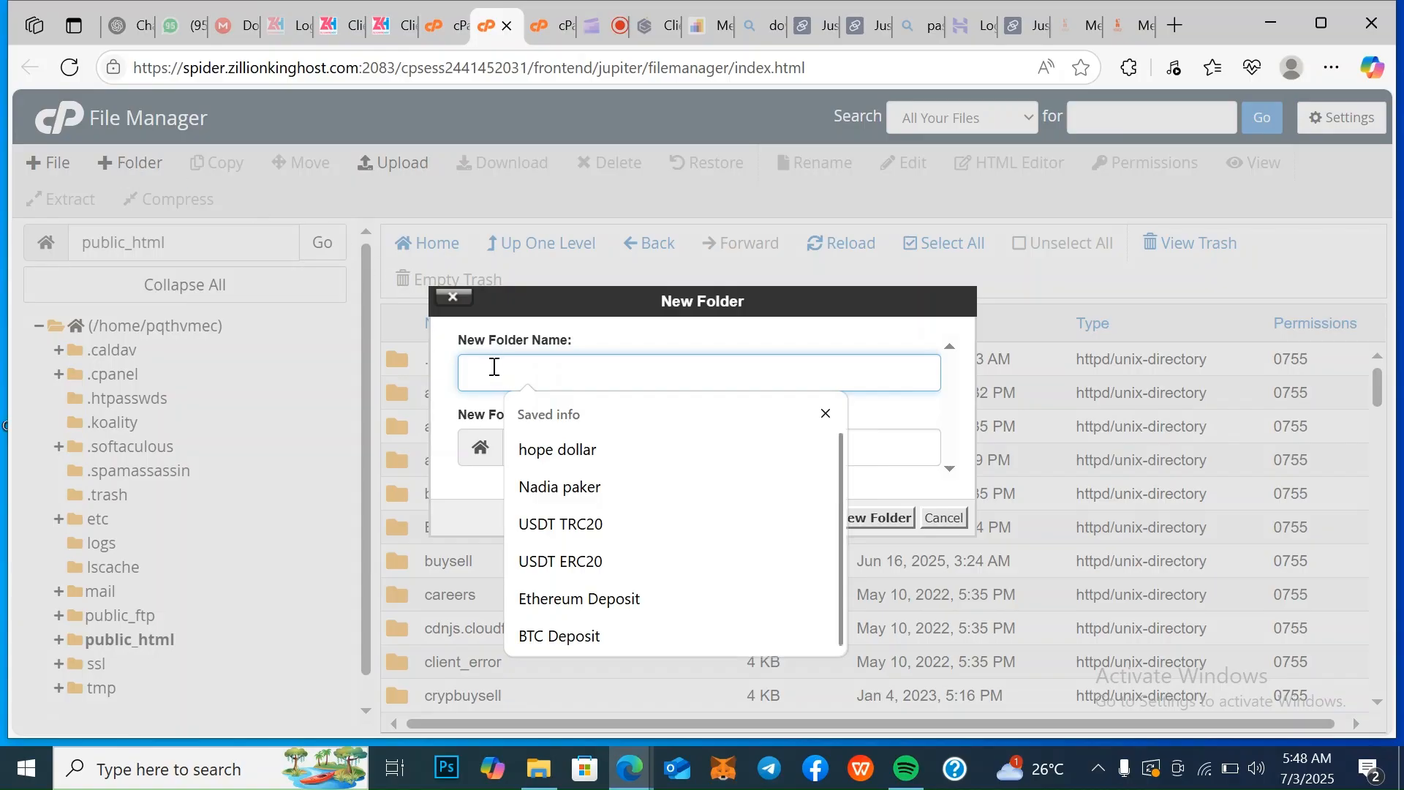
type("sm")
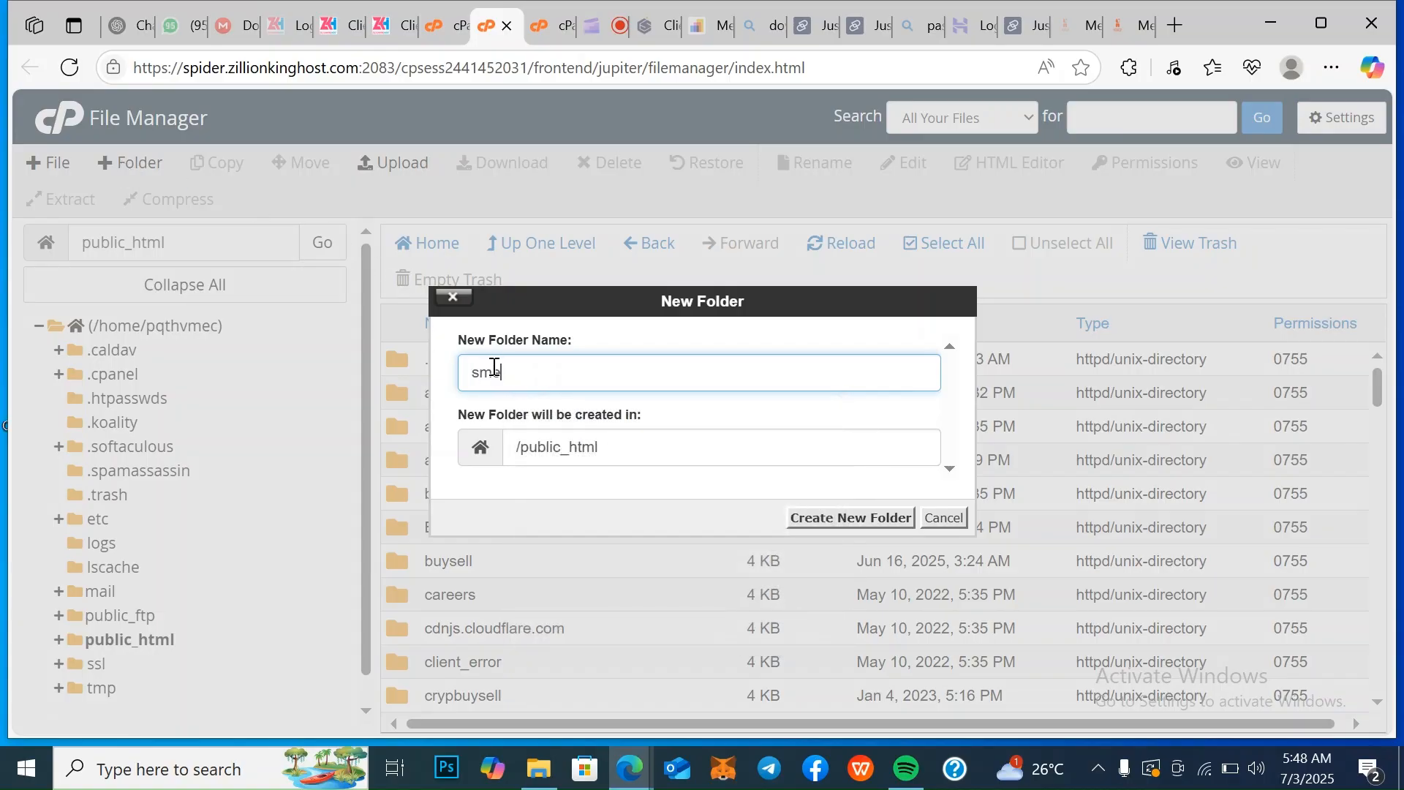
type("e")
left_click(863, 519)
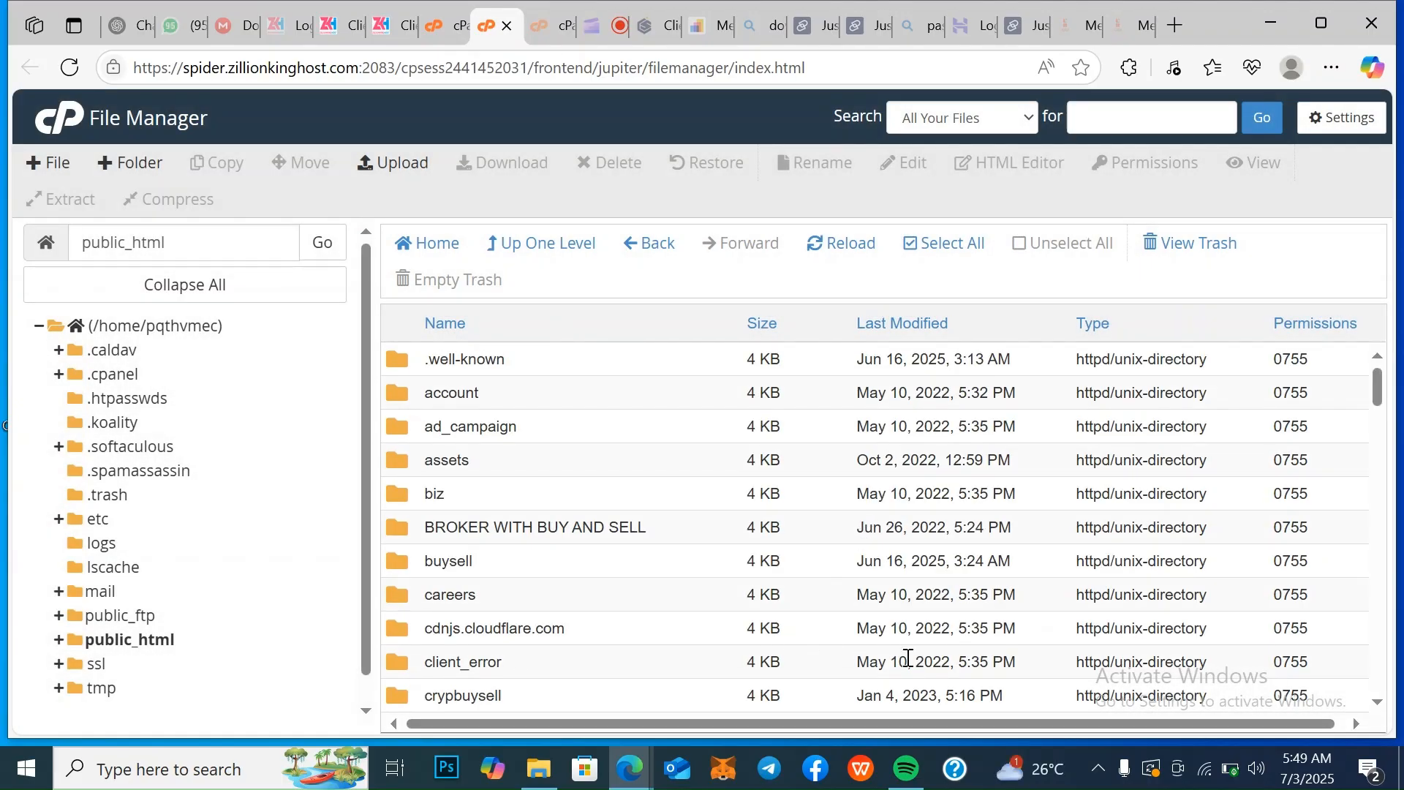
Set the computer's power mode to Better battery
left_click(1236, 777)
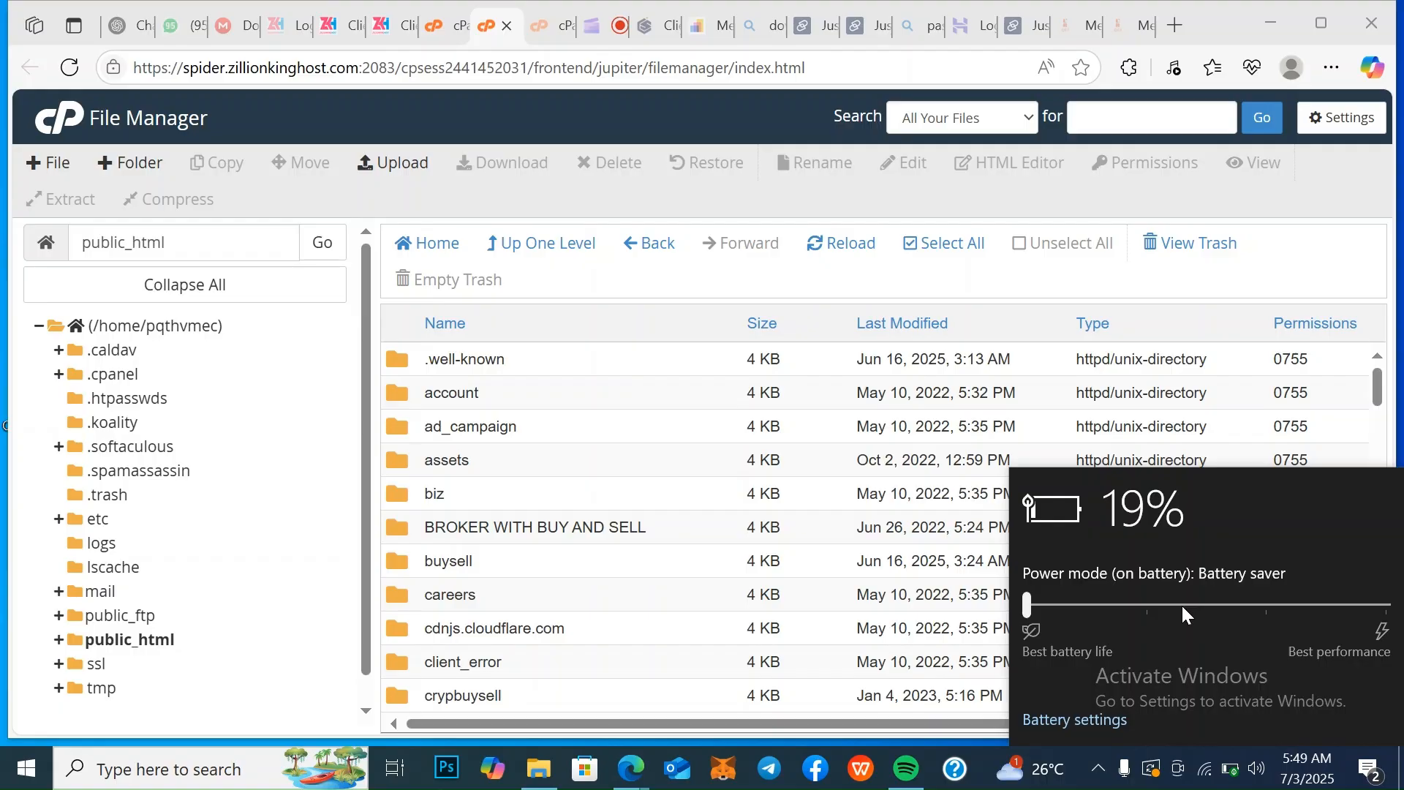
left_click(1182, 606)
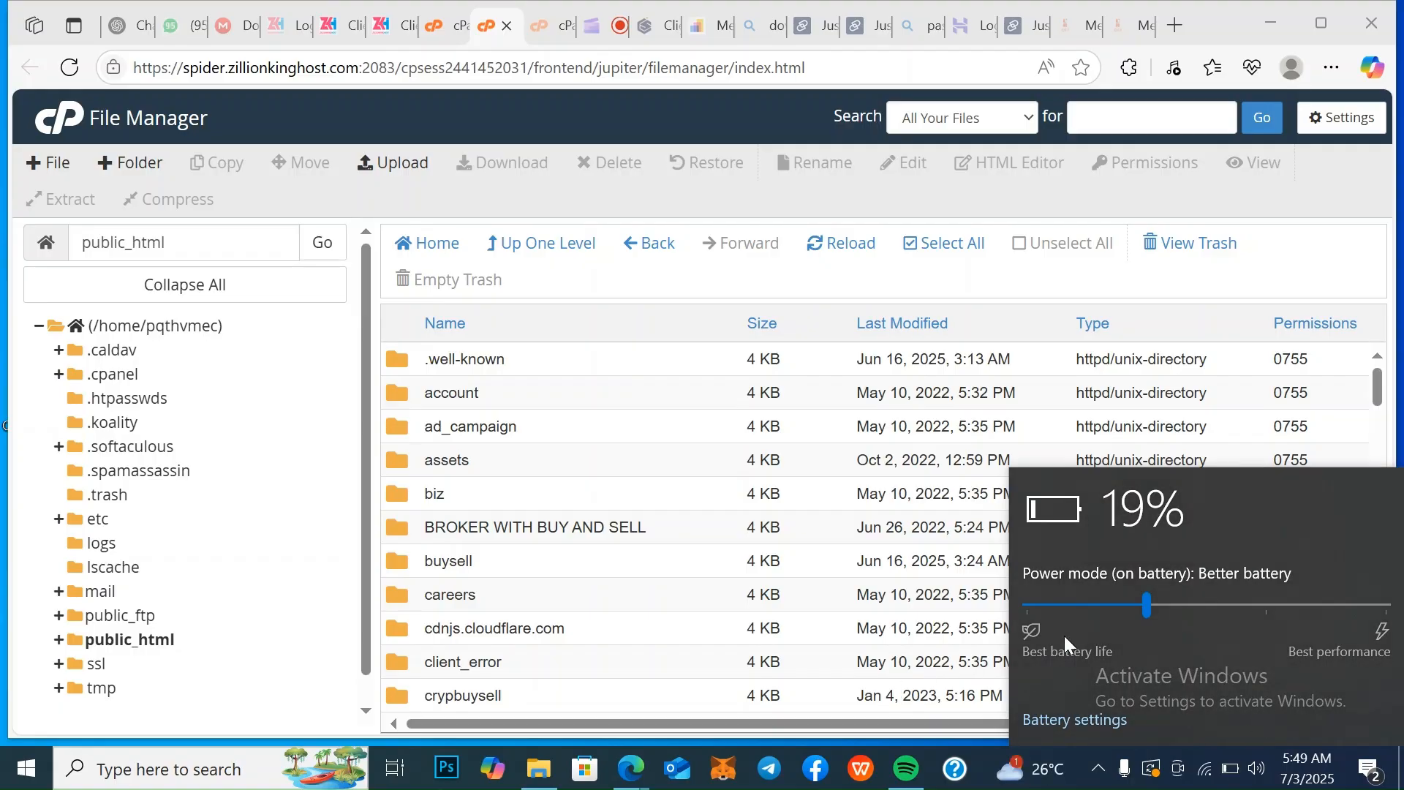
left_click(1378, 386)
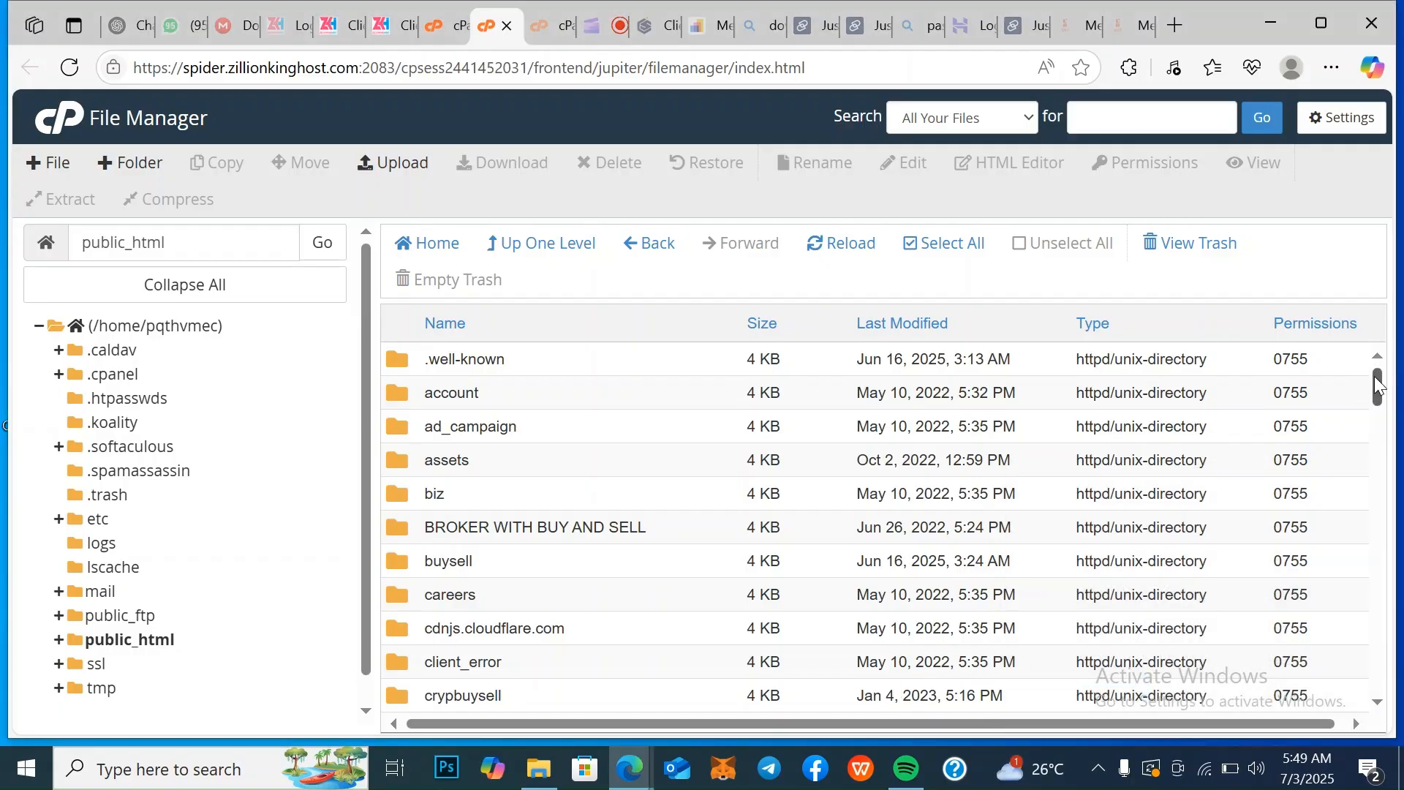
Find the sme folder in the public_html listing and open it
scroll(1381, 706, "down", 4)
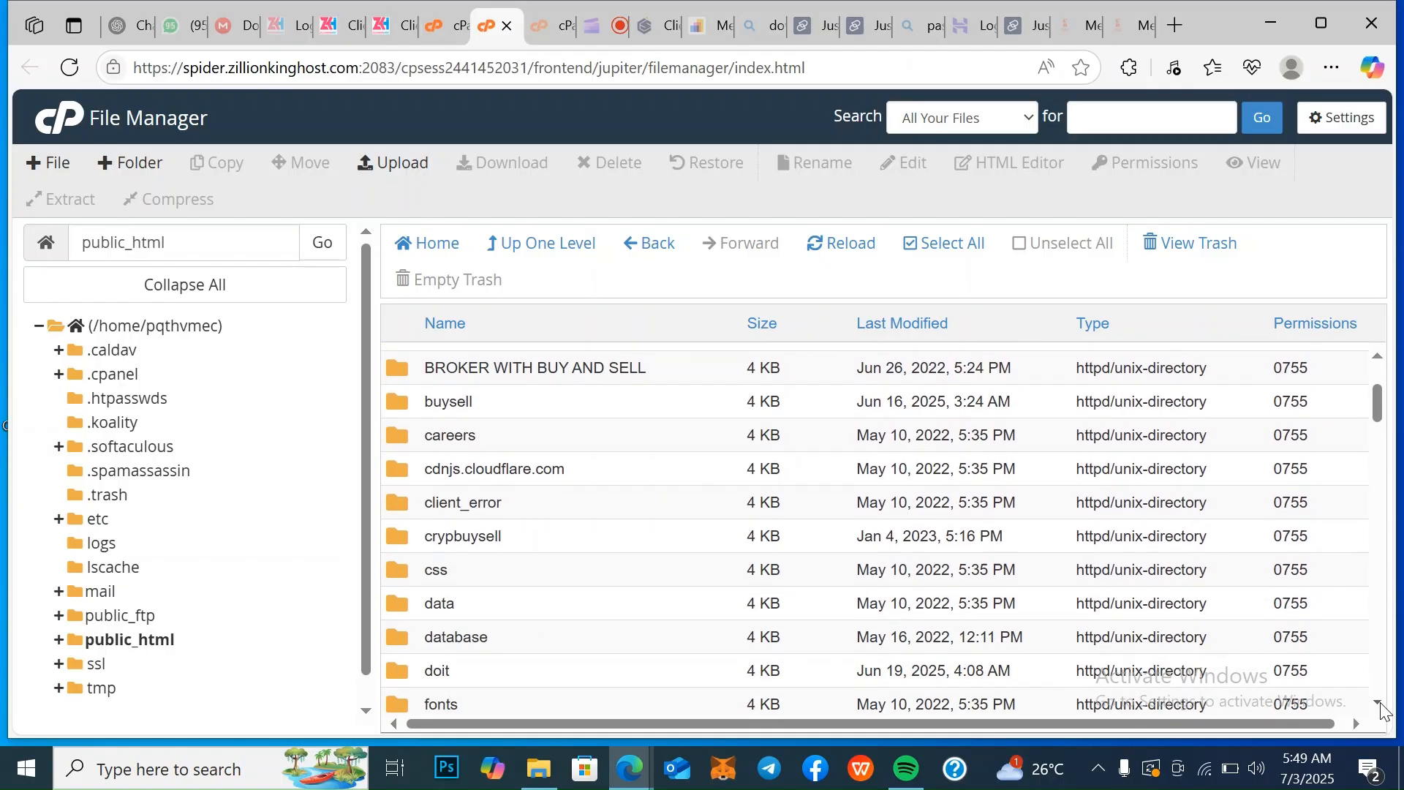
scroll(1381, 706, "down", 7)
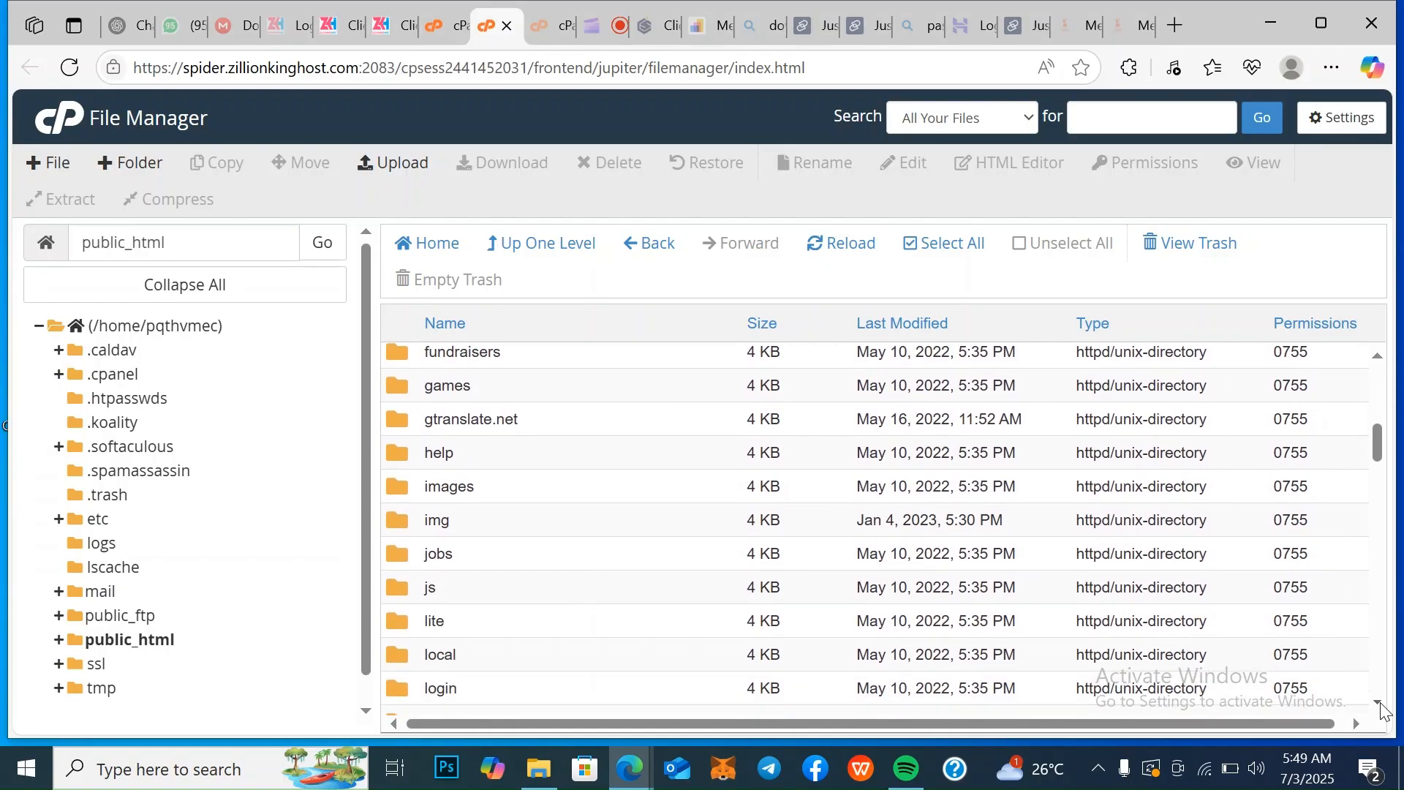
scroll(1382, 709, "down", 4)
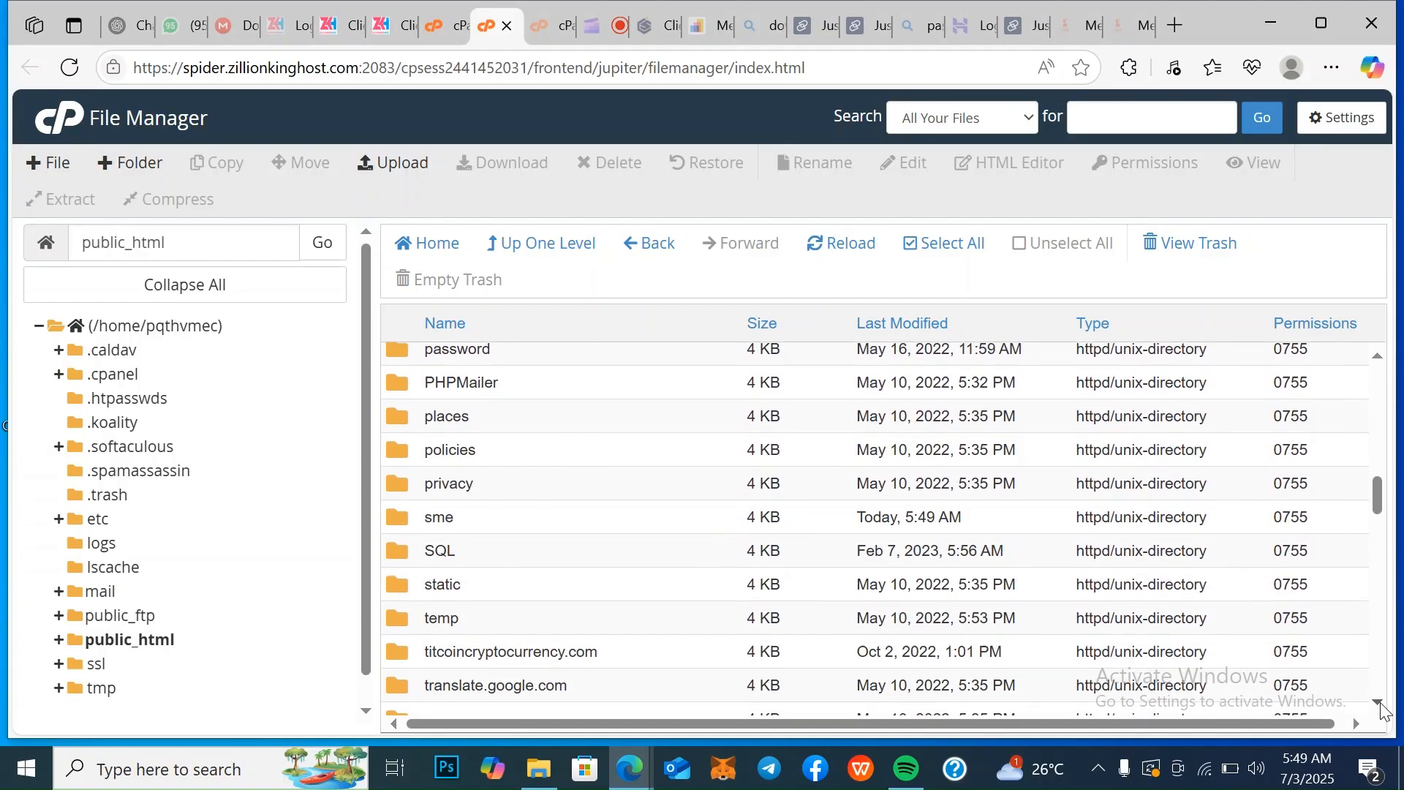
double_click(486, 520)
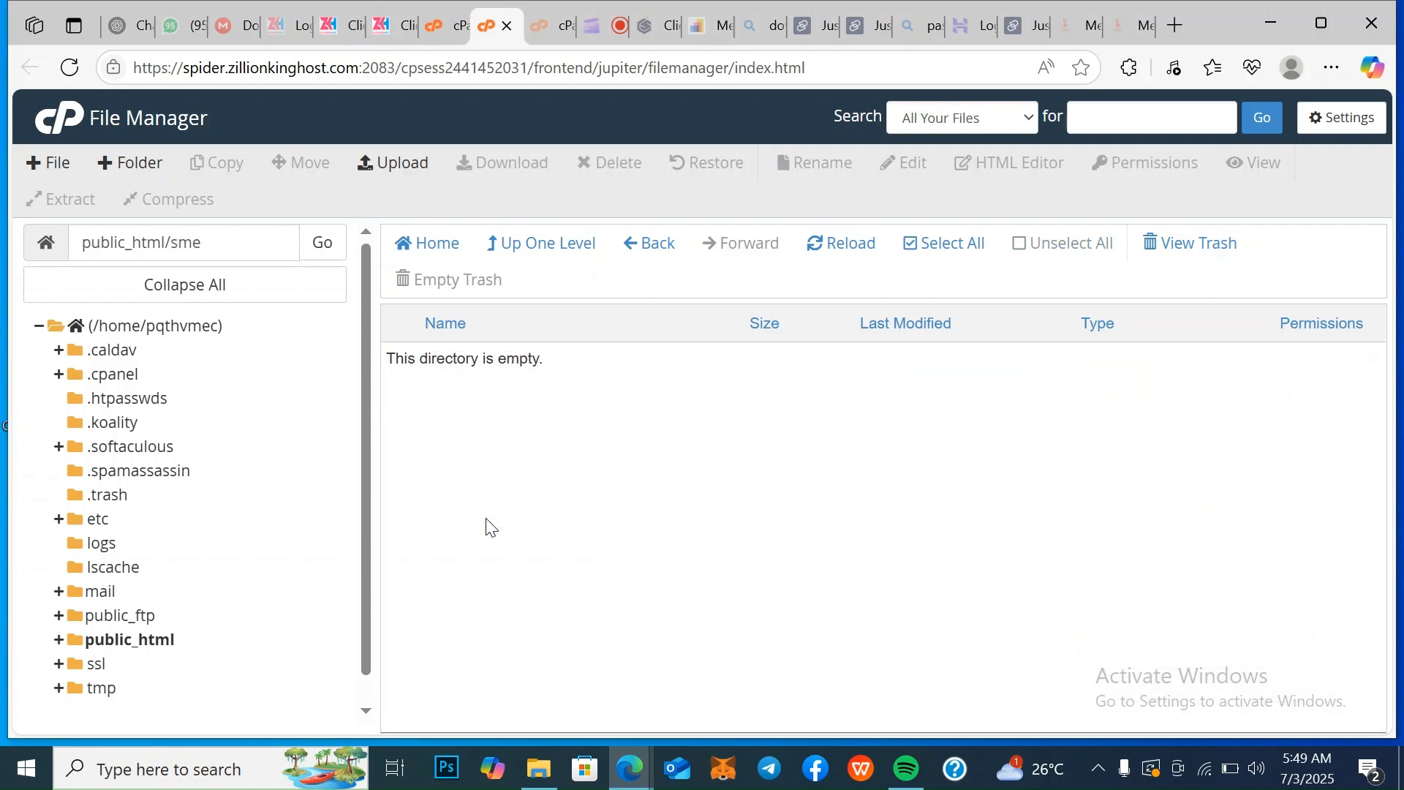
Start a file upload to the sme folder with overwriting of existing files enabled
left_click(414, 165)
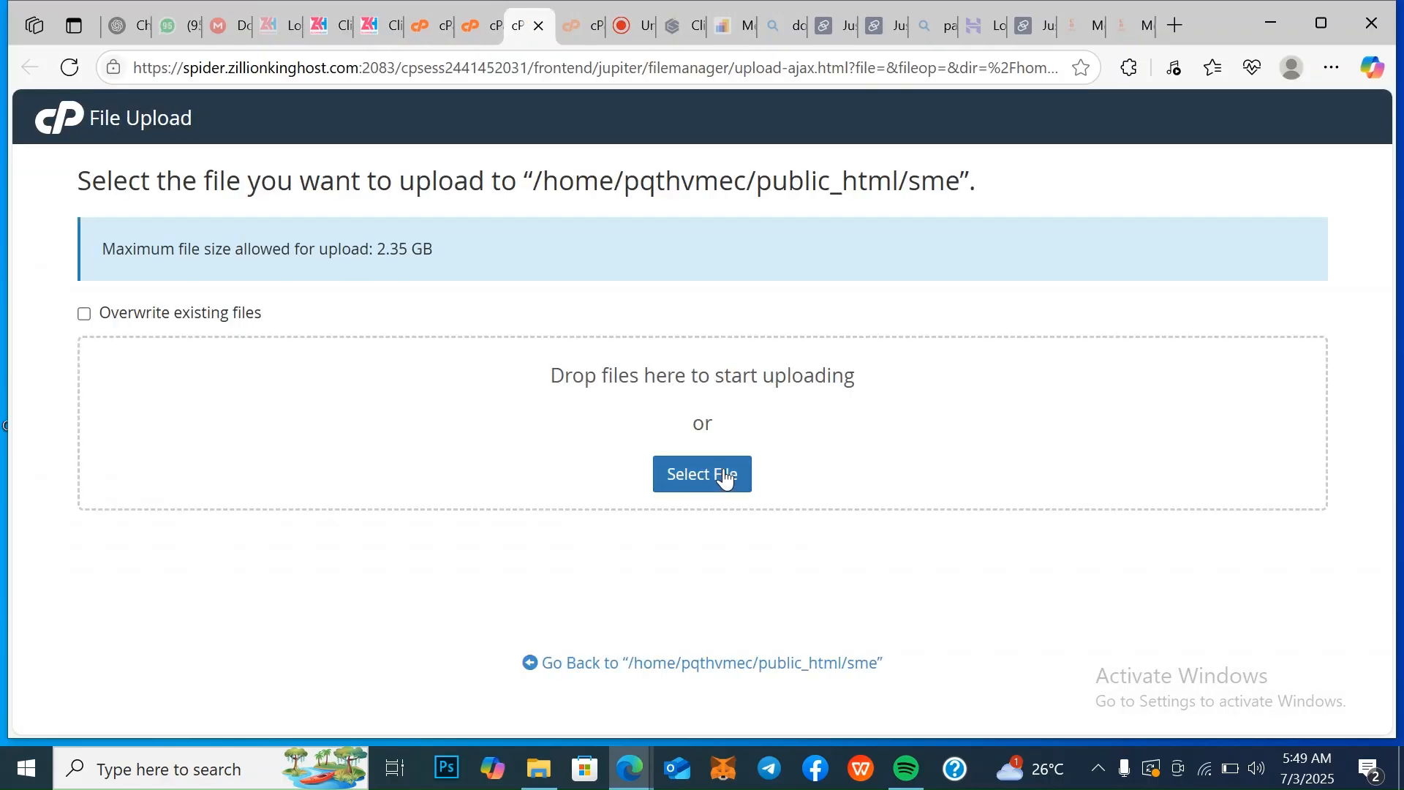
left_click(87, 319)
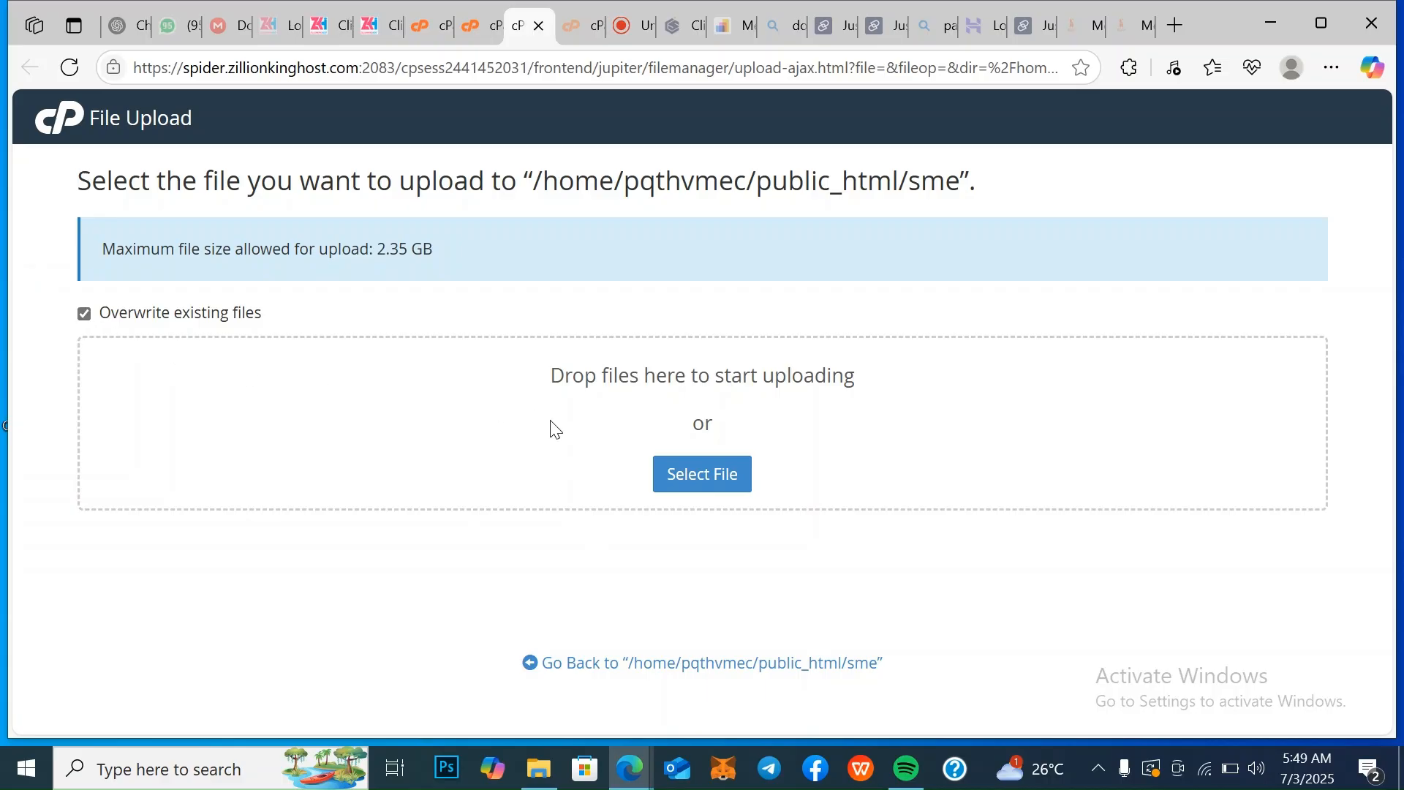
left_click(684, 474)
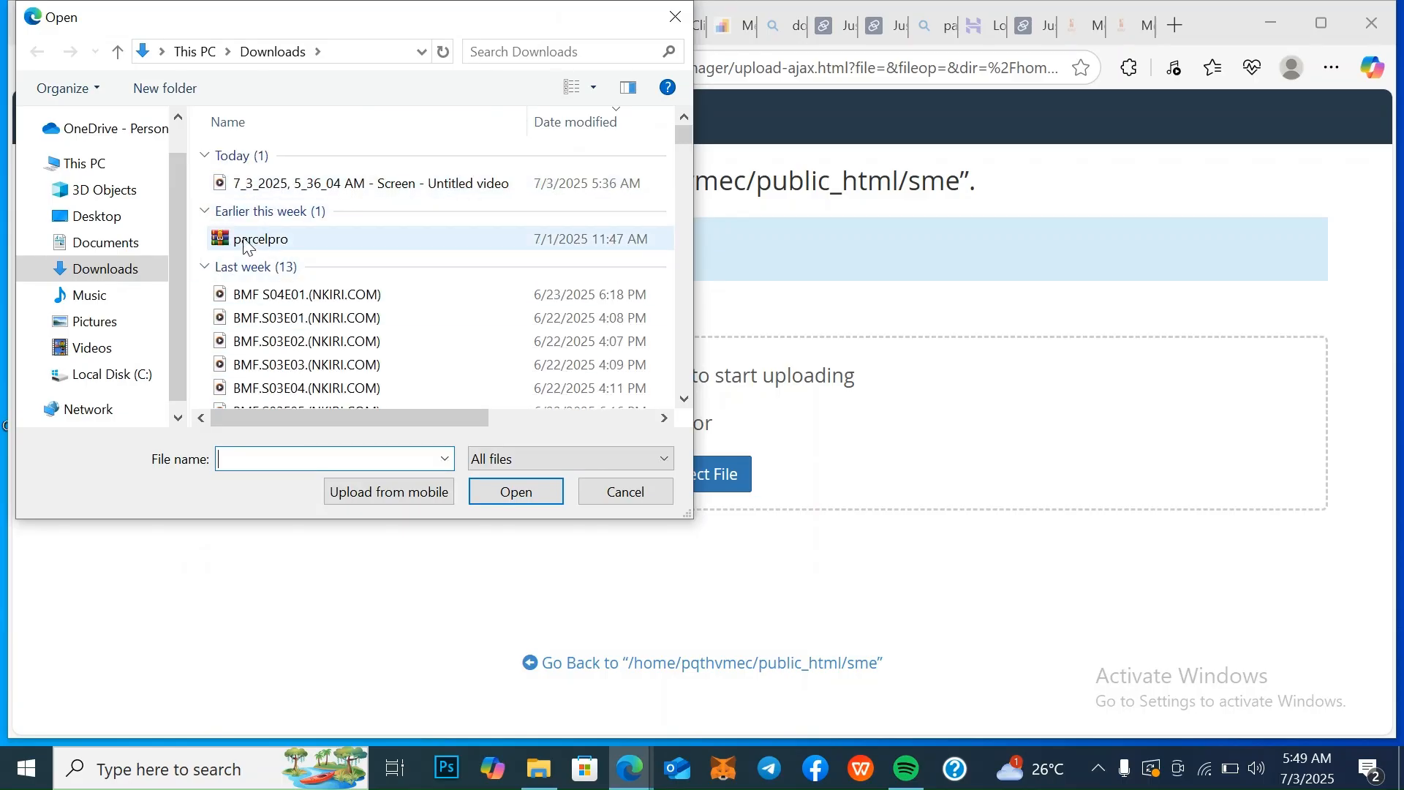
Upload the socialmarket archive from the Desktop's Script and Theme folder, and return to the File Manager
left_click(684, 399)
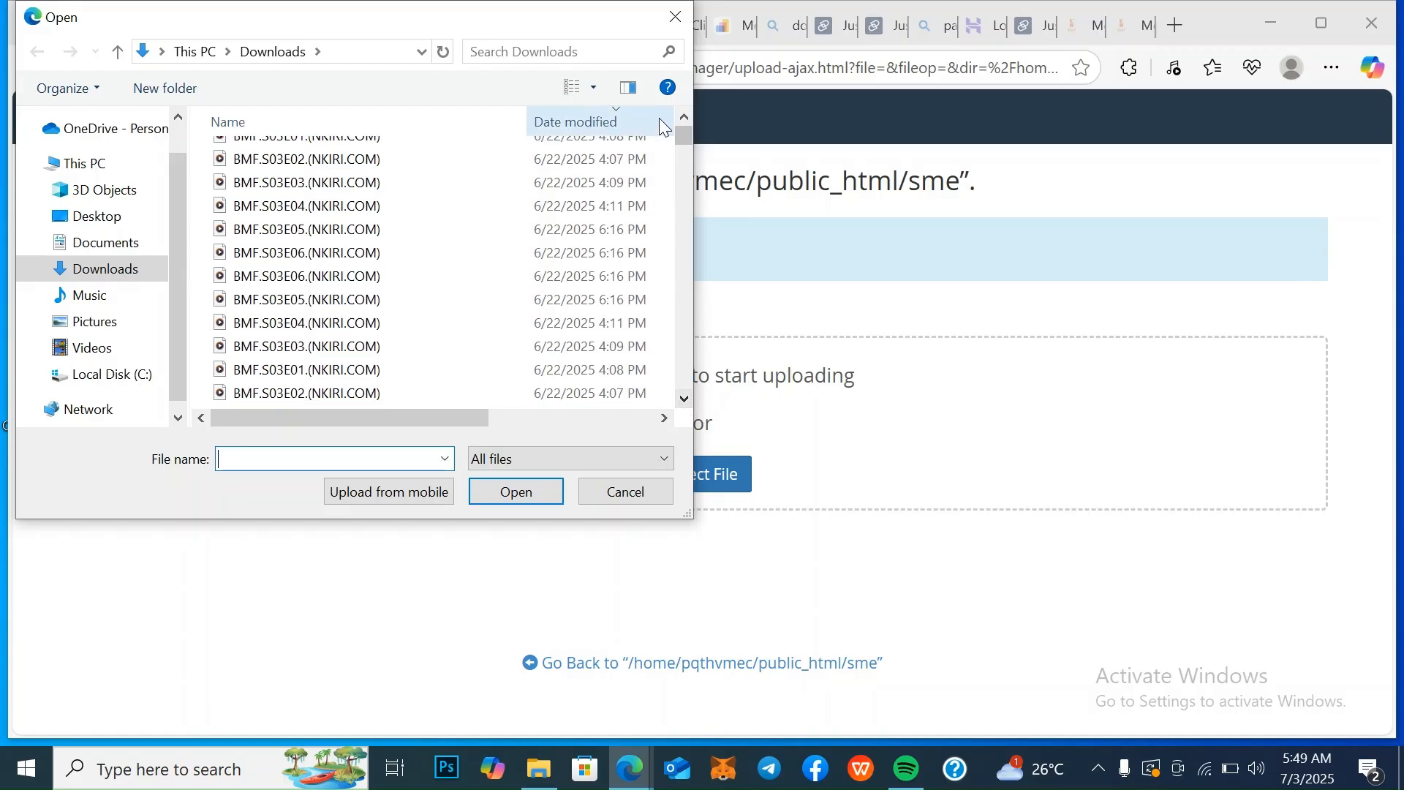
left_click(686, 115)
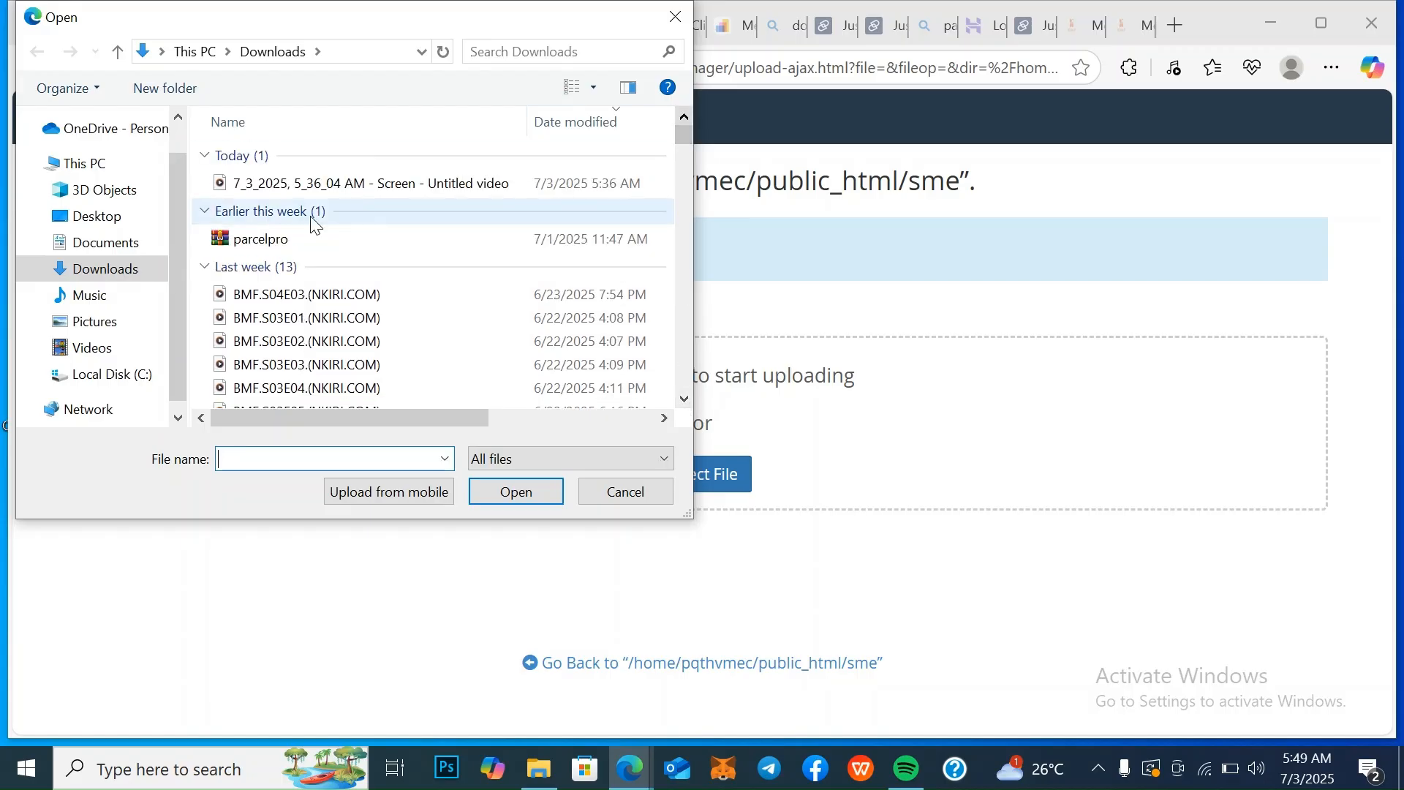
left_click(107, 215)
double_click(330, 176)
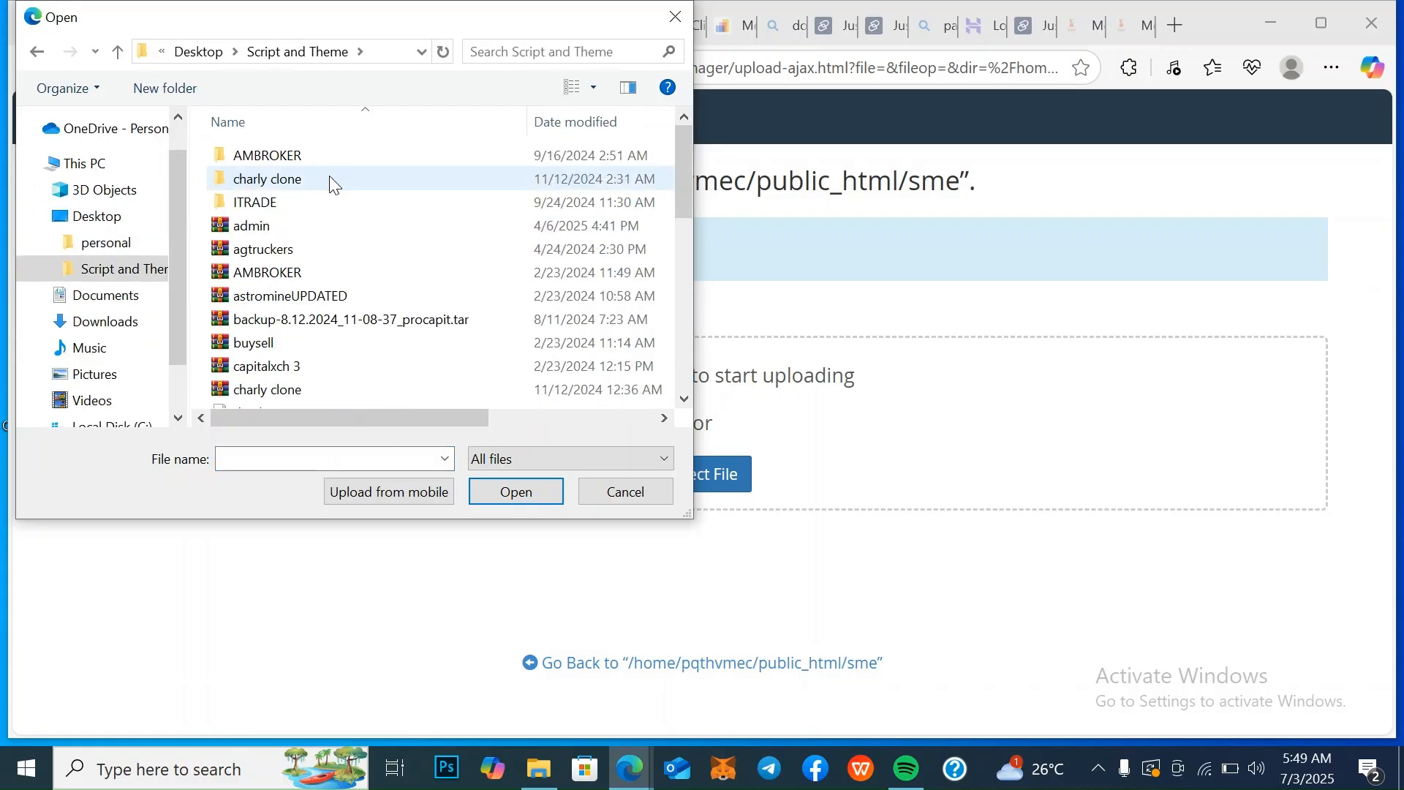
left_click(686, 399)
left_click(685, 399)
left_click(685, 399)
scroll(688, 407, "down", 3)
scroll(688, 407, "down", 2)
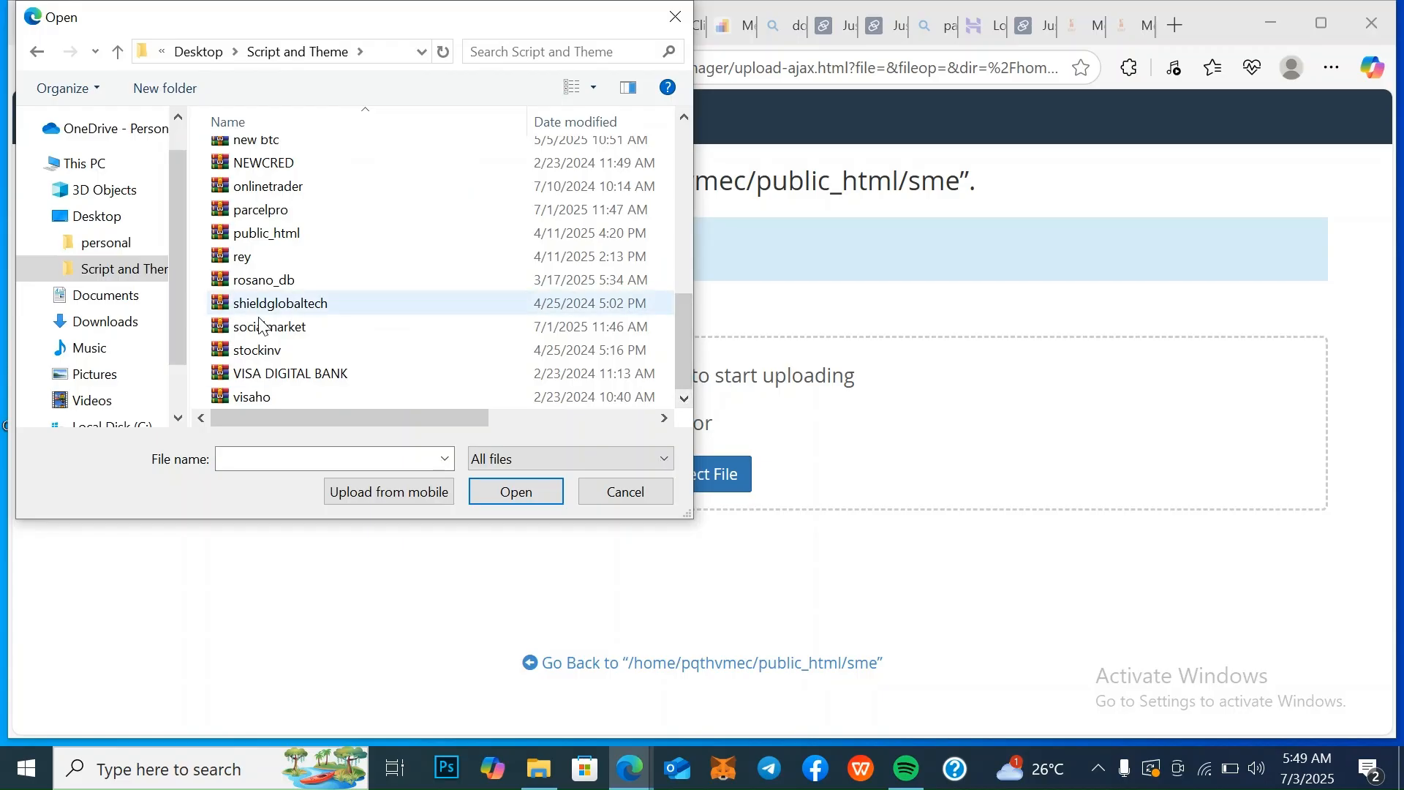
left_click(248, 326)
left_click(528, 496)
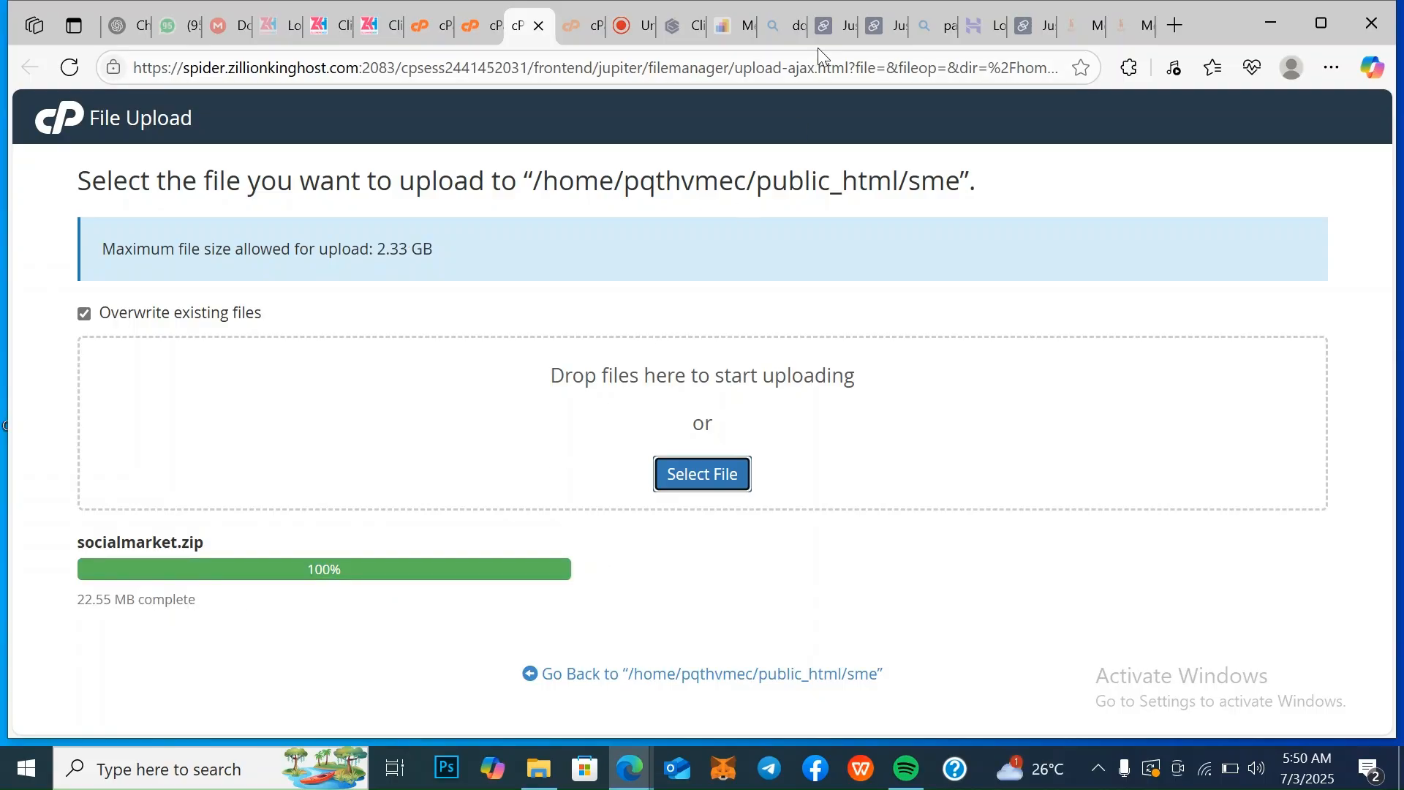
left_click(539, 26)
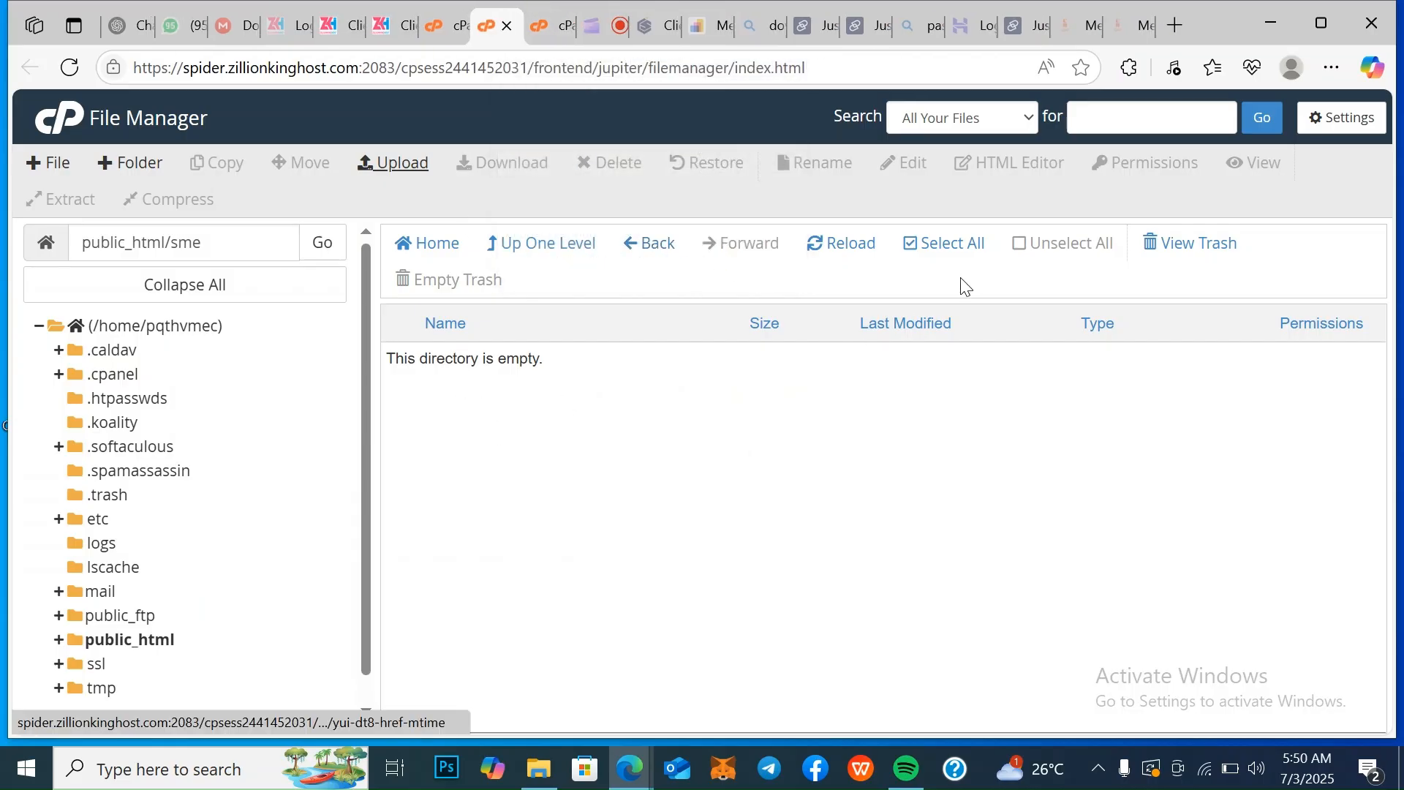
Extract socialmarket.zip within the sme folder and open the extracted socialmarket.karamelhub.com.ng folder
left_click(847, 249)
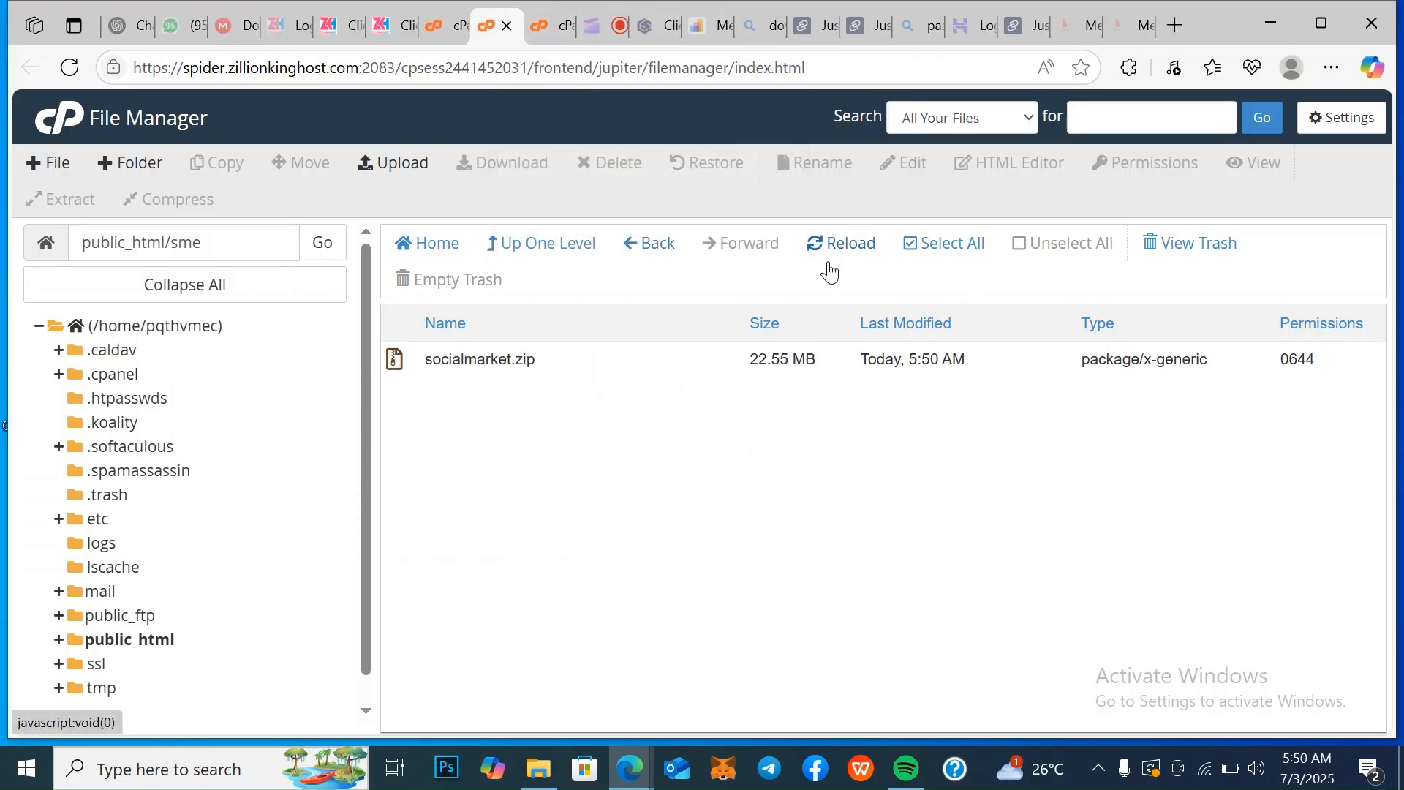
right_click(537, 365)
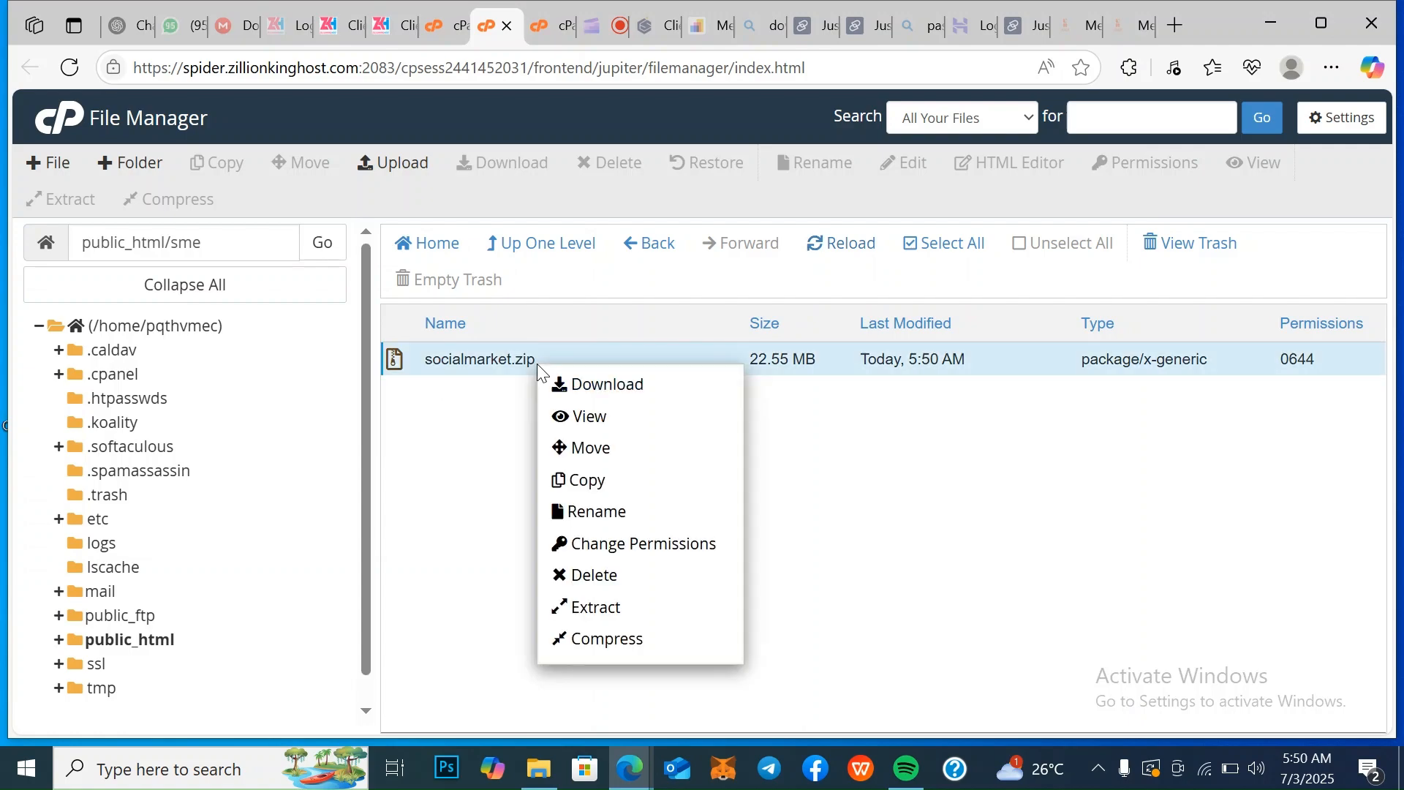
left_click(609, 609)
left_click(864, 524)
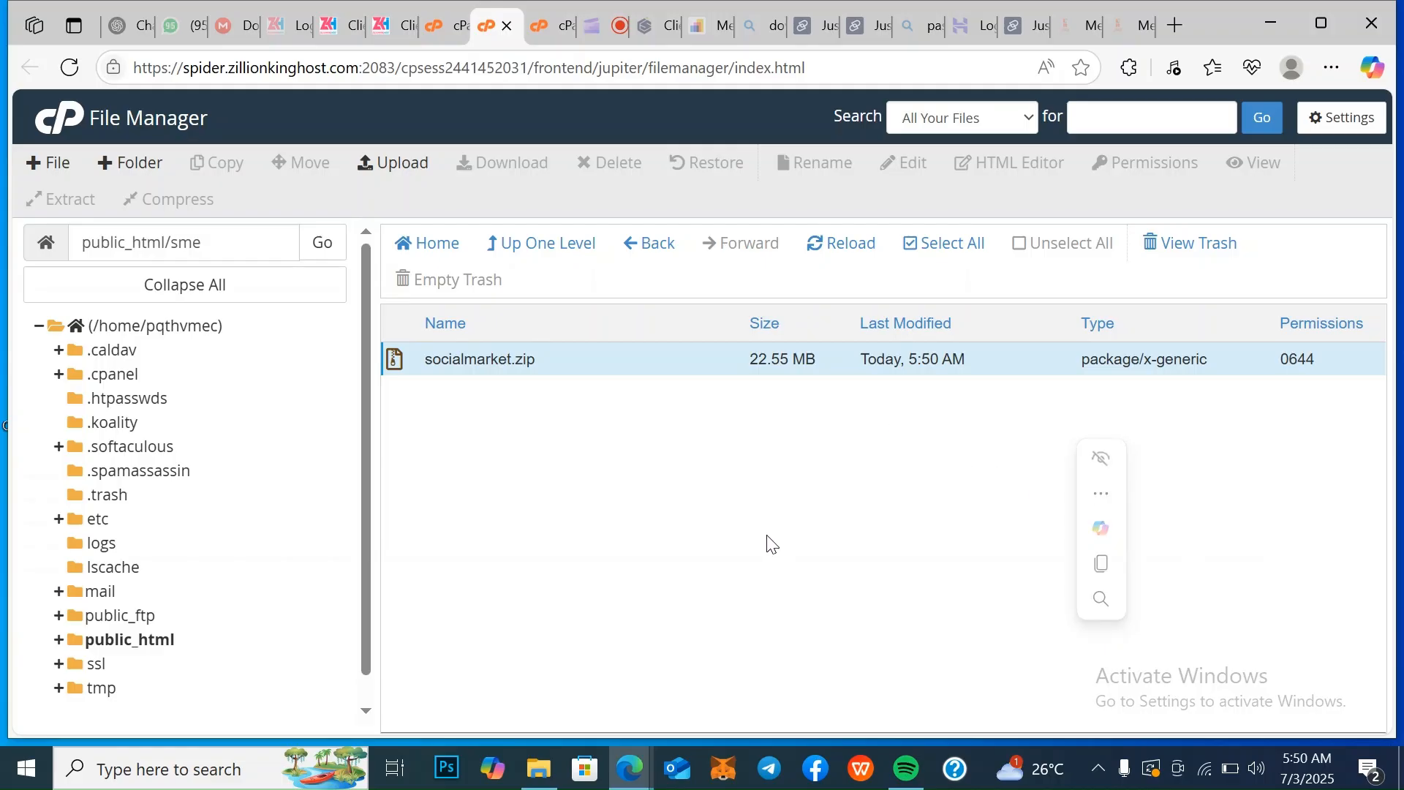
left_click(851, 257)
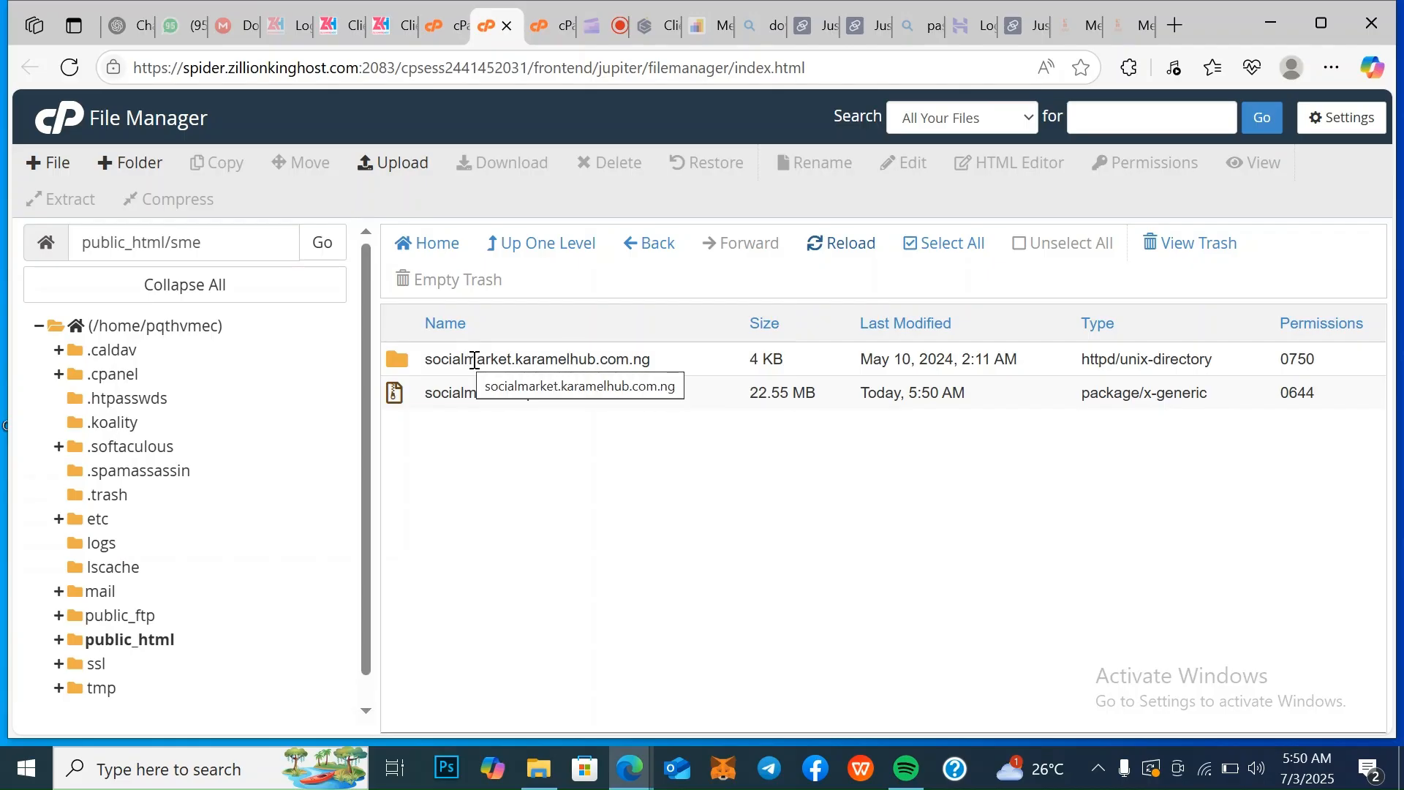
double_click(693, 367)
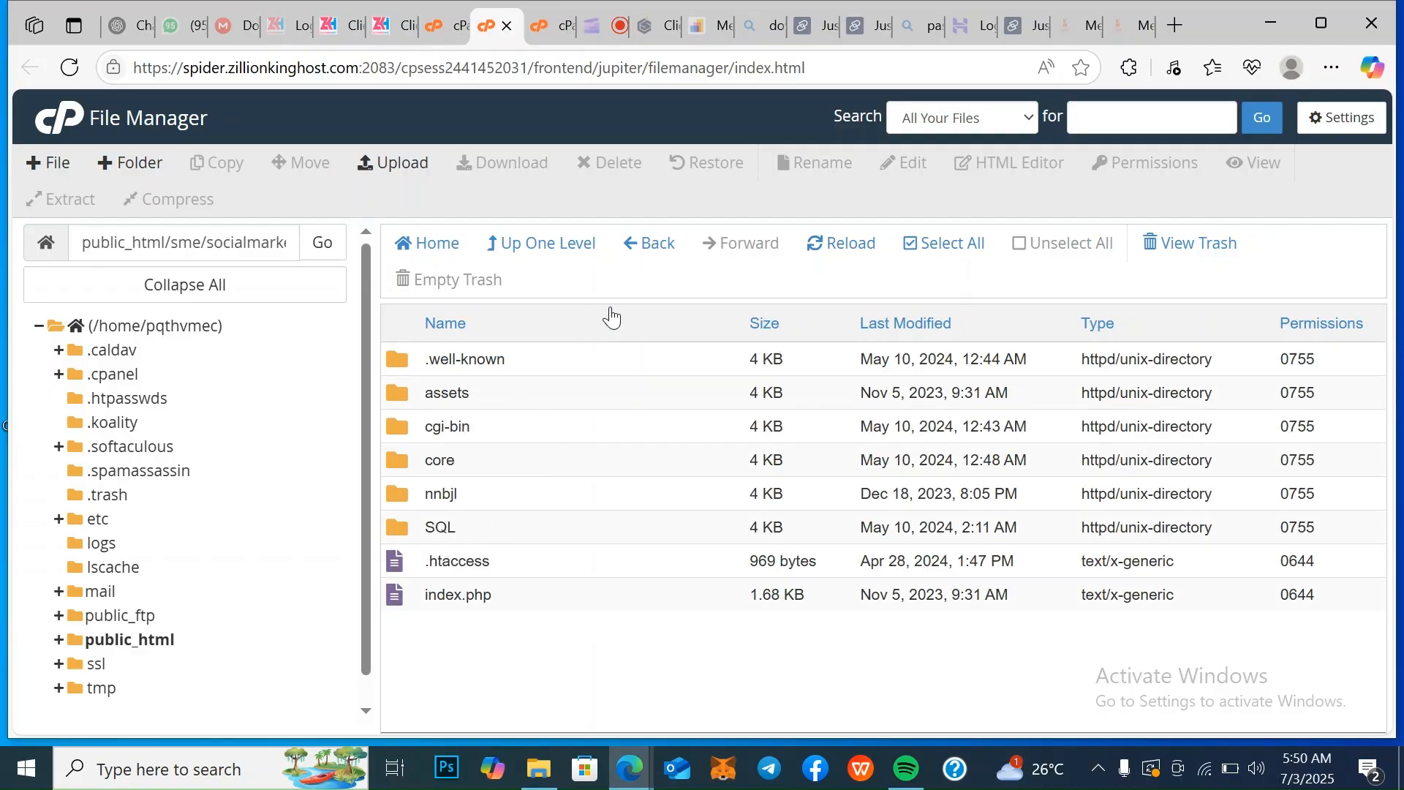
Save the File Manager preferences with hidden files shown and character encoding verification dialogs disabled
left_click(656, 248)
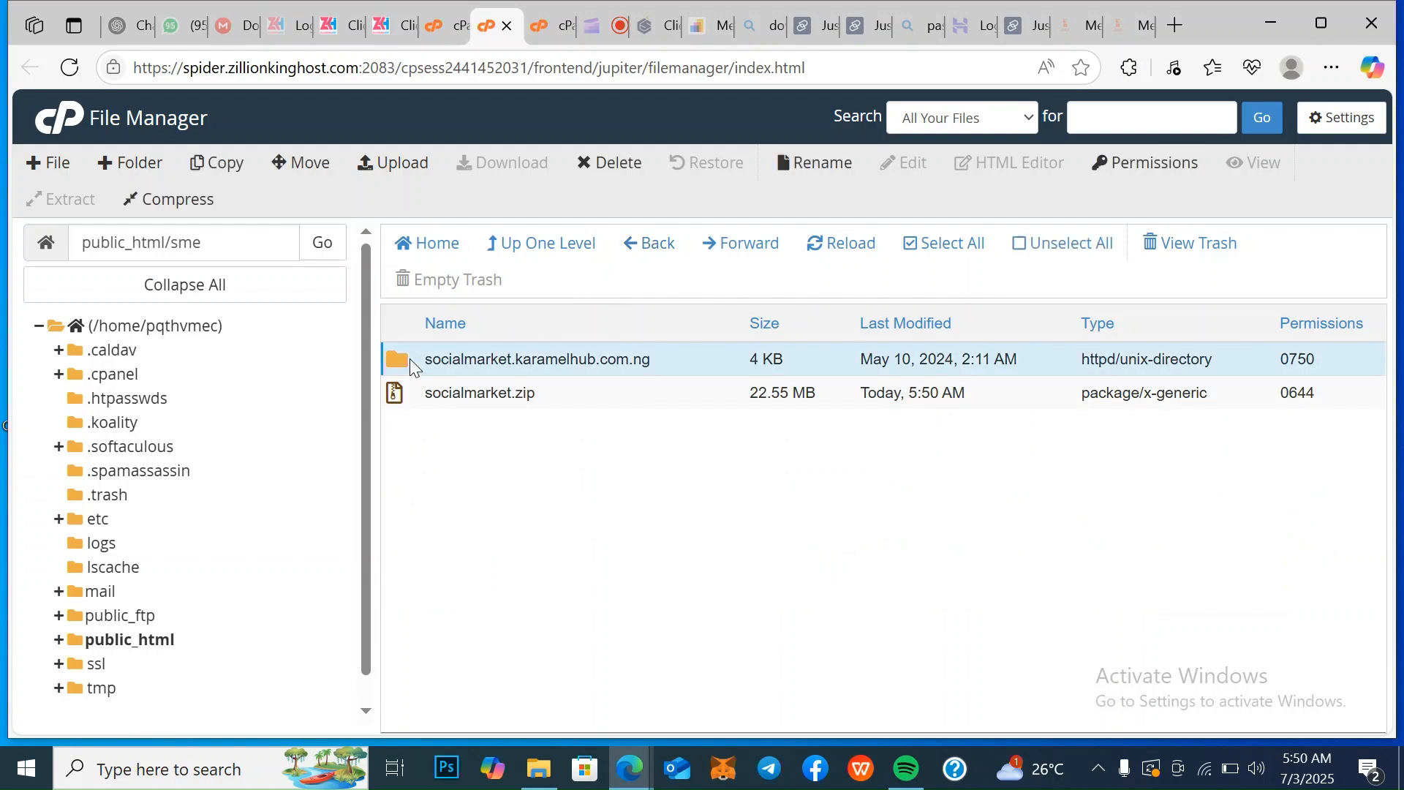
double_click(413, 366)
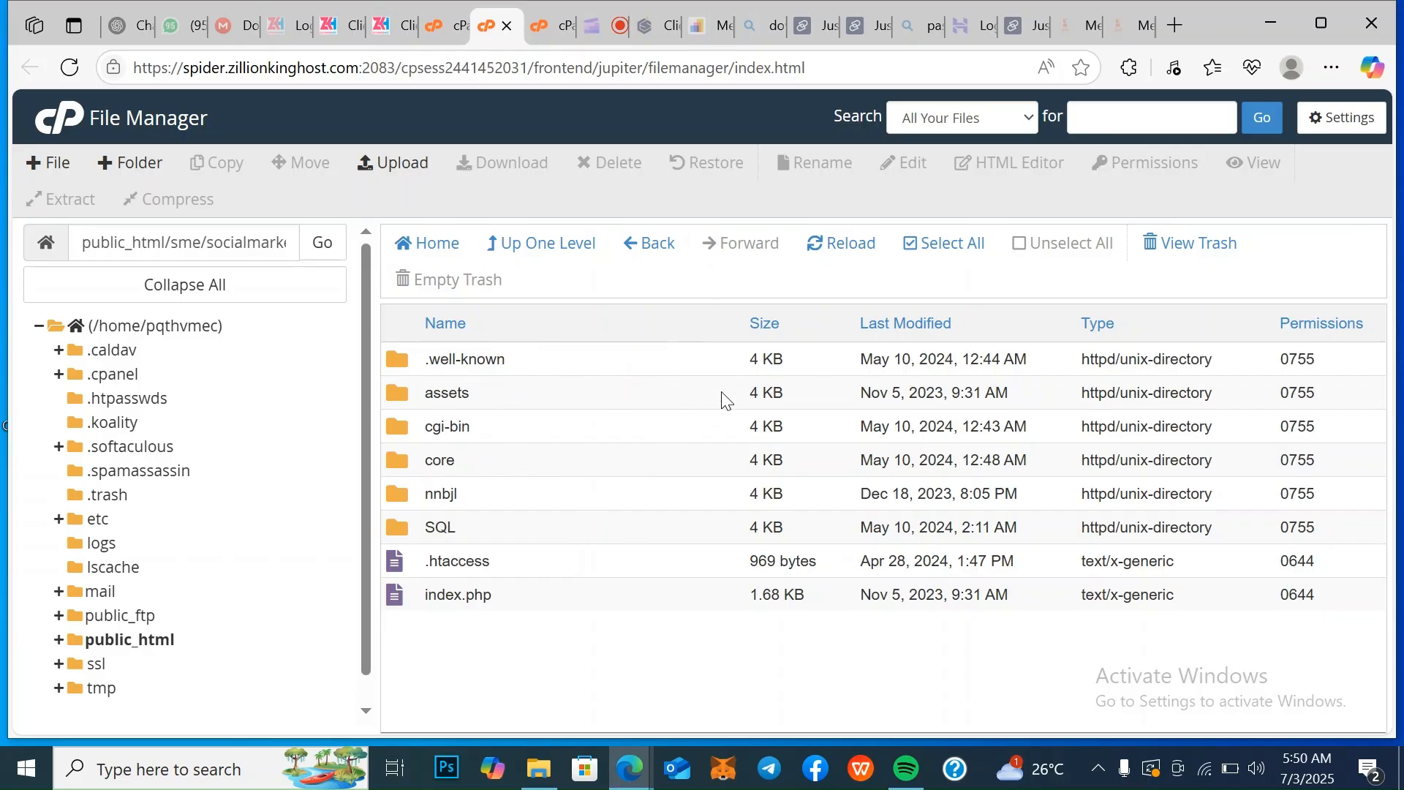
left_click(1325, 119)
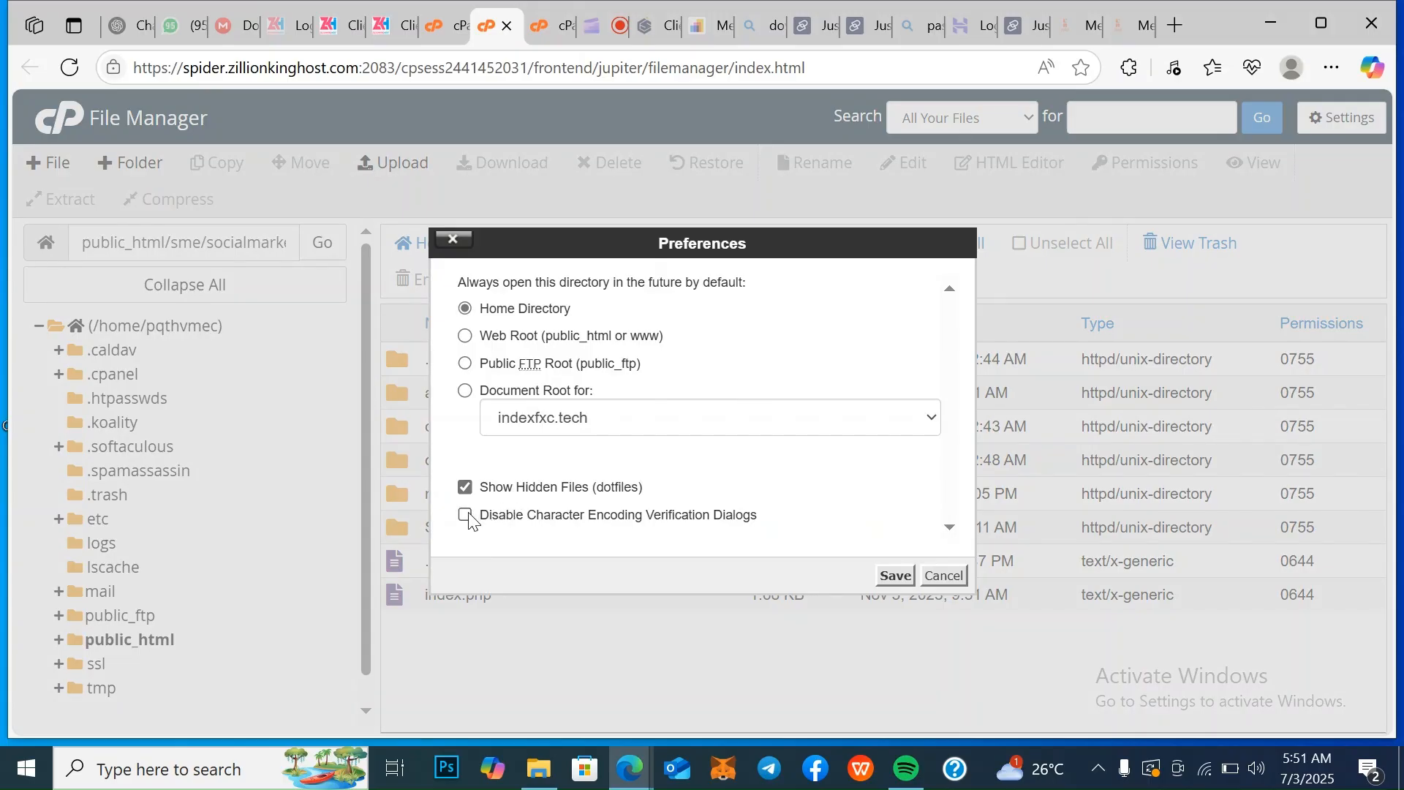
left_click(899, 581)
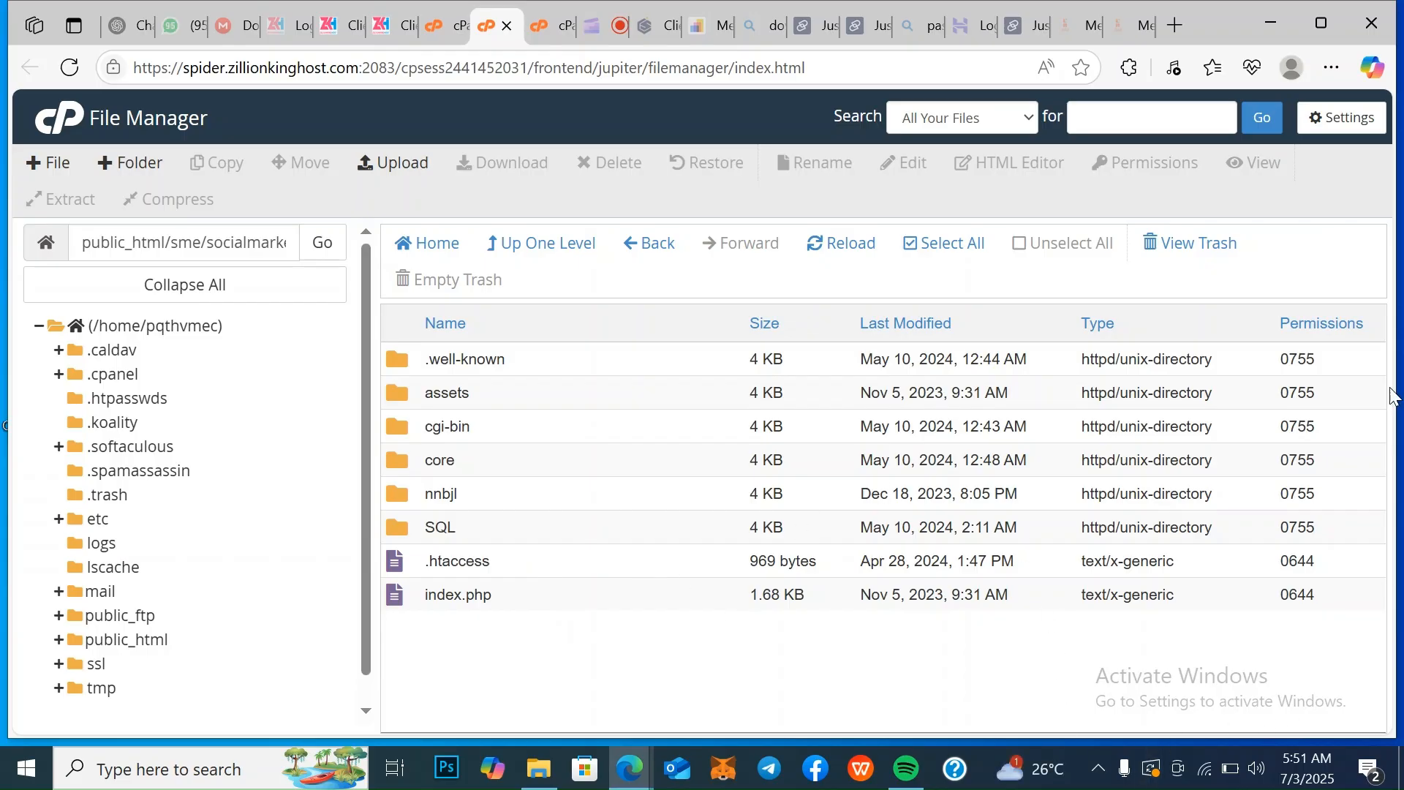
Move everything in the sme folder to the trash, and save the preferences again with hidden files shown
left_click(645, 252)
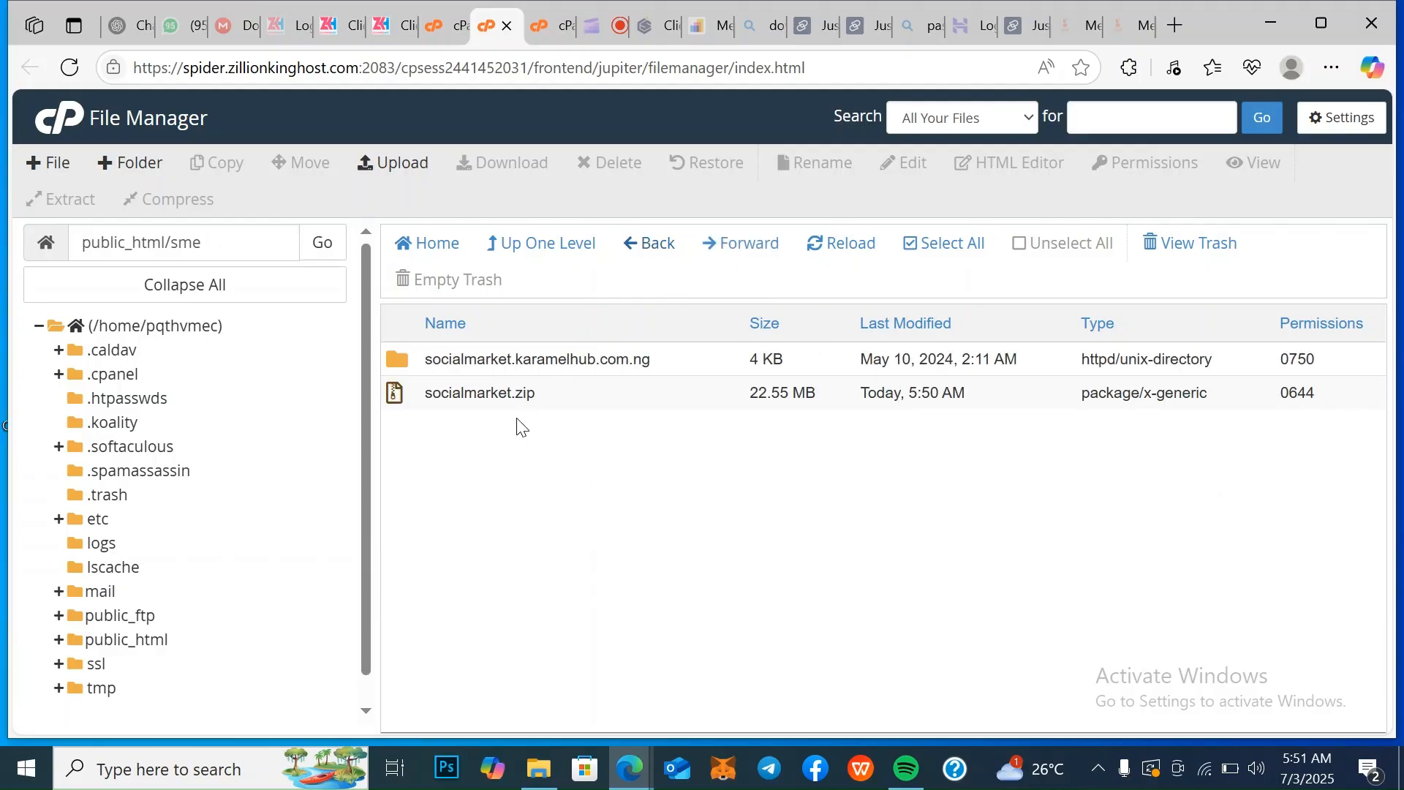
left_click(971, 251)
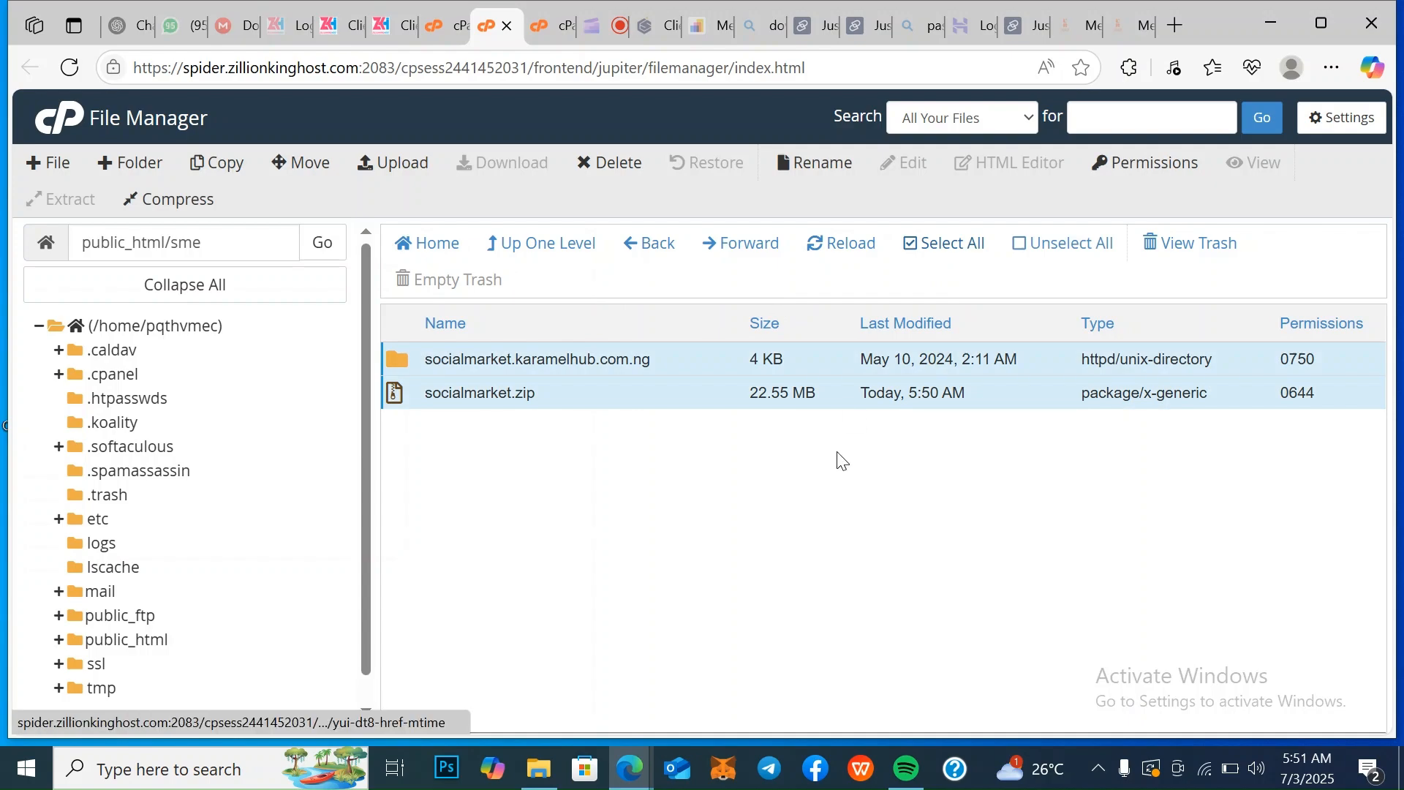
left_click(618, 163)
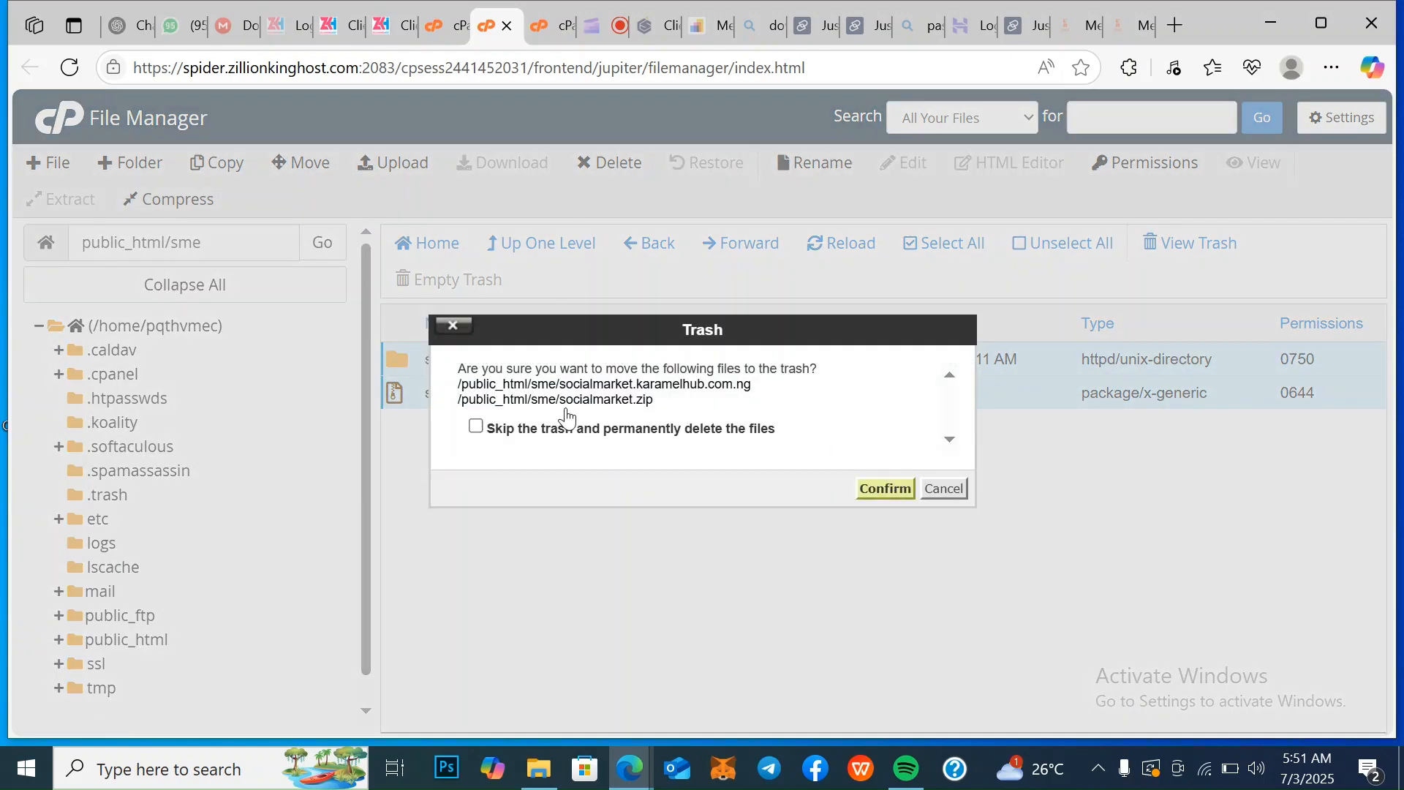
left_click(884, 488)
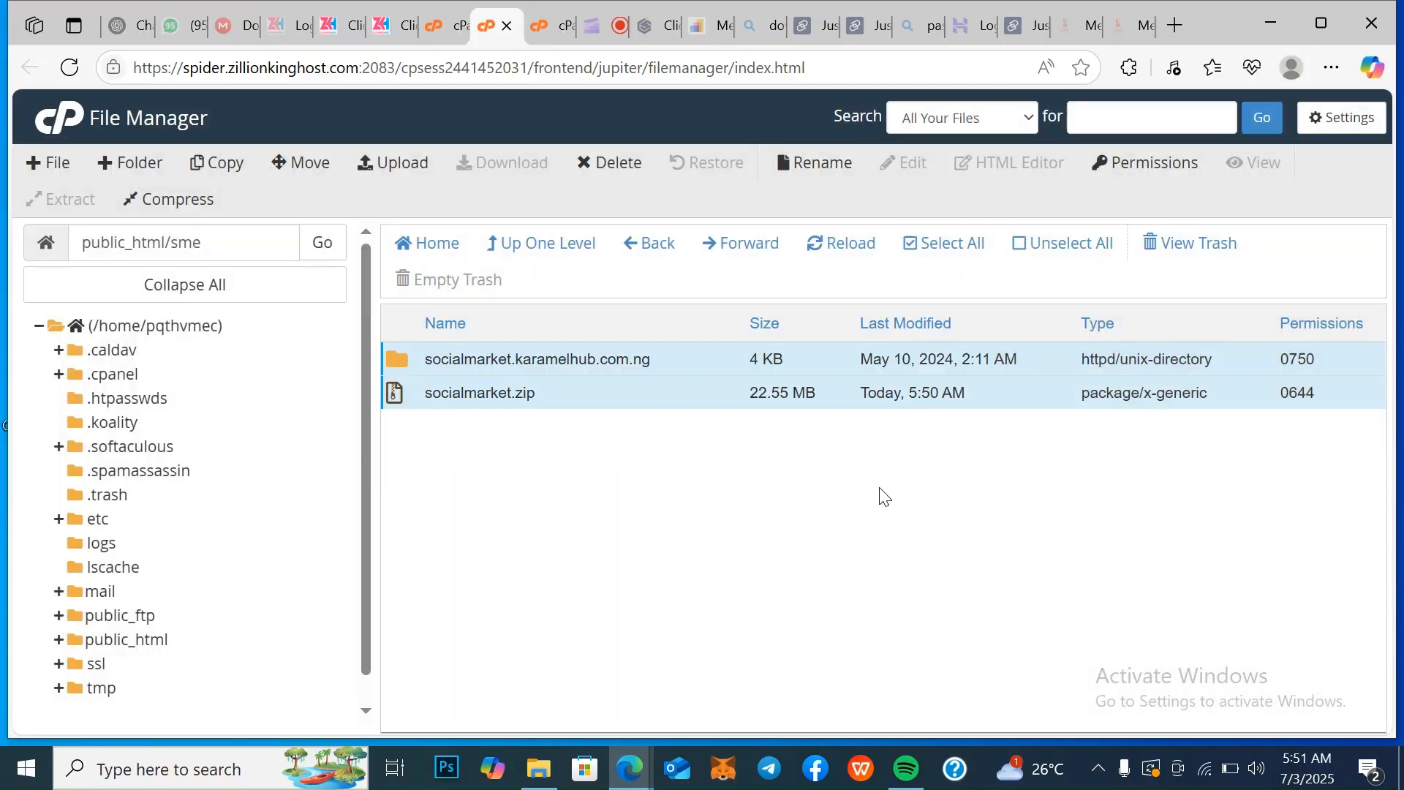
left_click(1340, 117)
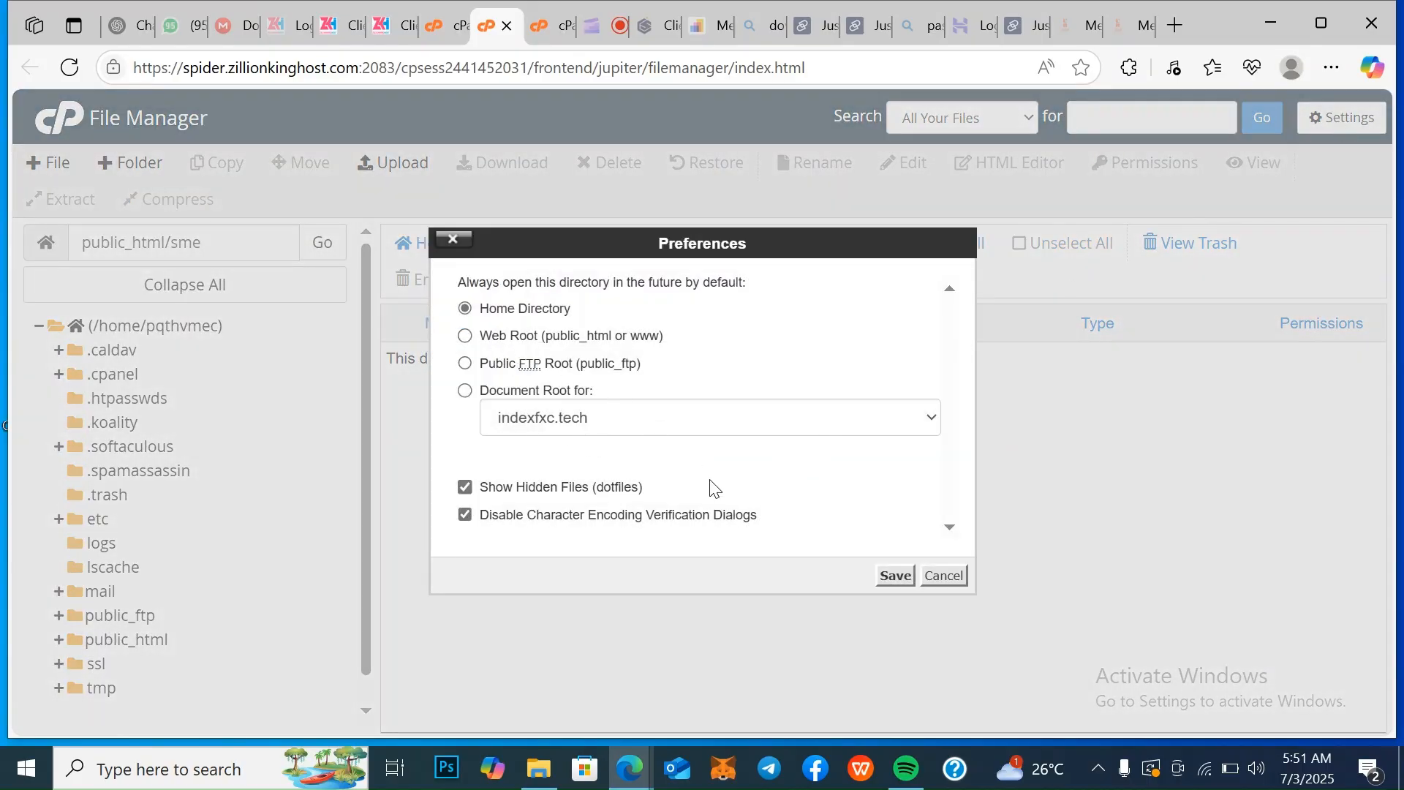
left_click(894, 575)
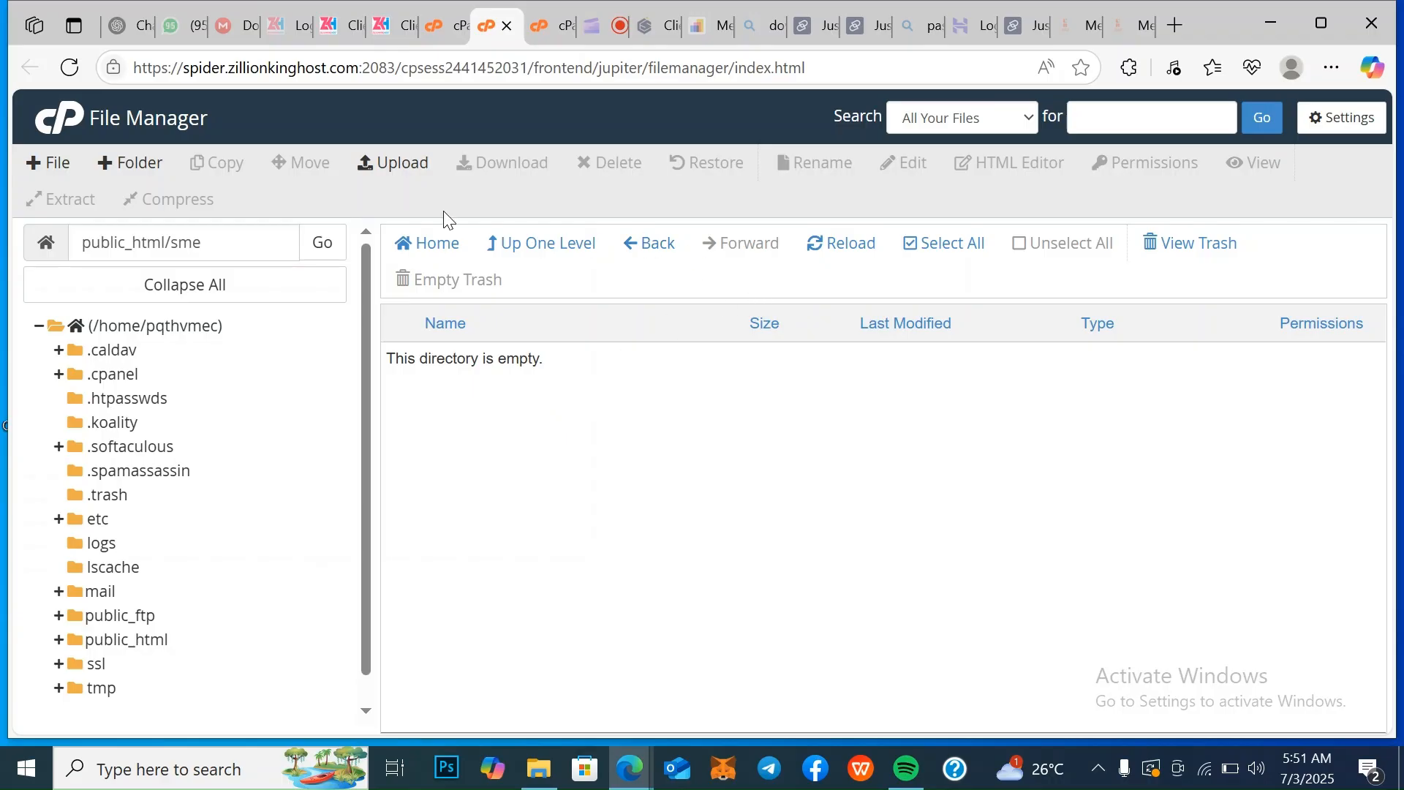
Upload the socialmarket archive from the Desktop's Script and Theme folder to sme, enable overwriting of existing files, and close the upload page
left_click(387, 164)
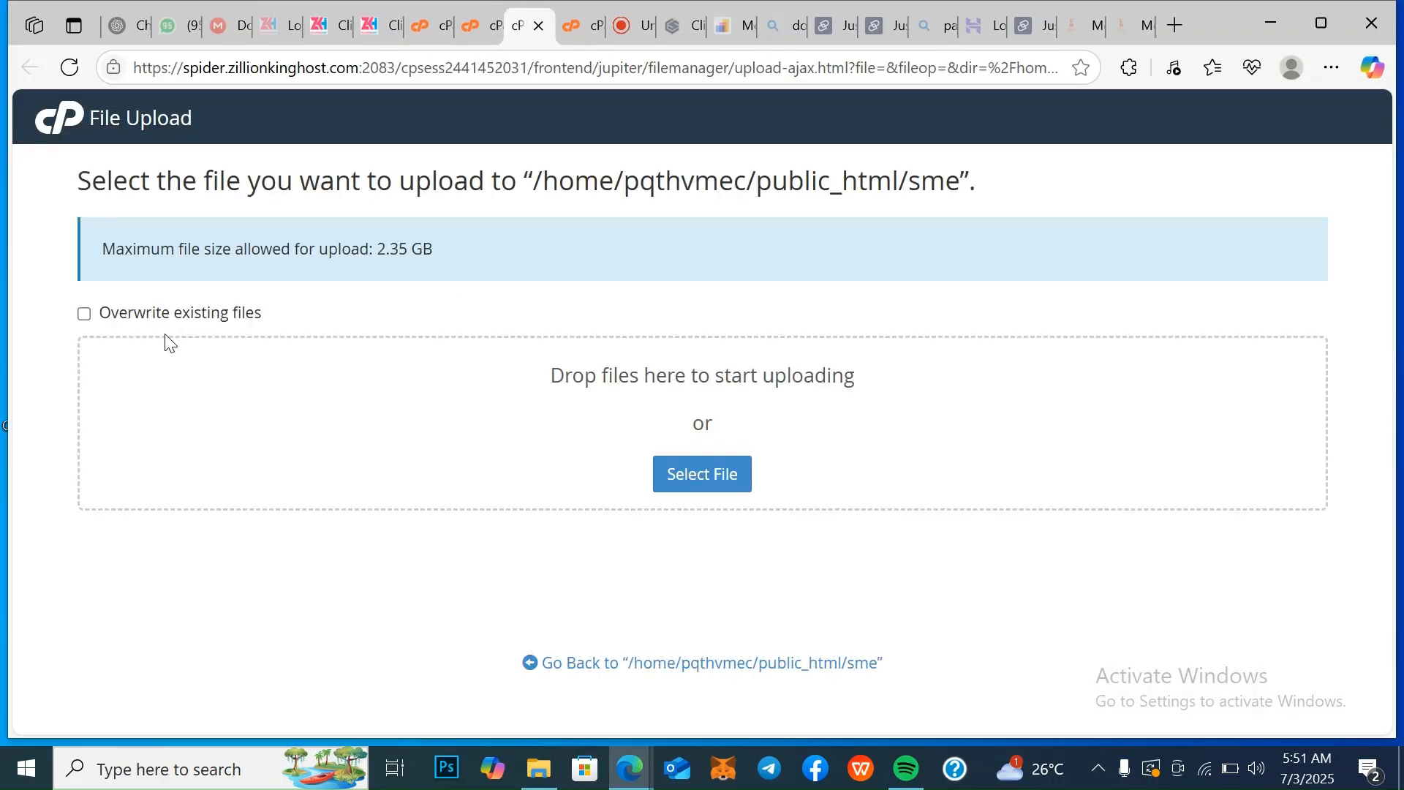
left_click(687, 479)
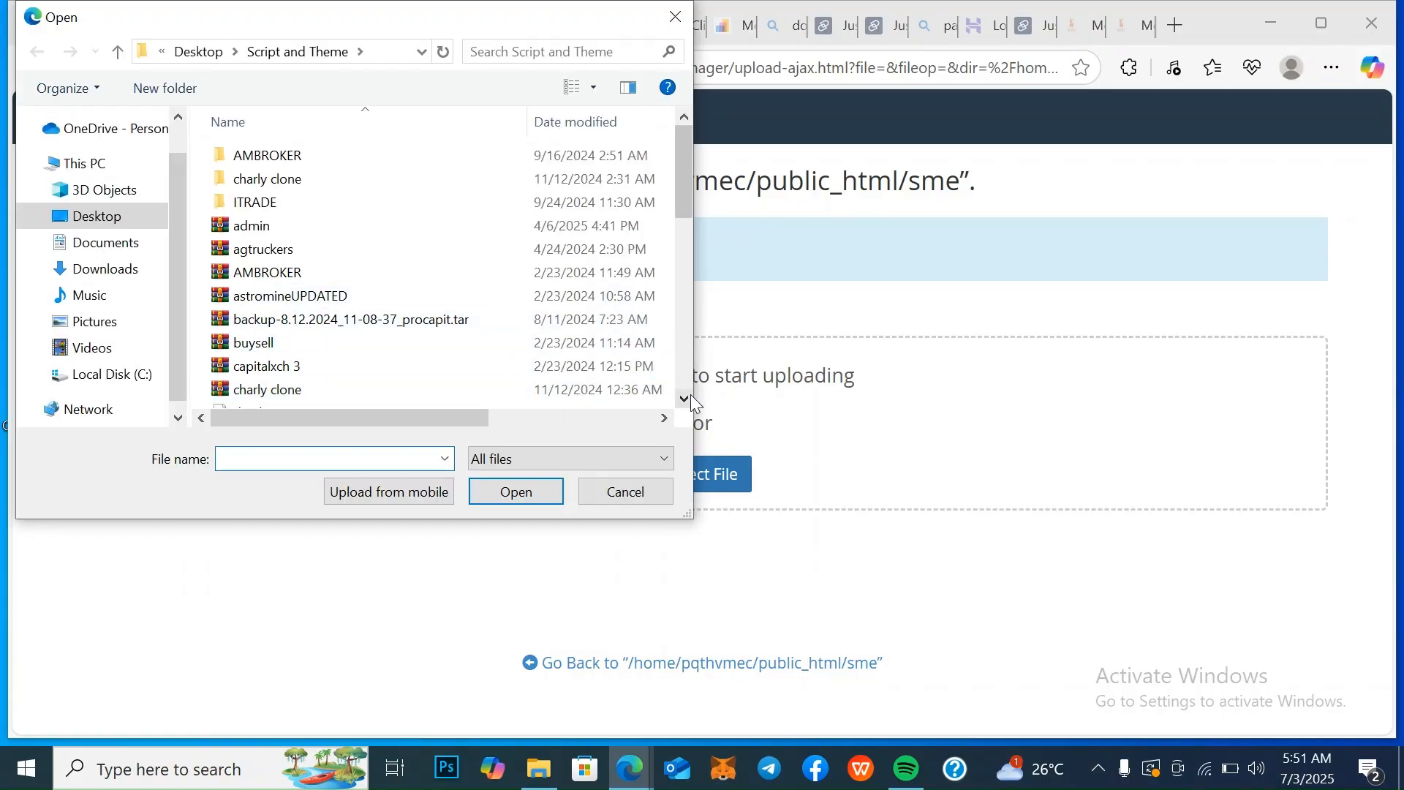
left_click_drag(691, 407, 692, 406)
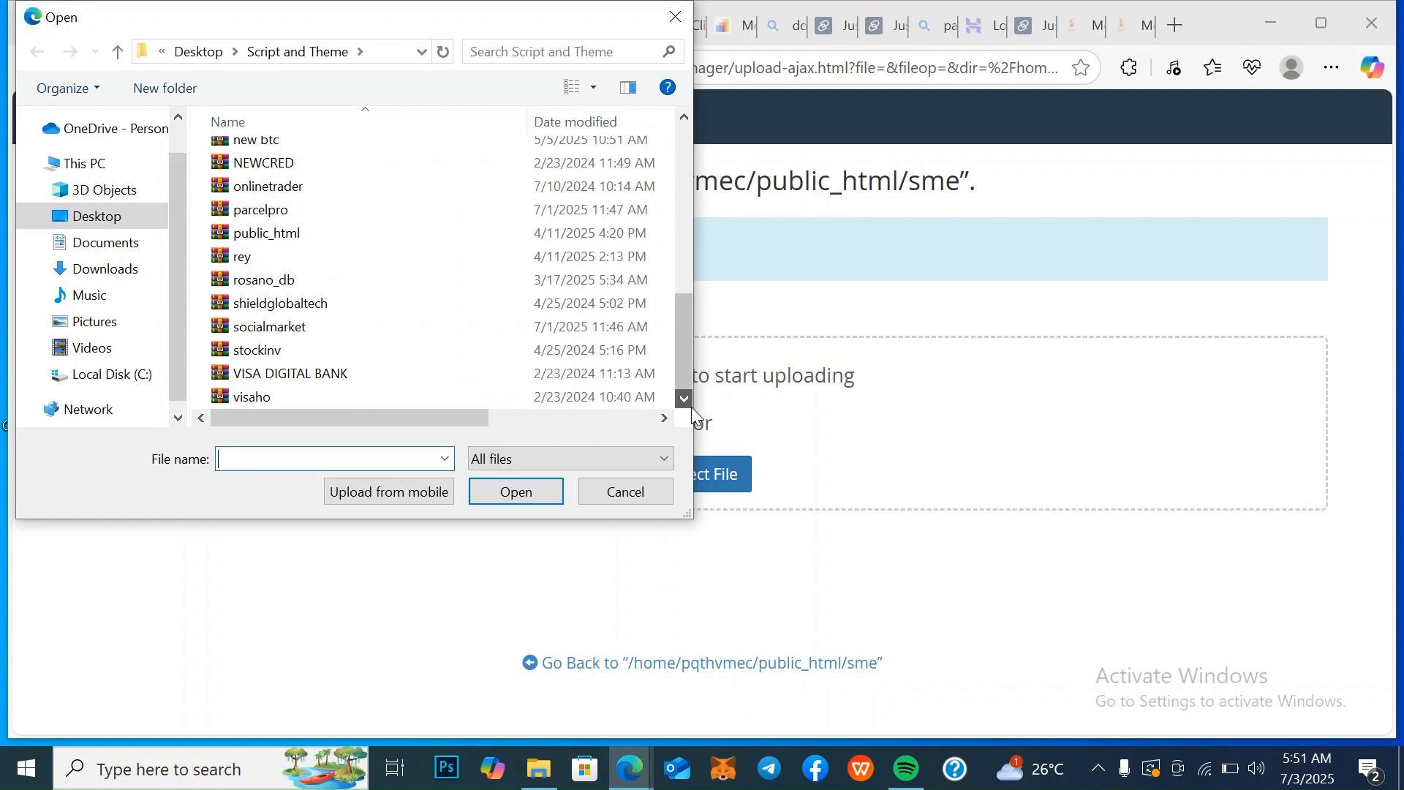
left_click(293, 327)
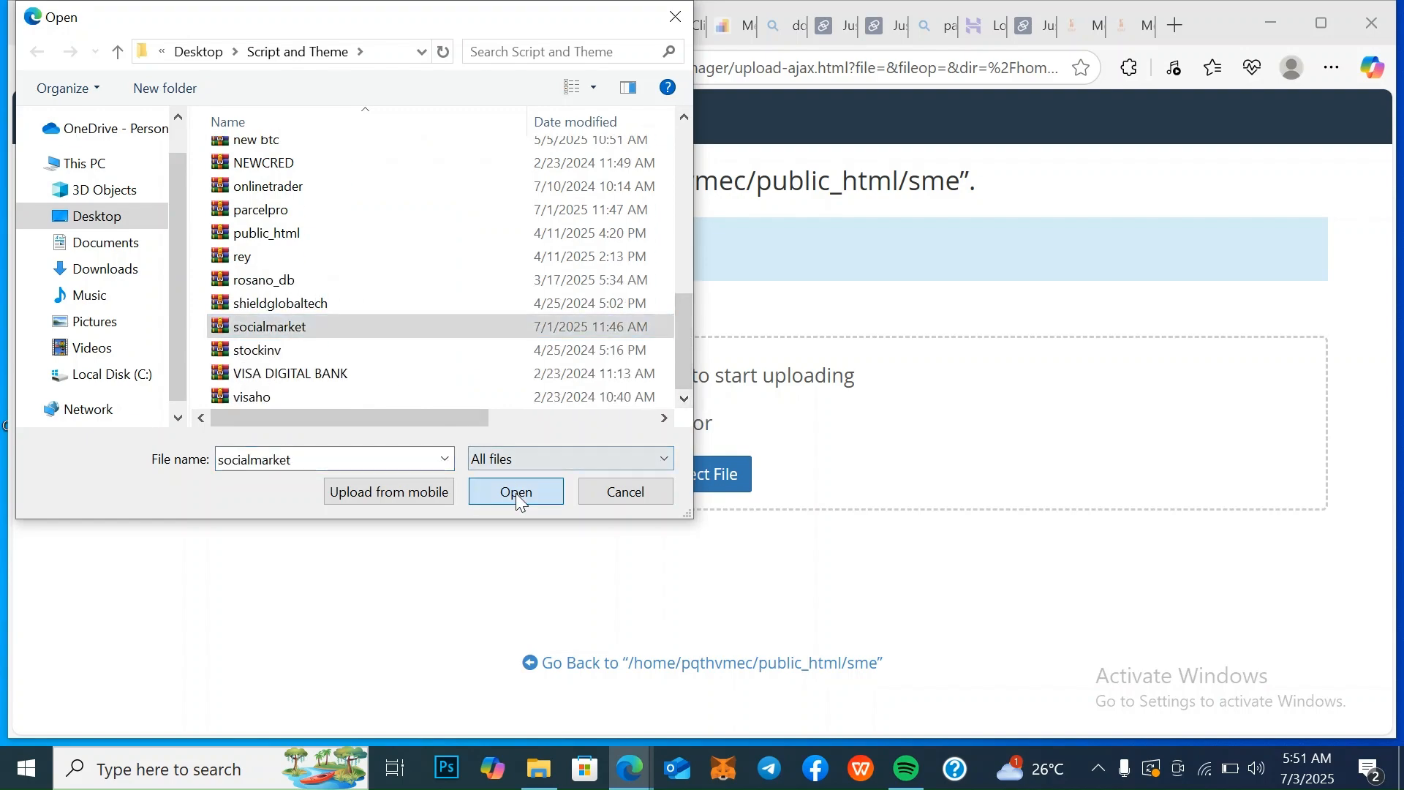
left_click(516, 493)
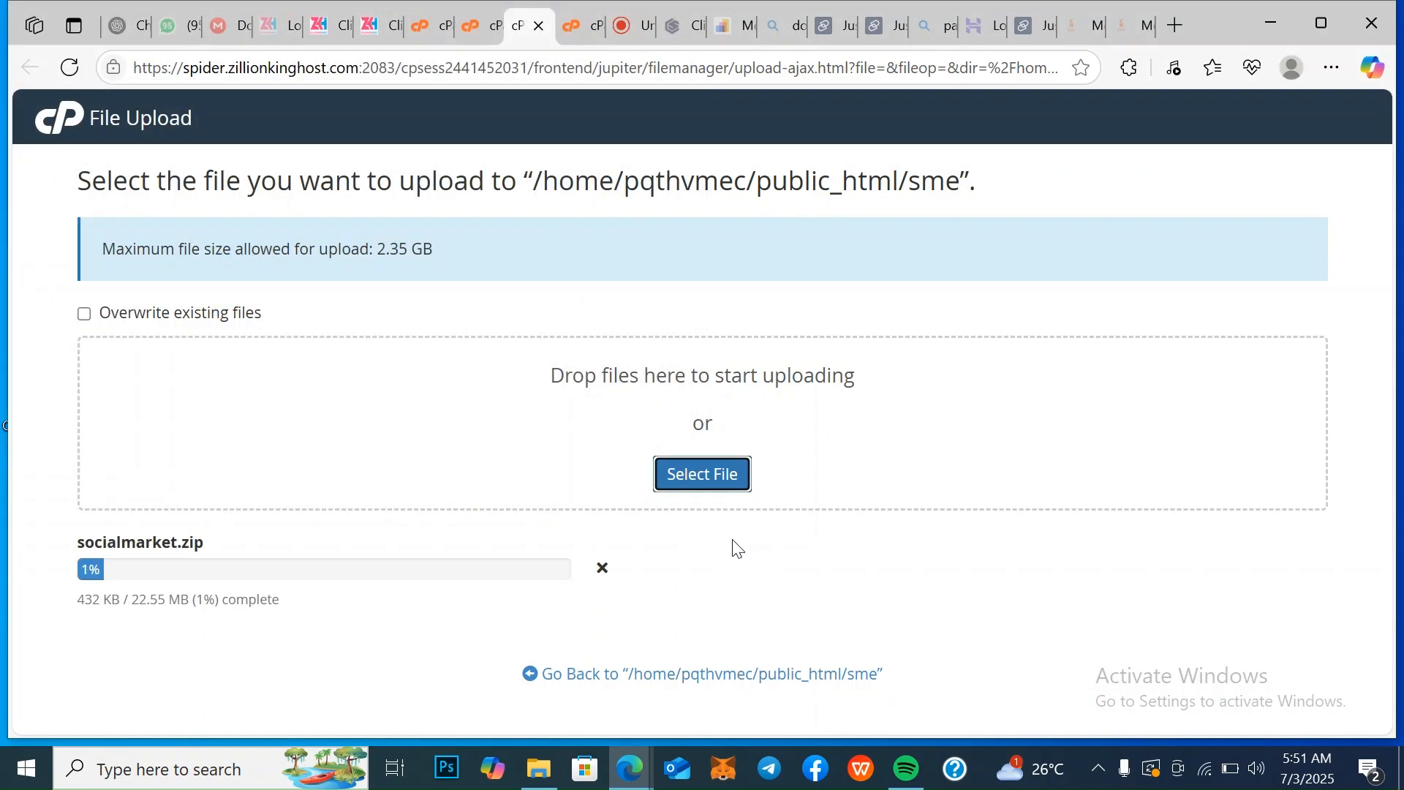
left_click(84, 315)
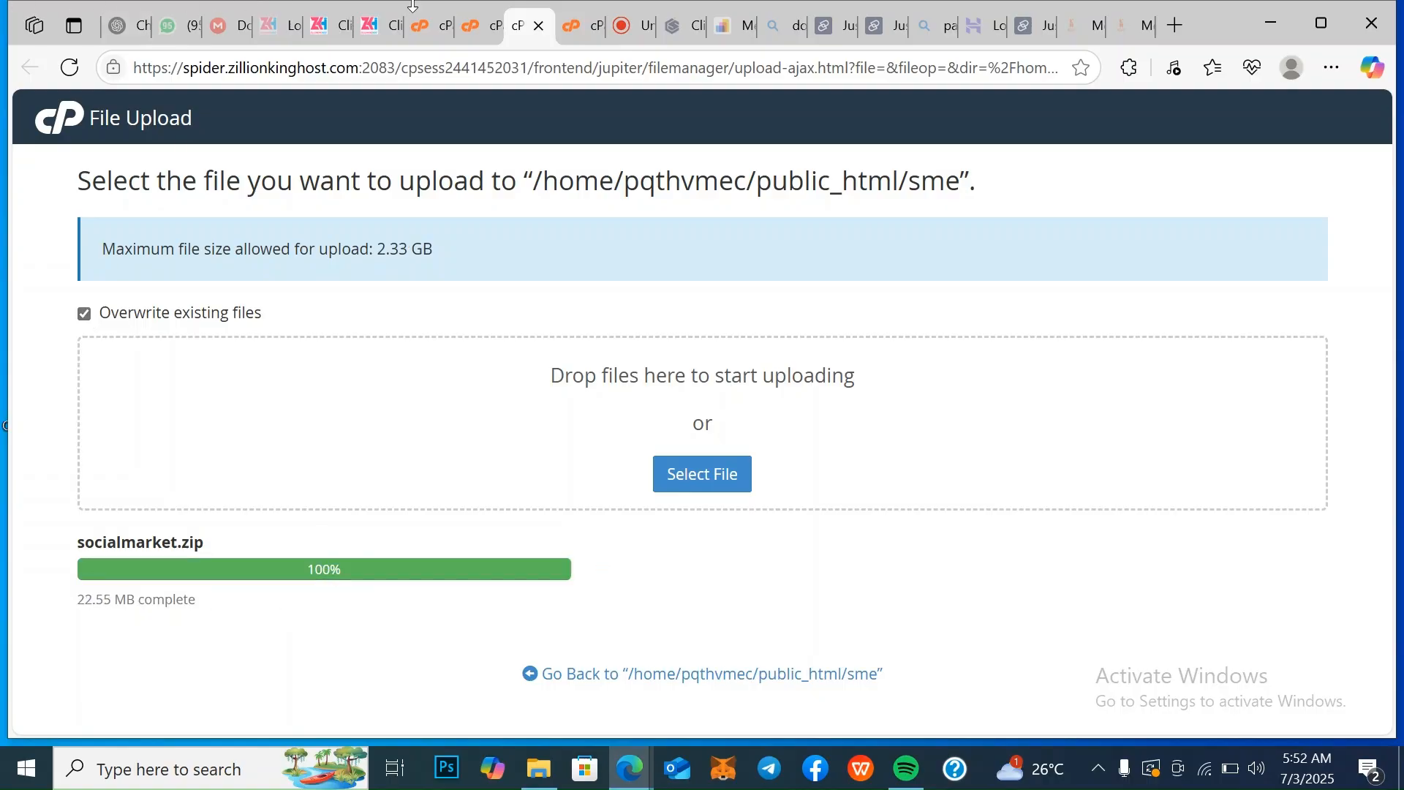
left_click(539, 26)
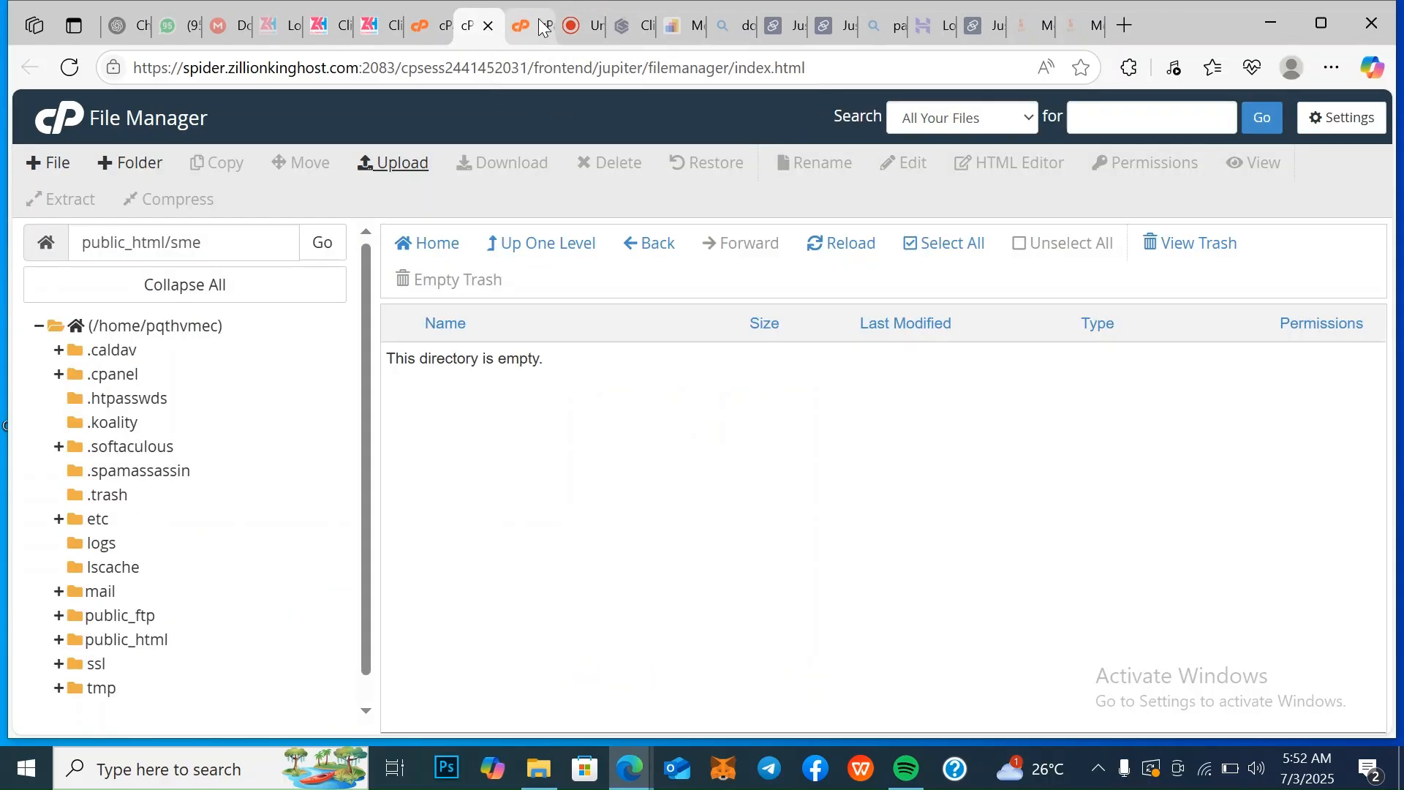
Reload the sme listing and extract socialmarket.zip to /public_html/sme
left_click(851, 244)
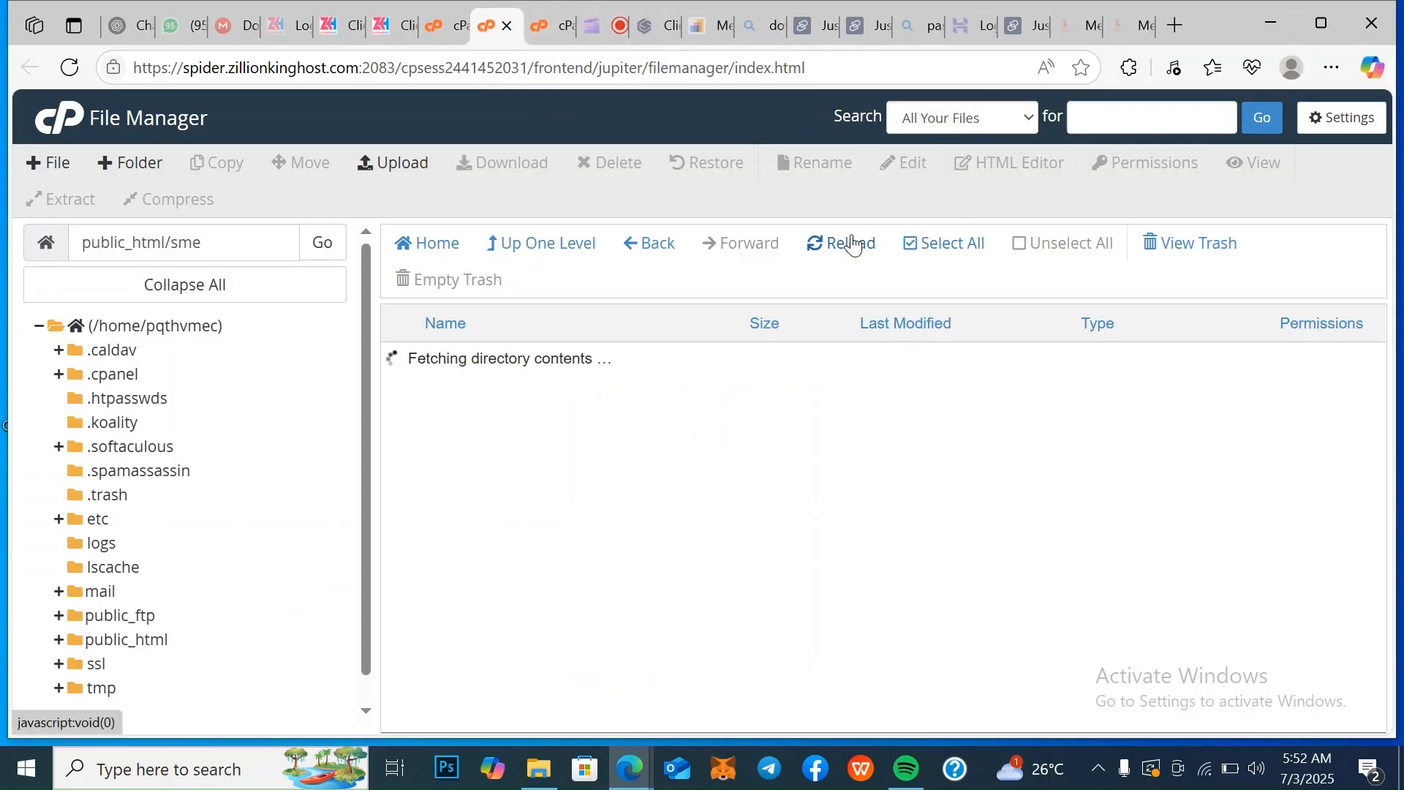
right_click(508, 365)
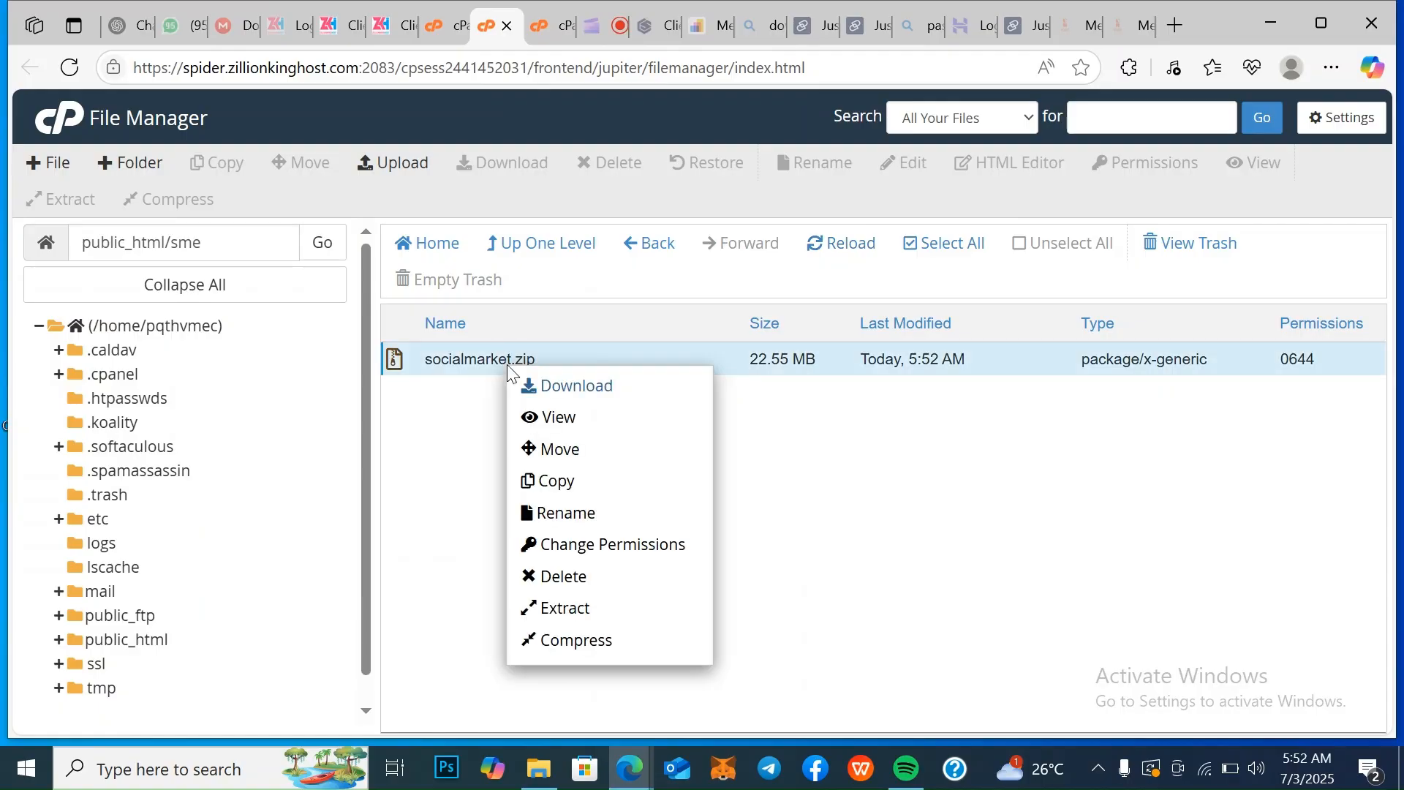
left_click(592, 615)
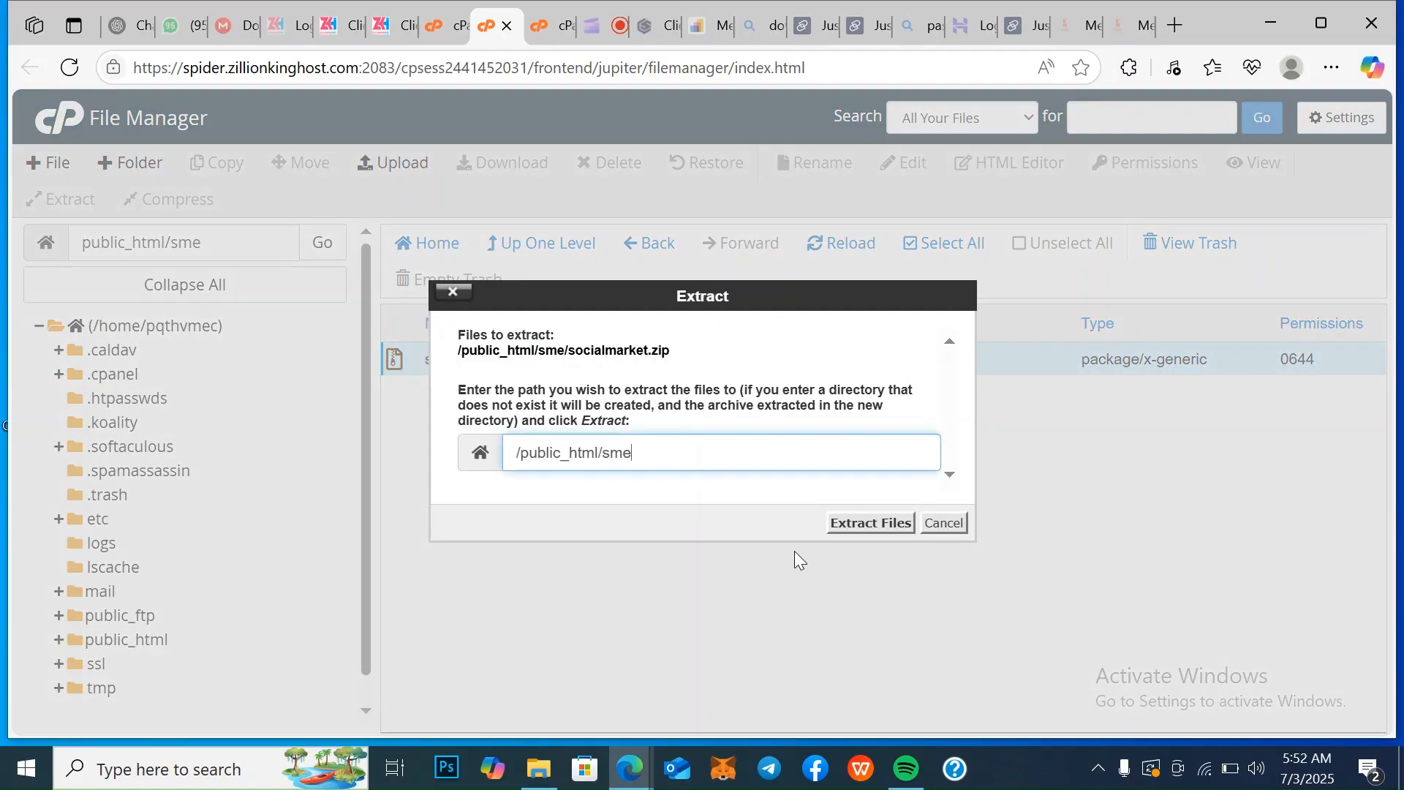
left_click(872, 522)
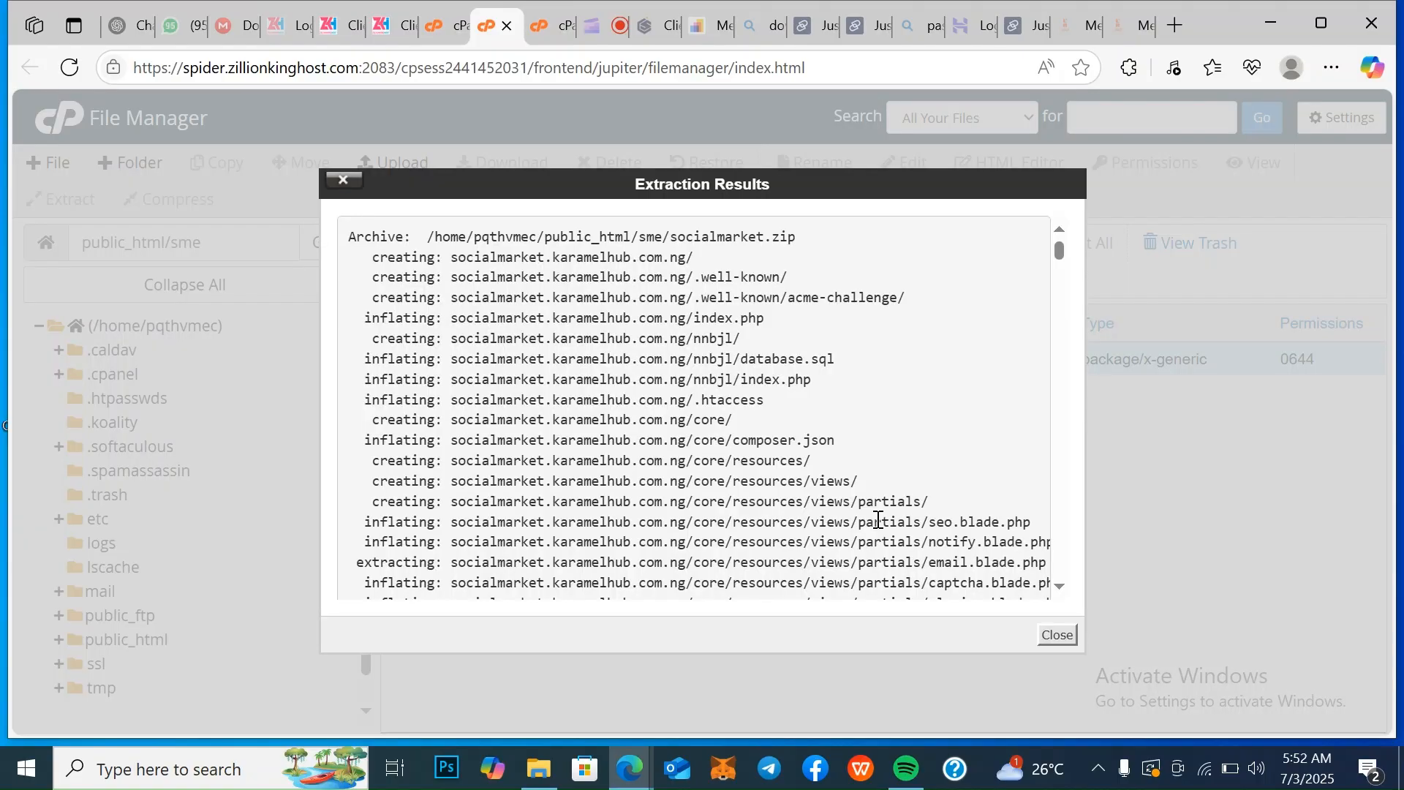
left_click(1059, 633)
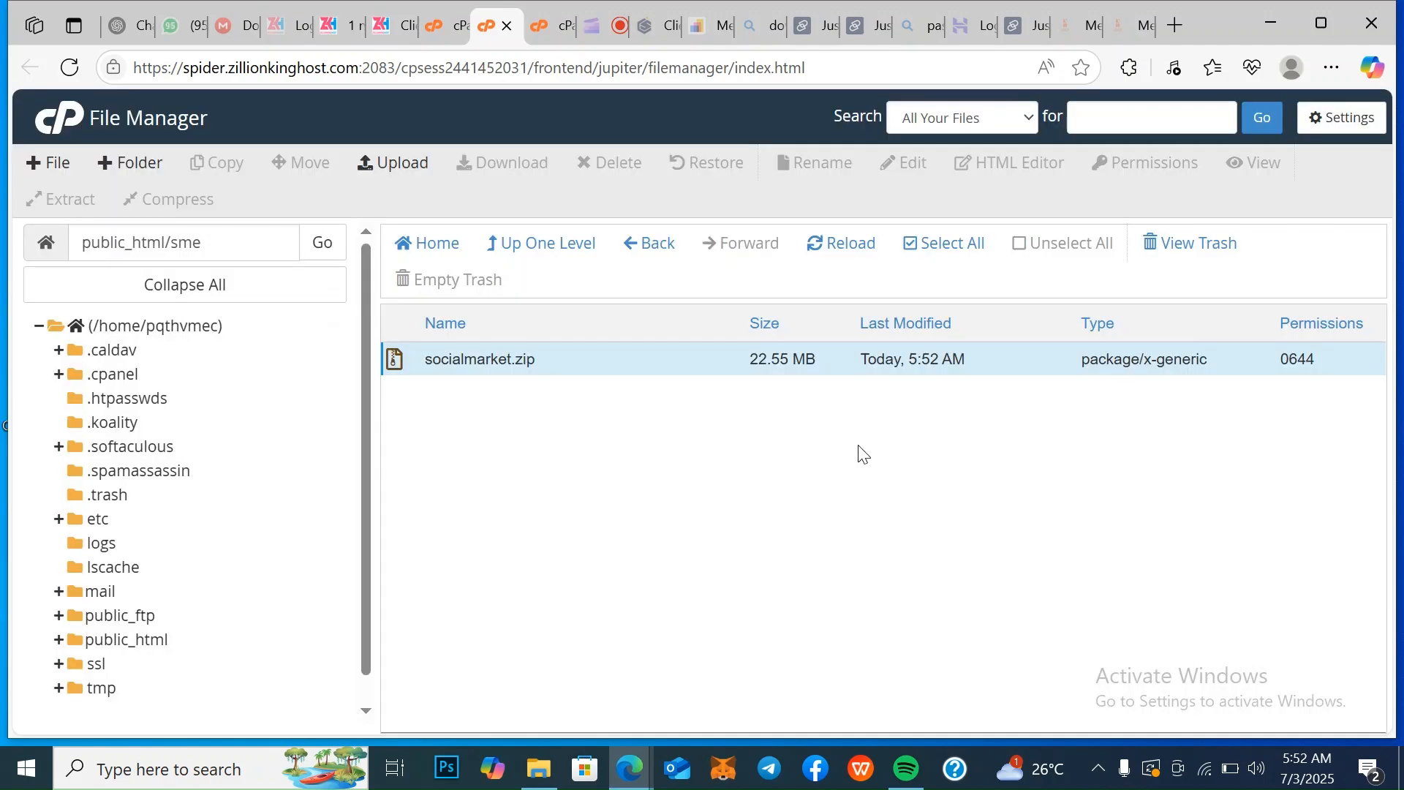
Refresh the sme folder's contents and open the extracted socialmarket.karamelhub.com.ng folder
left_click(828, 248)
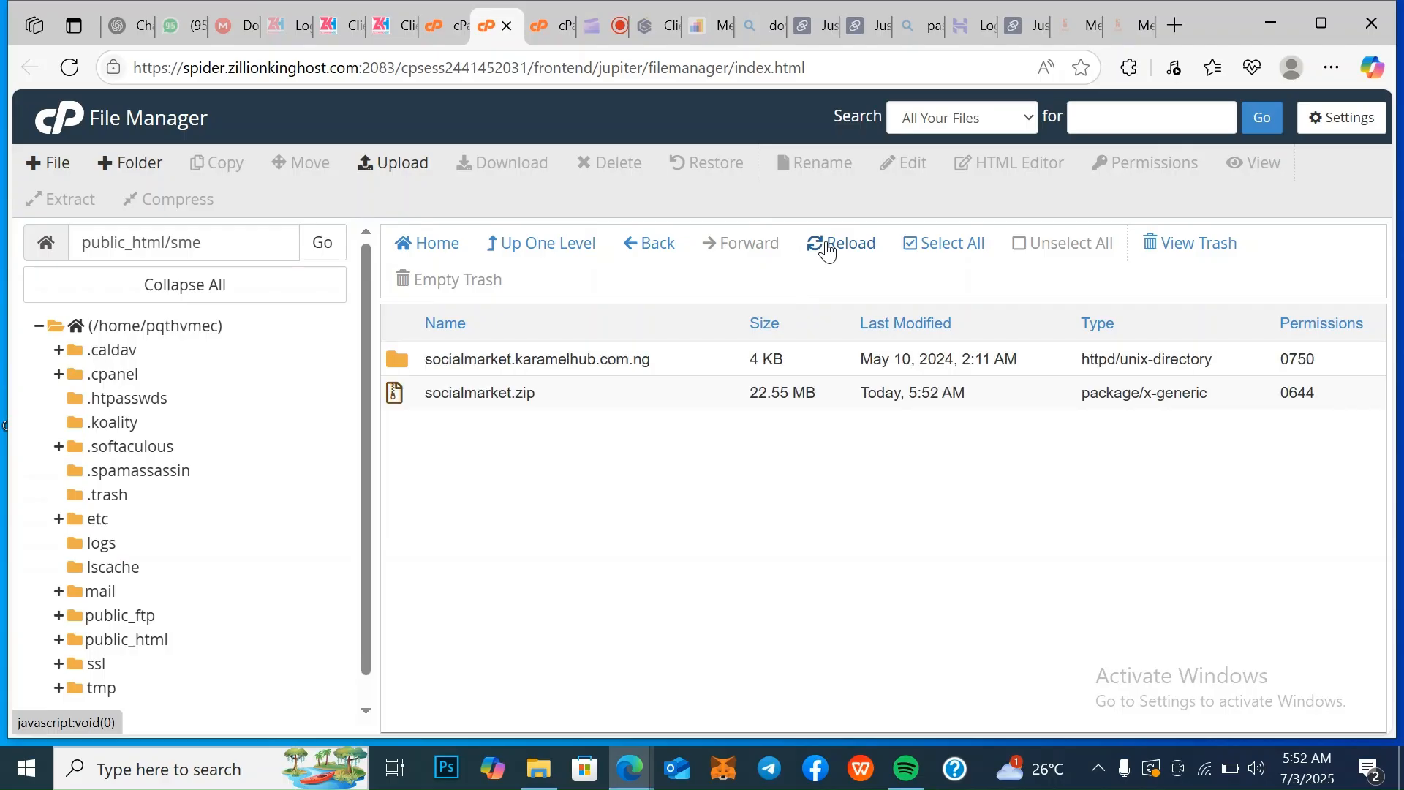
double_click(643, 363)
double_click(643, 366)
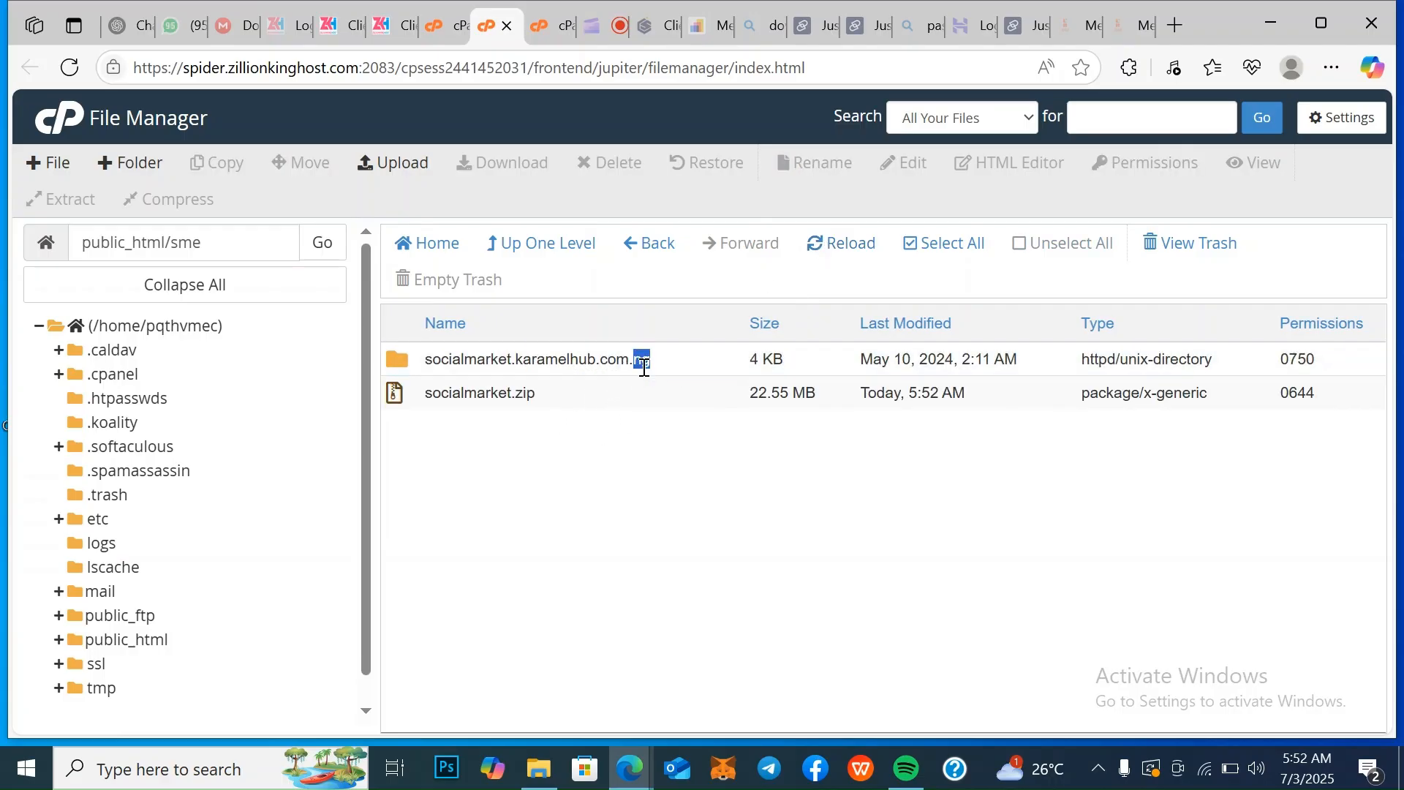
double_click(710, 357)
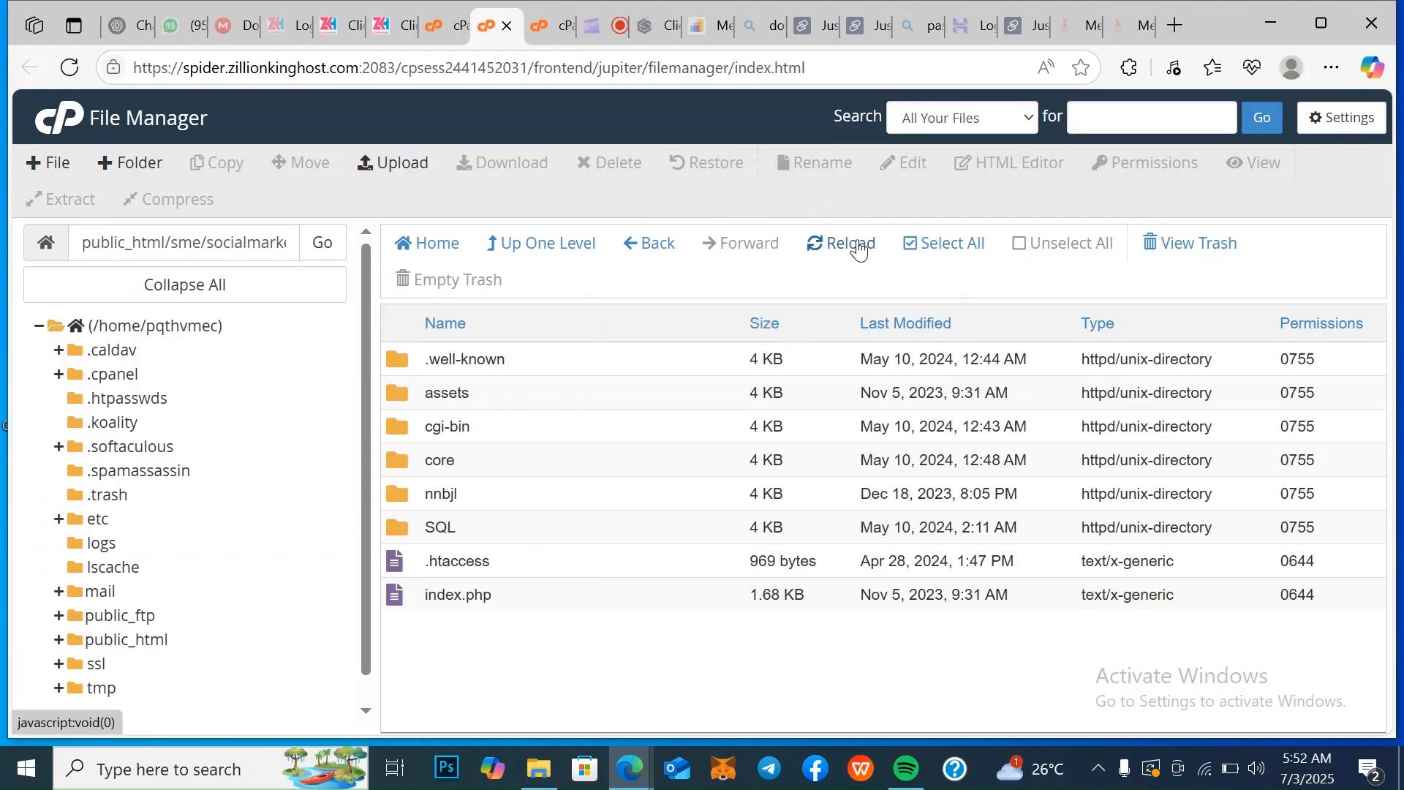
Move all files and folders from socialmarket.karamelhub.com.ng to /public_html/sme/, and return to the sme folder
left_click(938, 243)
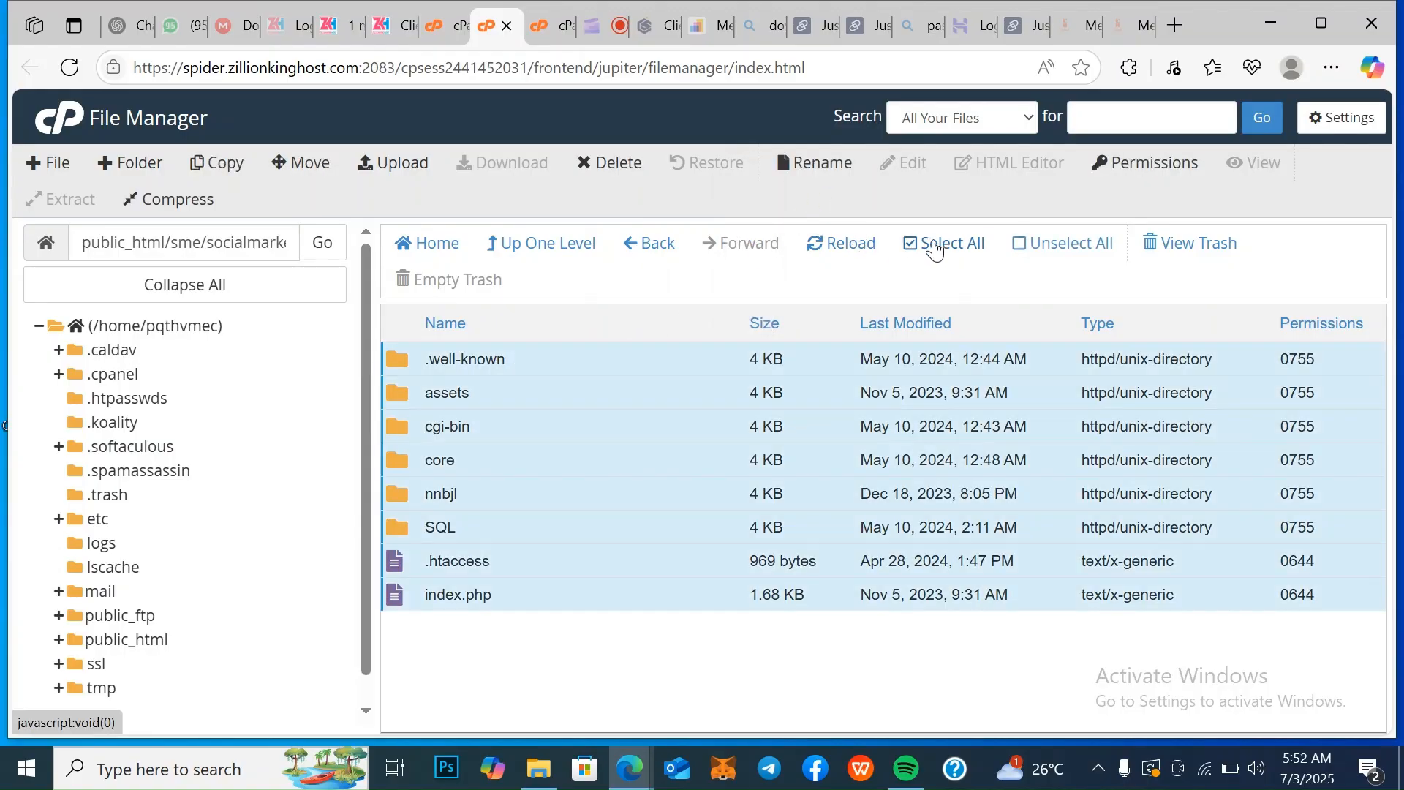
left_click(306, 164)
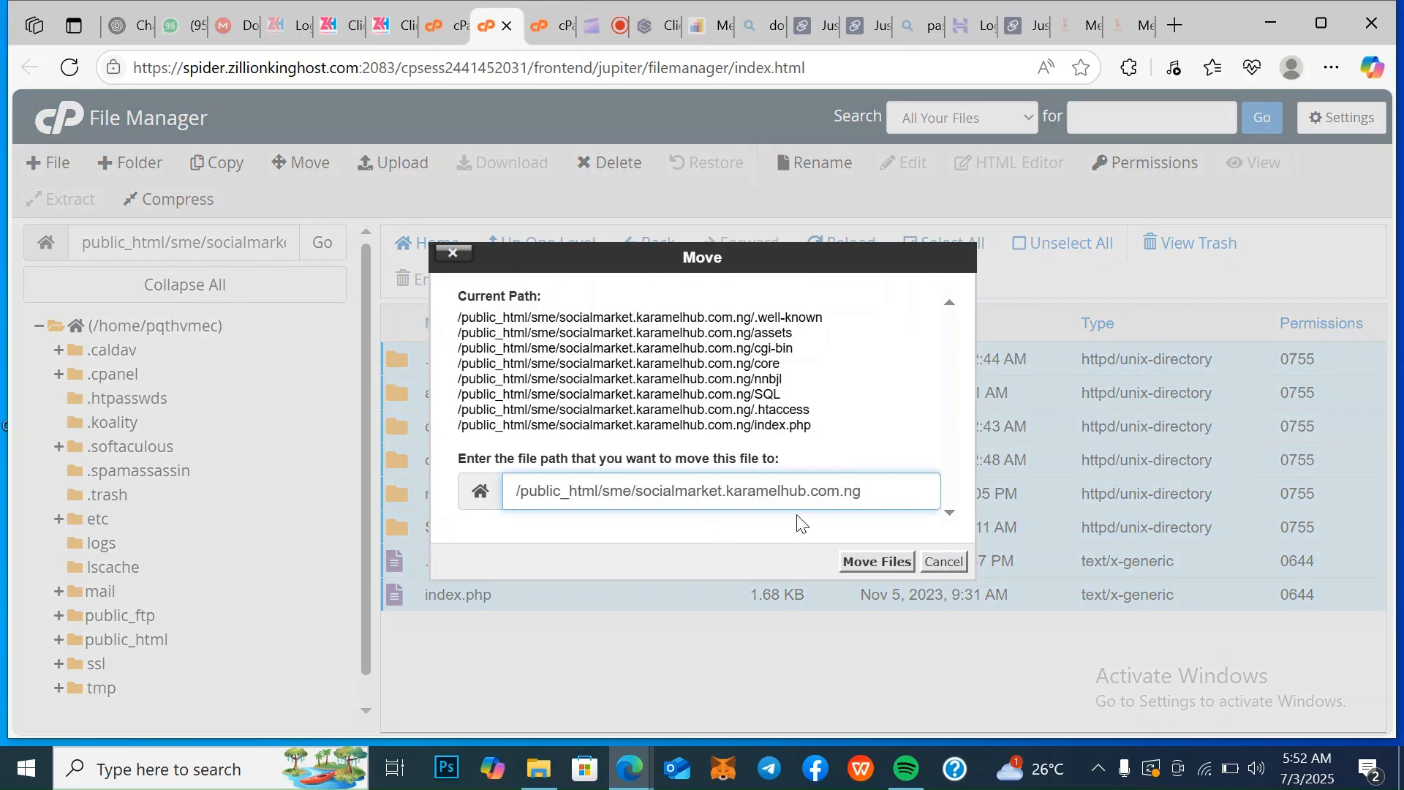
left_click_drag(893, 494, 644, 497)
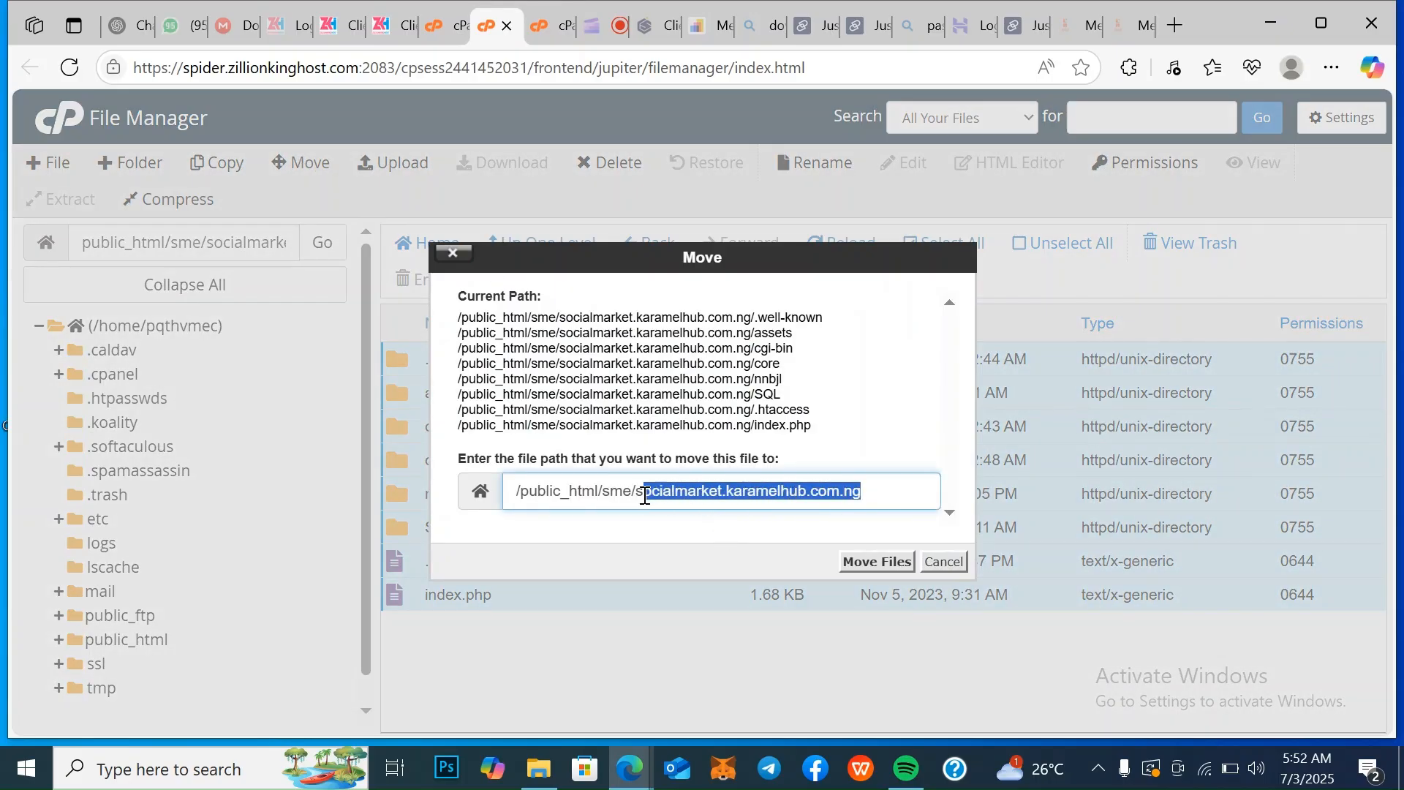
key("BackSpace")
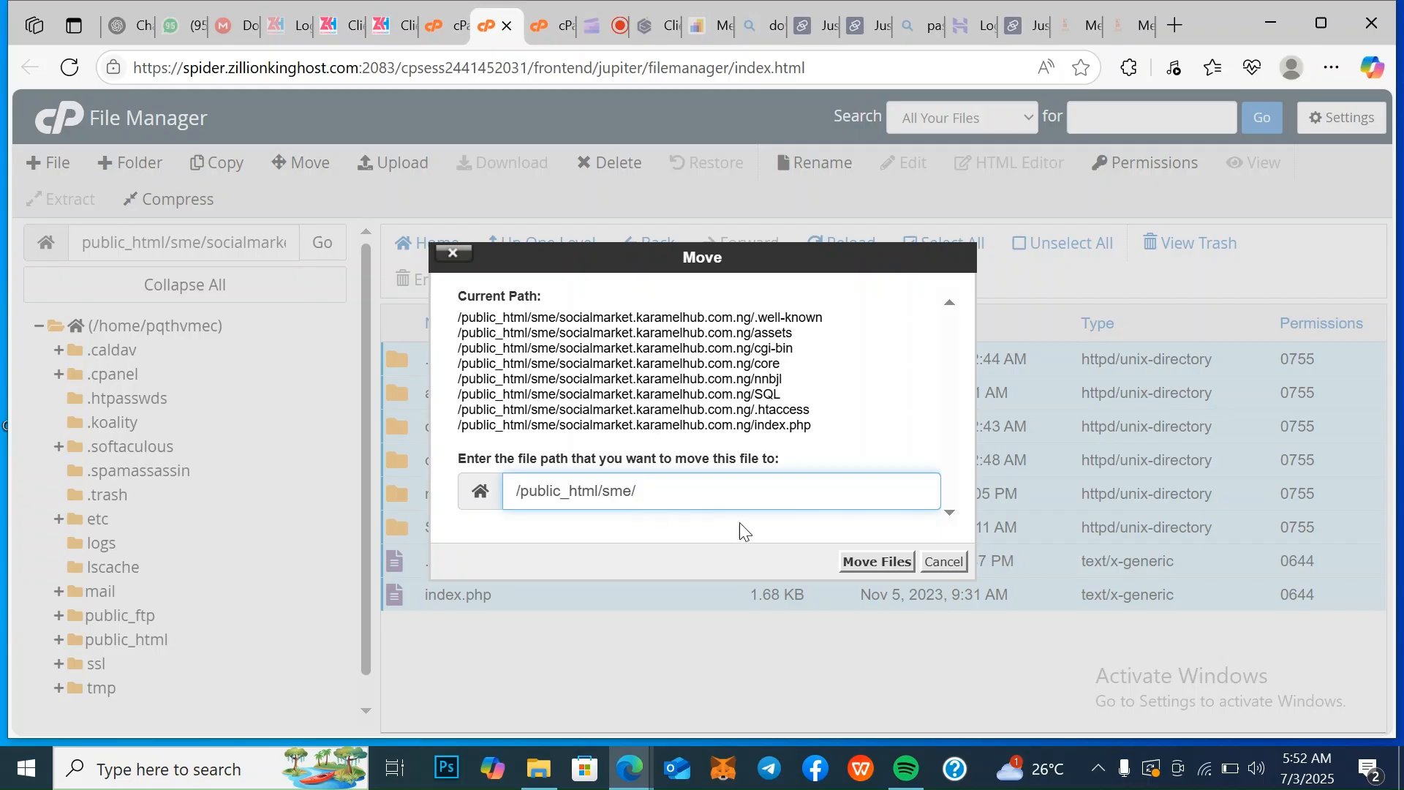
left_click(878, 561)
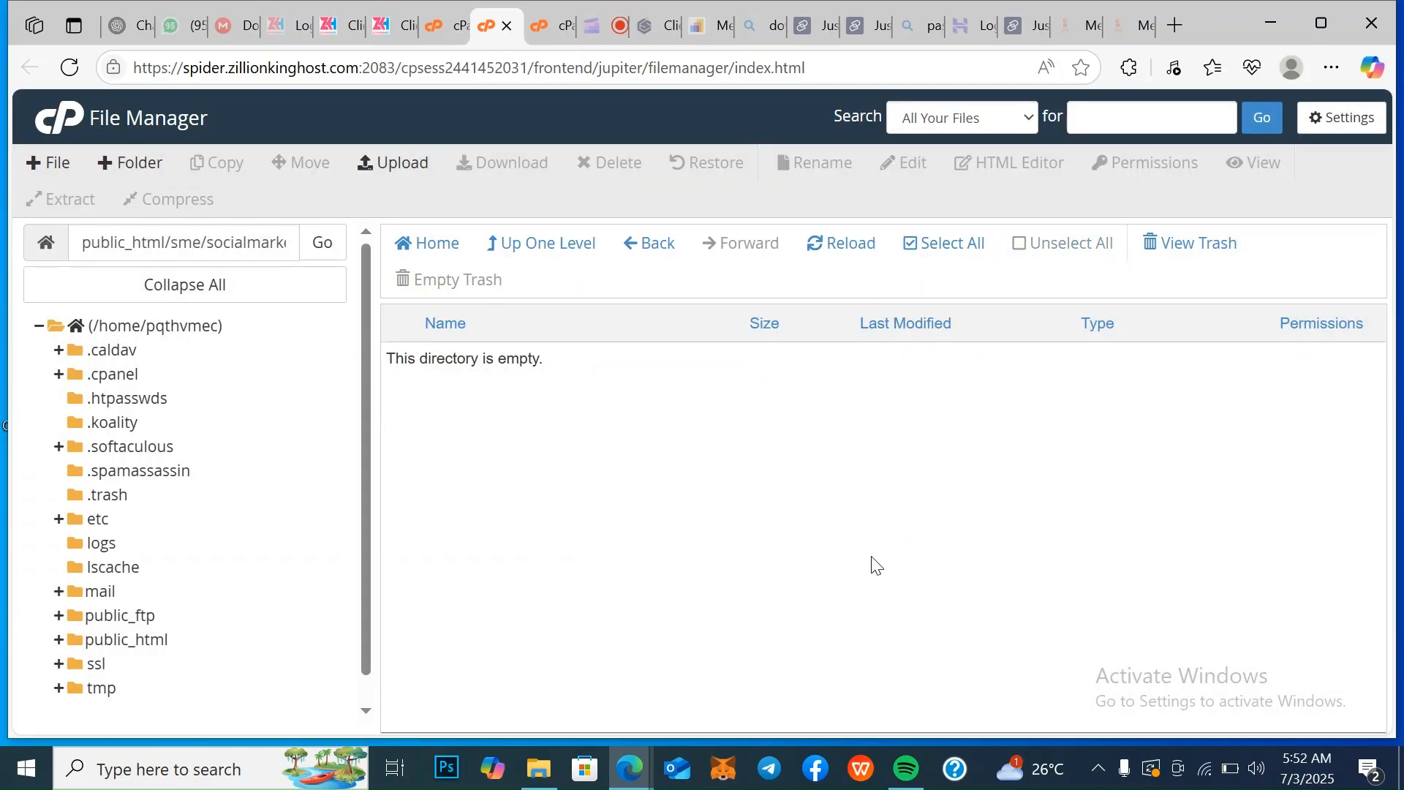
left_click(660, 243)
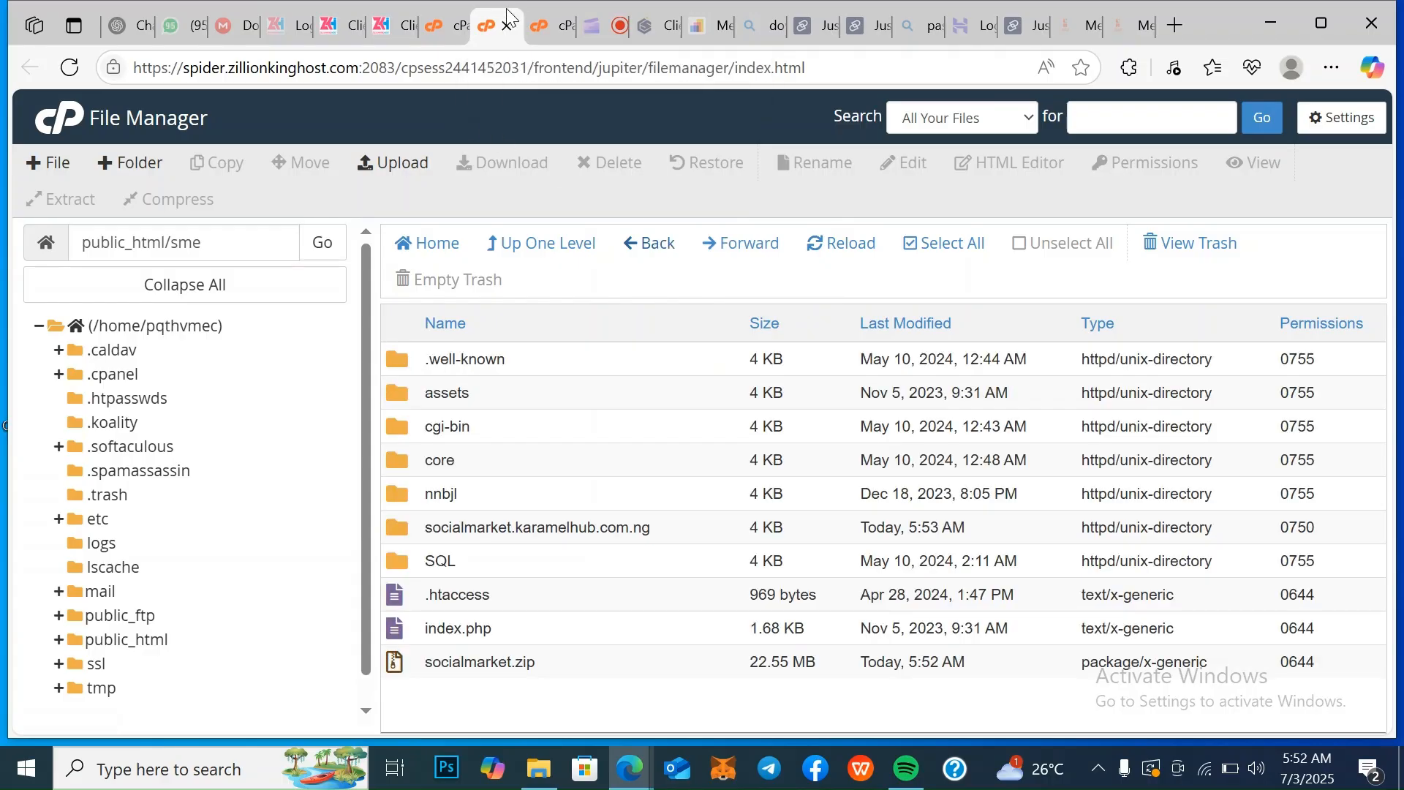
Create a new database with the name smedb using the Database Wizard
left_click(448, 23)
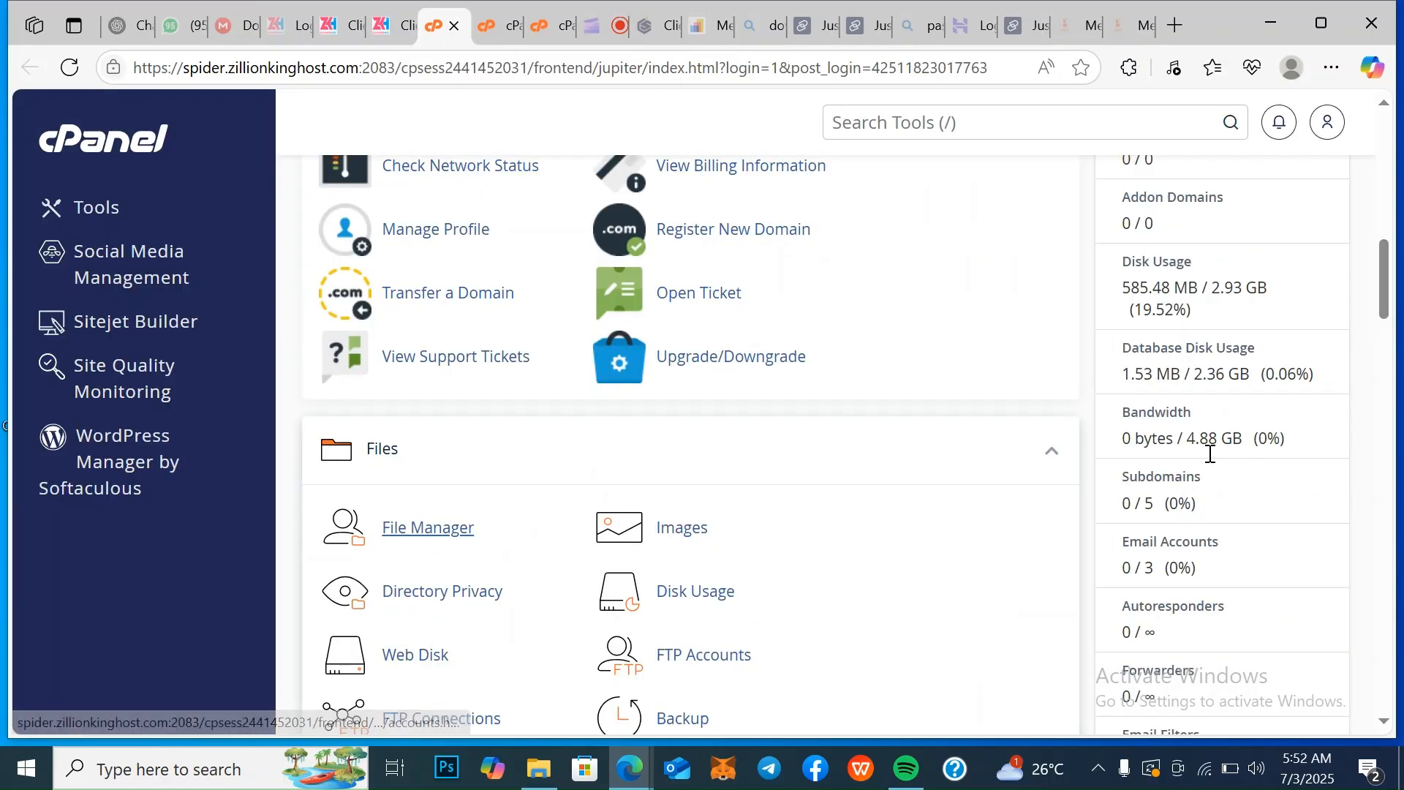
scroll(1385, 724, "down", 10)
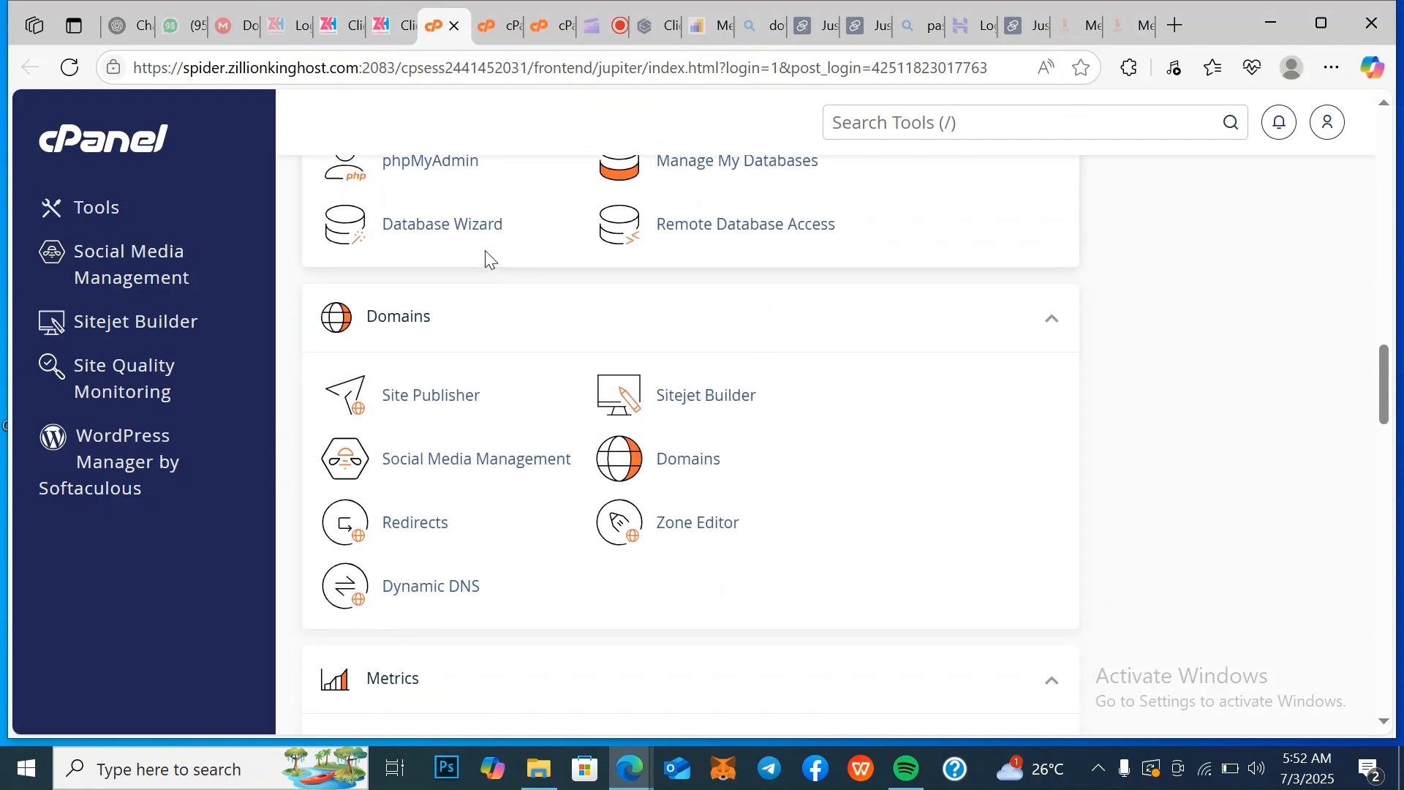
left_click(490, 234)
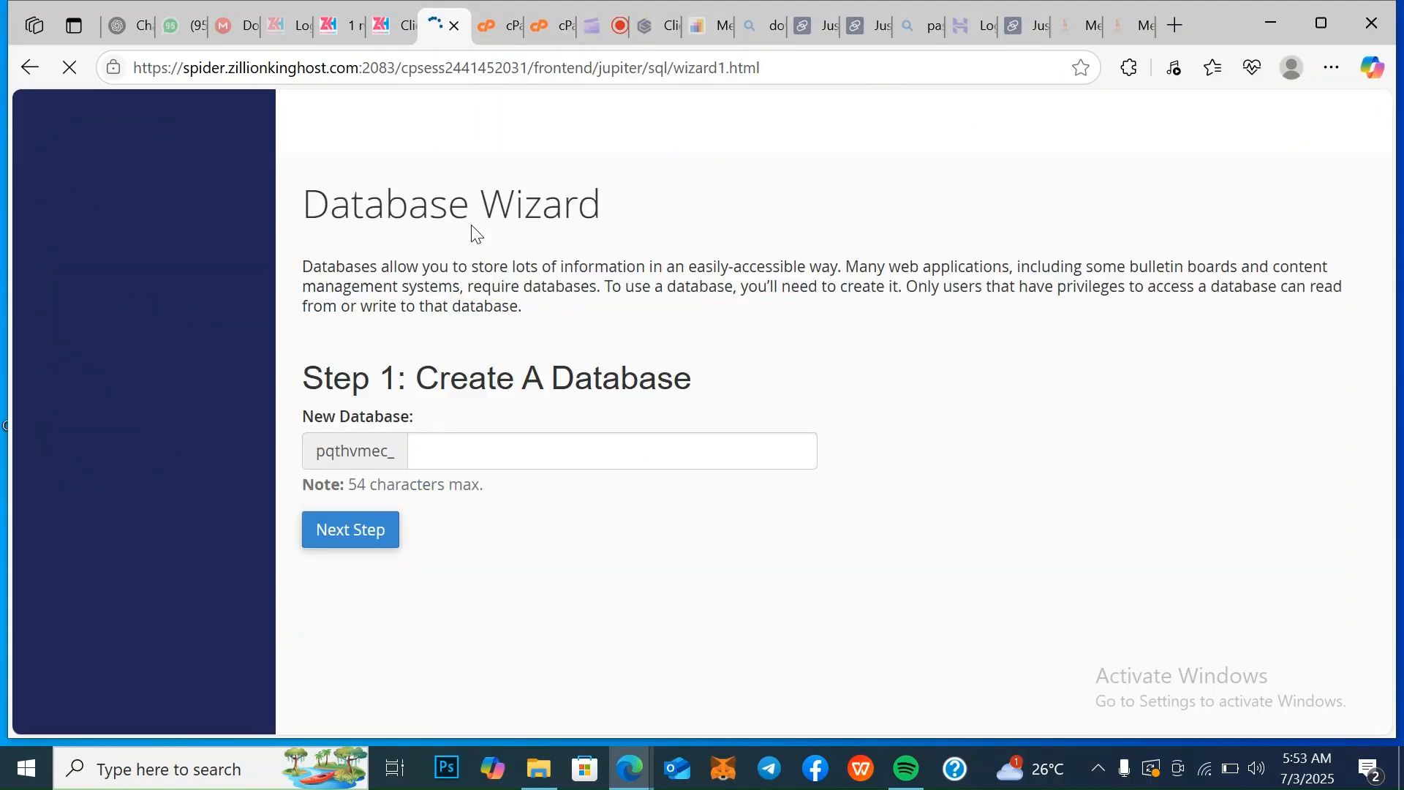
left_click(443, 446)
left_click(443, 445)
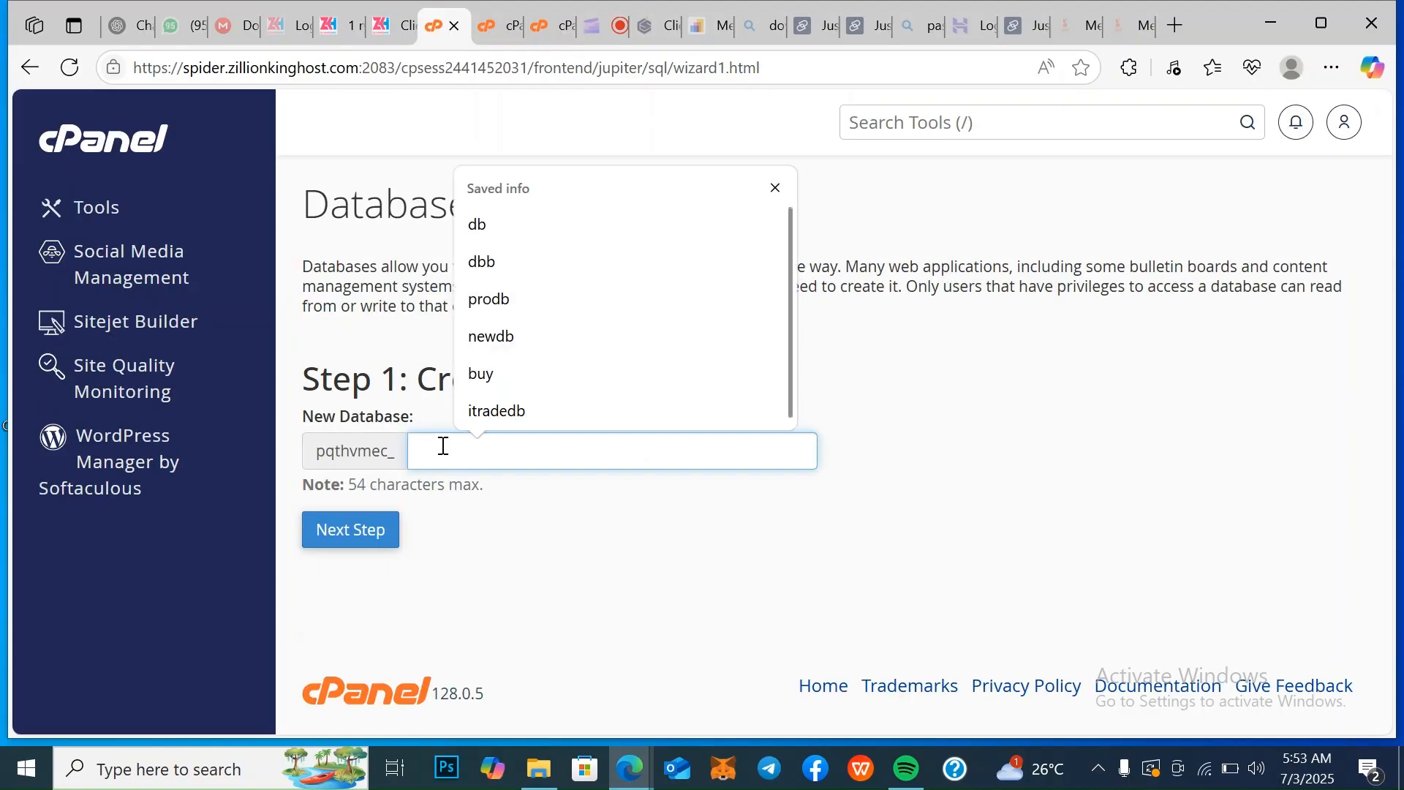
type("sme")
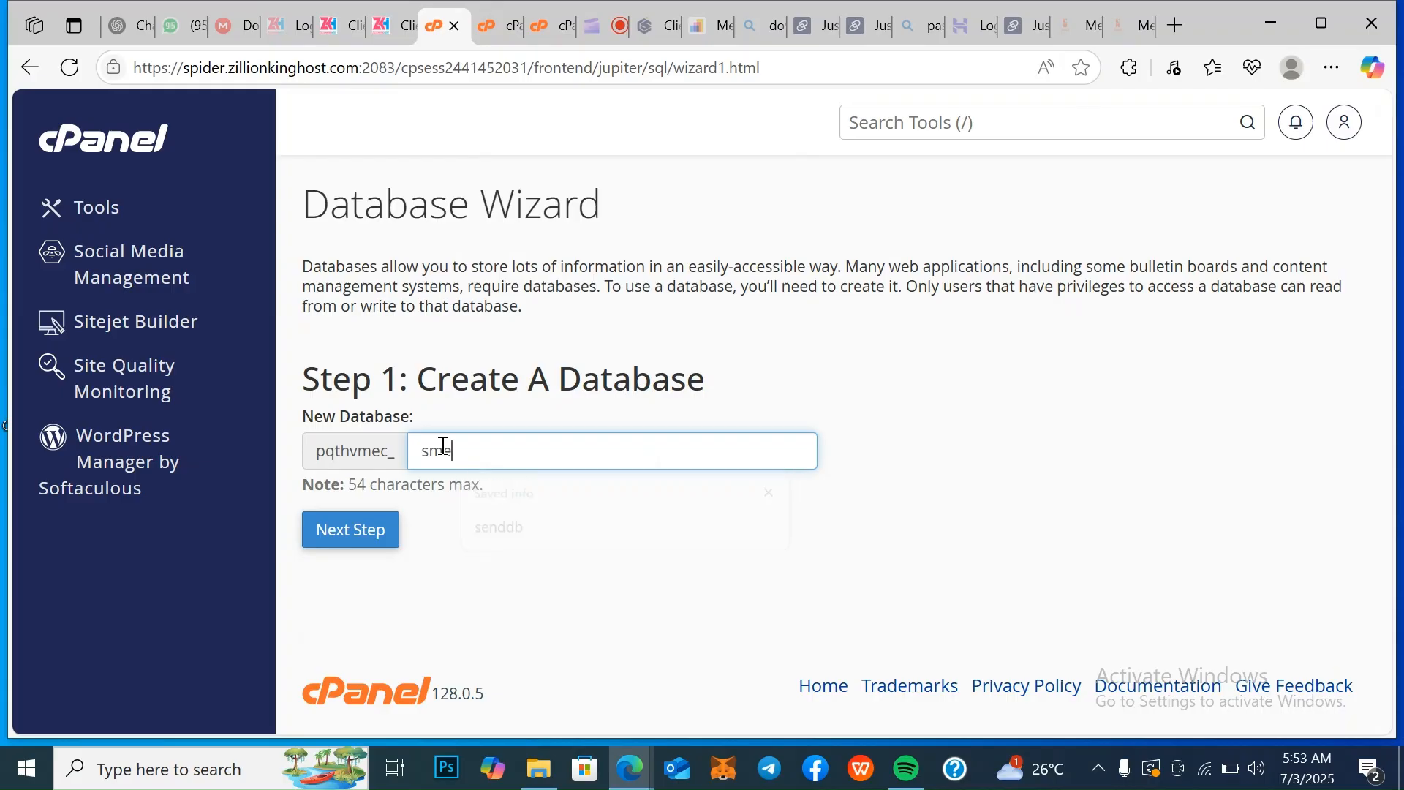
type("db")
left_click(373, 531)
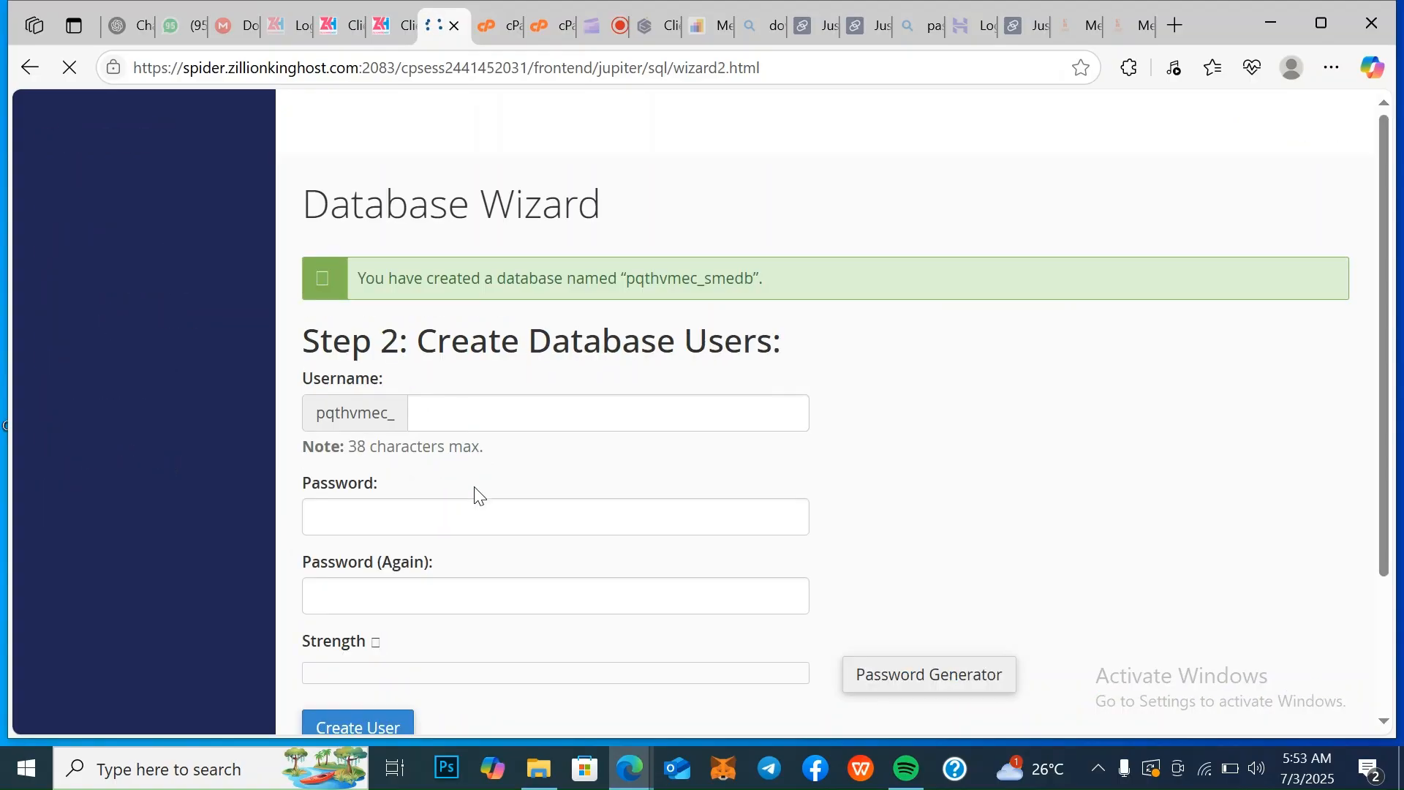
Enter smeuser as the new database user's username, then generate a password and copy it
left_click(465, 407)
type("smeuser")
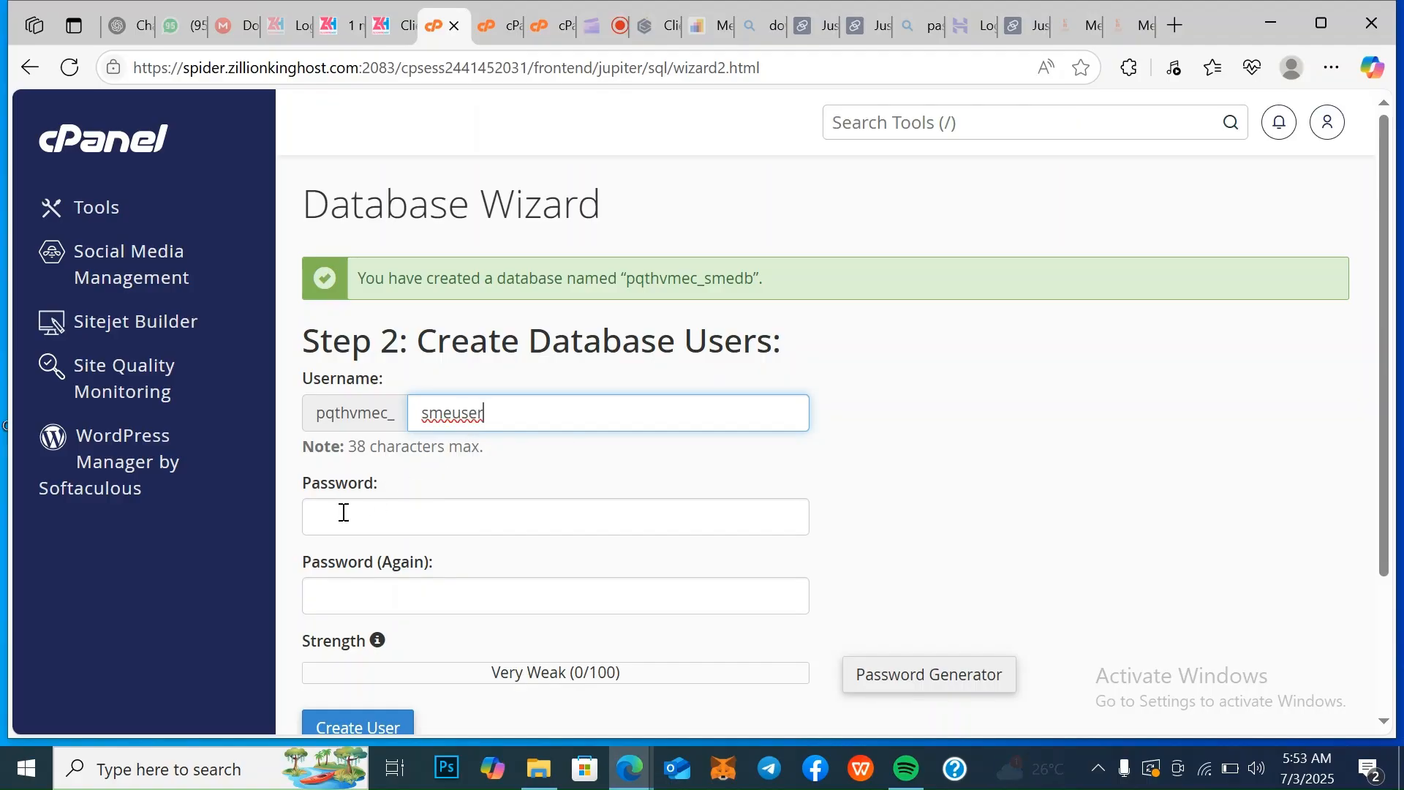
left_click(951, 682)
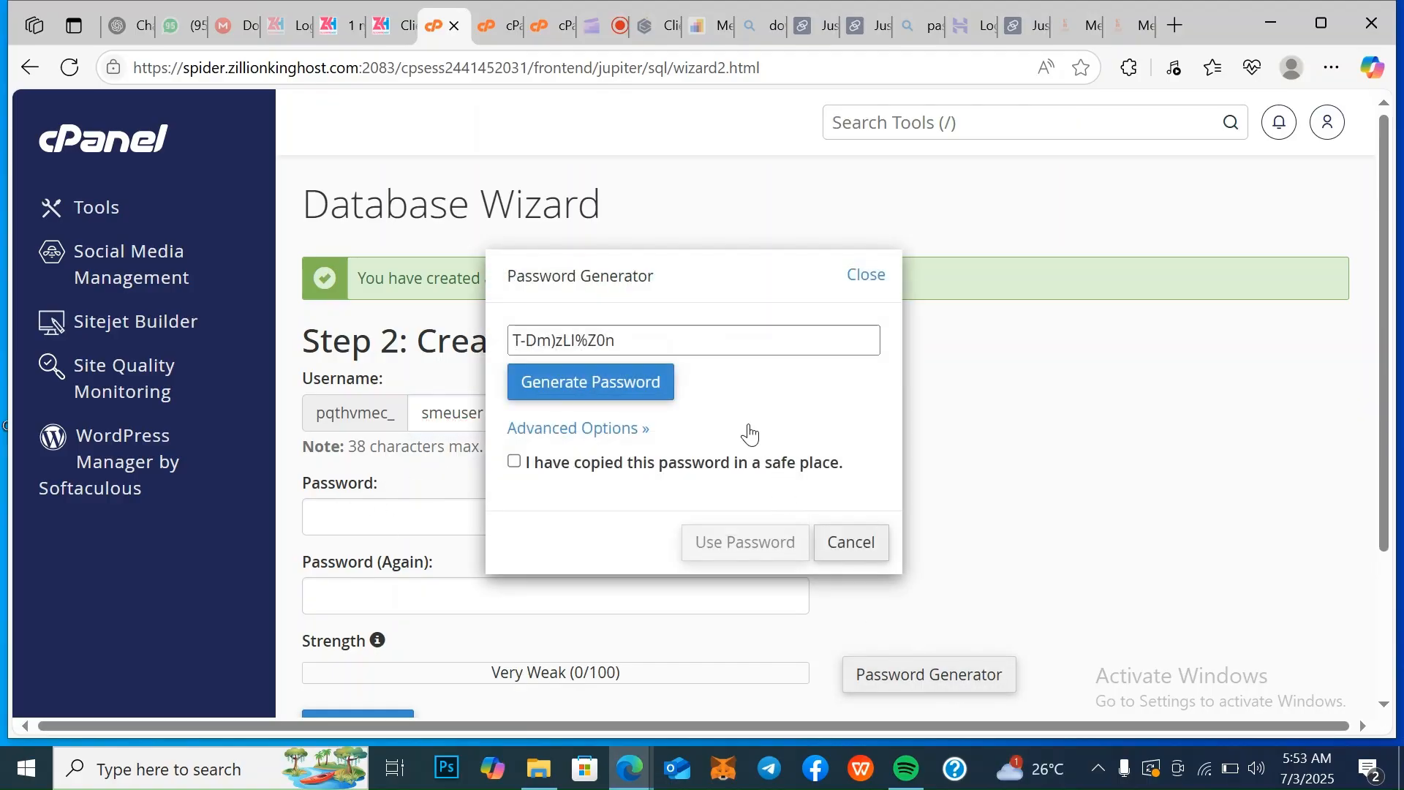
left_click_drag(657, 342, 512, 337)
right_click(534, 345)
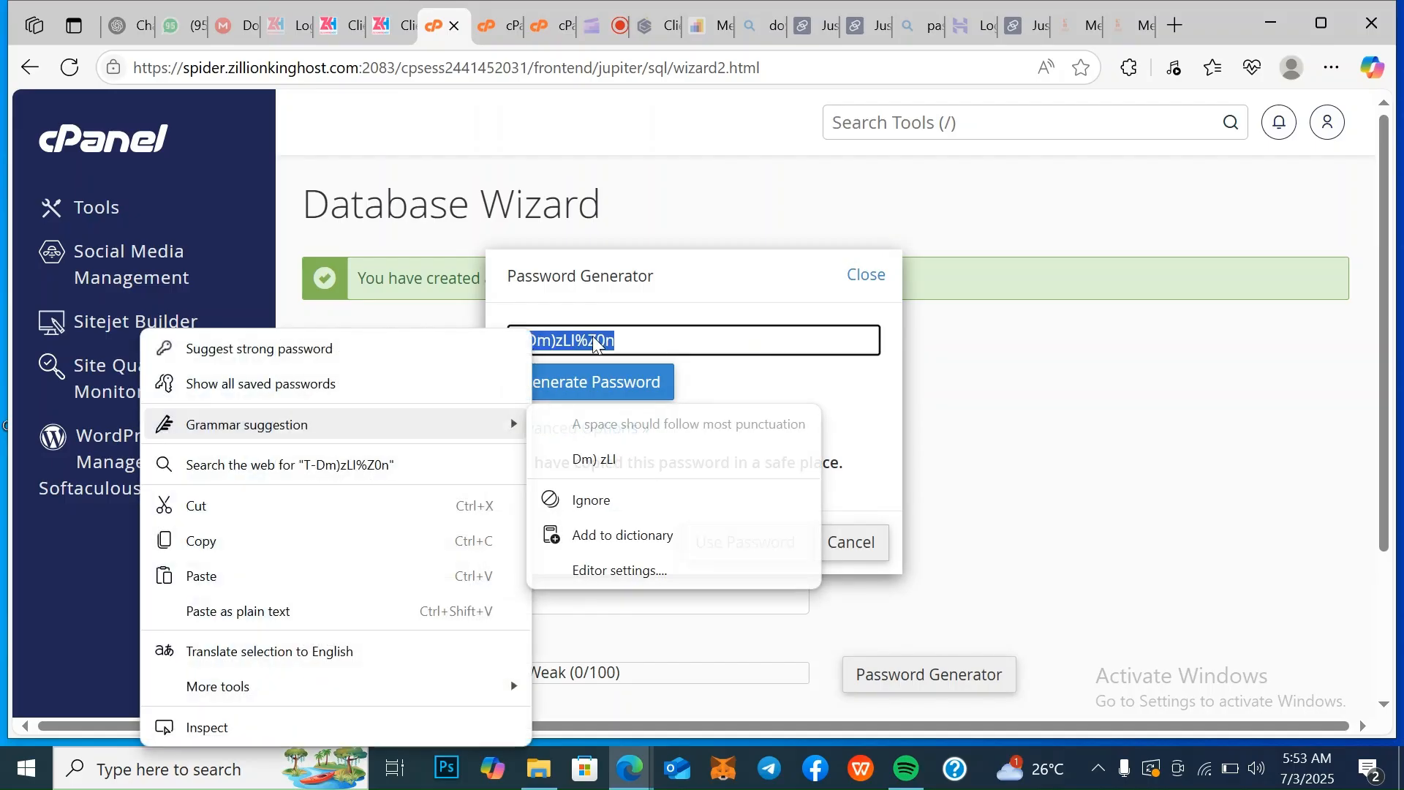
left_click(229, 540)
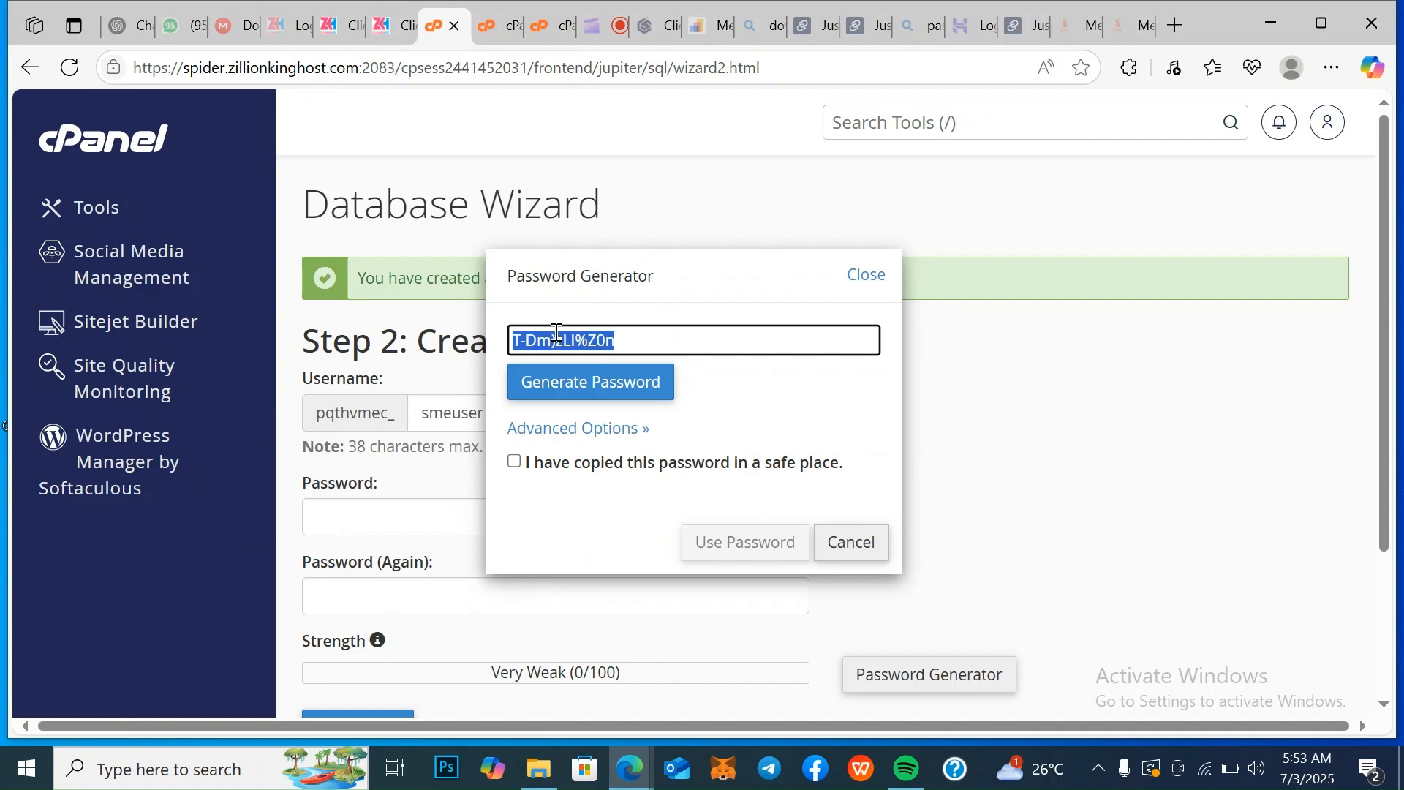
right_click(556, 333)
left_click(223, 538)
Acknowledge that the generated password is saved, apply it to the password fields, and create the database user
left_click(516, 462)
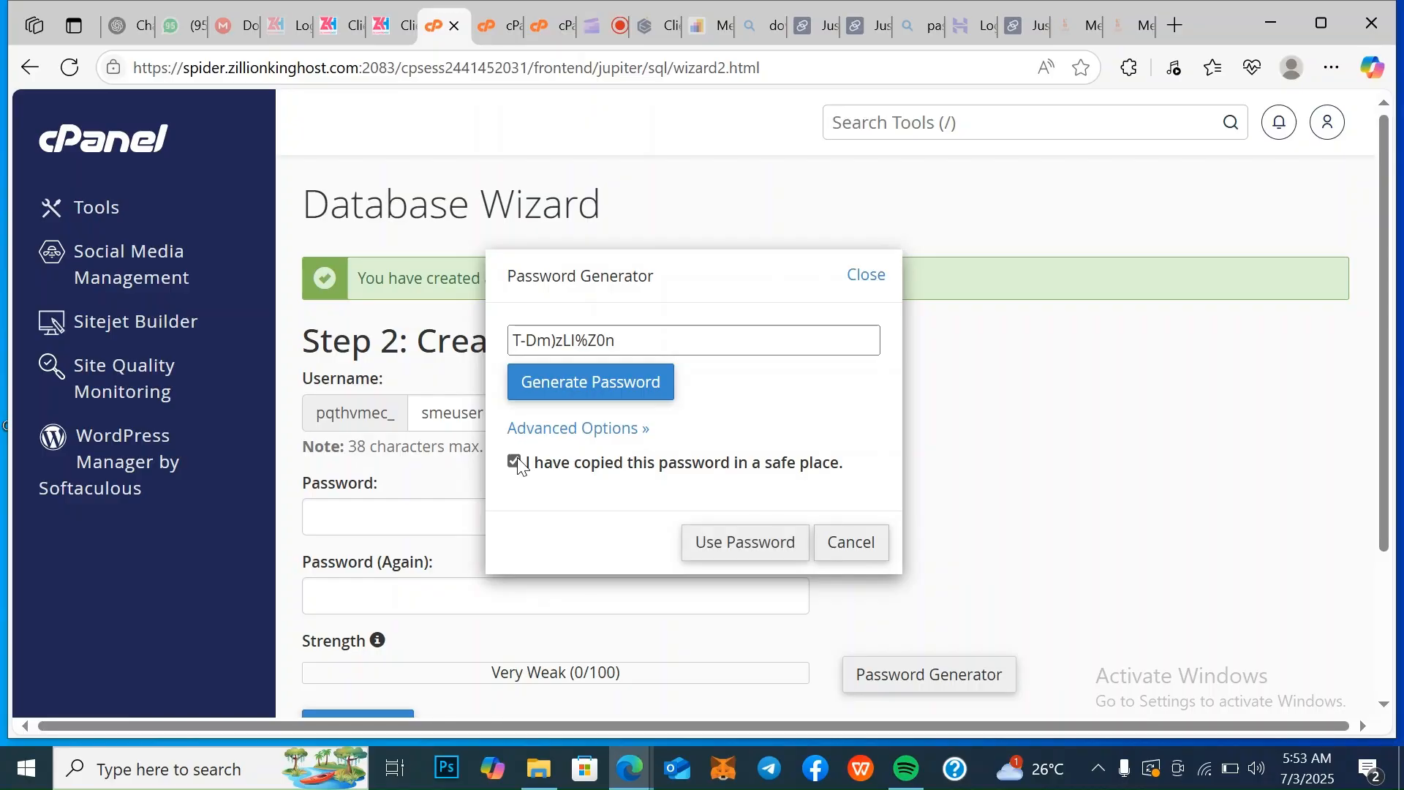
left_click(745, 542)
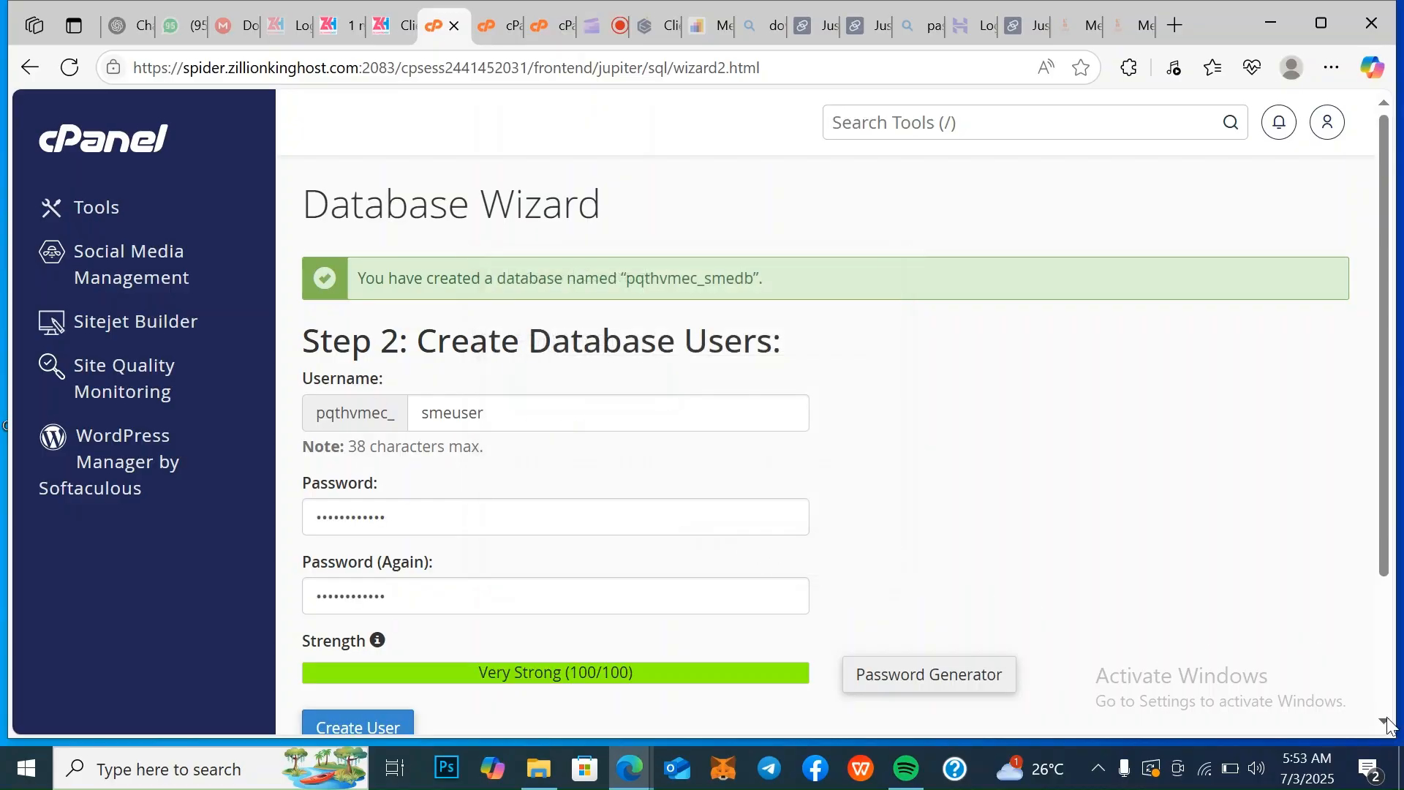
scroll(1390, 722, "down", 1)
left_click(353, 650)
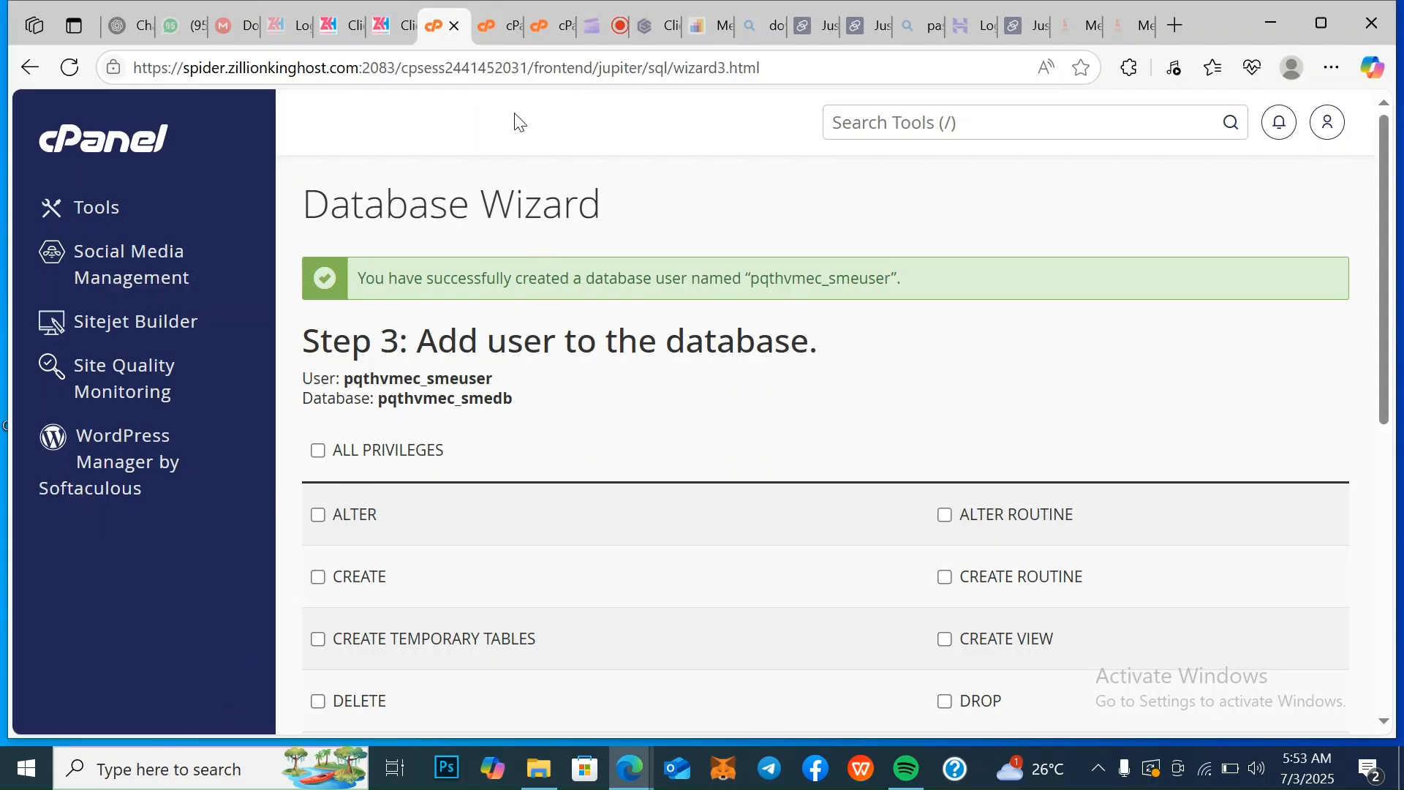
Return to the File Manager and open the .env file in the sme/core folder for editing
left_click(503, 33)
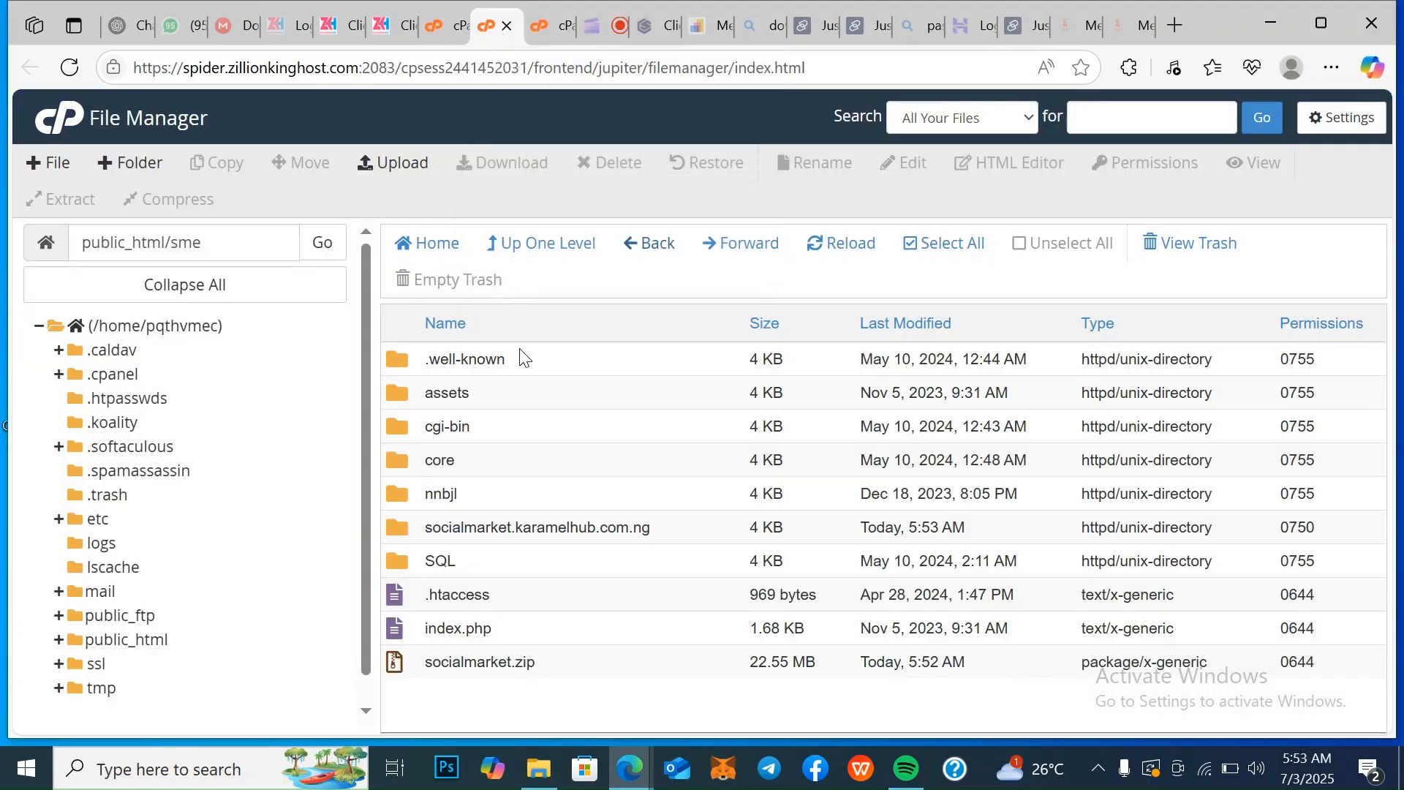
double_click(567, 472)
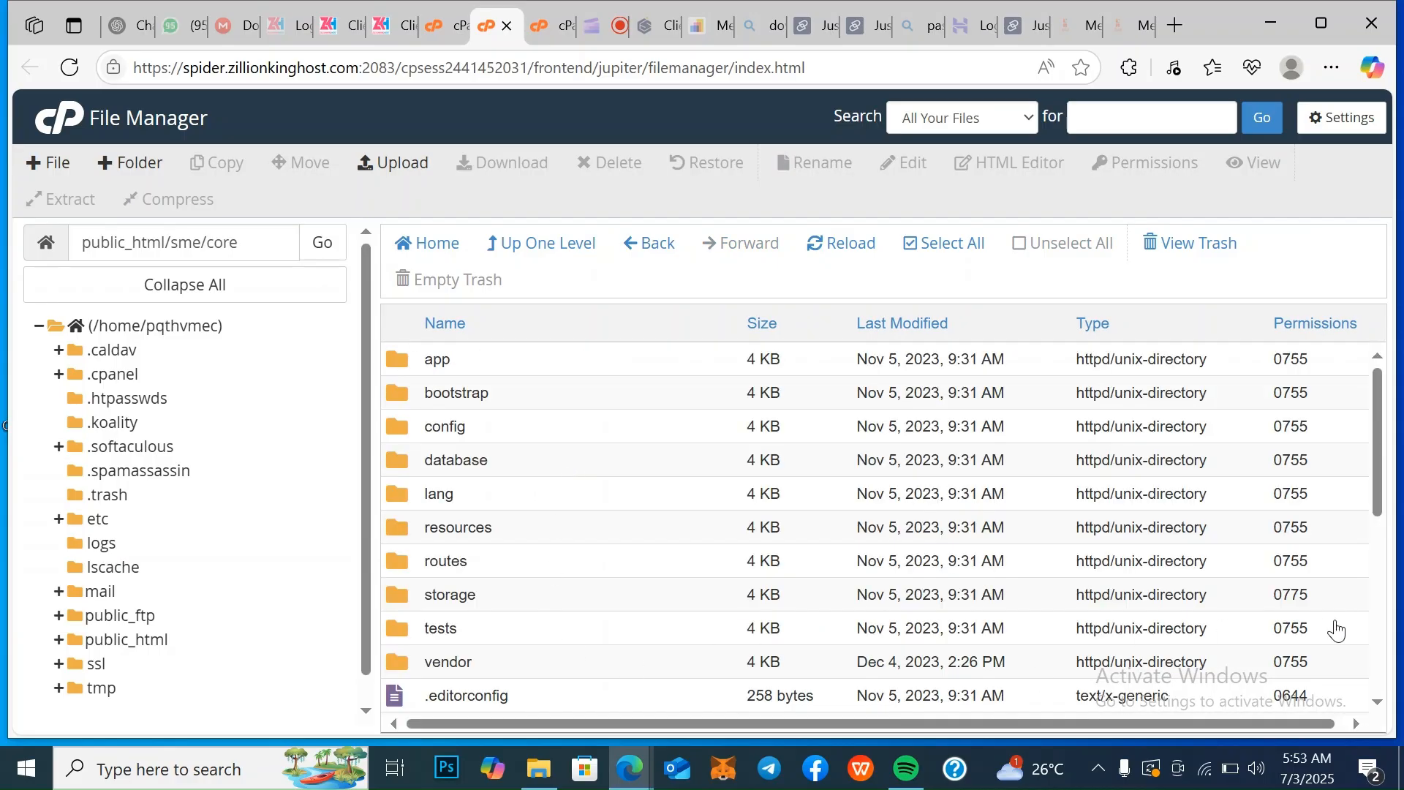
left_click(1378, 703)
left_click(1379, 703)
left_click(1379, 704)
left_click(1379, 704)
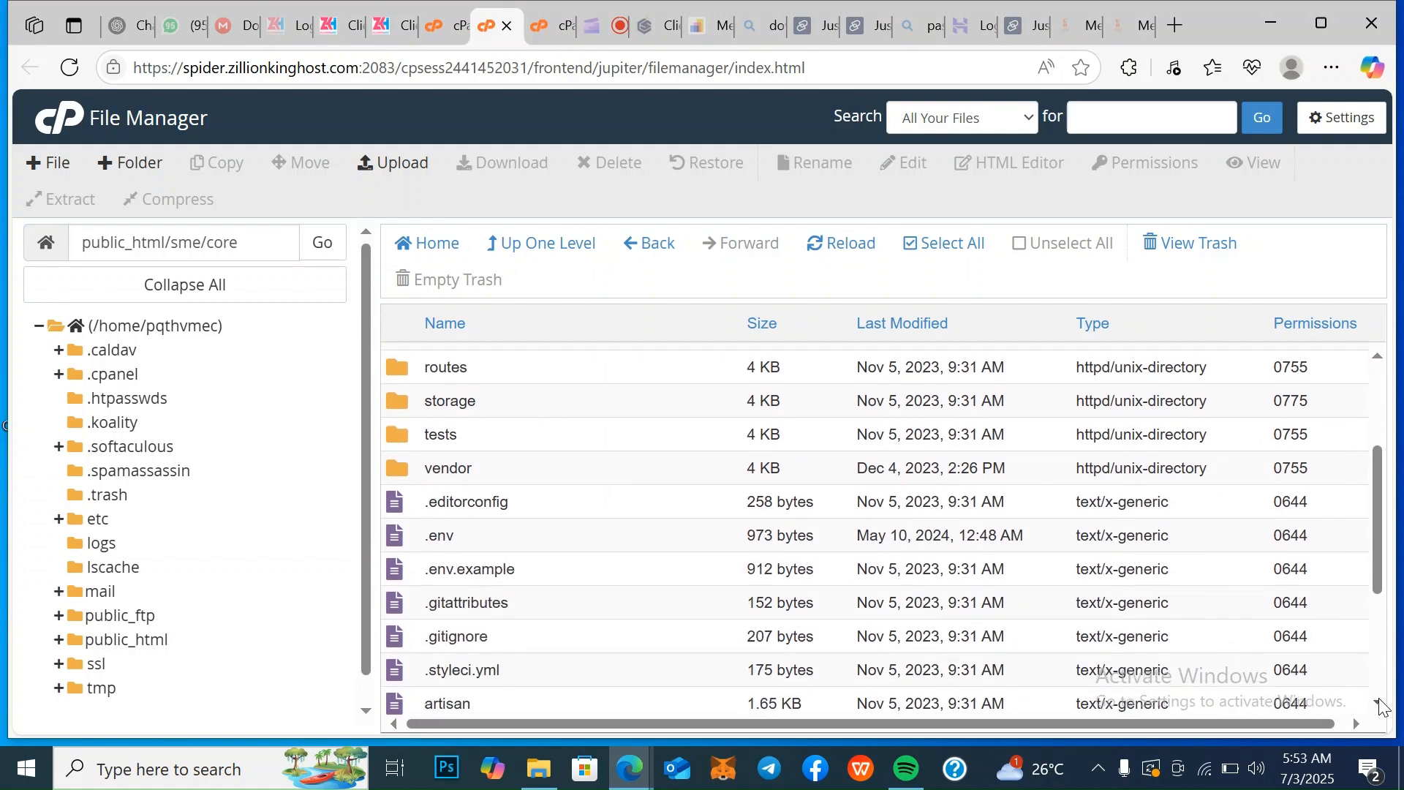
right_click(511, 497)
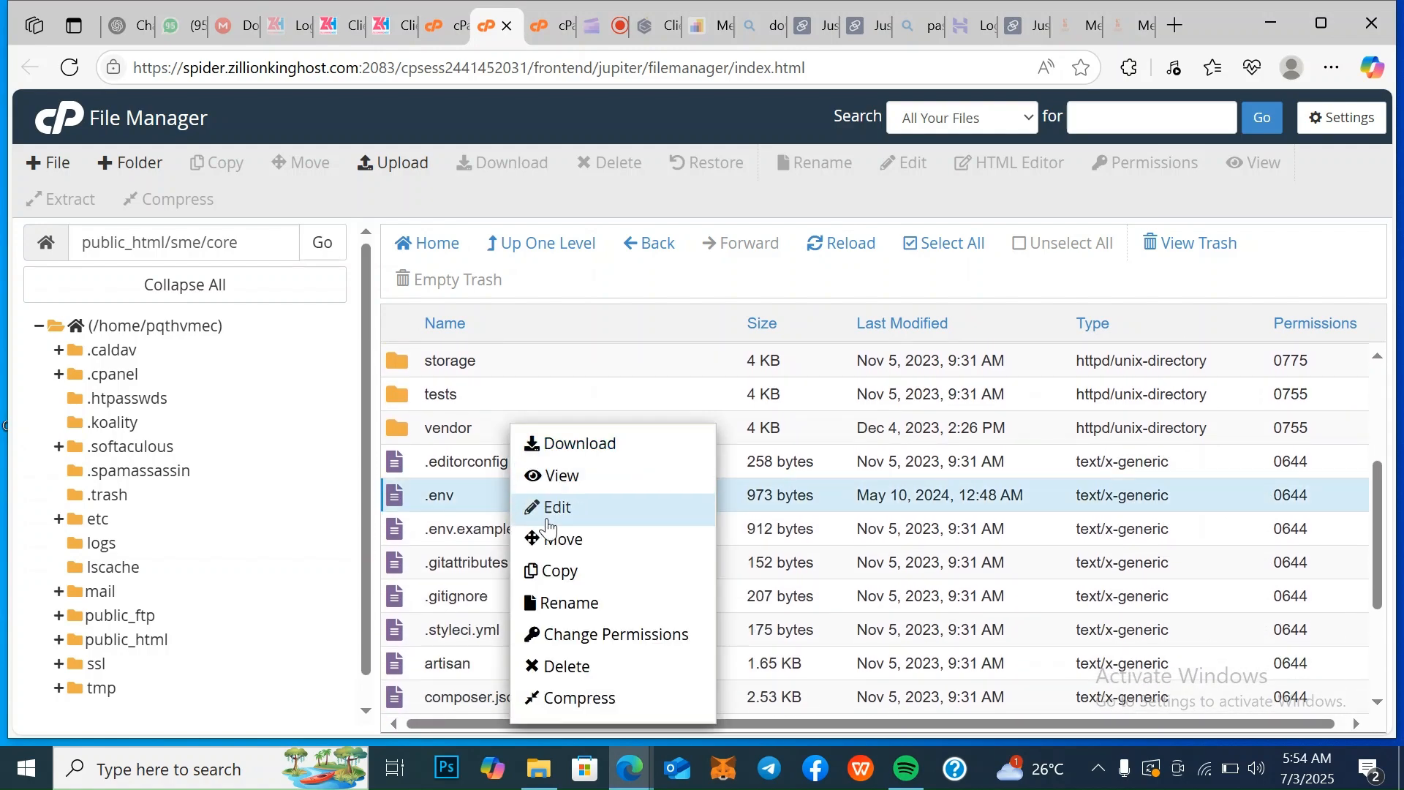
left_click(594, 510)
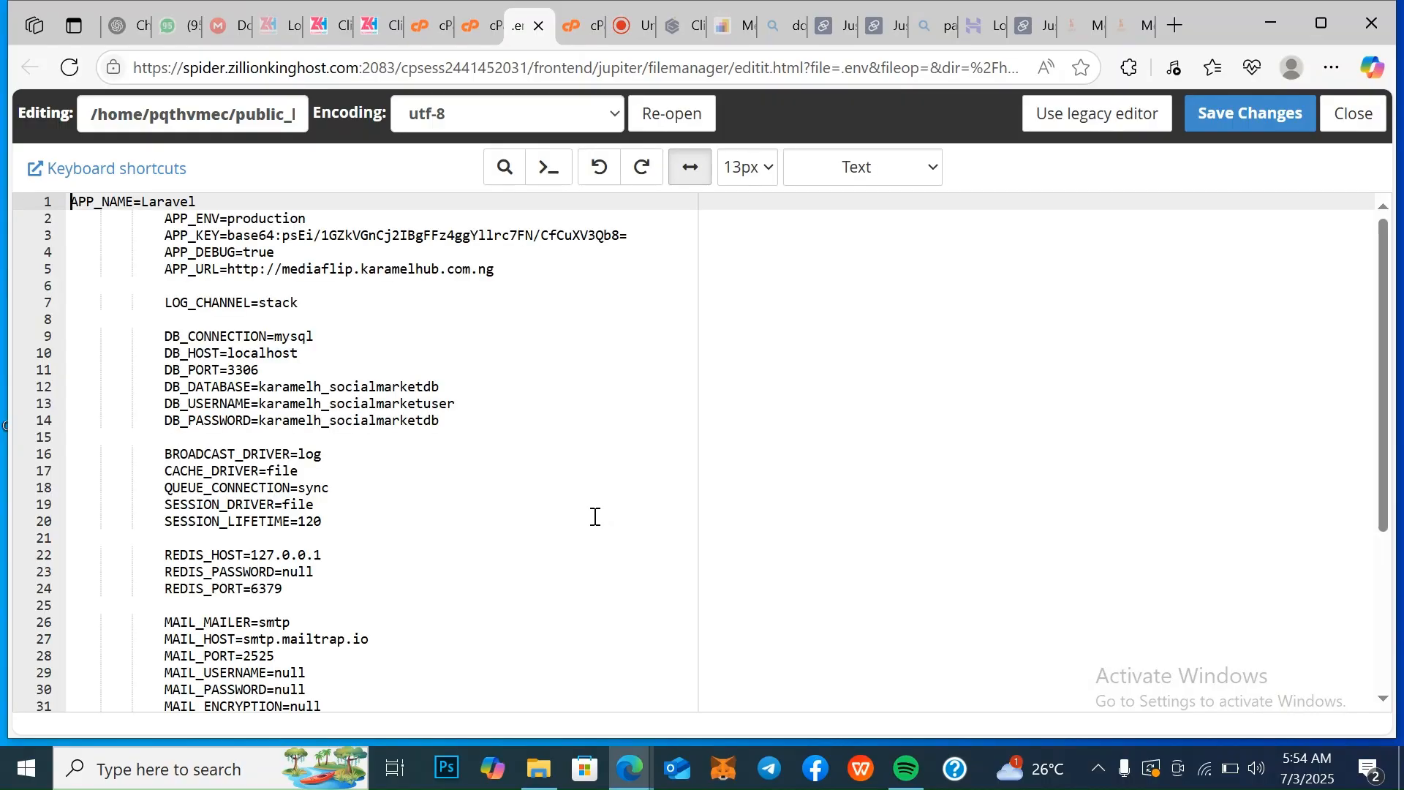
left_click_drag(495, 271, 283, 271)
key("BackSpace")
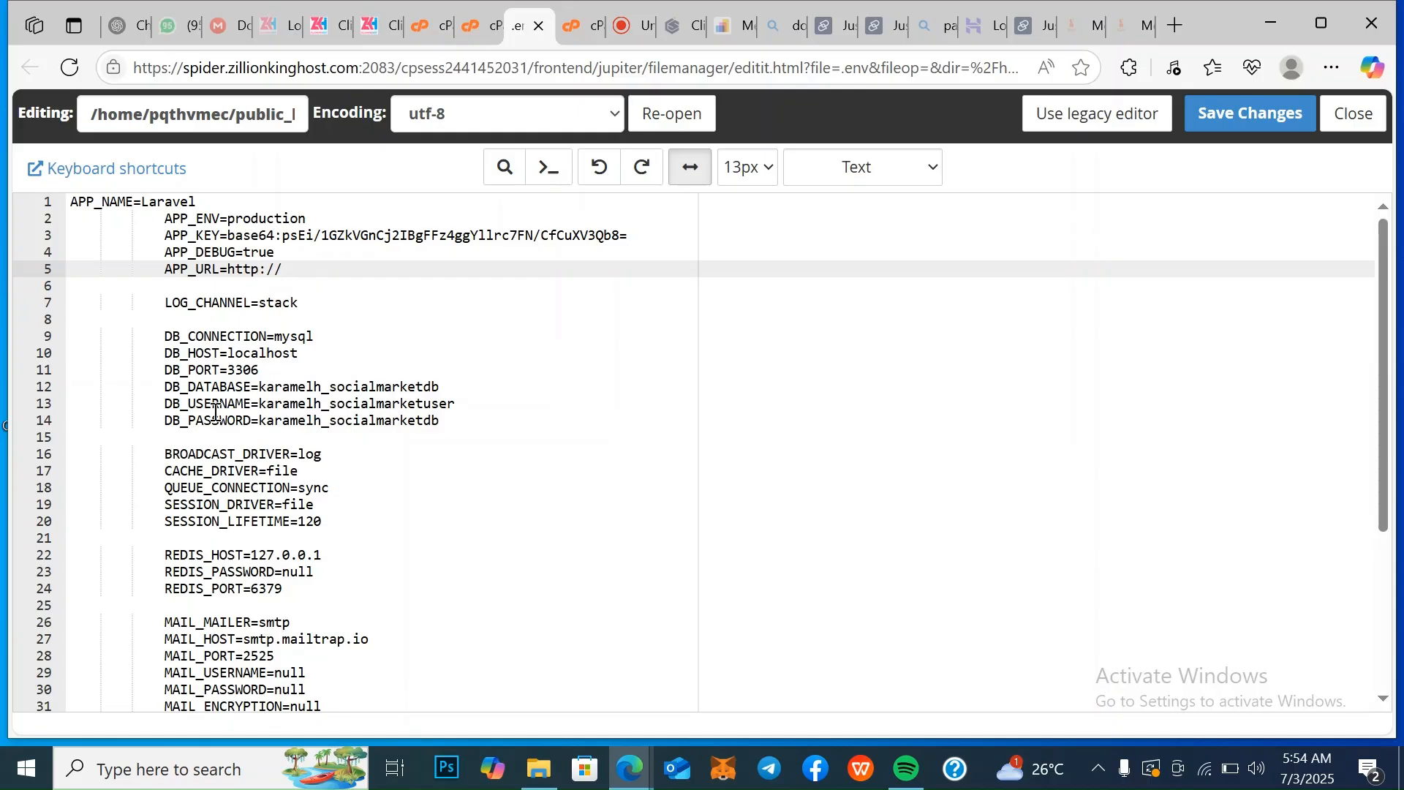
left_click_drag(263, 418, 441, 420)
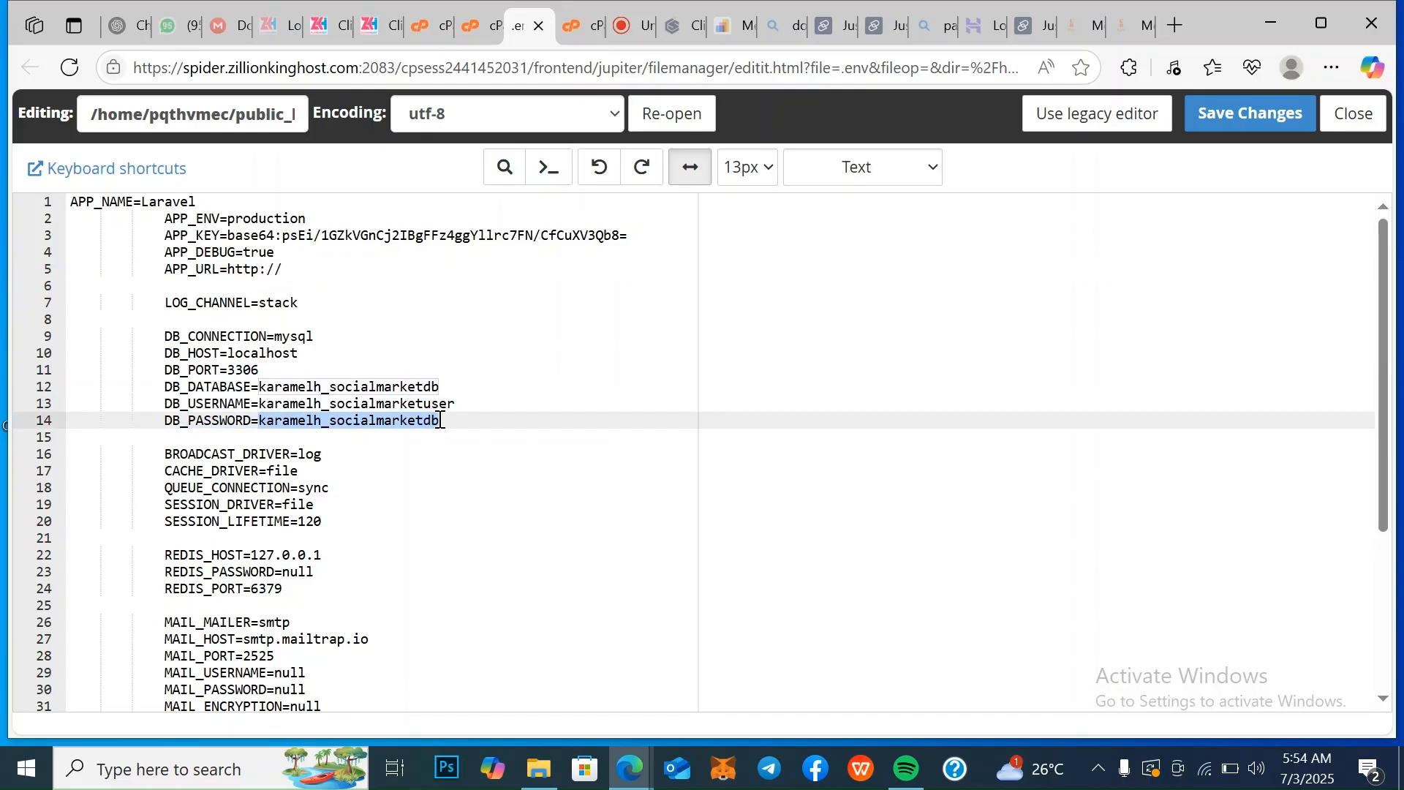
right_click(434, 422)
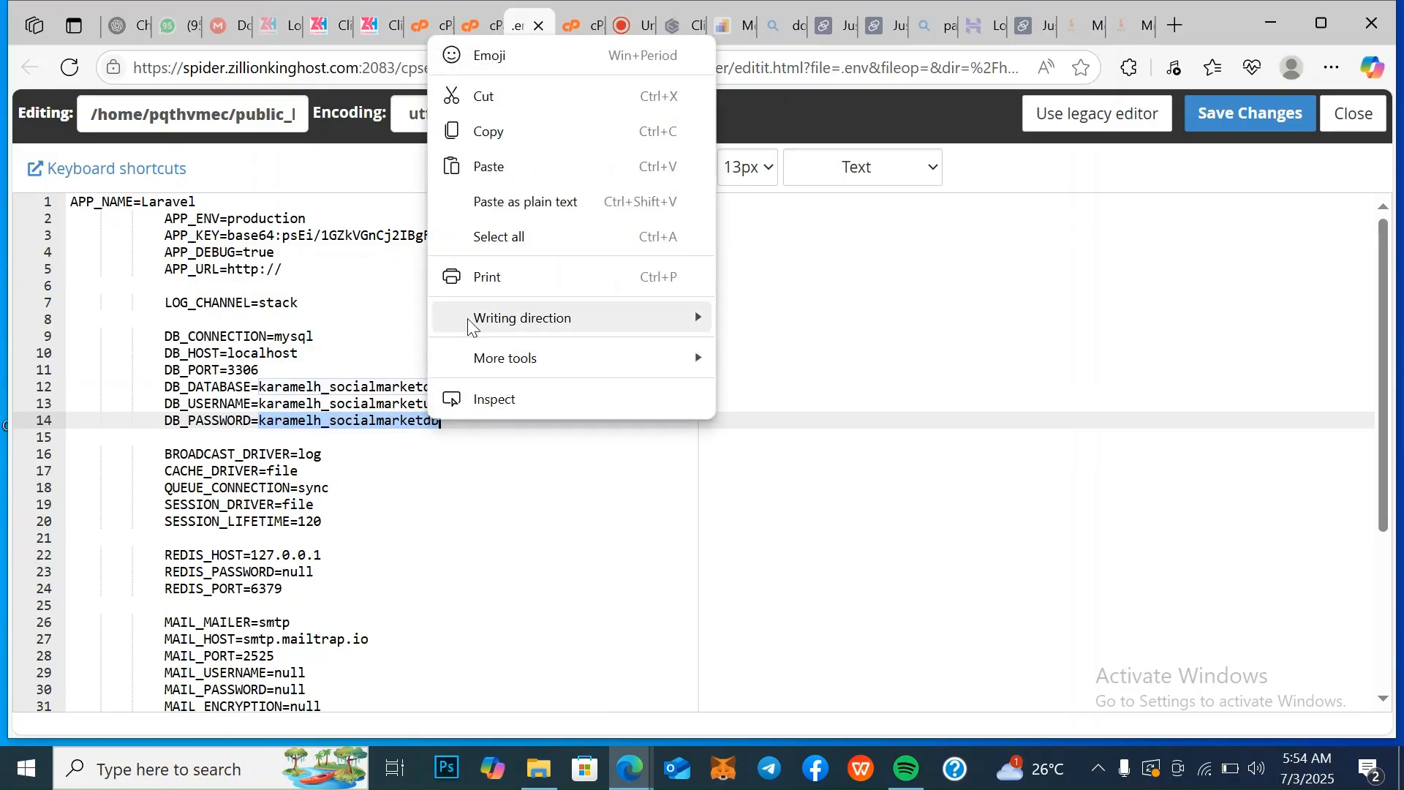
left_click(540, 168)
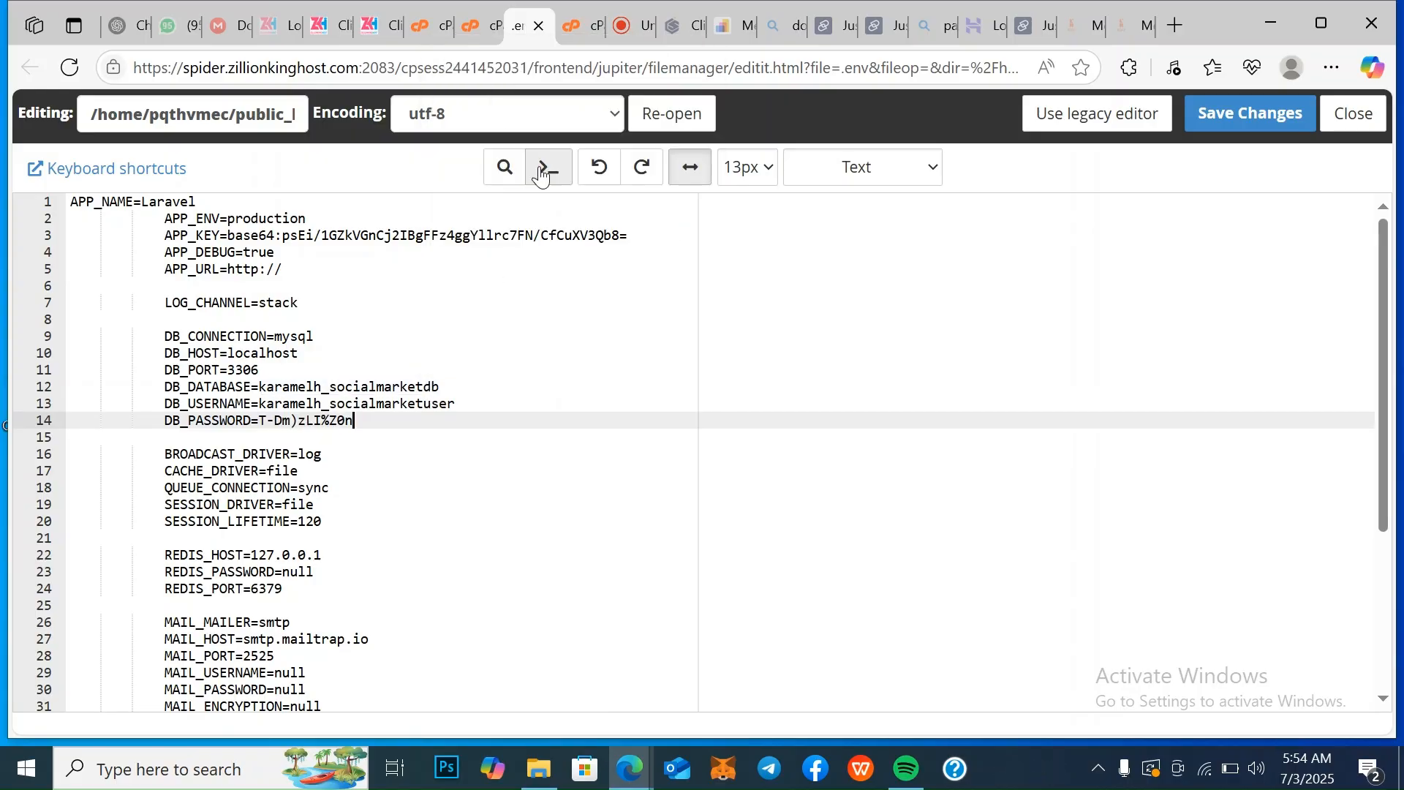
Copy the database user name pqthvmec_smeuser from the Database Wizard and paste it over the DB_USERNAME value in .env
left_click(426, 28)
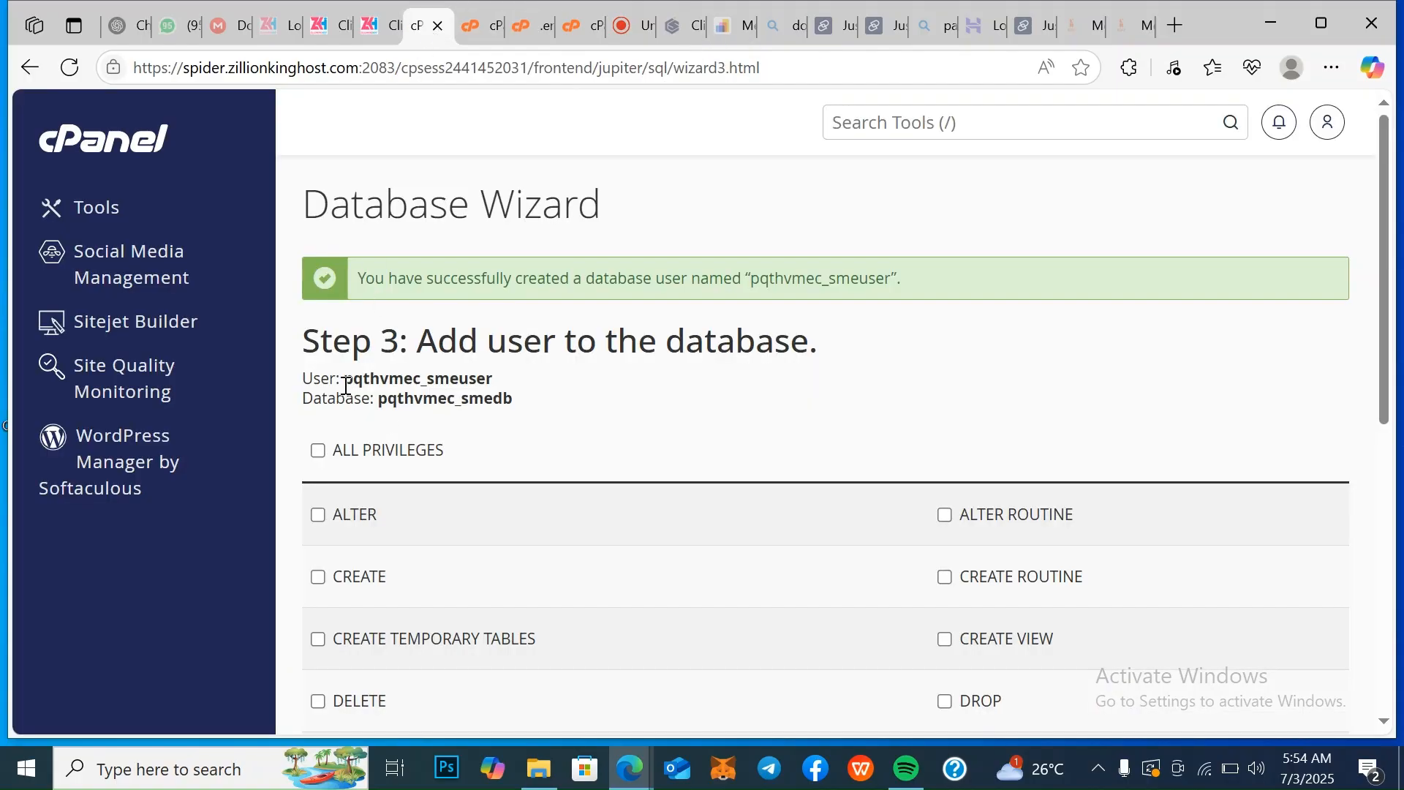
left_click_drag(346, 386, 495, 376)
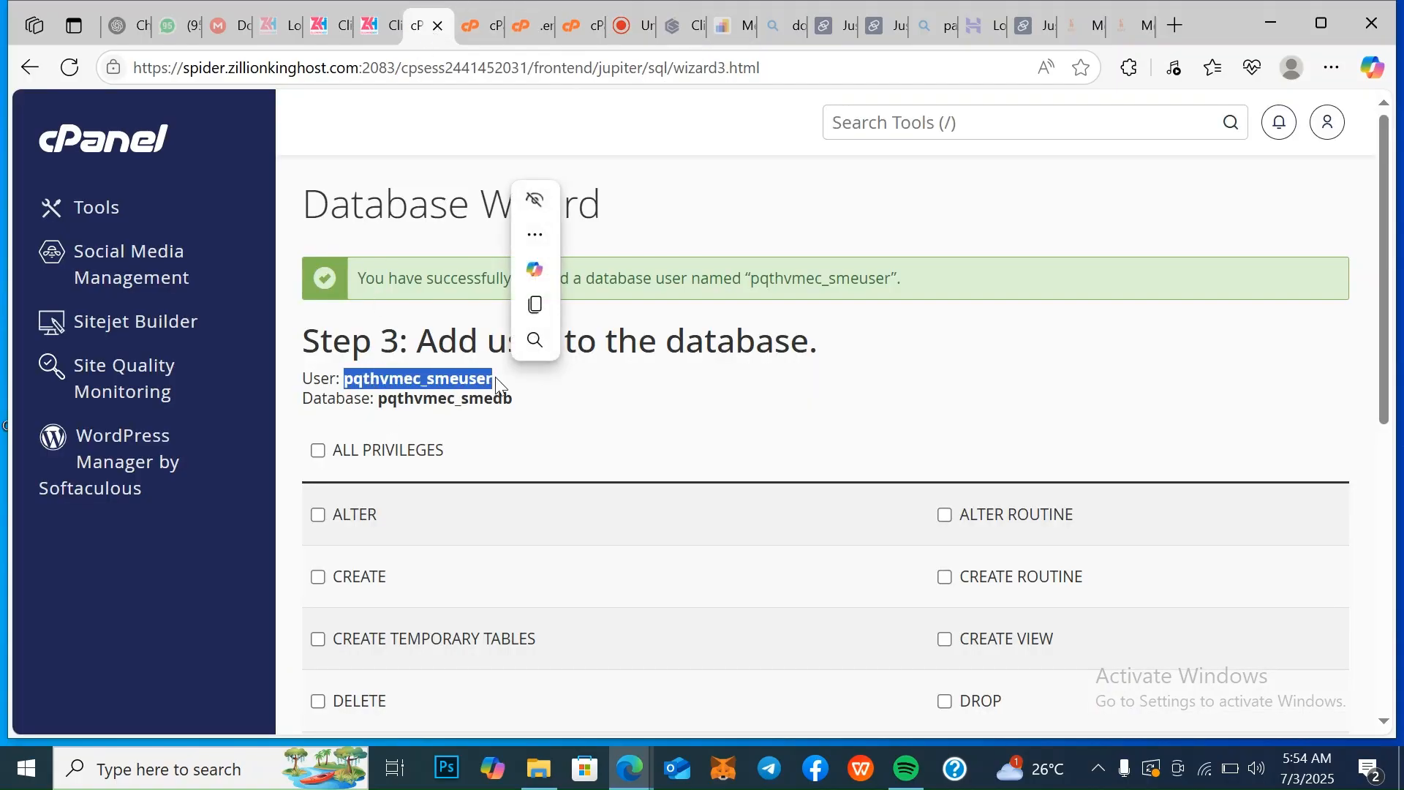
right_click(469, 376)
left_click(594, 395)
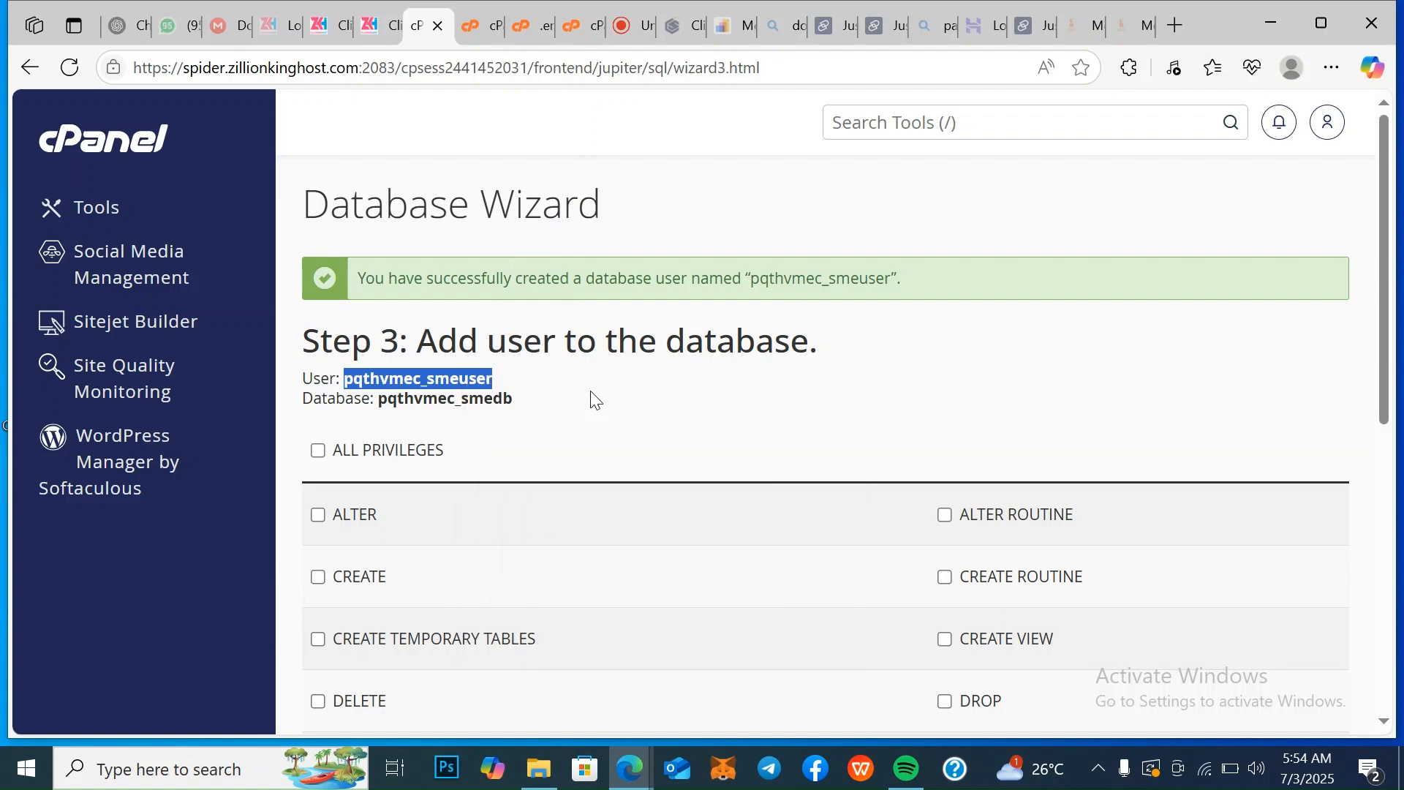
left_click(532, 25)
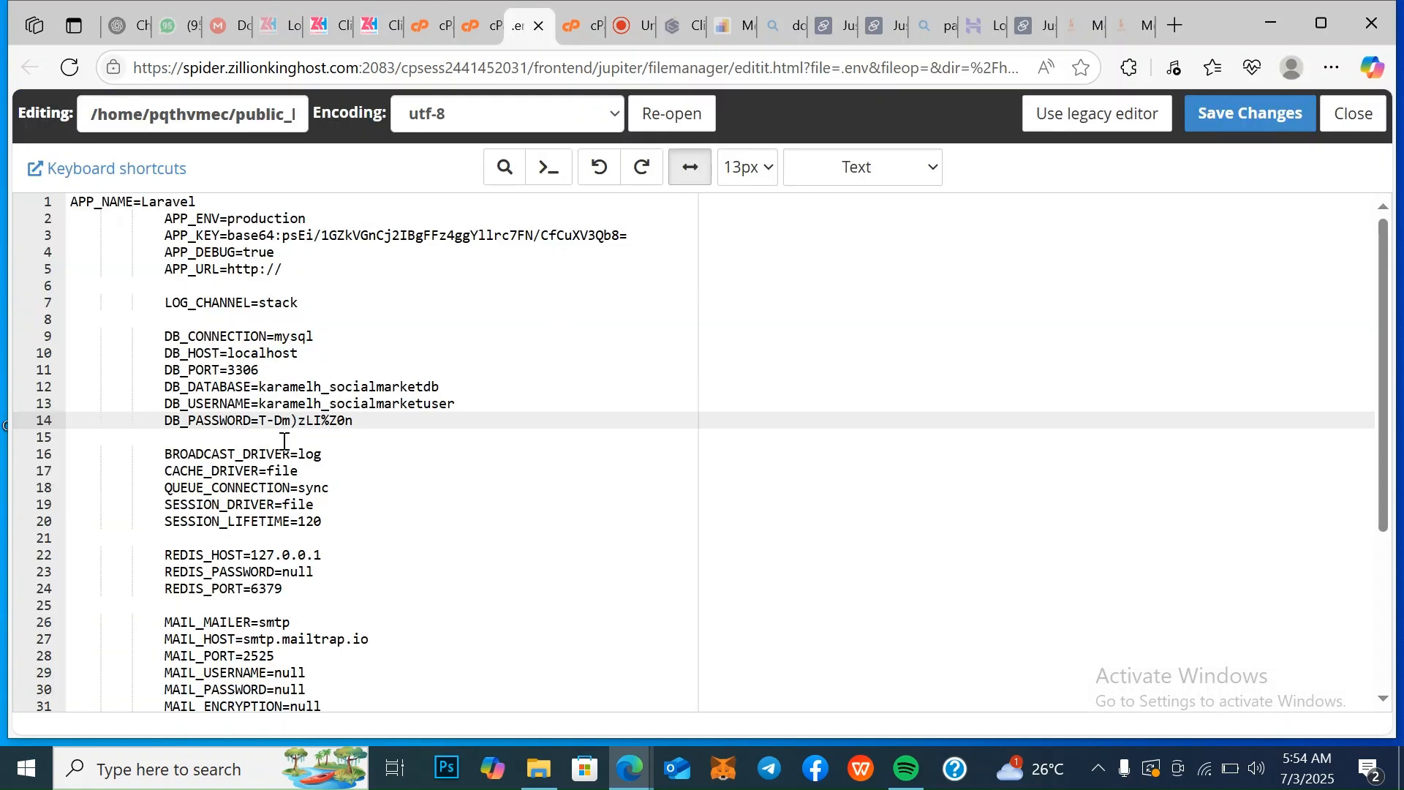
left_click(258, 401)
left_click_drag(258, 401, 458, 400)
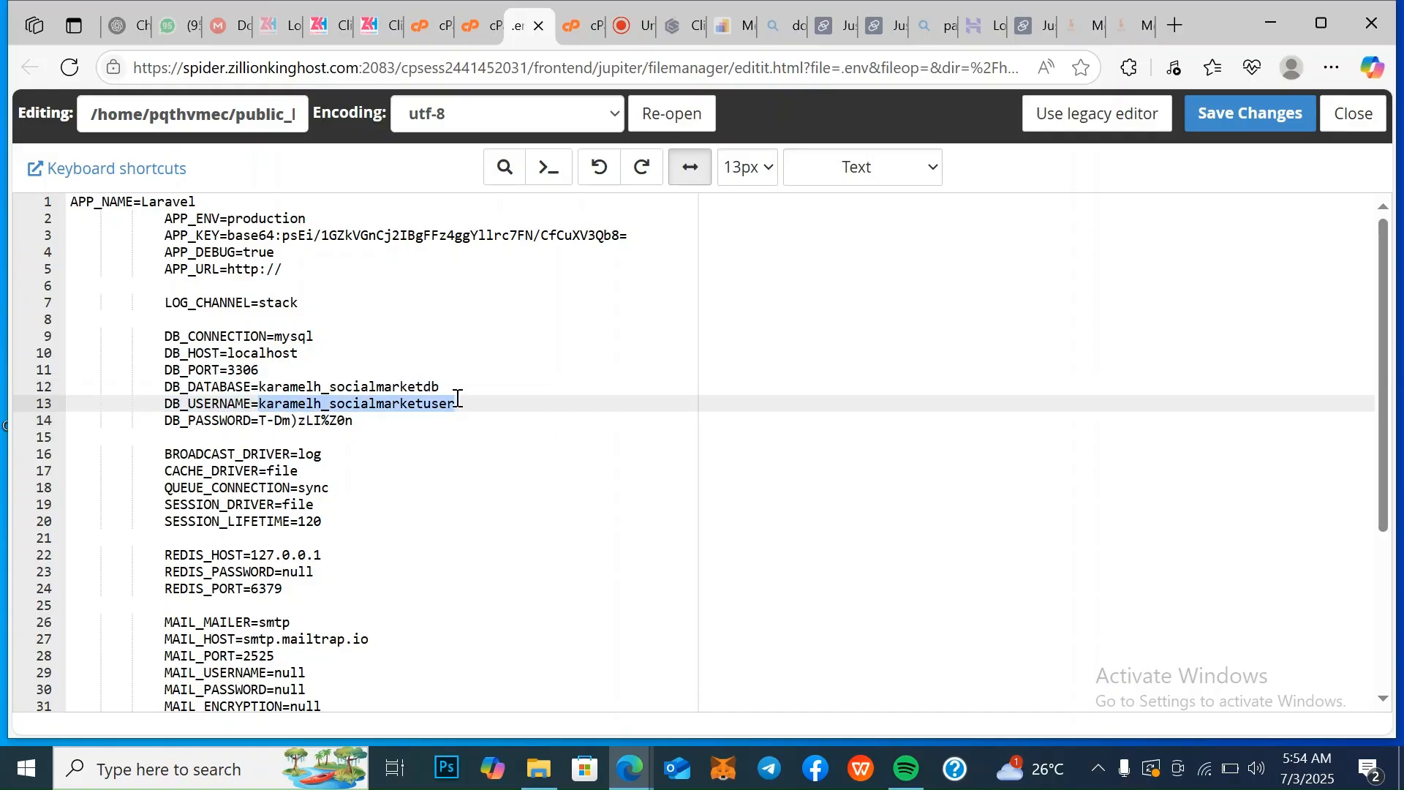
right_click(409, 403)
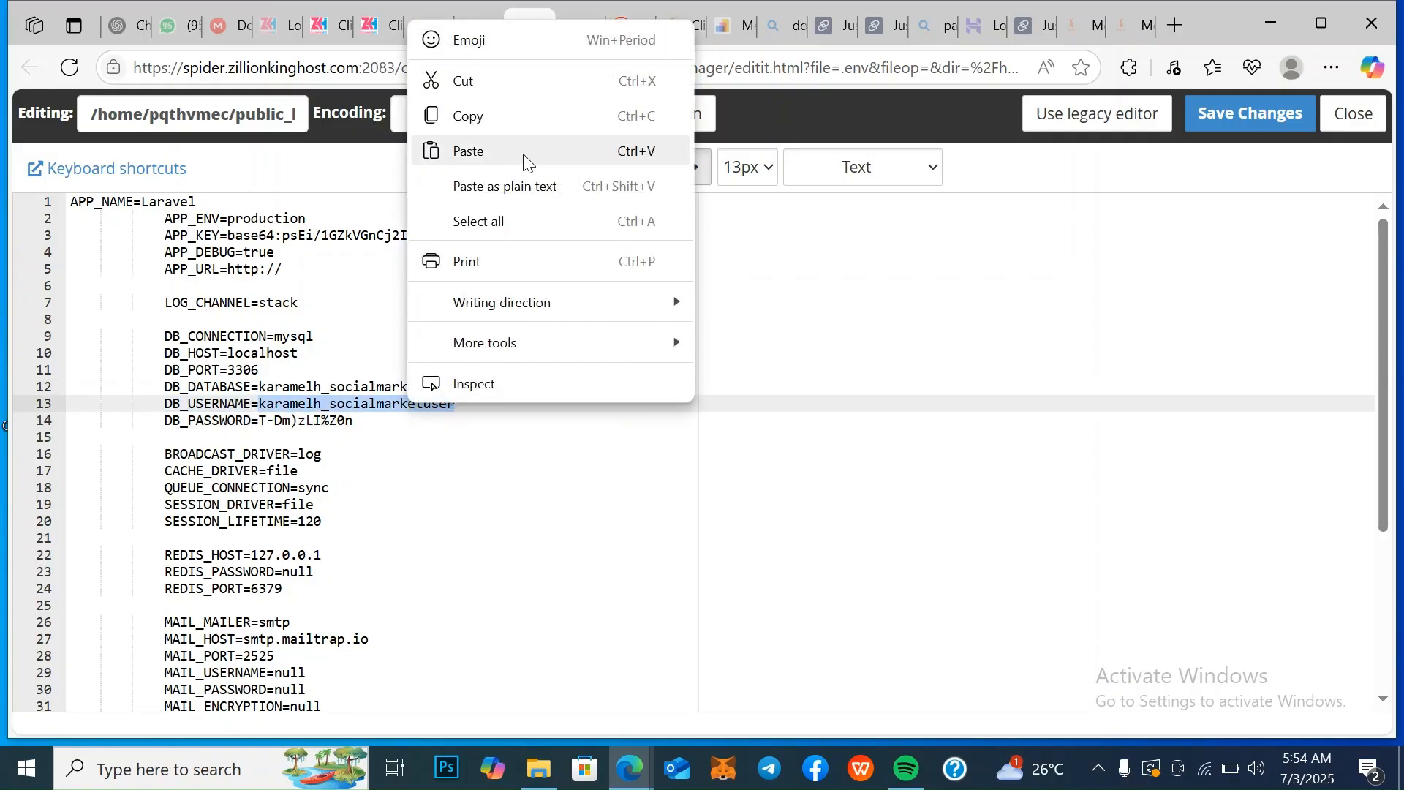
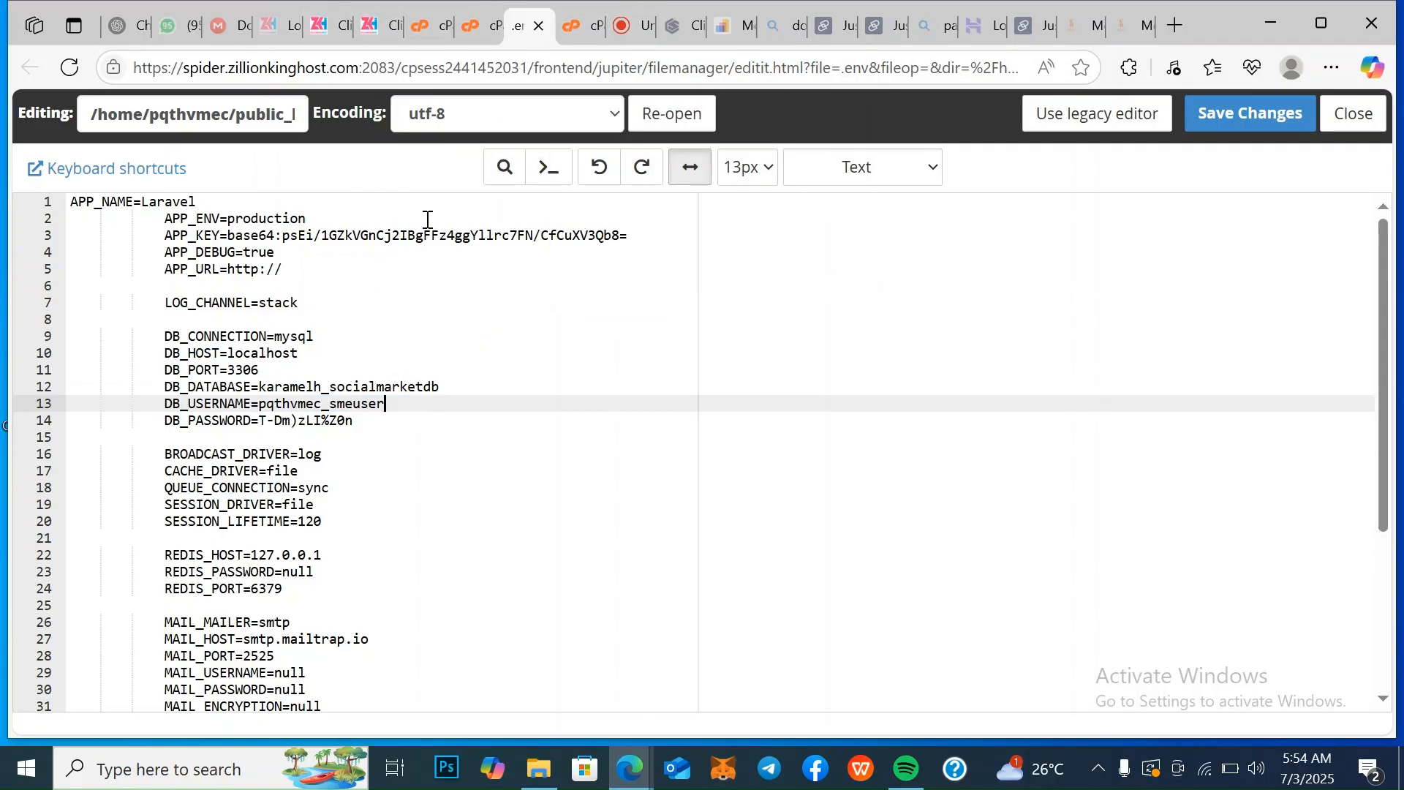
Copy the database name pqthvmec_smedb from the Database Wizard and paste it over the DB_DATABASE value in .env
left_click(437, 27)
left_click_drag(380, 399, 518, 402)
right_click(480, 401)
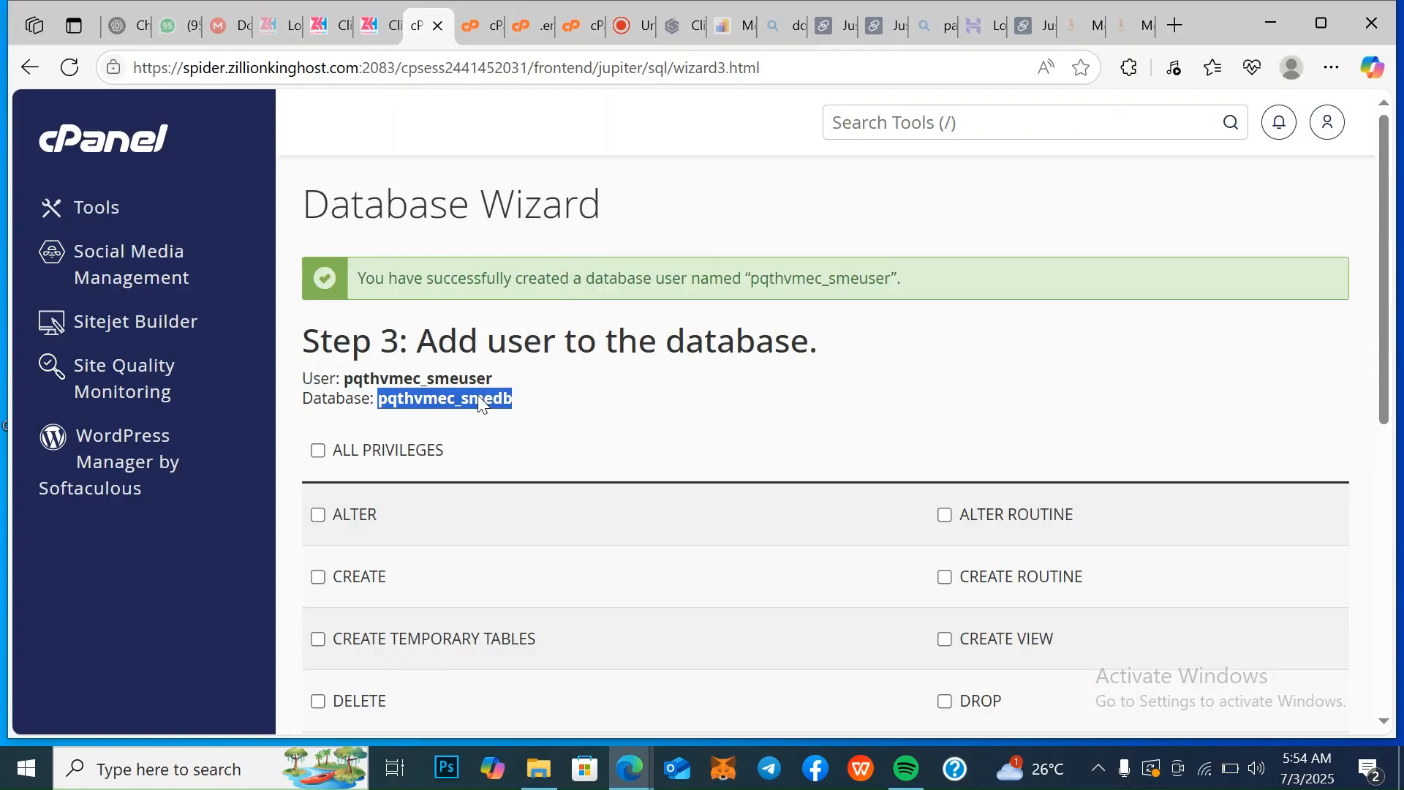
left_click(577, 420)
left_click(533, 17)
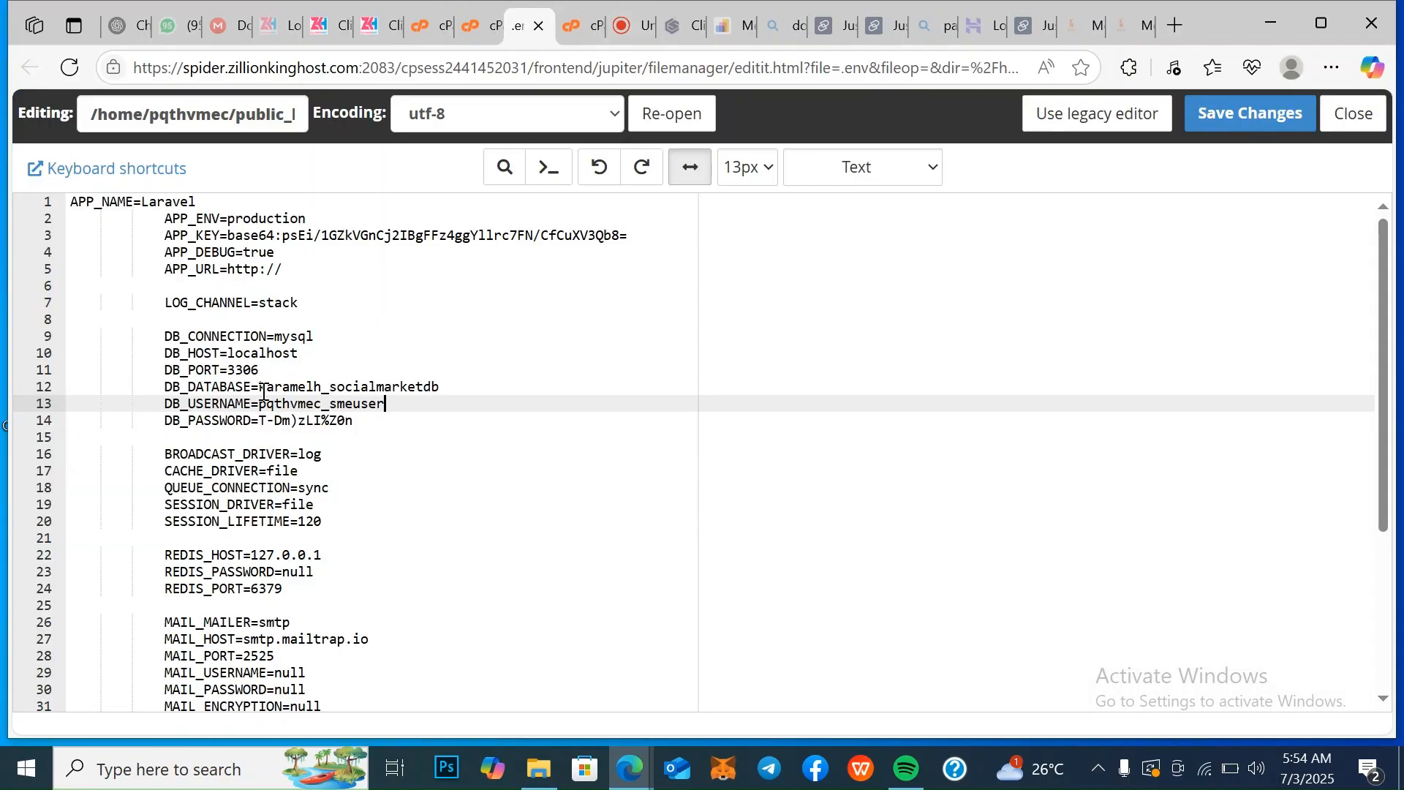
left_click_drag(260, 387, 445, 392)
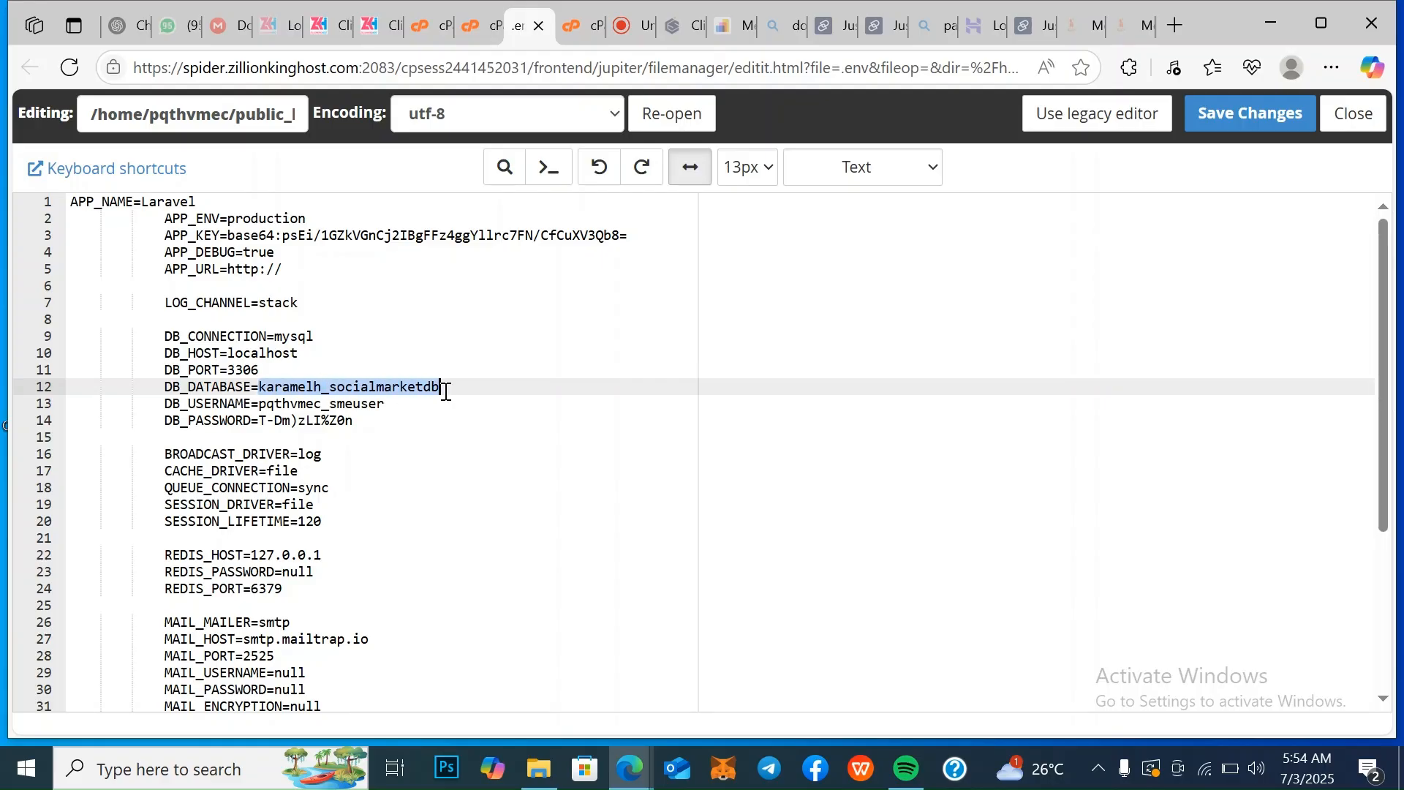
right_click(438, 388)
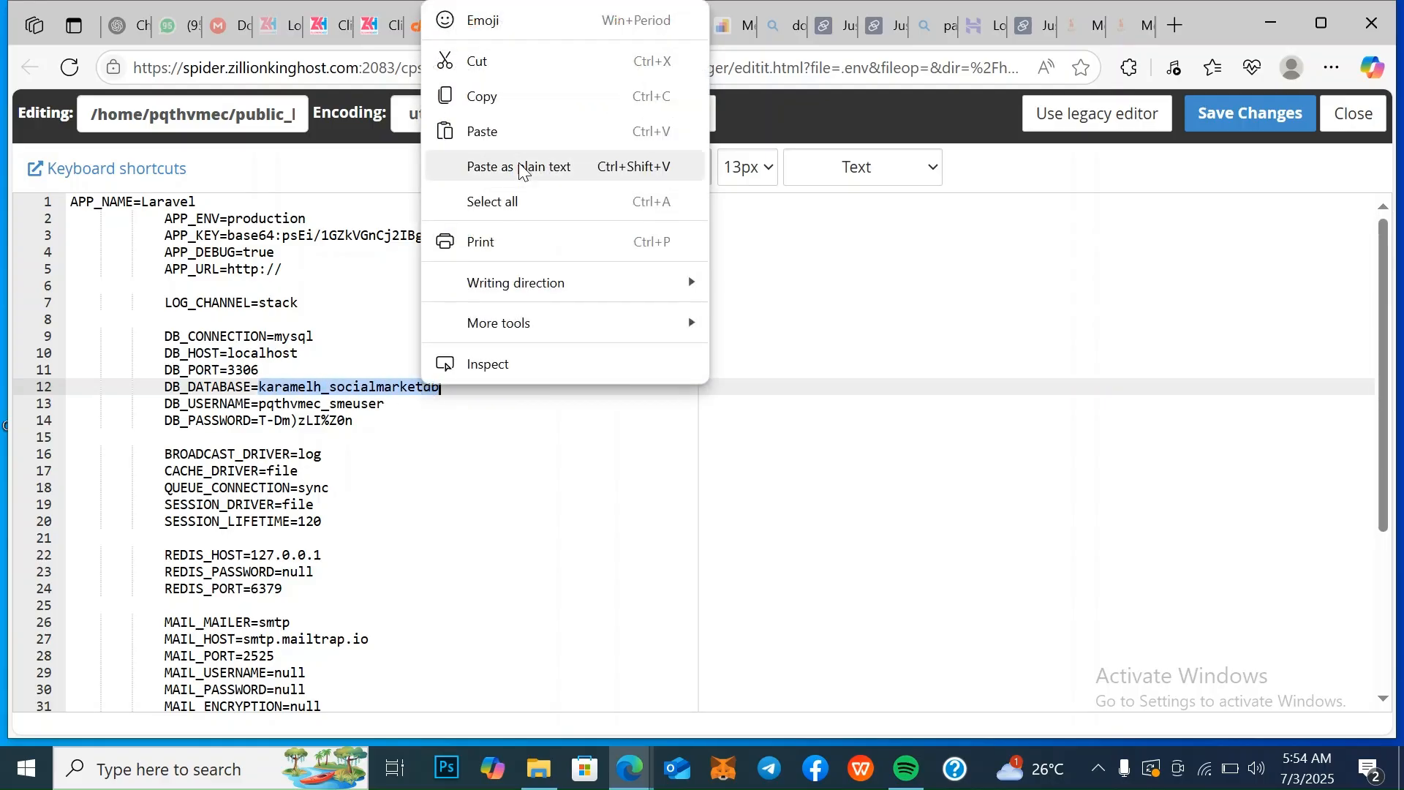
left_click(531, 132)
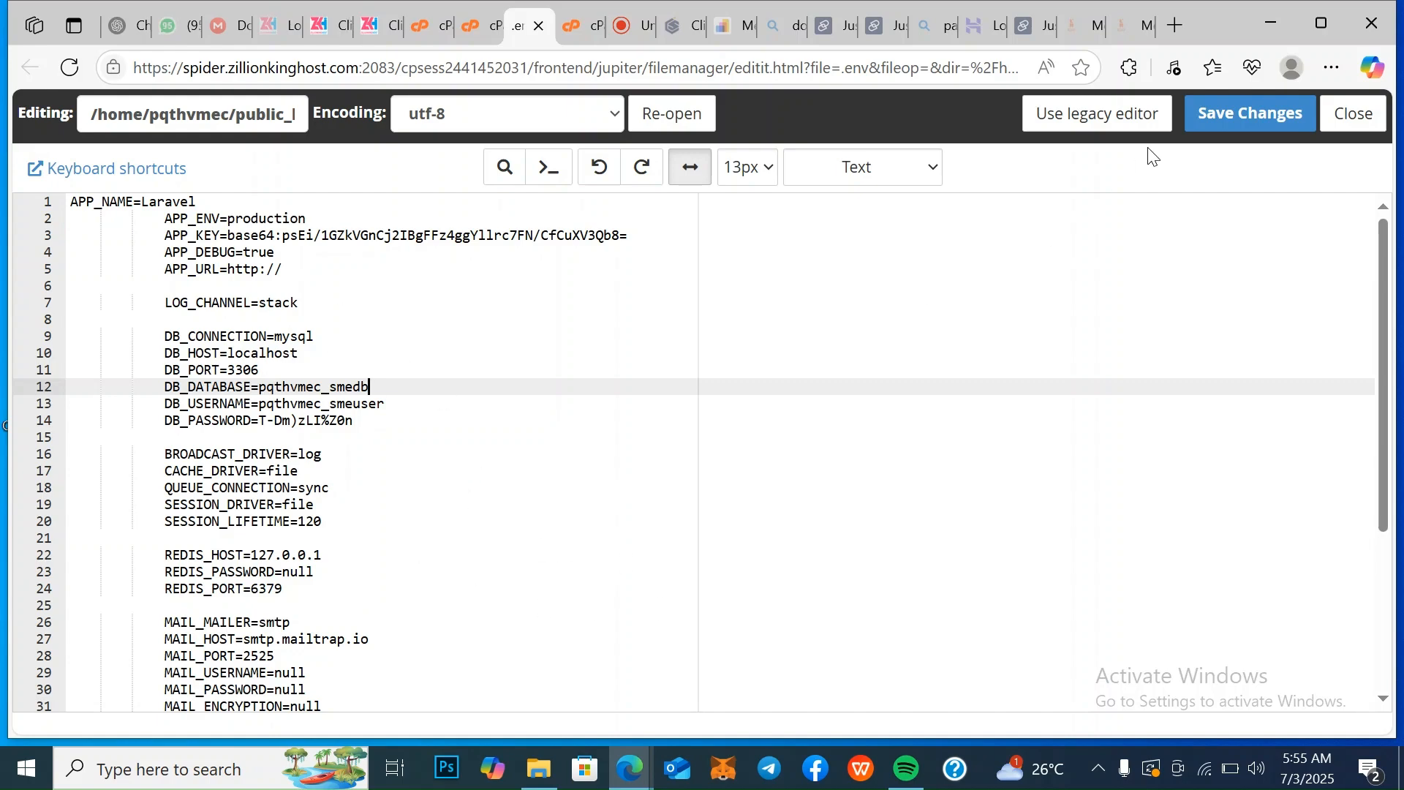
Save the .env file and look through its remaining settings
left_click(1231, 113)
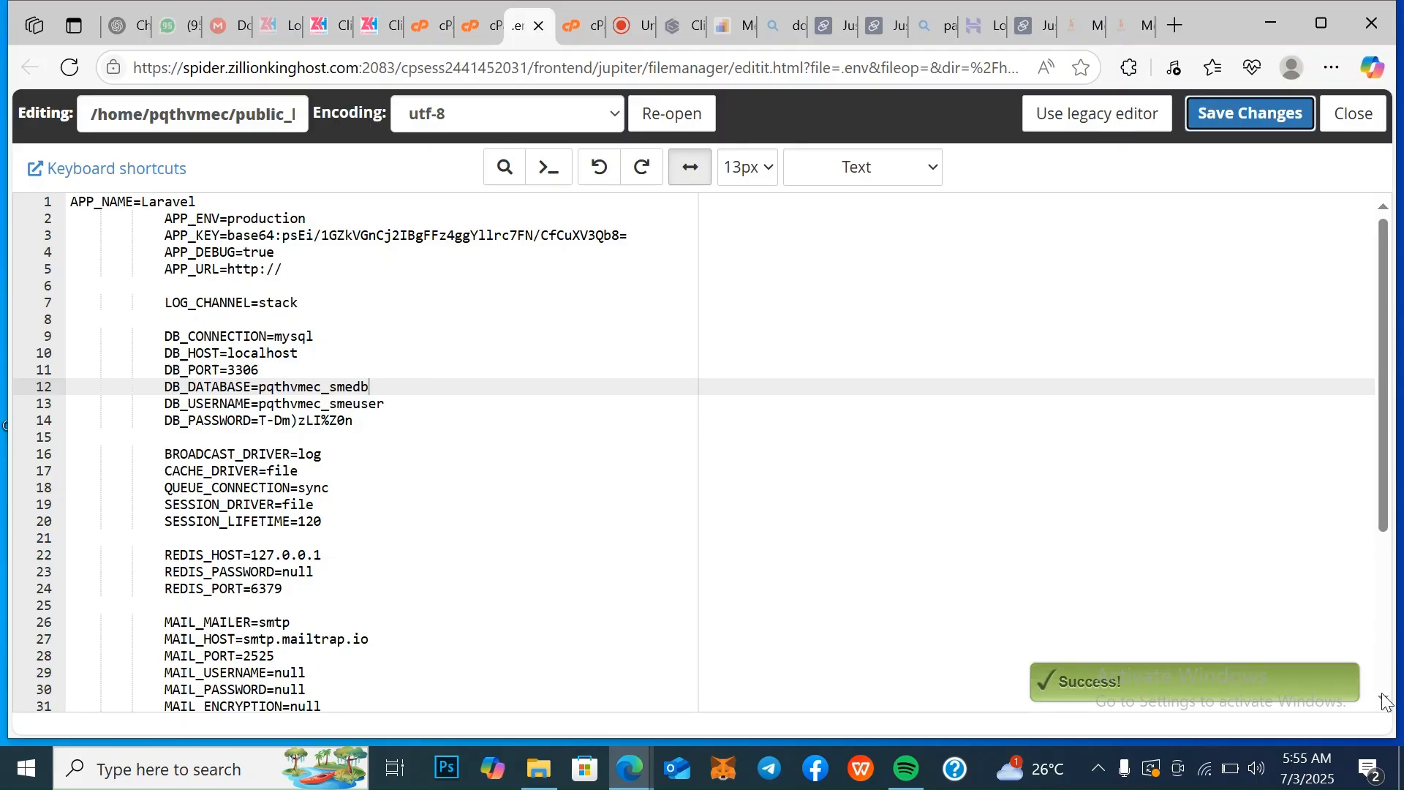
scroll(1384, 702, "down", 1)
scroll(1385, 702, "down", 5)
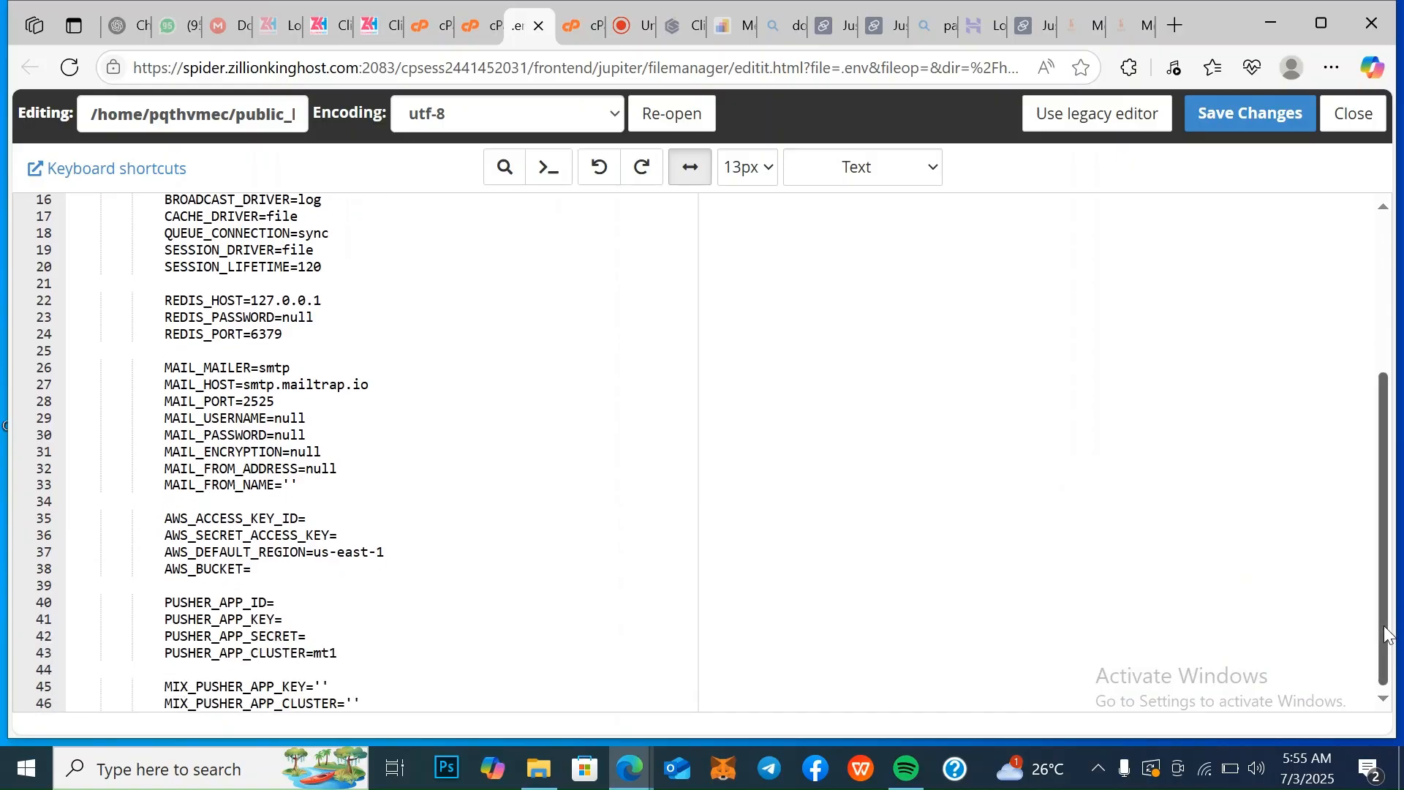
left_click_drag(1388, 634, 1375, 315)
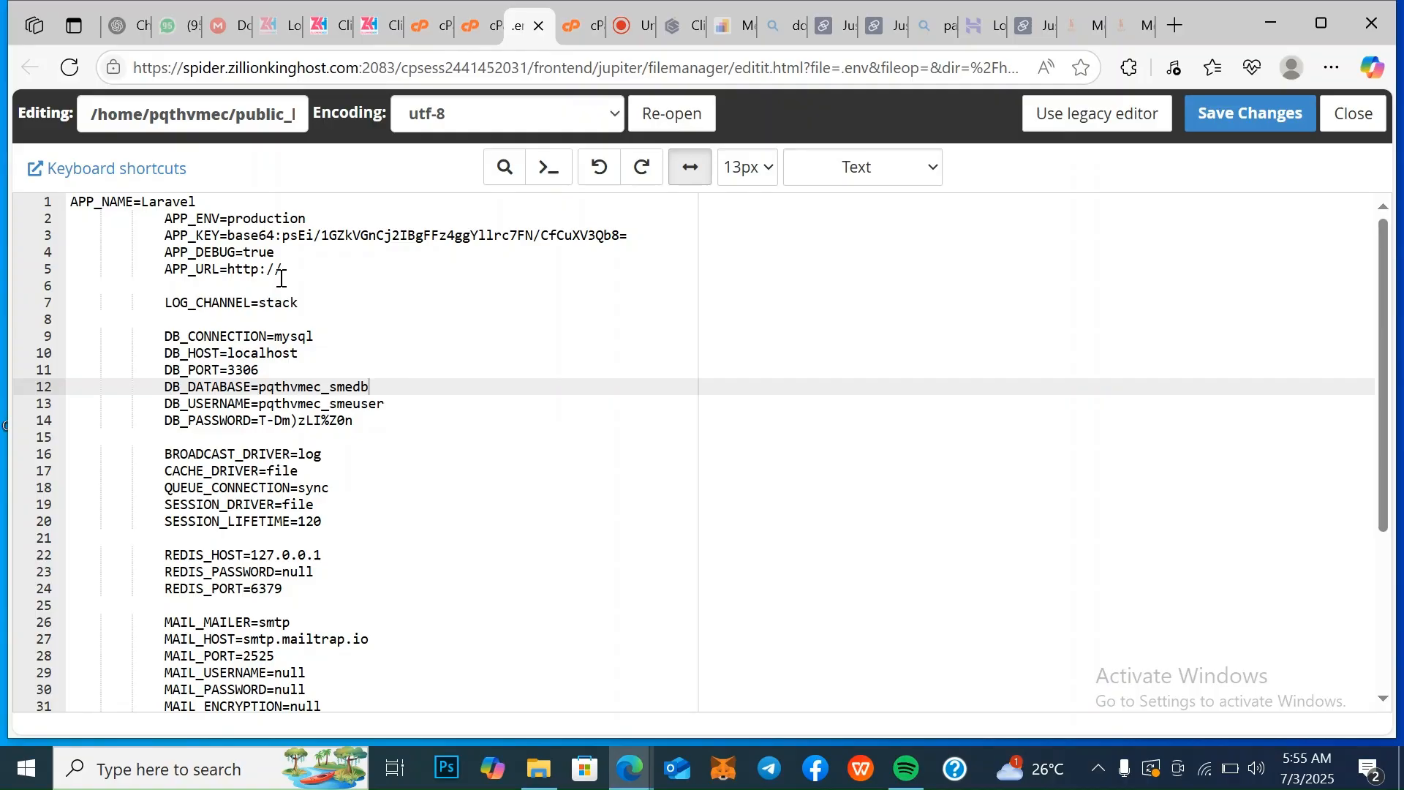
Grant the new database user all privileges on the database in the Database Wizard and proceed past the privileges step
left_click(438, 28)
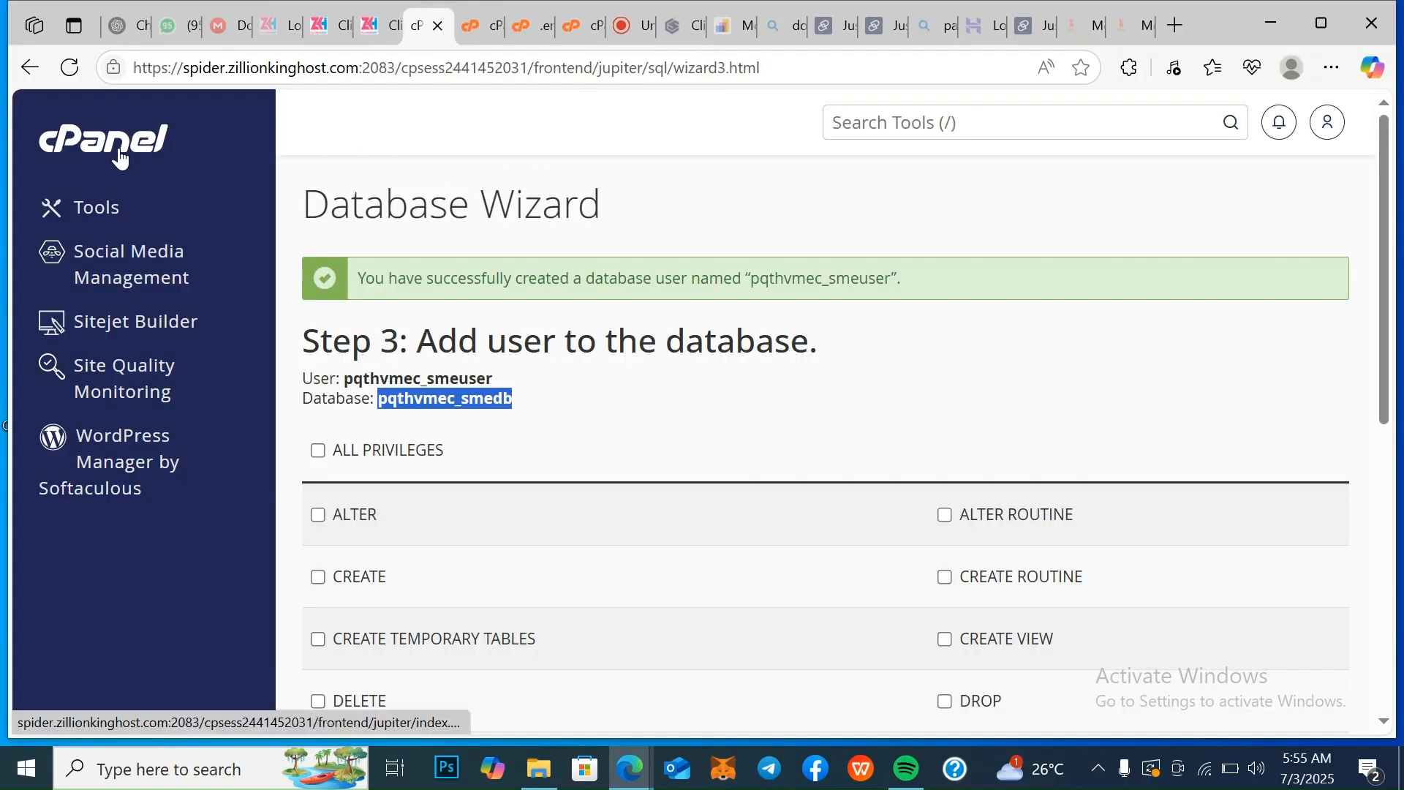
left_click(319, 452)
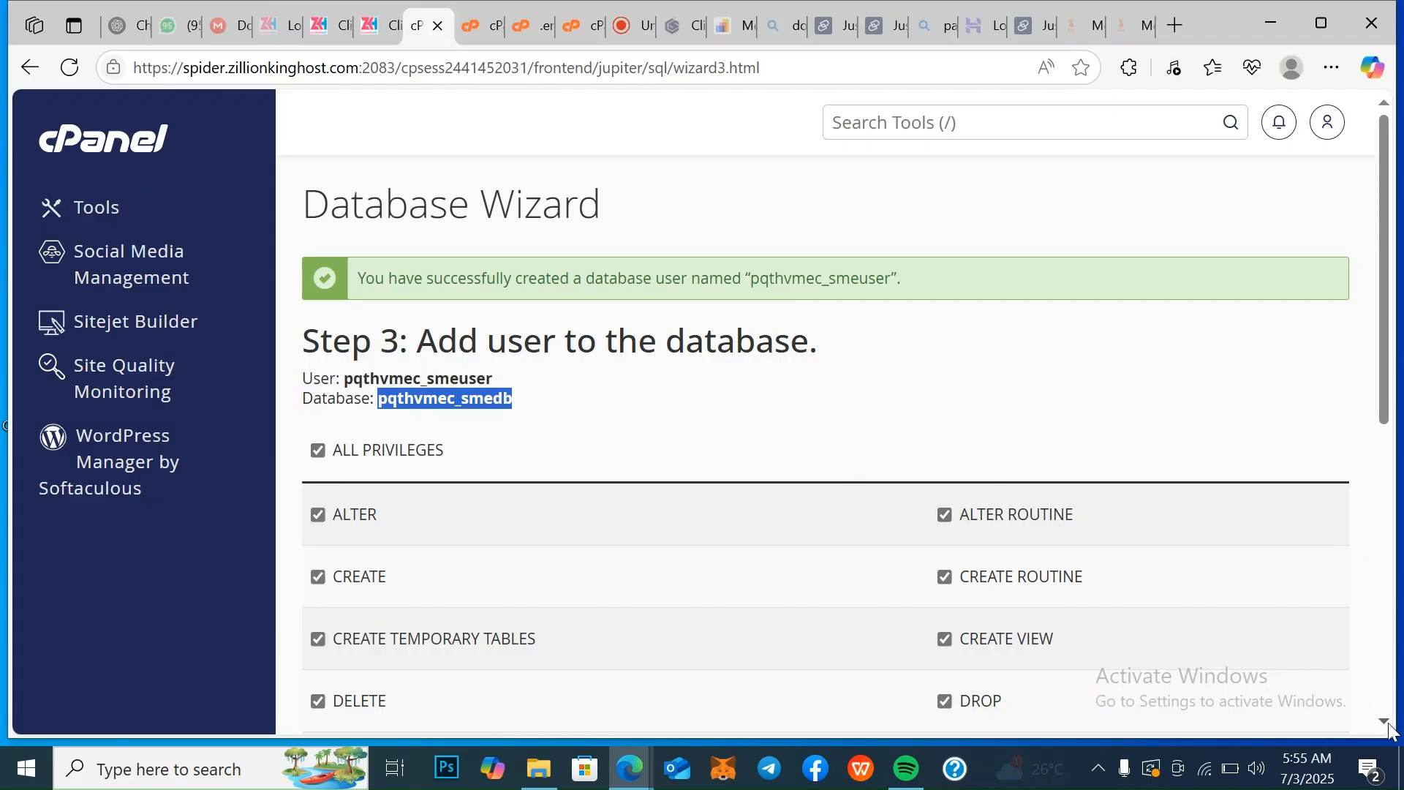
scroll(1385, 721, "down", 8)
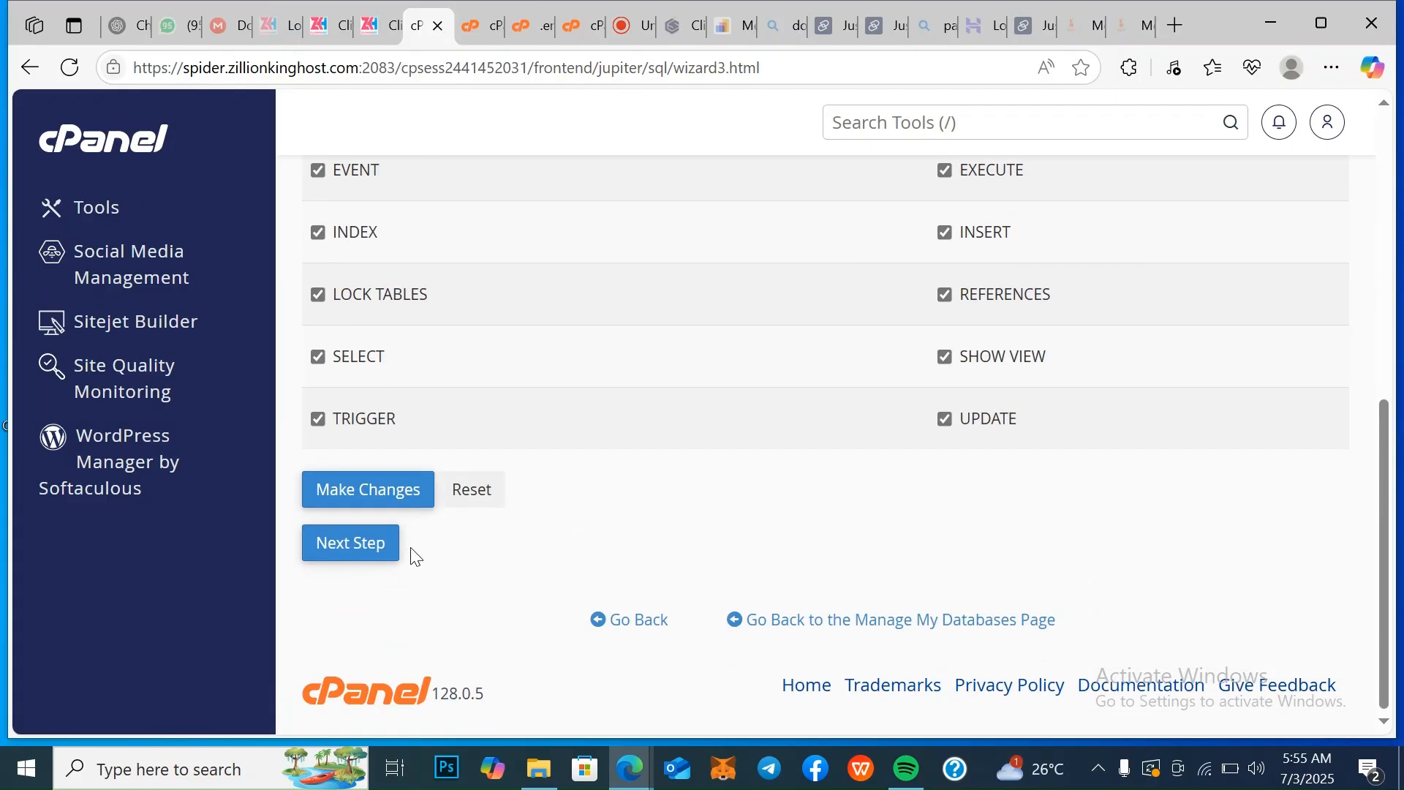
left_click(390, 548)
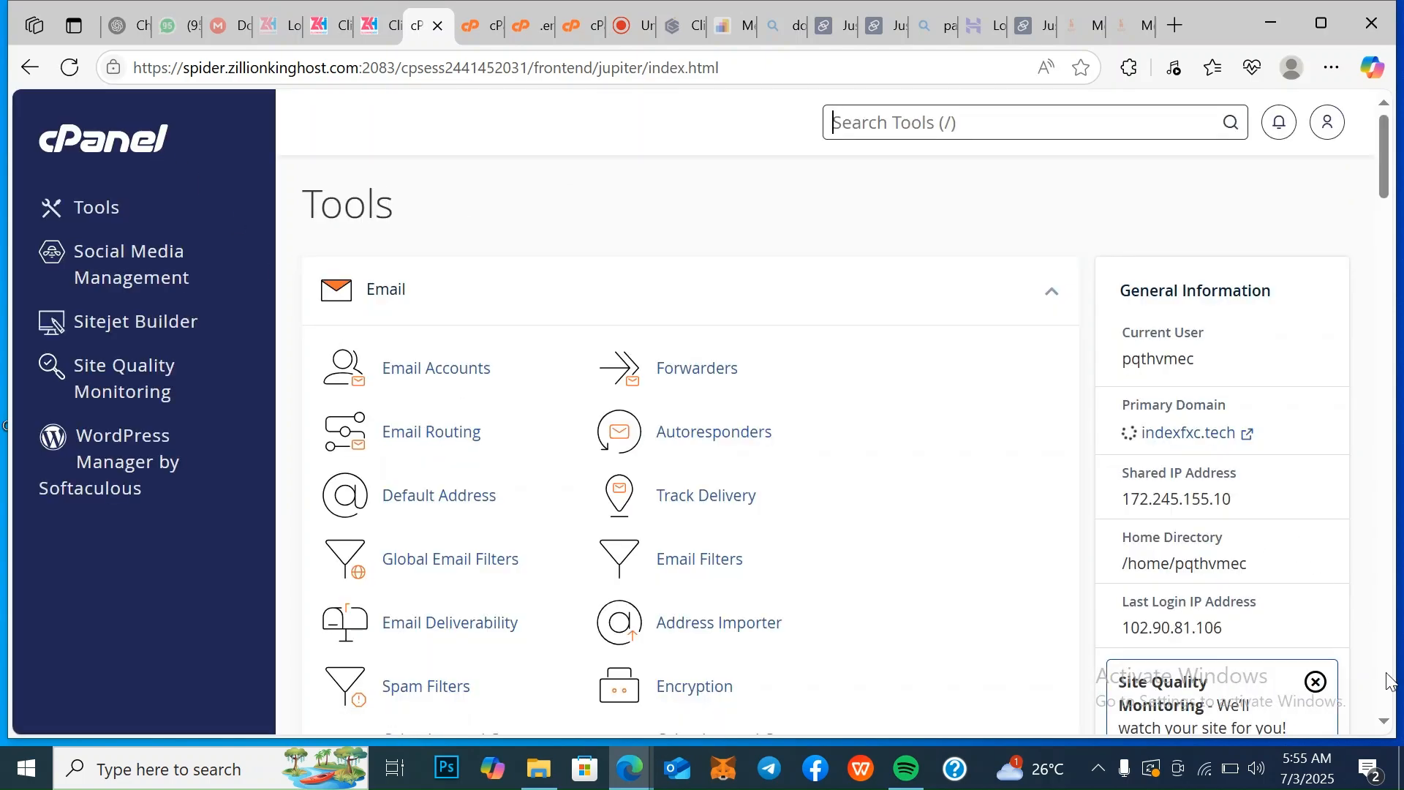
Copy the link of the primary domain indexfxc.tech from the General Information on the cPanel Tools page
left_click(1384, 719)
left_click_drag(1388, 724, 1388, 722)
left_click(1387, 723)
left_click(1388, 723)
left_click(1388, 723)
left_click(1388, 723)
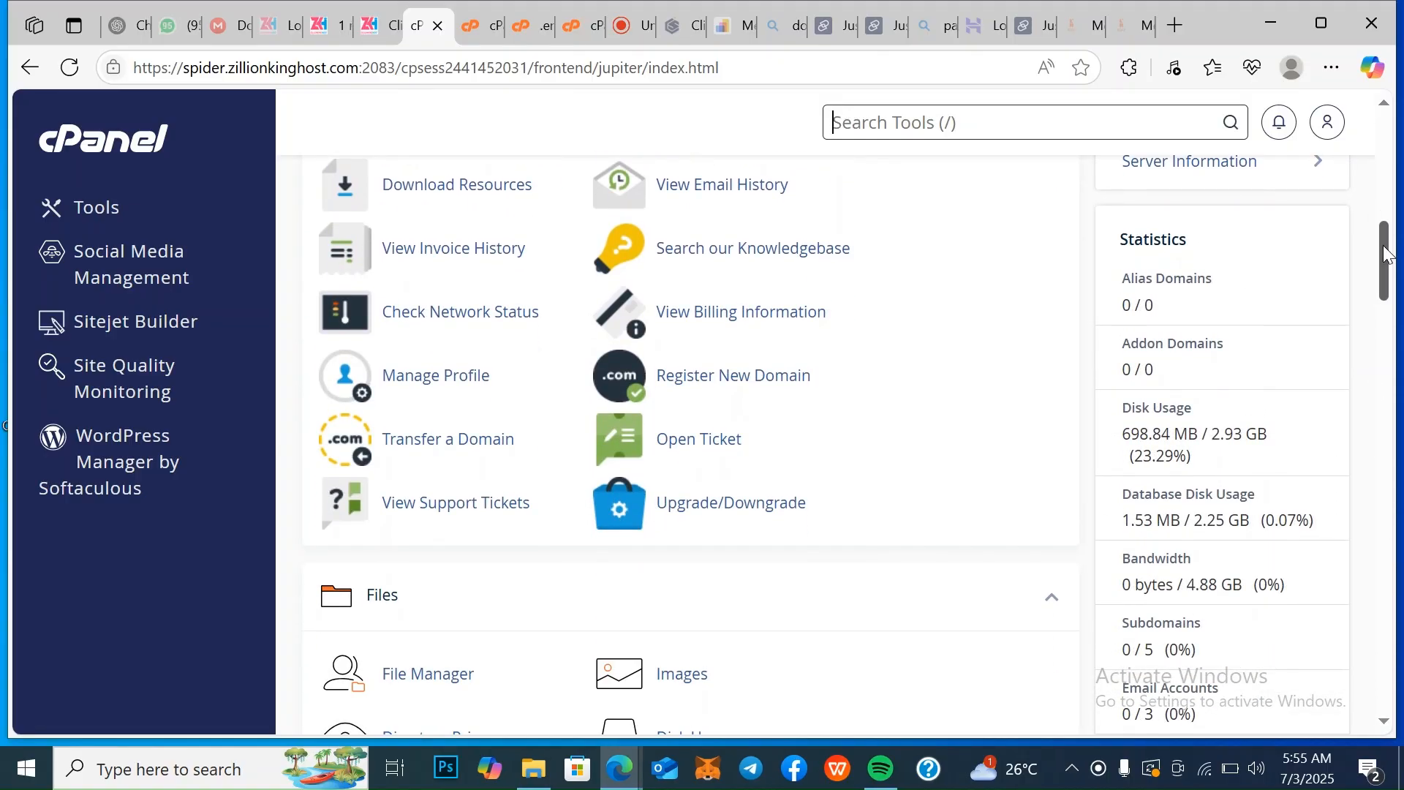
scroll(1257, 283, "up", 8)
right_click(1137, 291)
left_click(1206, 488)
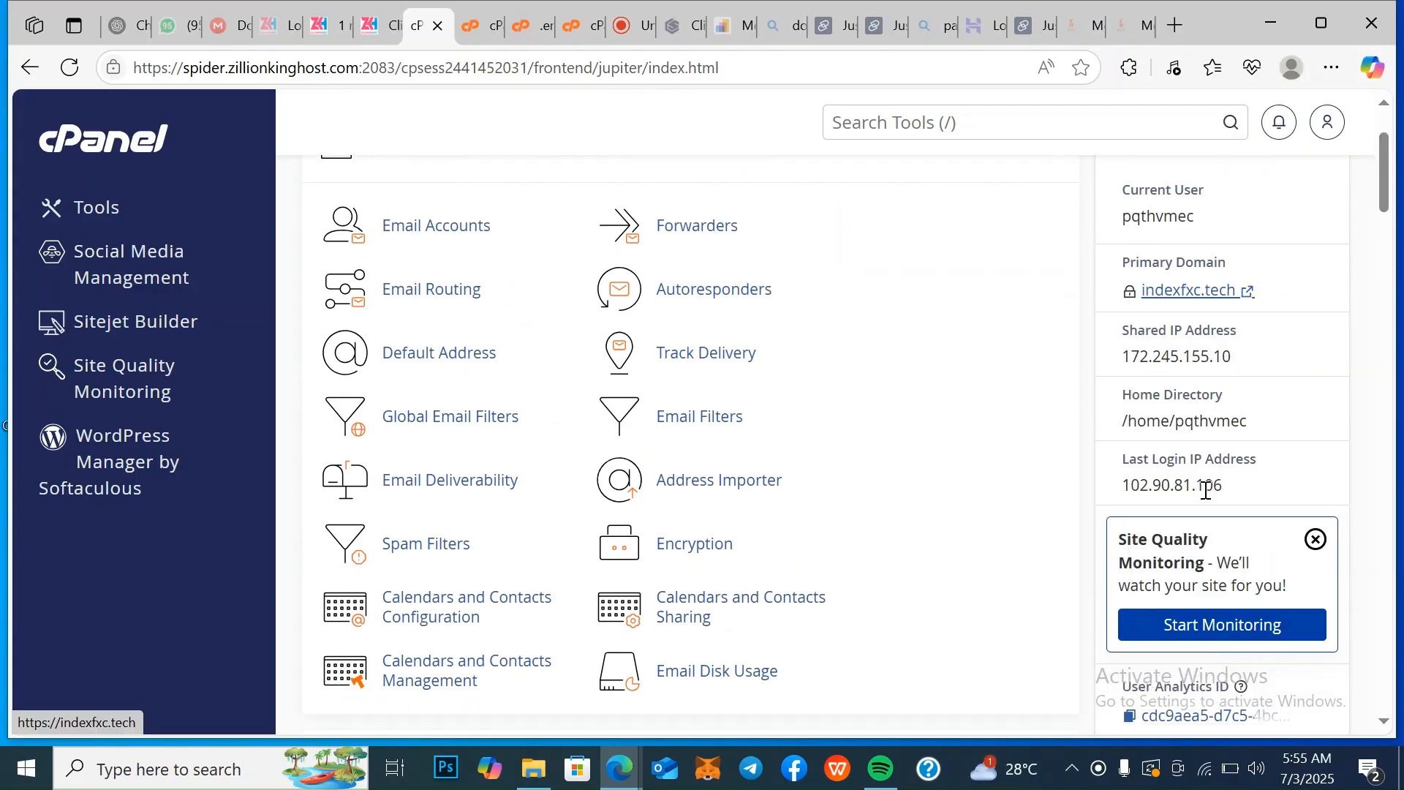
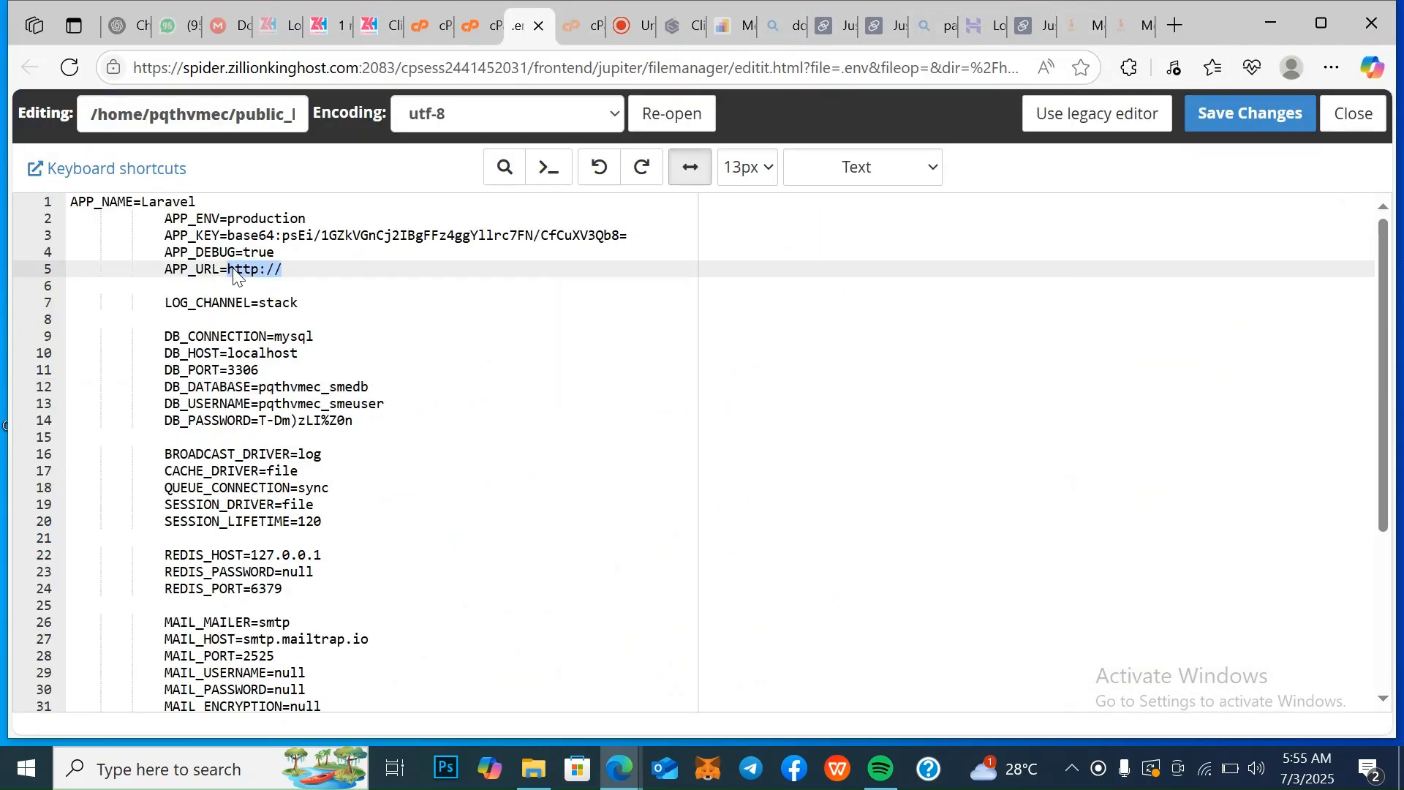
right_click(282, 271)
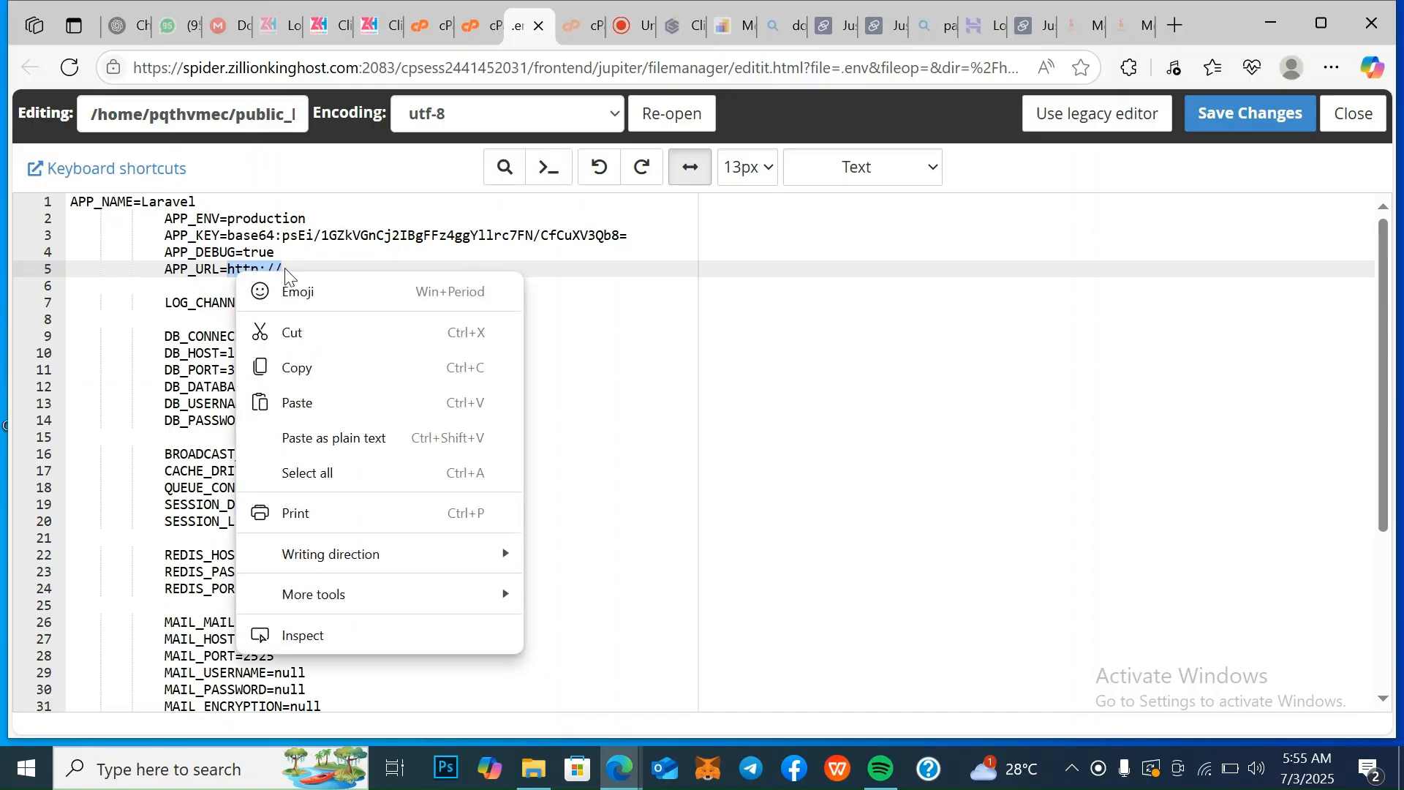
left_click(337, 398)
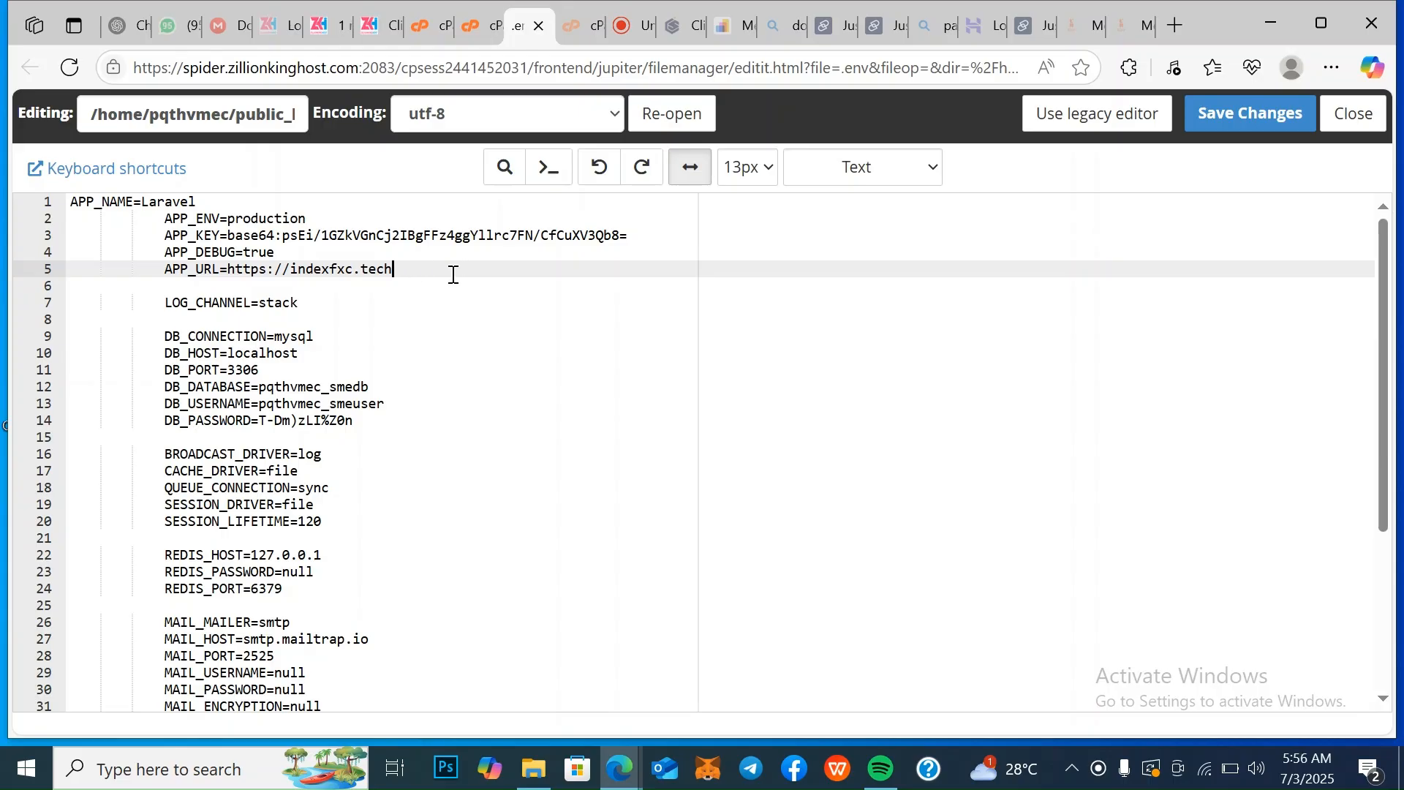
left_click(1262, 105)
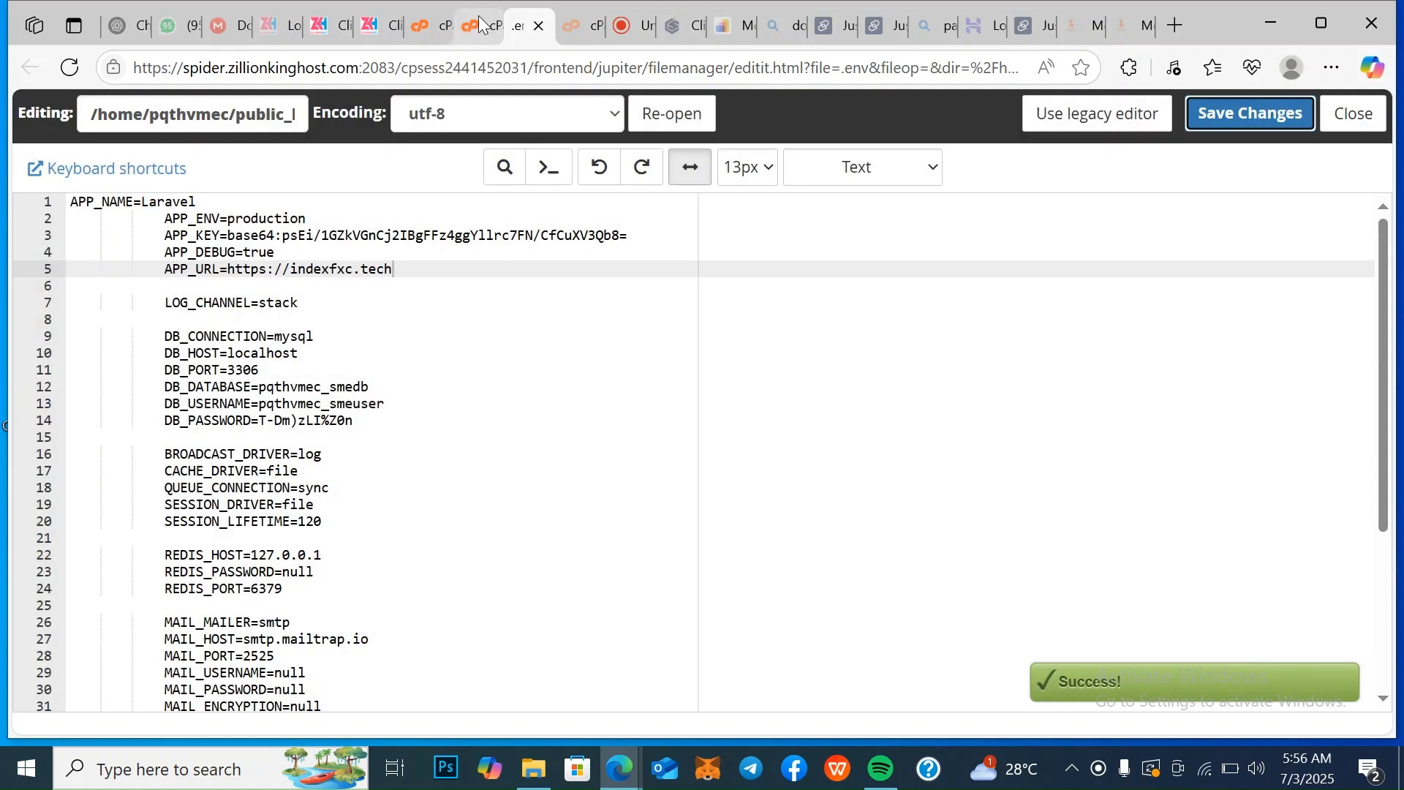
Download database.sql from the public_html/sme/SQL folder in File Manager and save it to the computer
left_click(481, 19)
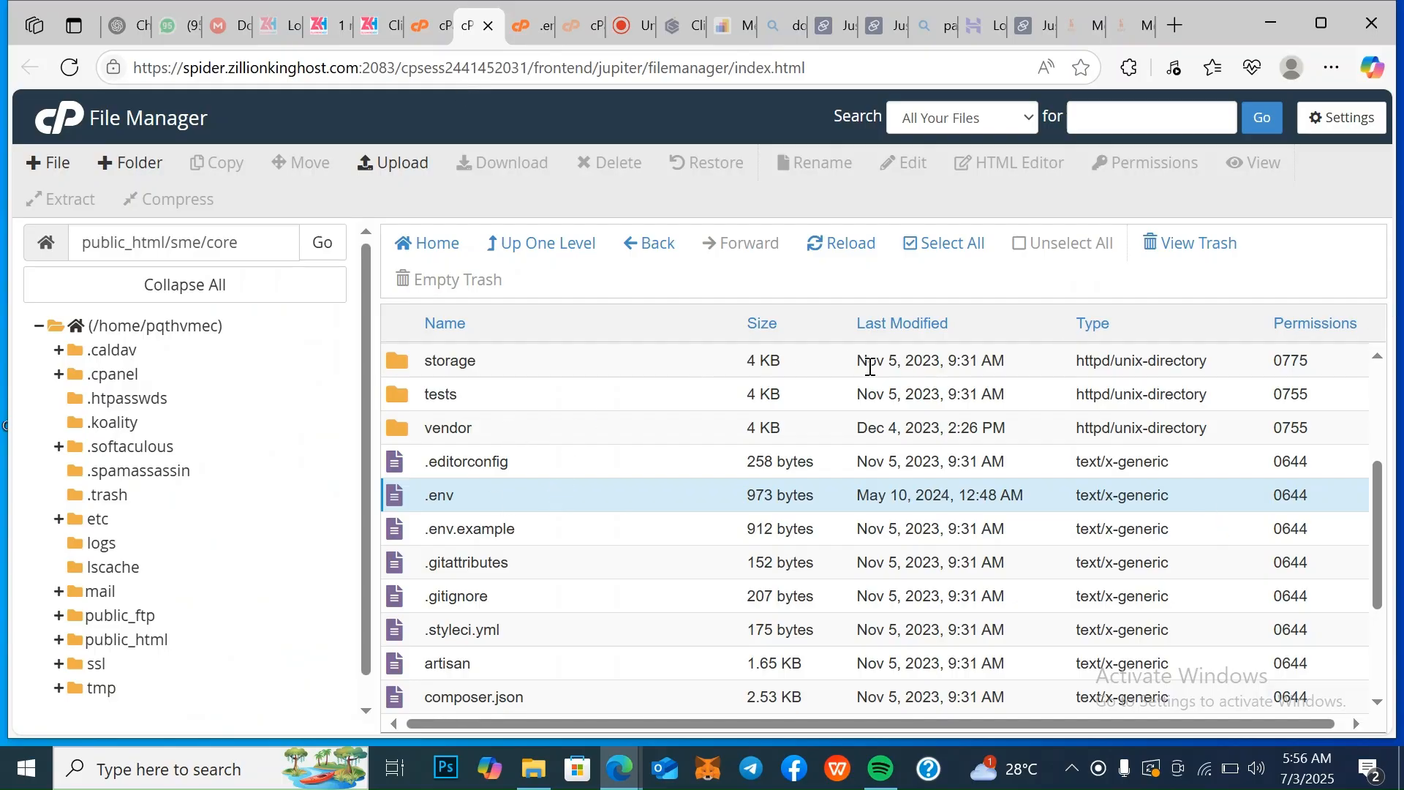
left_click(640, 247)
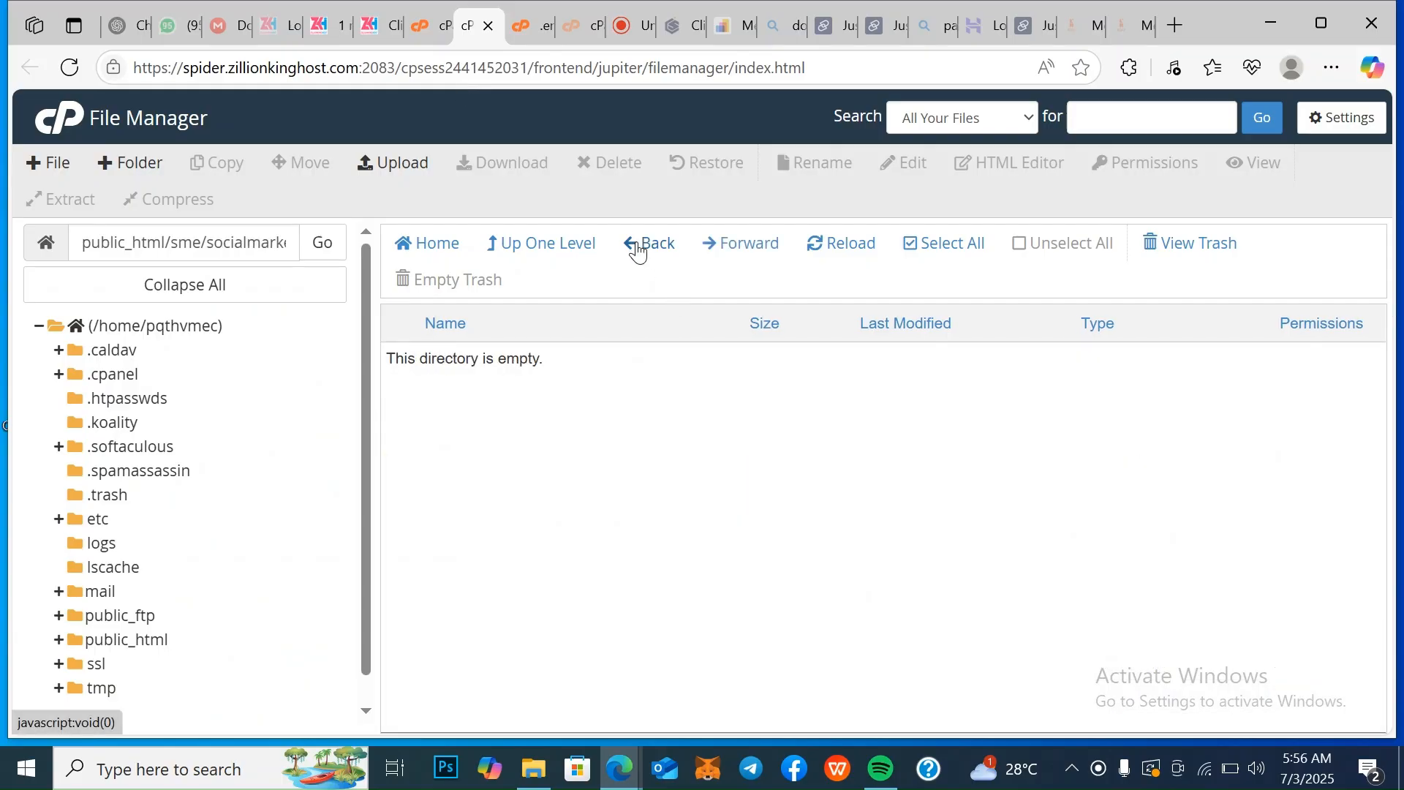
left_click(639, 249)
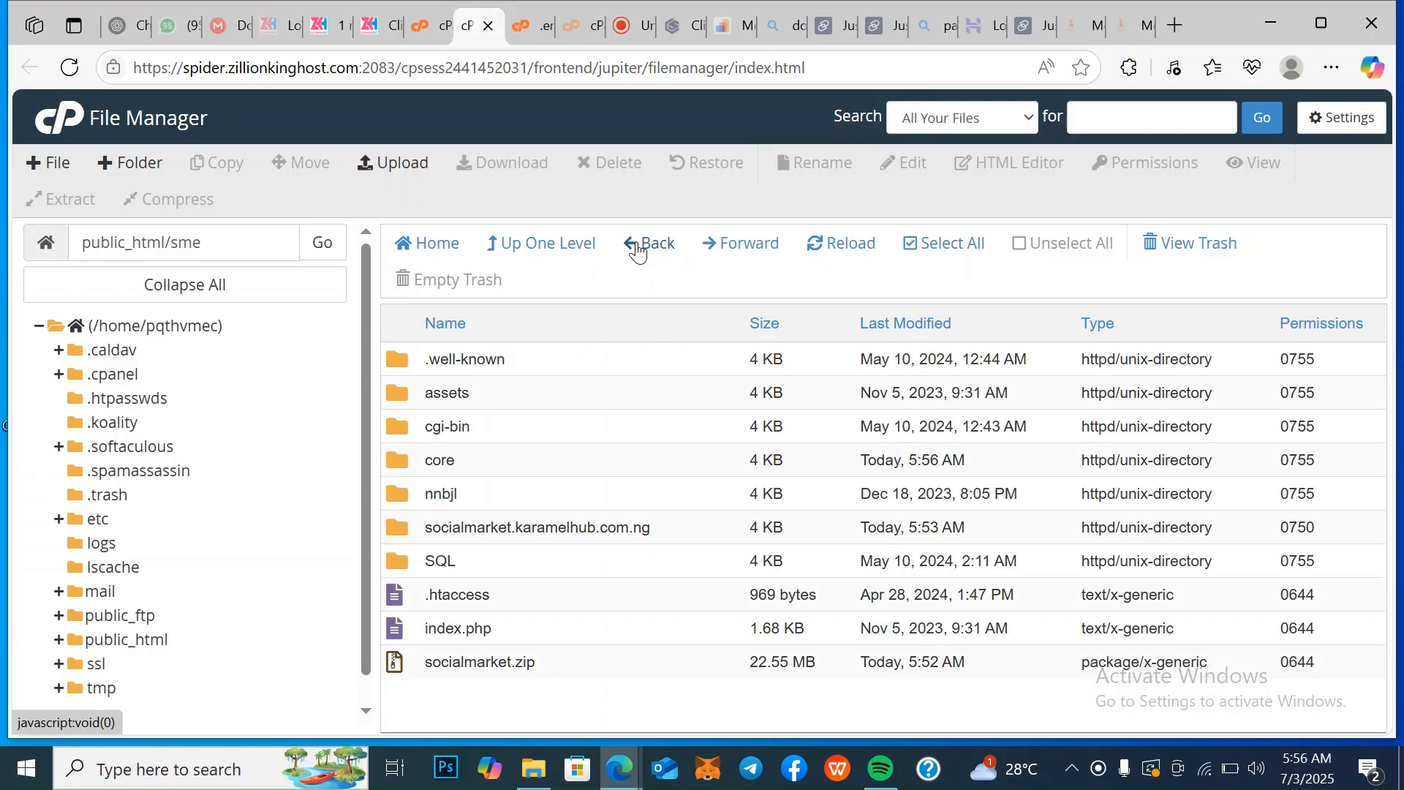
double_click(573, 563)
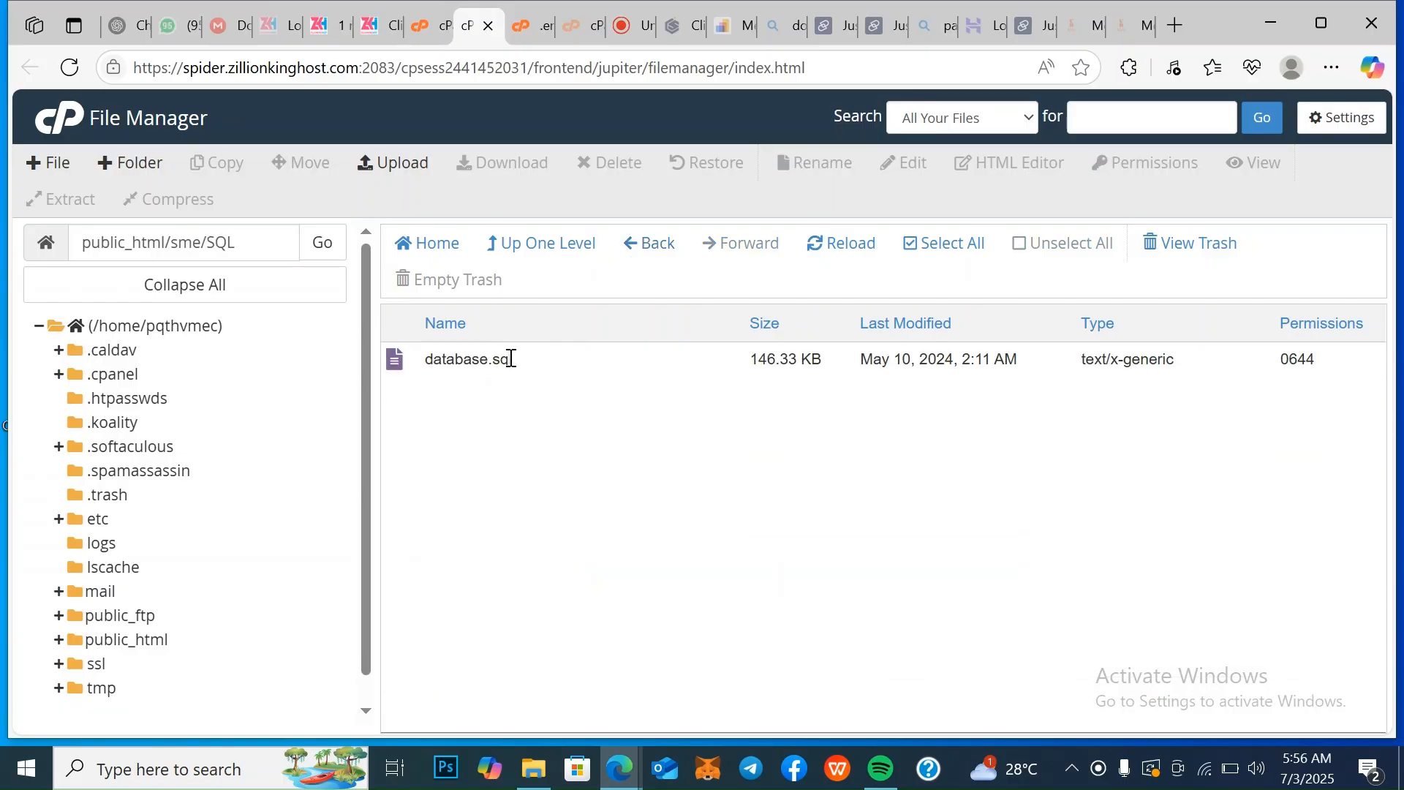
right_click(510, 357)
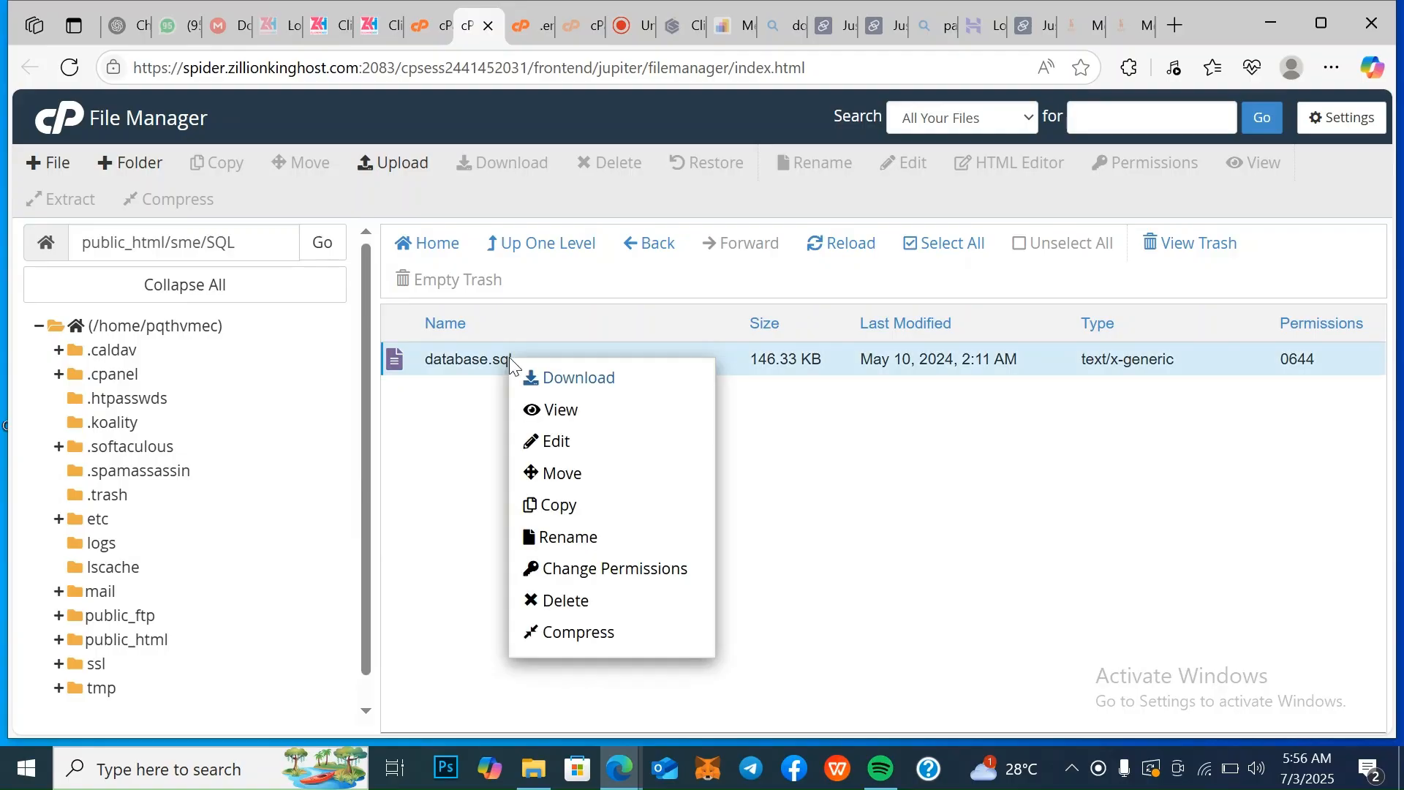
left_click(586, 379)
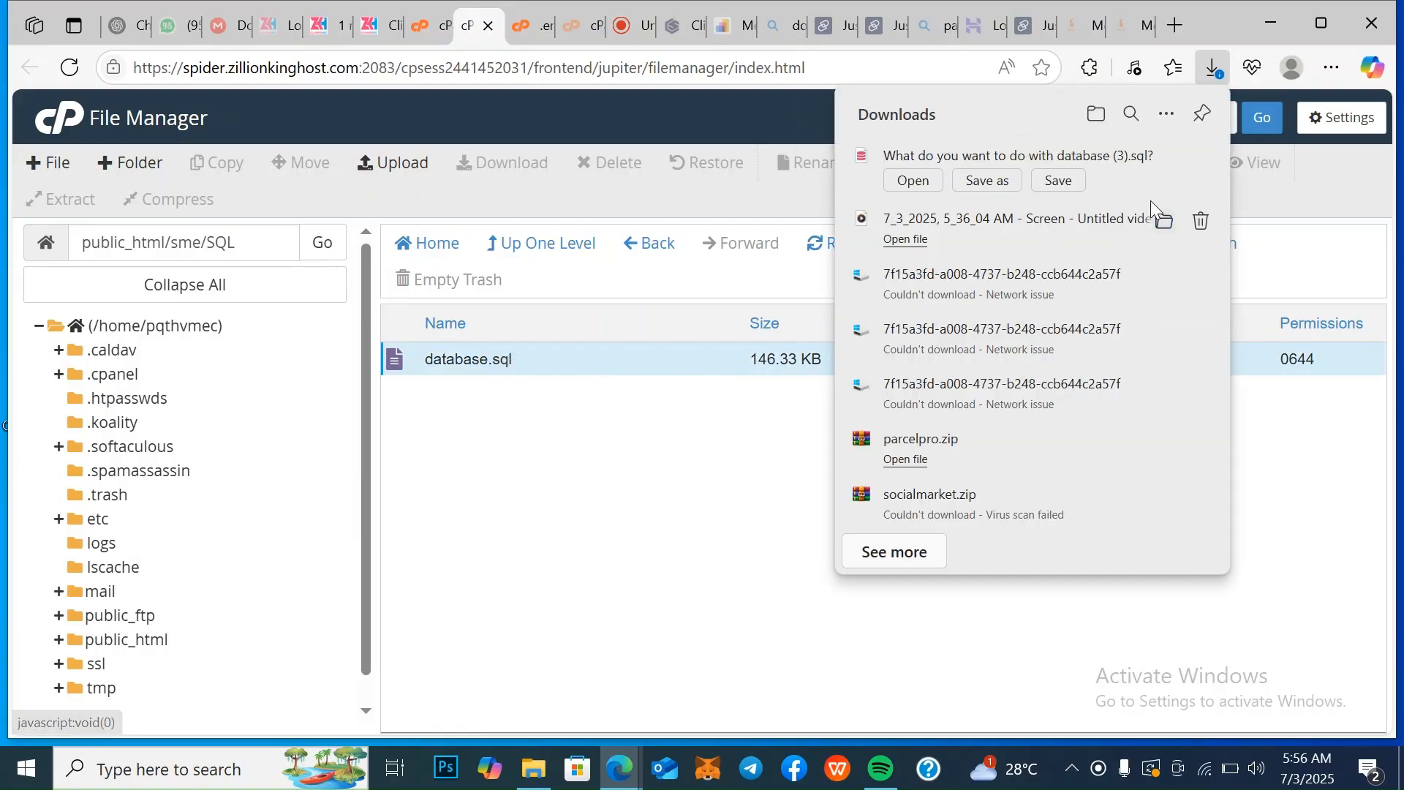
left_click(1068, 181)
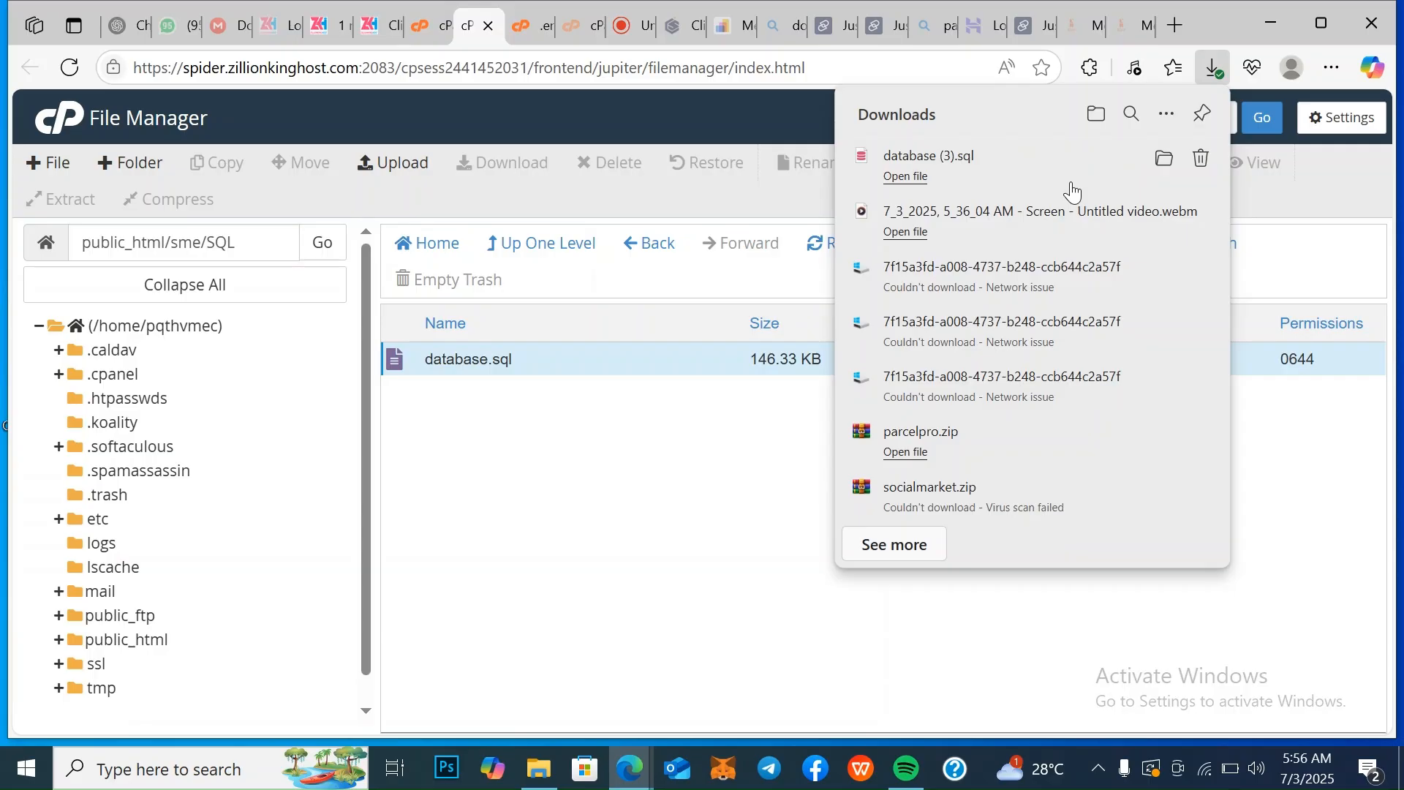
Launch phpMyAdmin from the cPanel Tools page and open the import page for the pqthvmec_smedb database
left_click(423, 38)
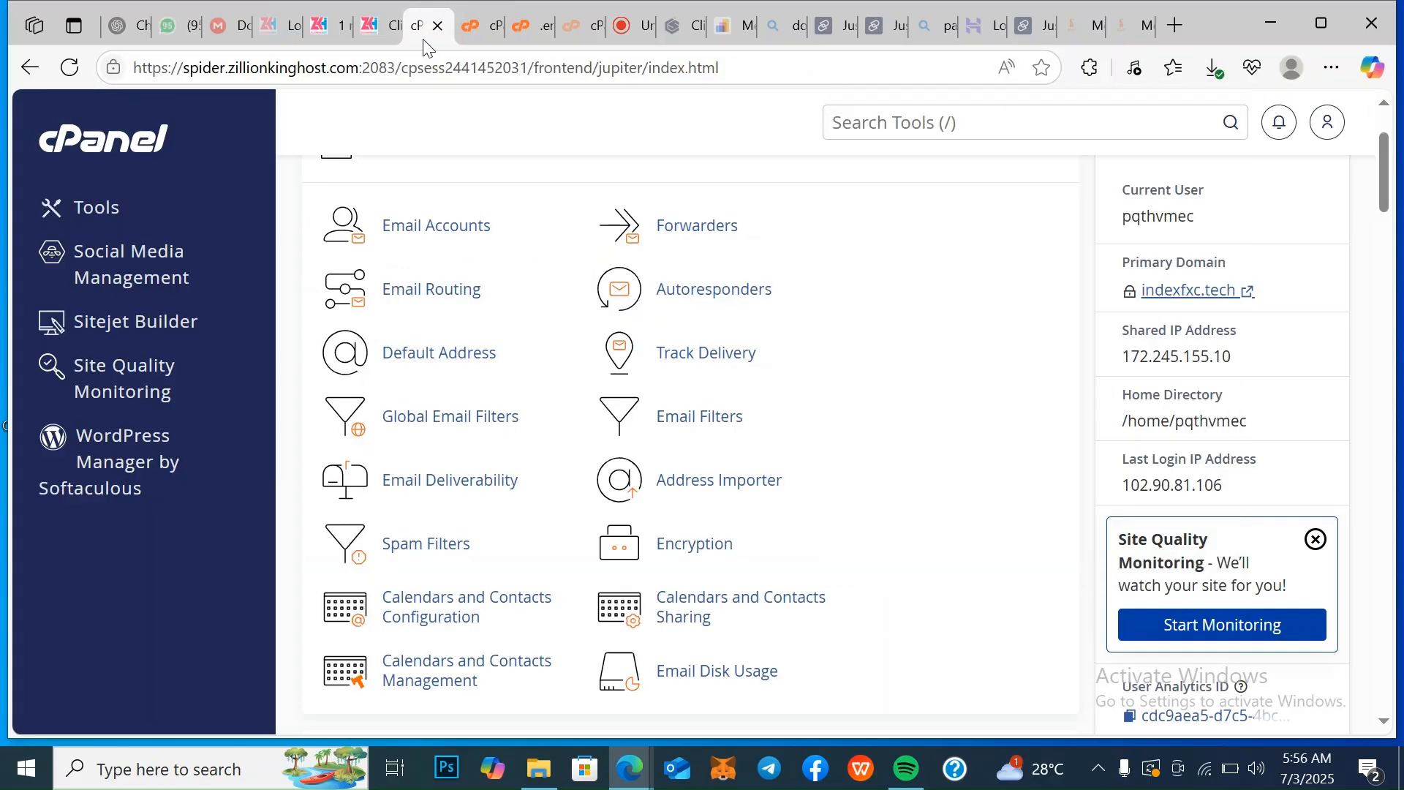
left_click_drag(1386, 724, 1386, 724)
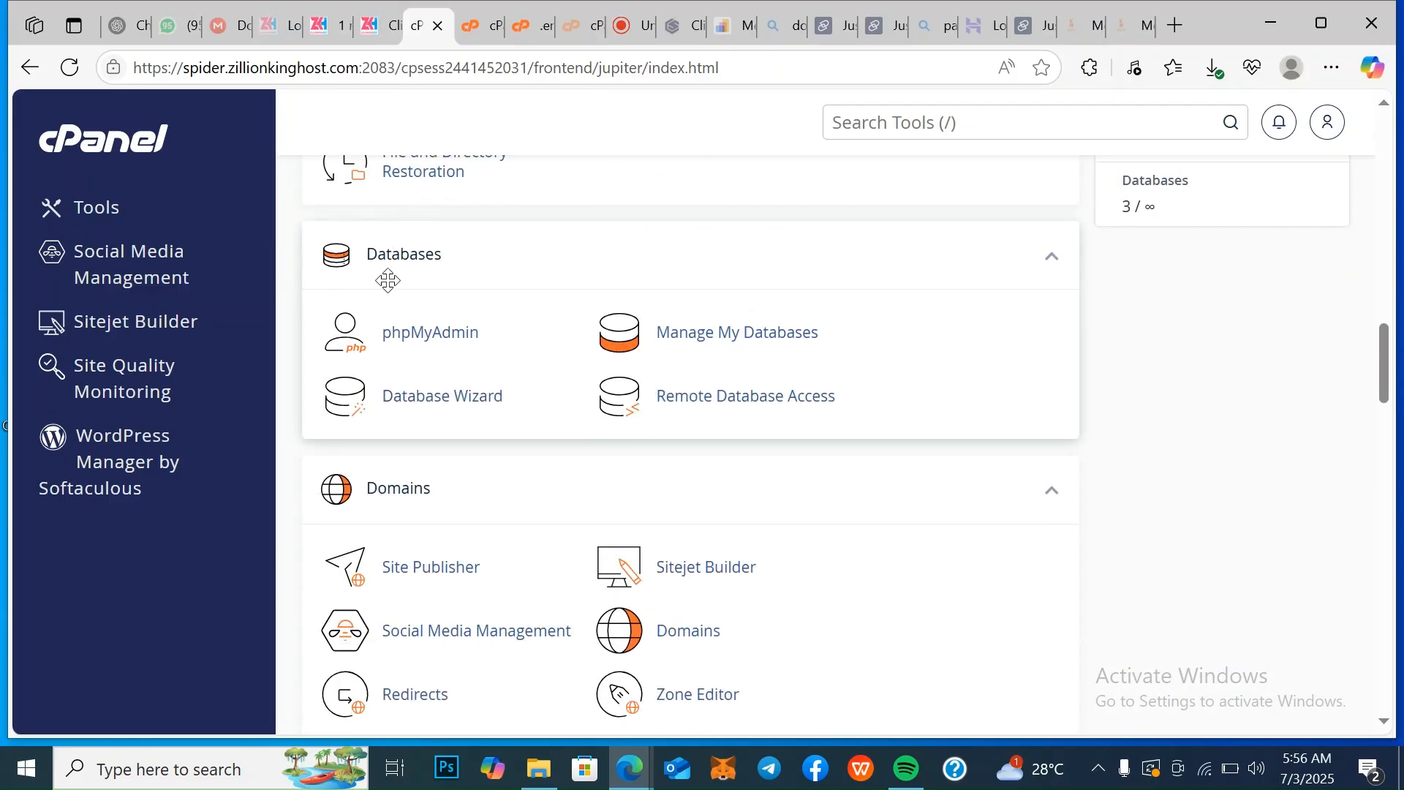
left_click(430, 333)
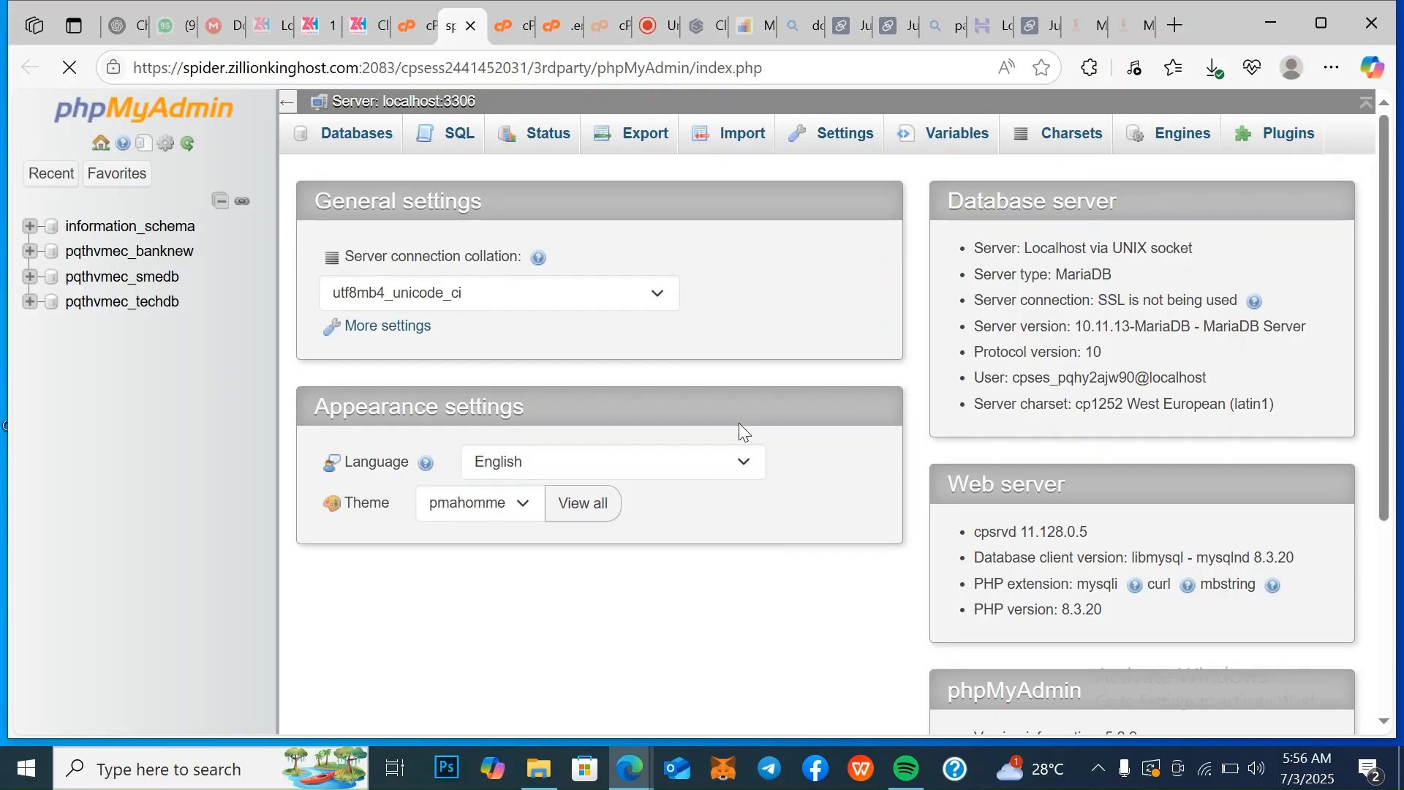
left_click(155, 281)
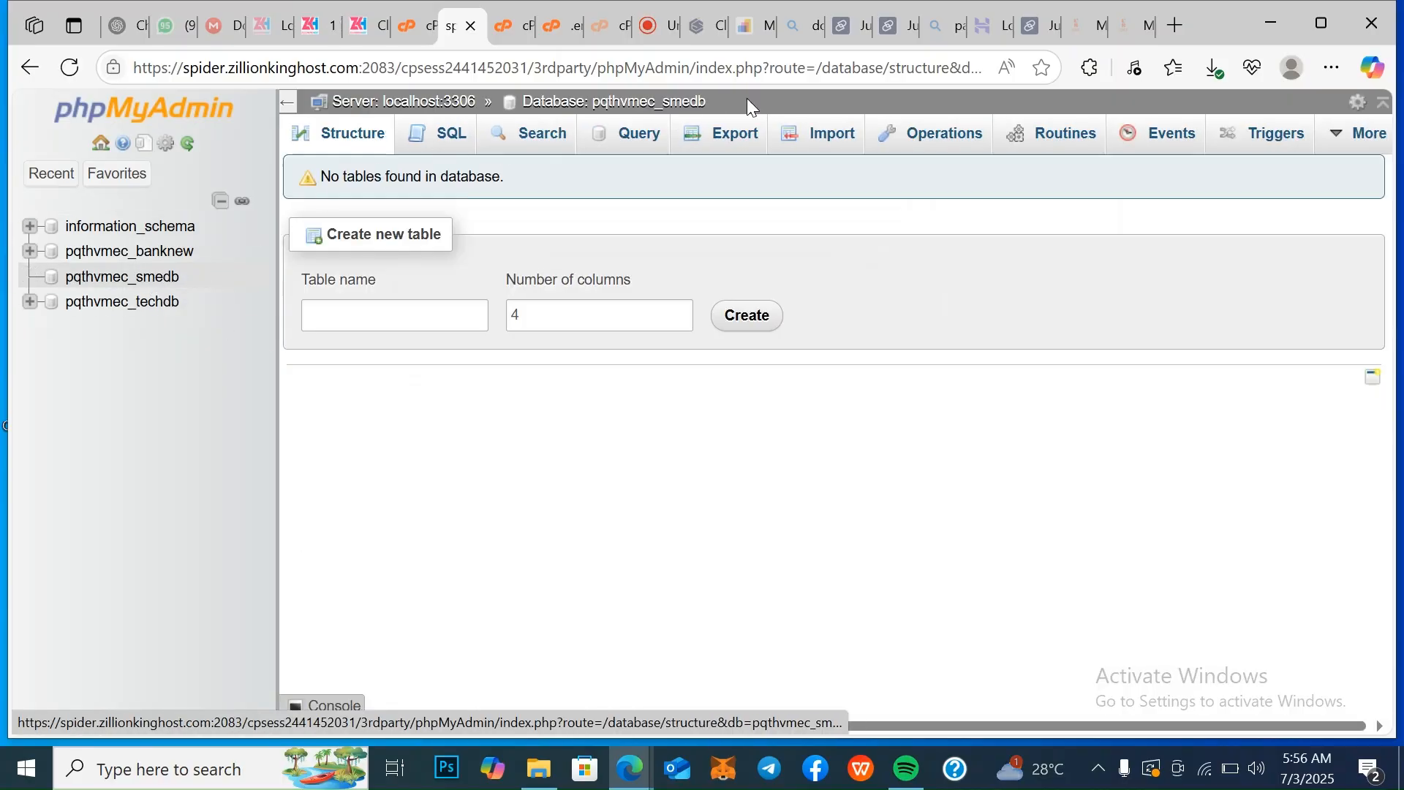
left_click(834, 137)
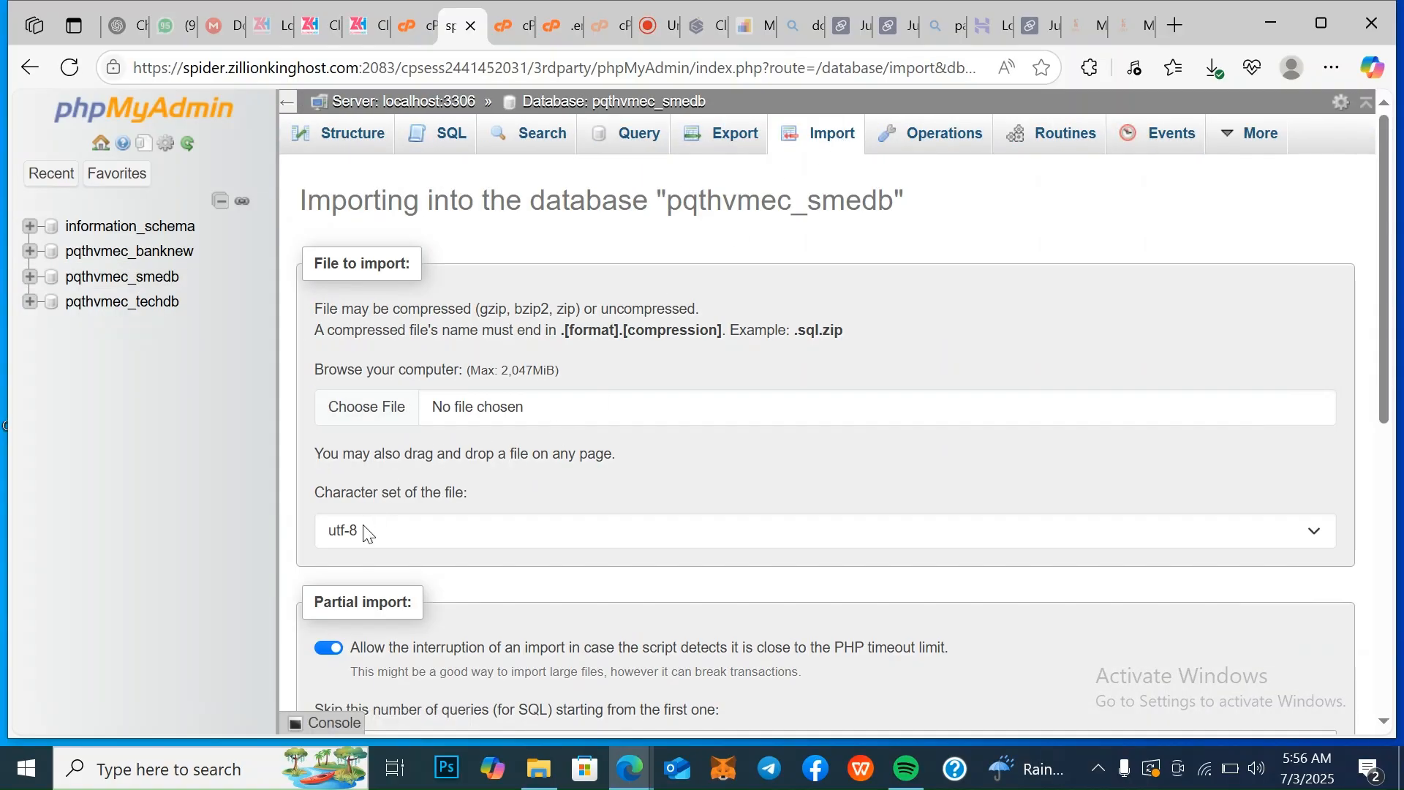
Choose database (3).sql from the Downloads folder and import it into pqthvmec_smedb with the default SQL options
left_click(381, 407)
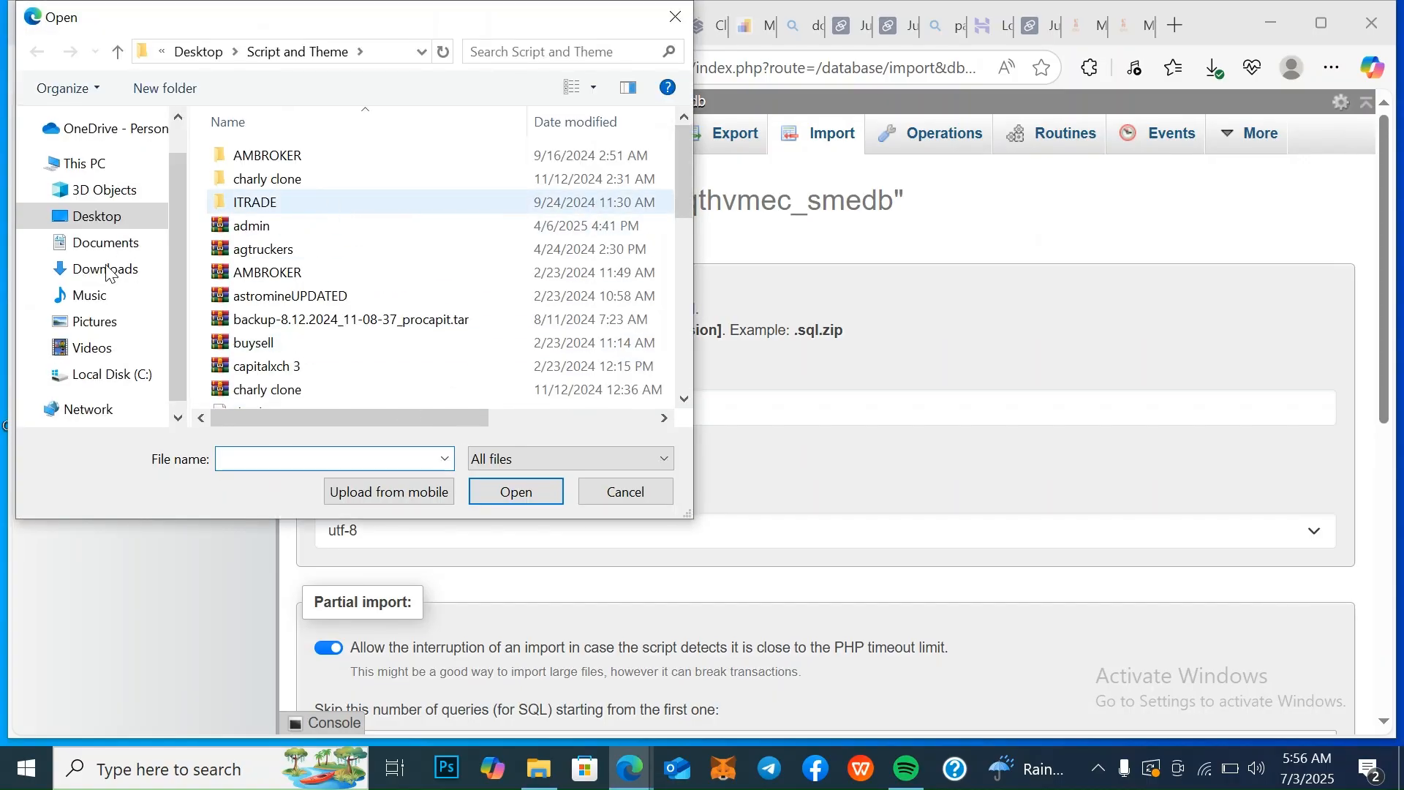
left_click(109, 265)
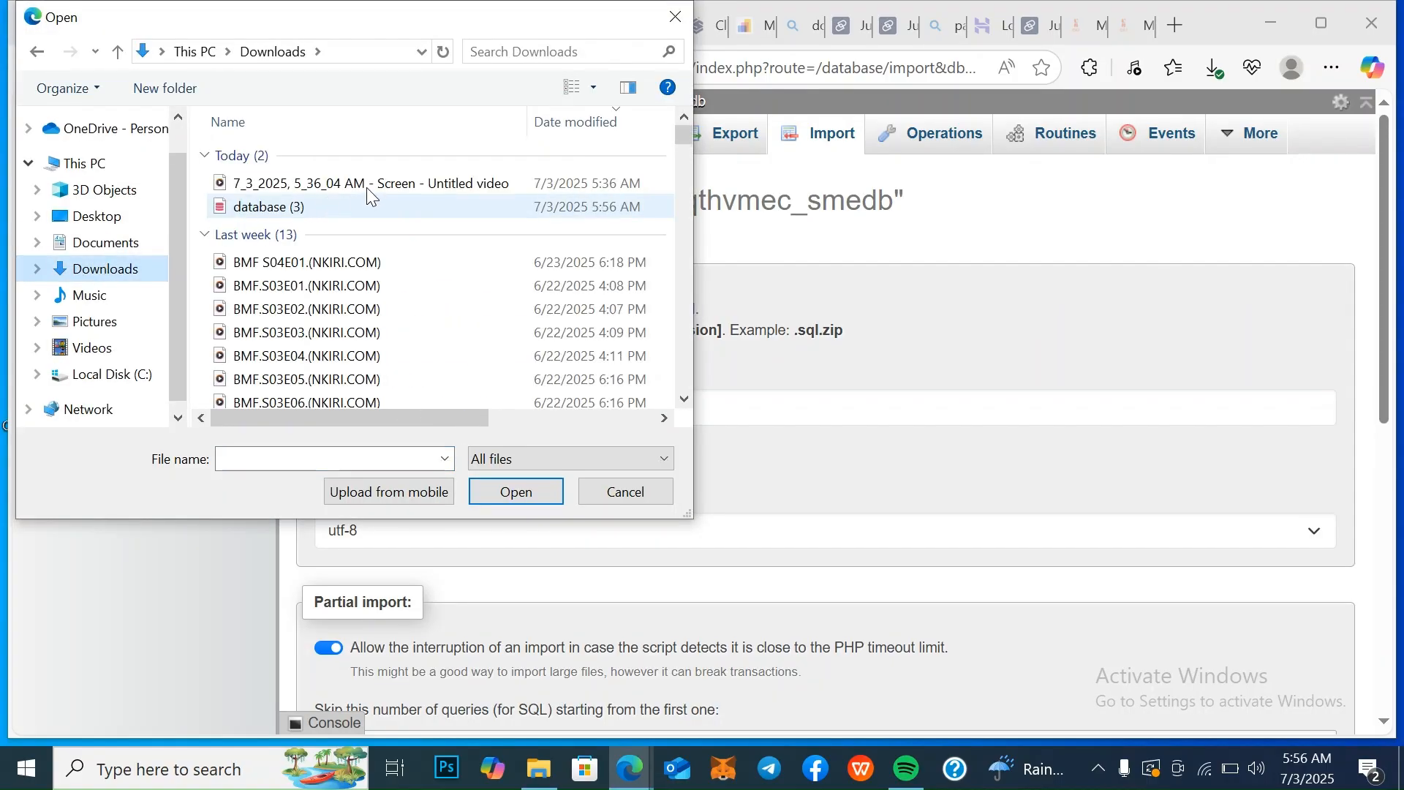
left_click(354, 184)
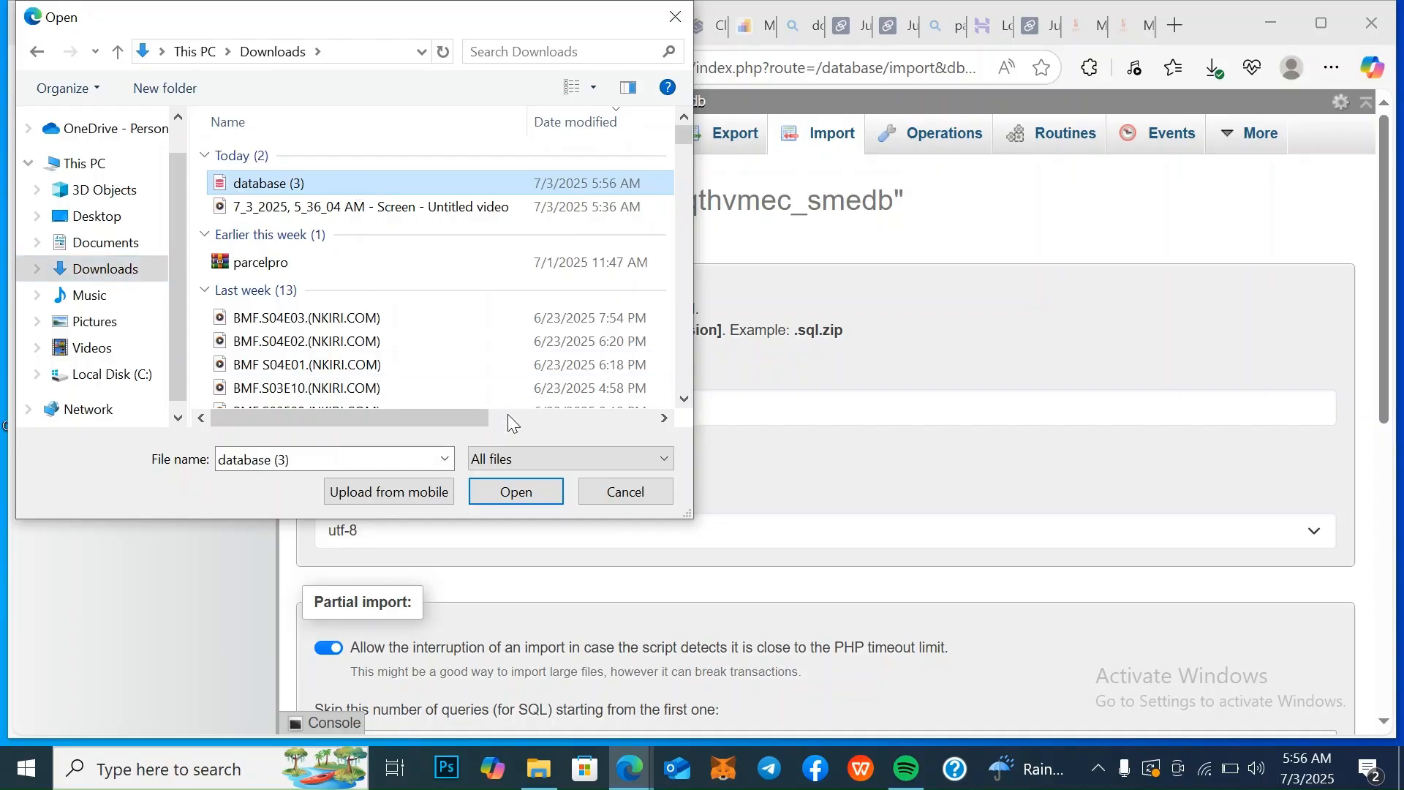
left_click(517, 495)
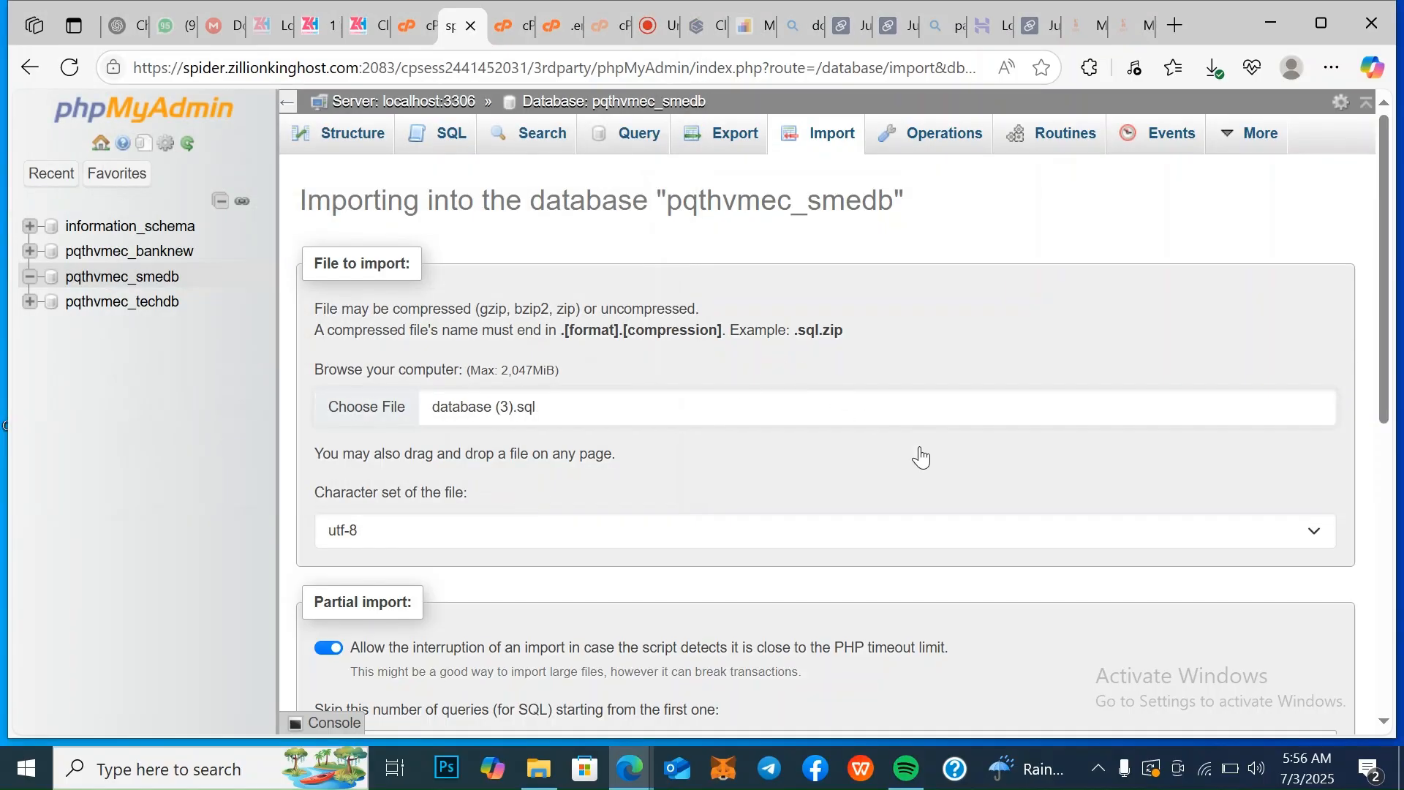
scroll(1388, 724, "down", 5)
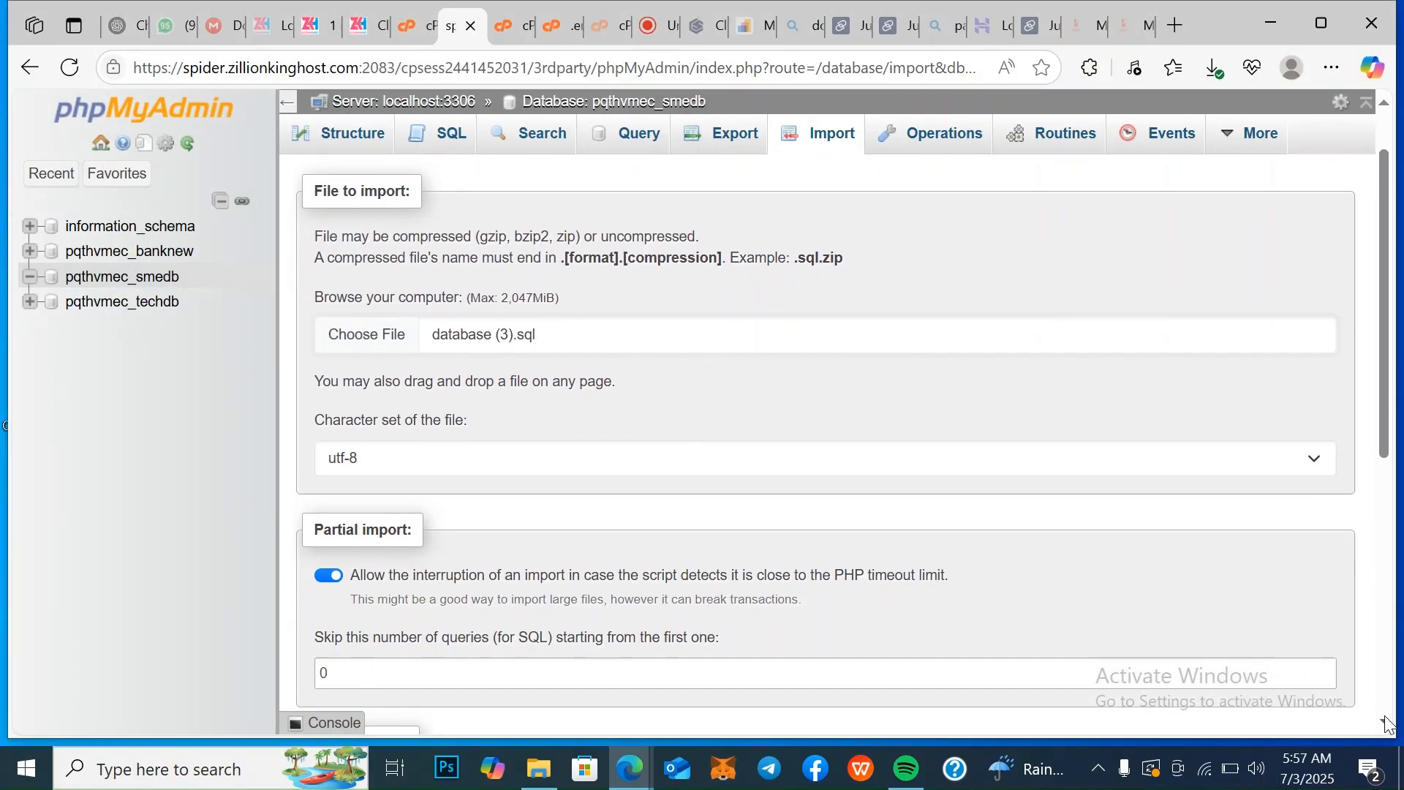
scroll(1387, 724, "down", 3)
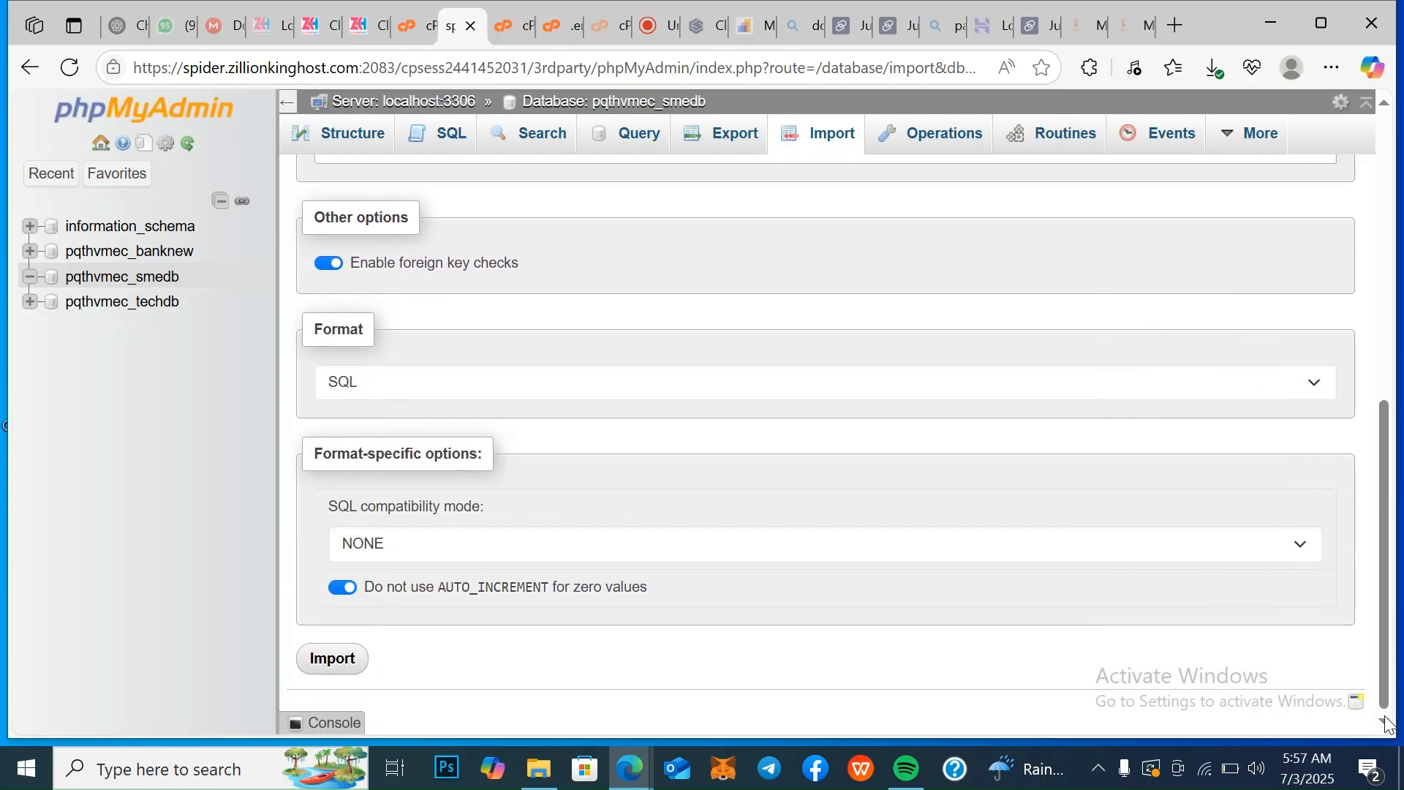
left_click(335, 660)
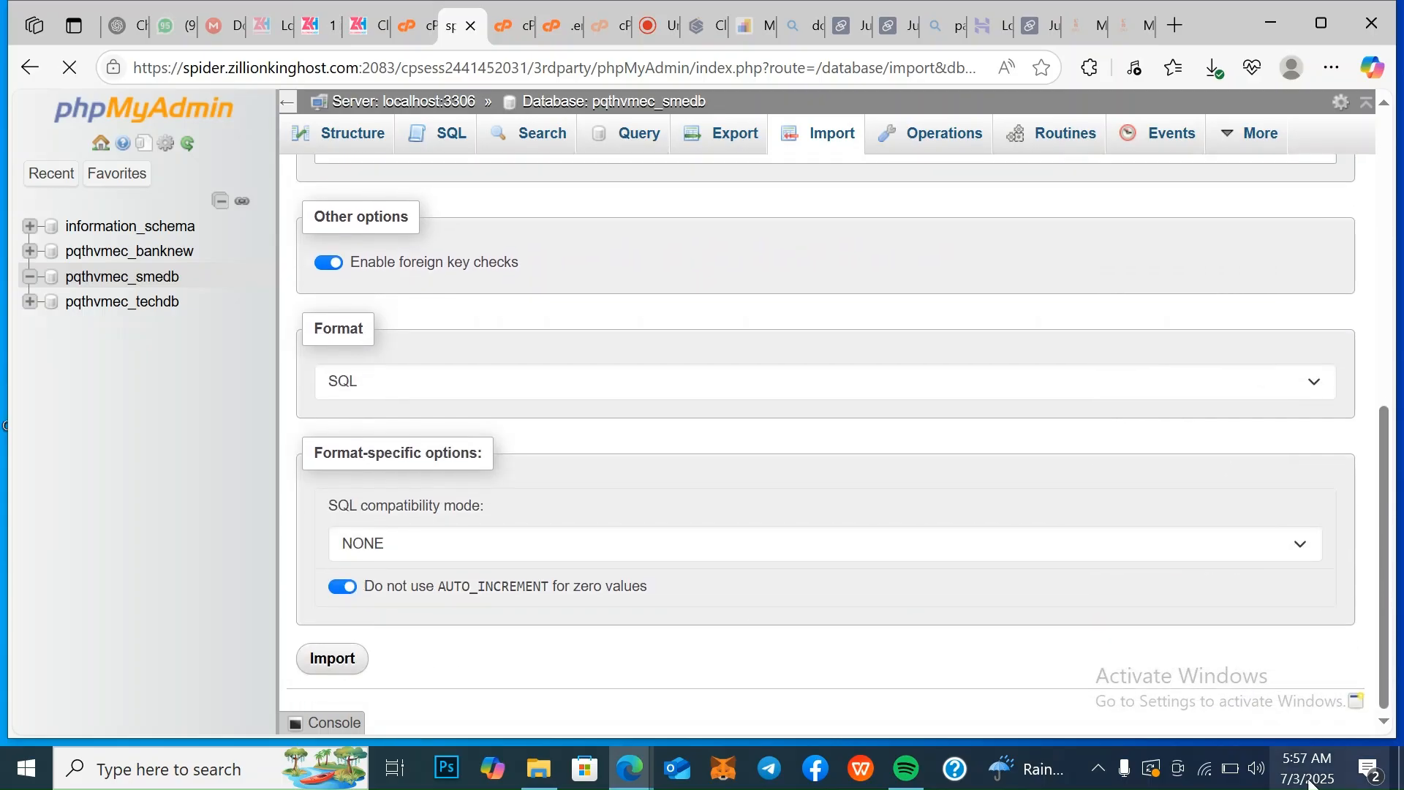